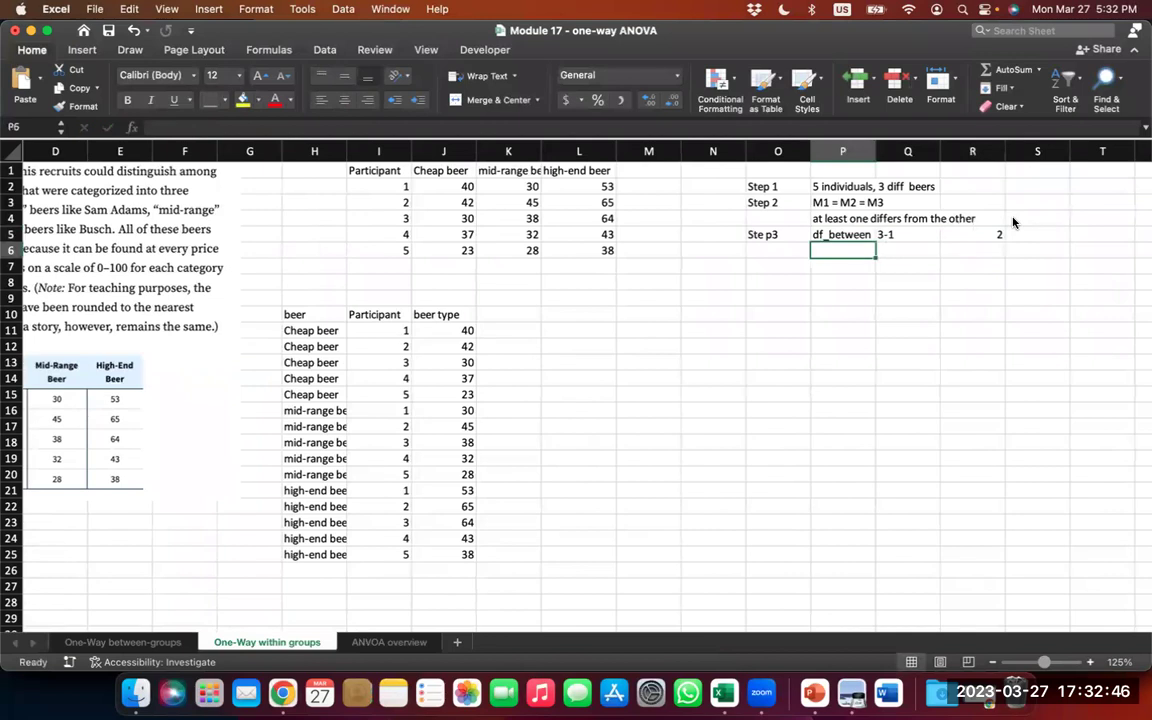
Step: Label cell P6 df_subject and enter the calculation 5-1 as text in Q6
key(BackSpace)
key(BackSpace)
key(BackSpace)
key(BackSpace)
key(BackSpace)
key(BackSpace)
key(BackSpace)
text(subject)
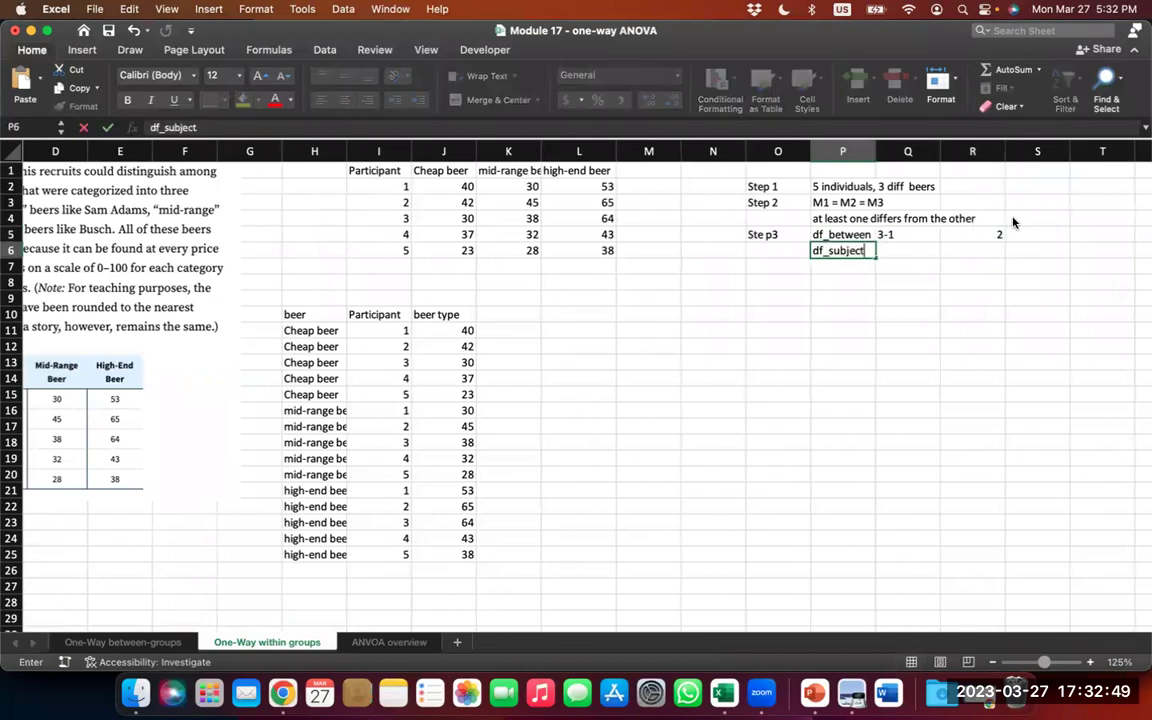
key(Tab)
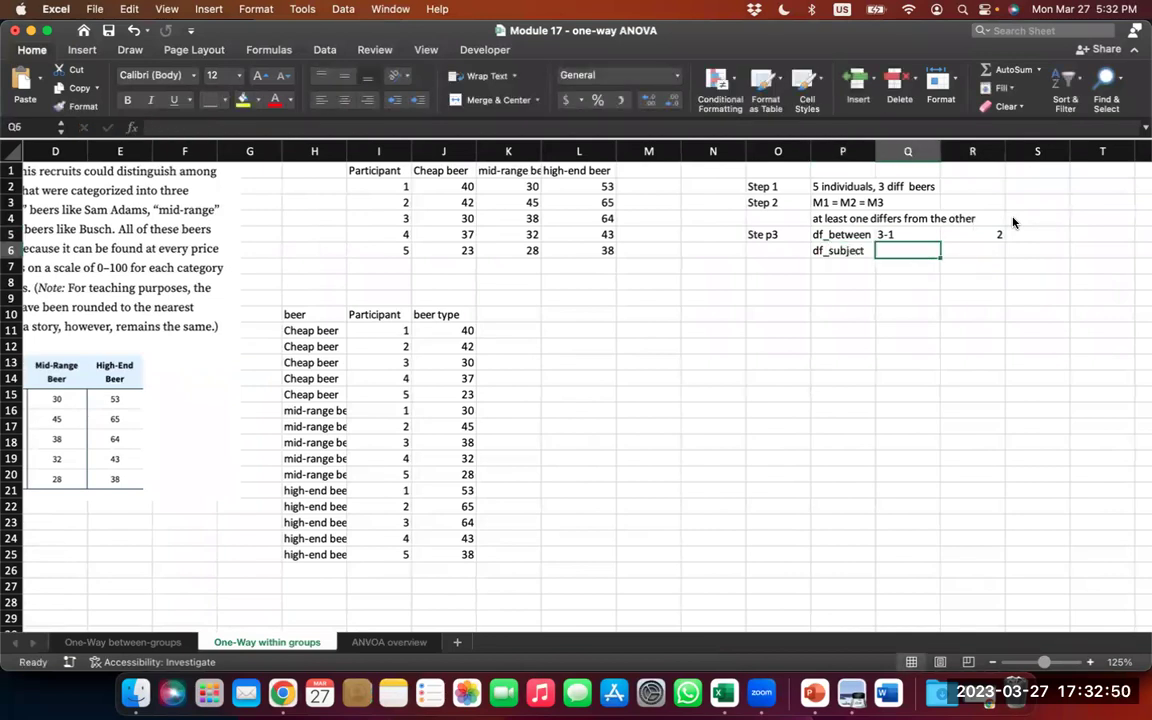
text('5-1)
key(Return)
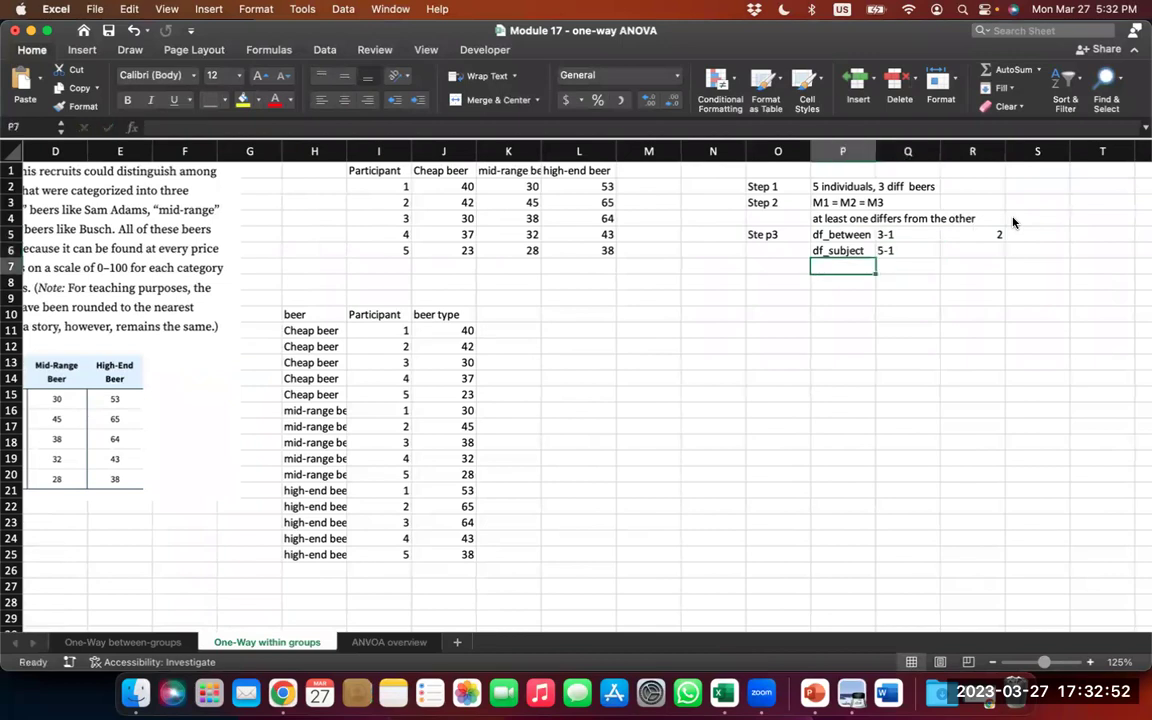
Step: Enter 4 in R6 as the subjects degrees of freedom
key(Right)
key(Right)
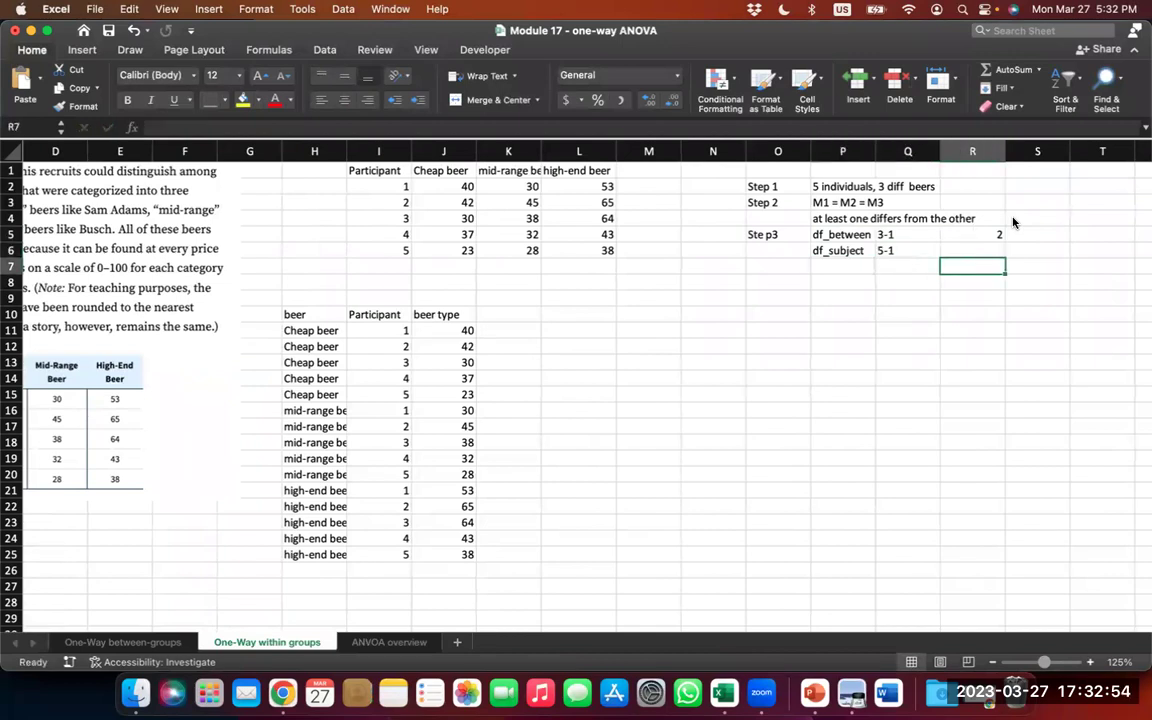
key(Up)
text(4)
key(Return)
Step: Check the within-groups formula on the PowerPoint slide, and in Excel enter df_within in P7 with 2*4 as text in Q7
key(Left)
key(Left)
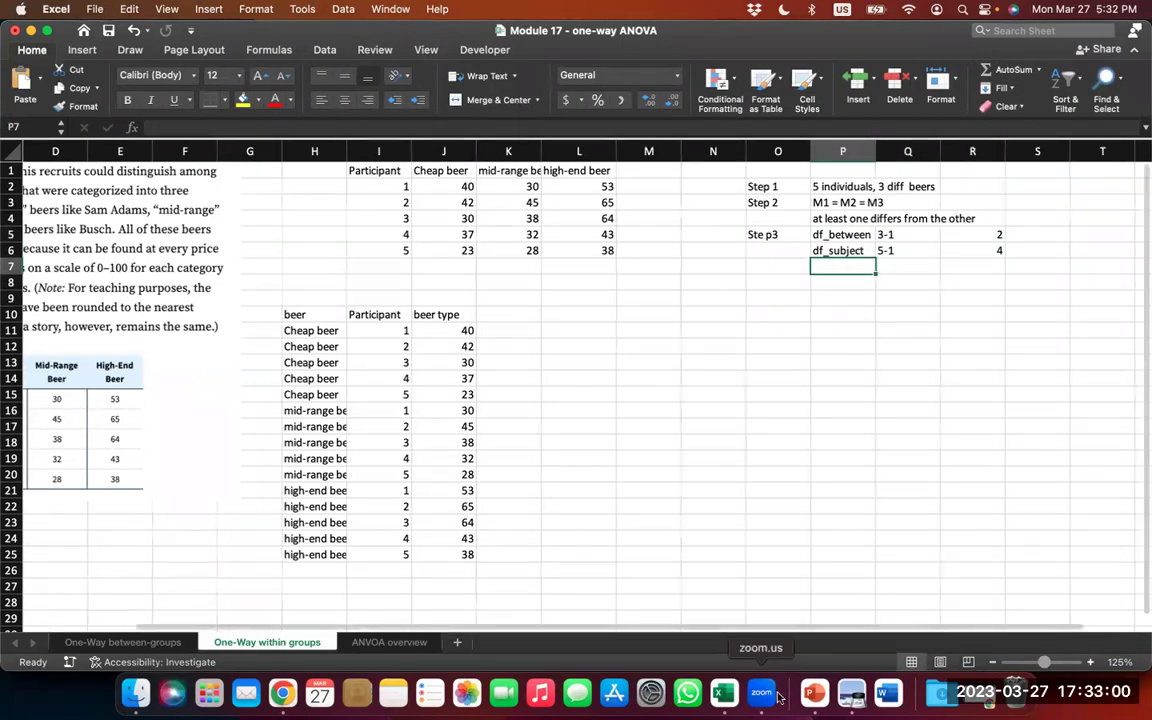
click(816, 692)
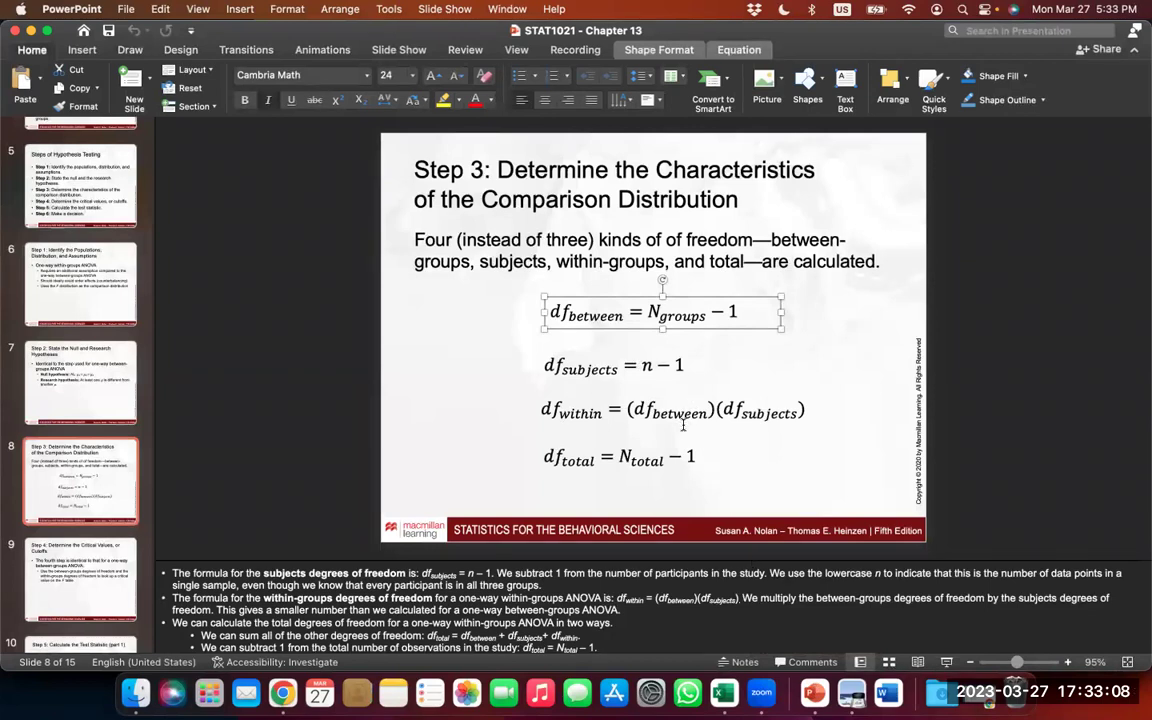
click(728, 692)
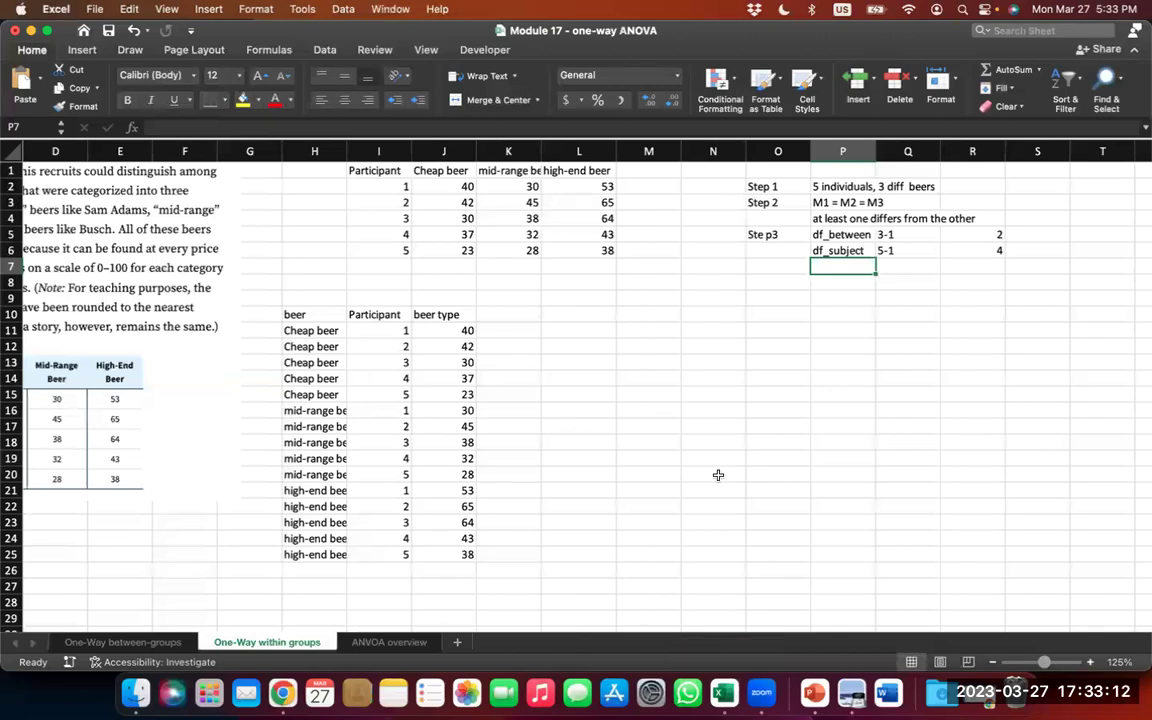
text(df_within)
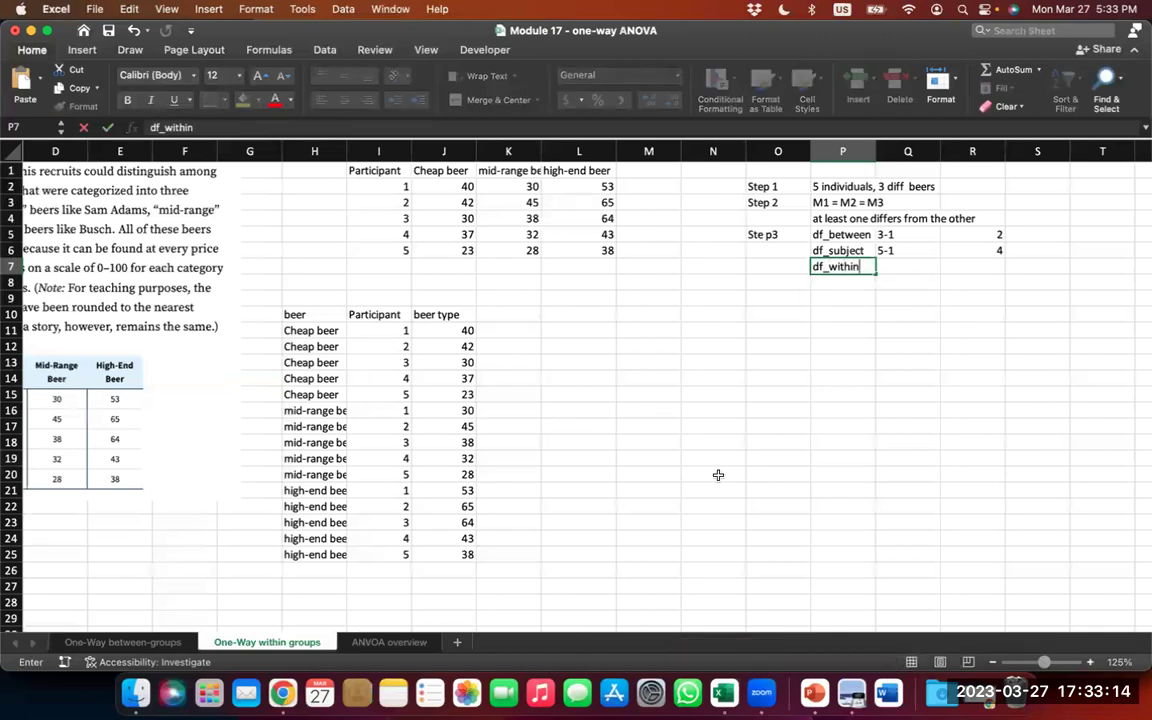
key(Tab)
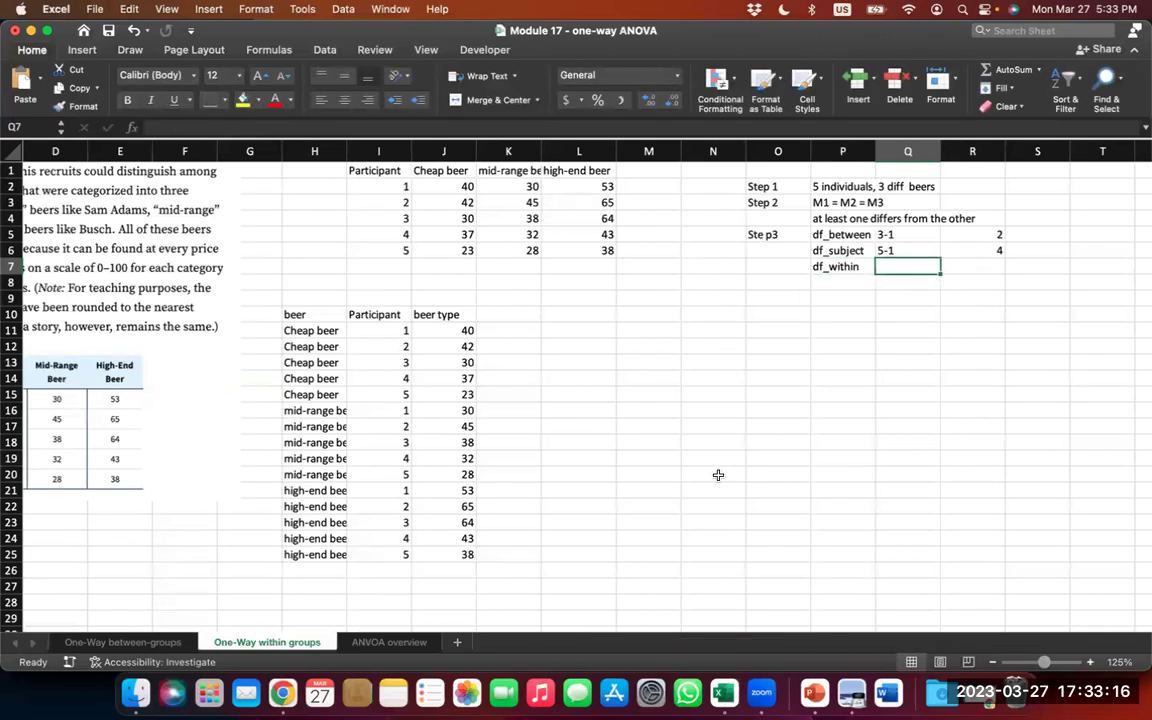
text(()
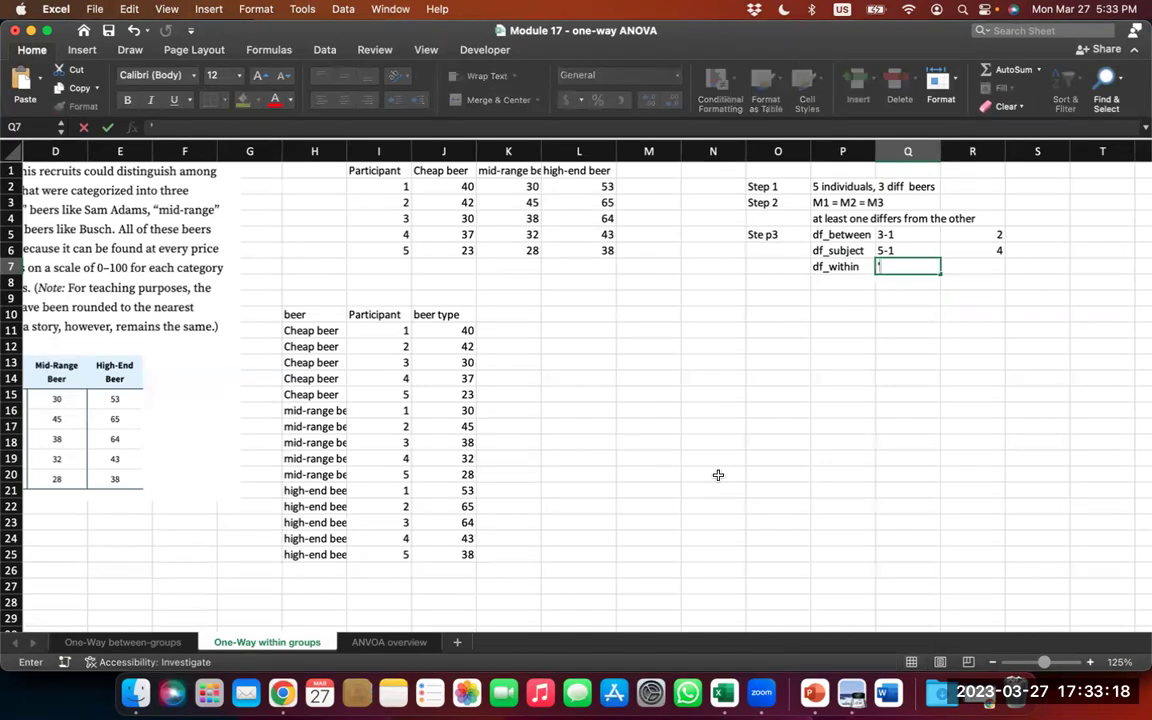
text(2*4)
Step: Set the within-groups degrees of freedom in R7 to 8
key(Tab)
text(9)
key(Return)
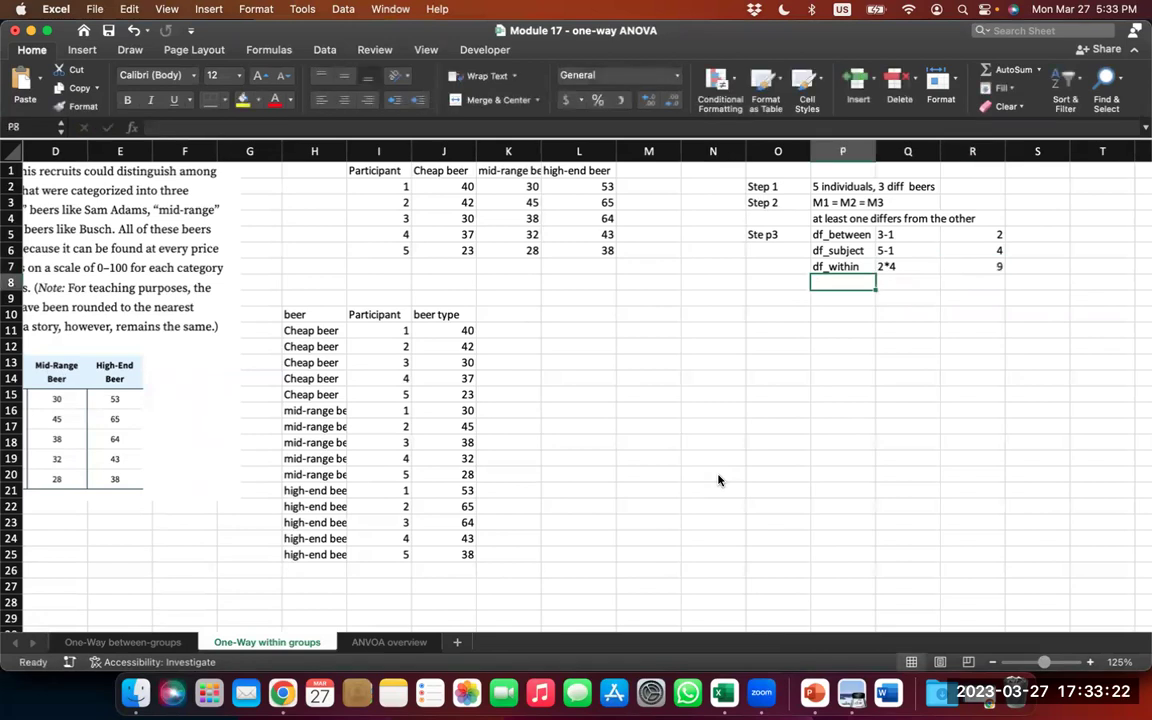
key(Up)
key(Right)
text(8)
key(Return)
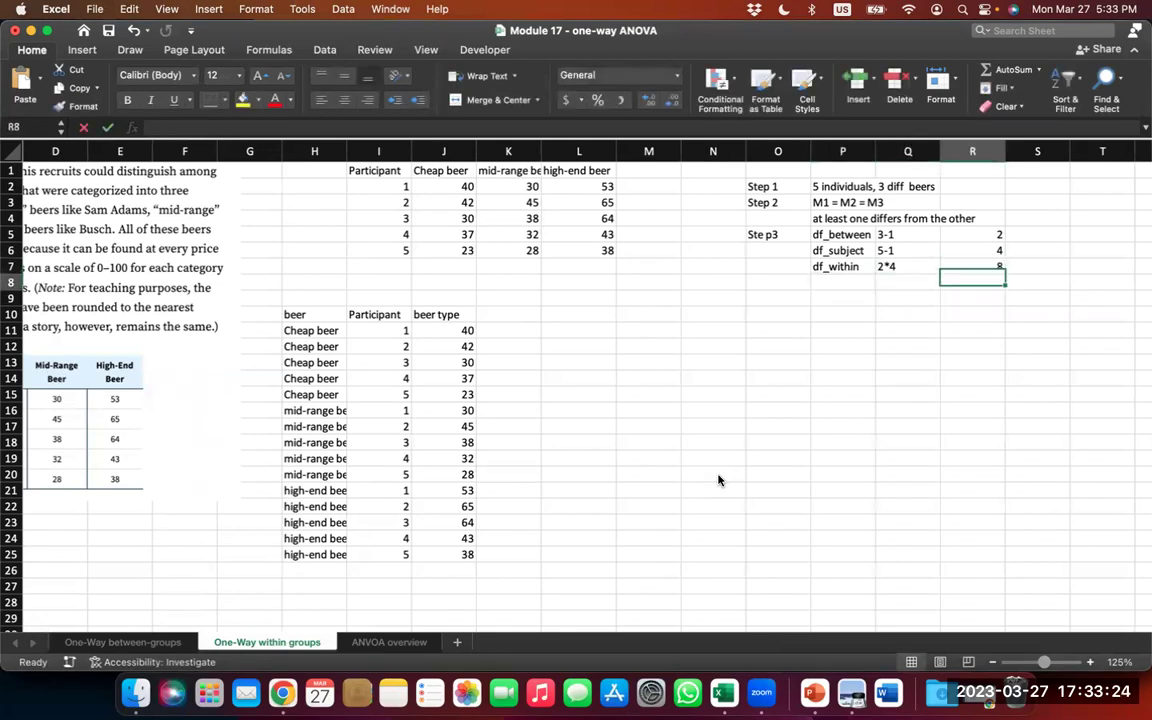
Step: Add the total degrees of freedom in row 8: df_total in P8, 2+4+8 in Q8 and 14 in R8
key(Left)
key(Left)
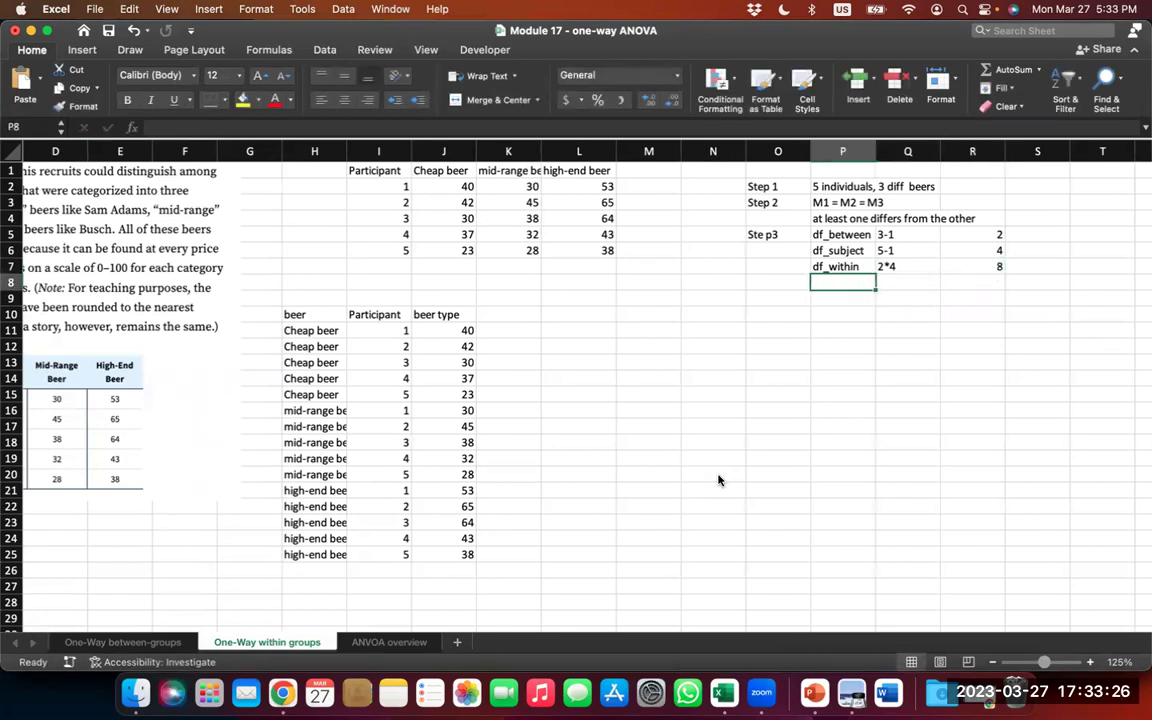
text(df_tota)
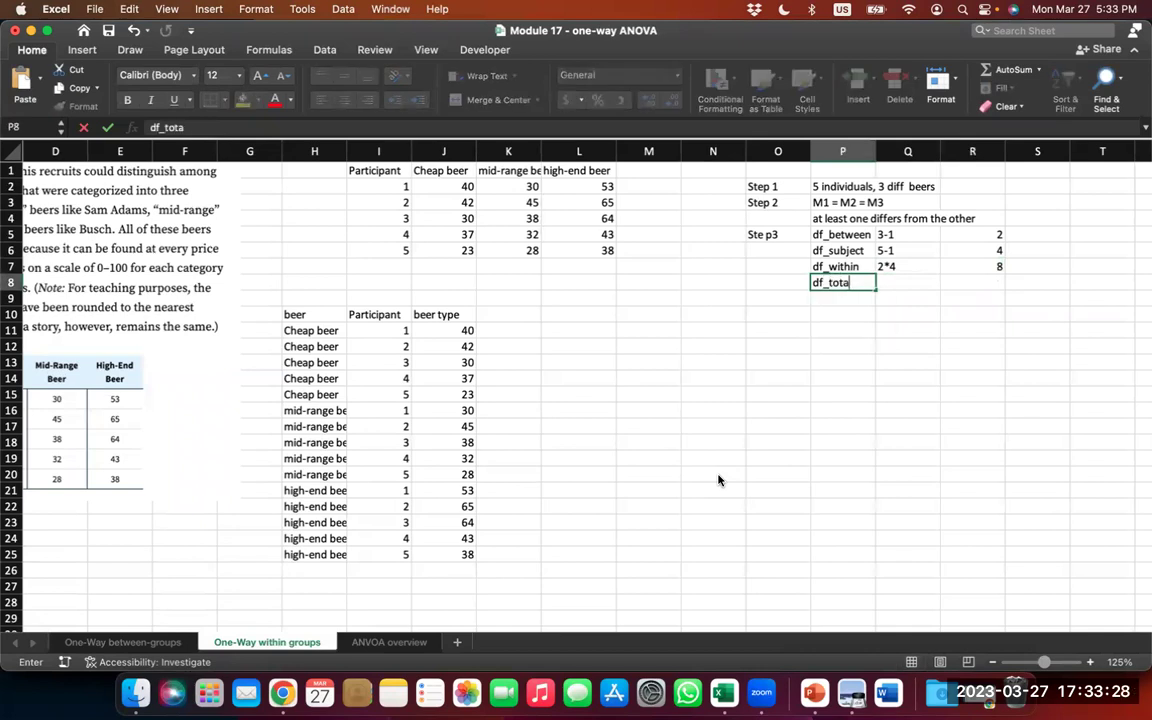
text(l)
key(Tab)
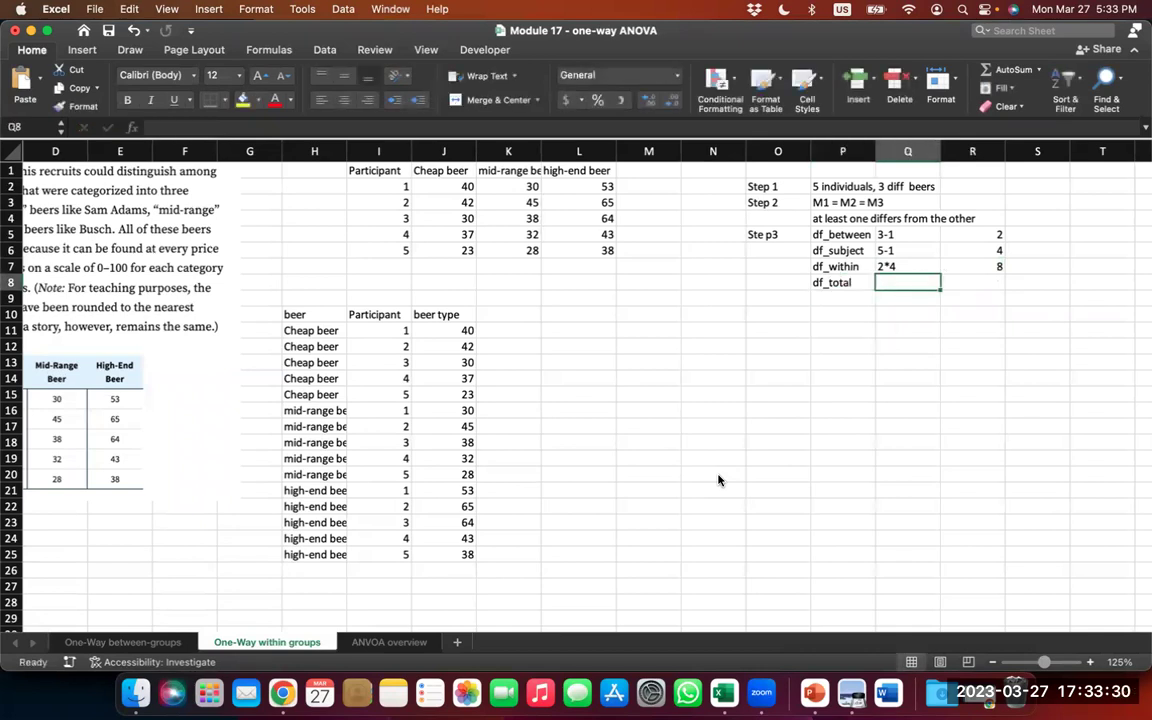
text(2+4+8)
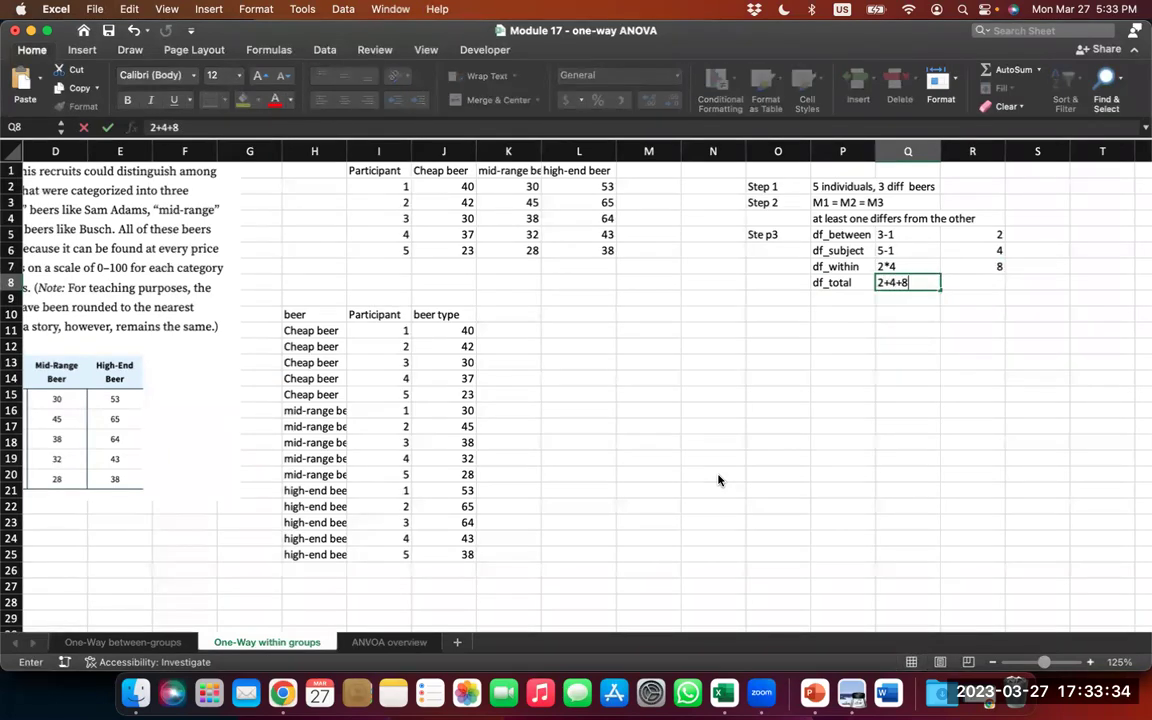
key(Tab)
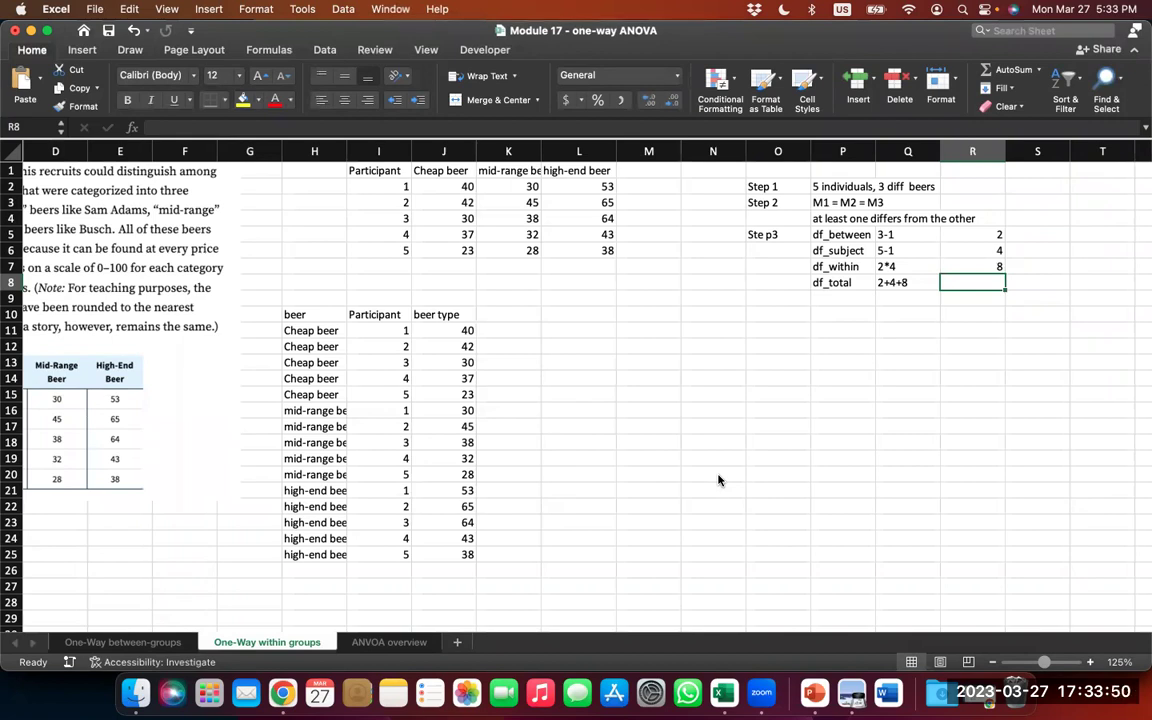
text(14)
key(Return)
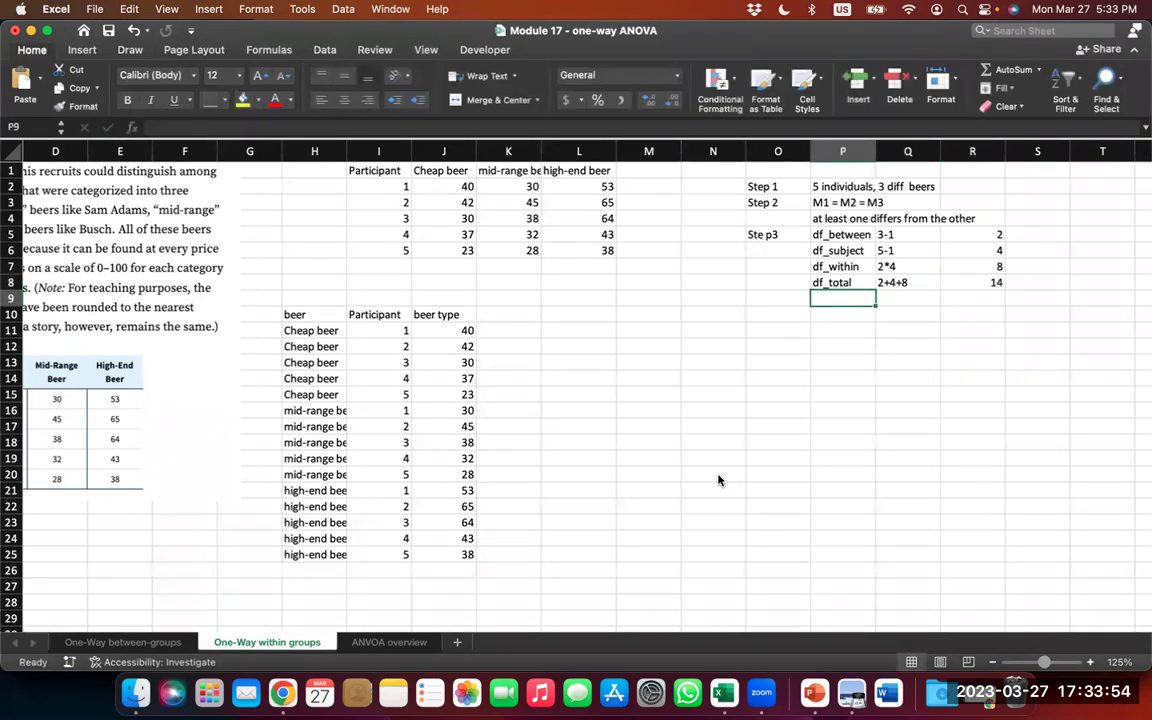
key(Down)
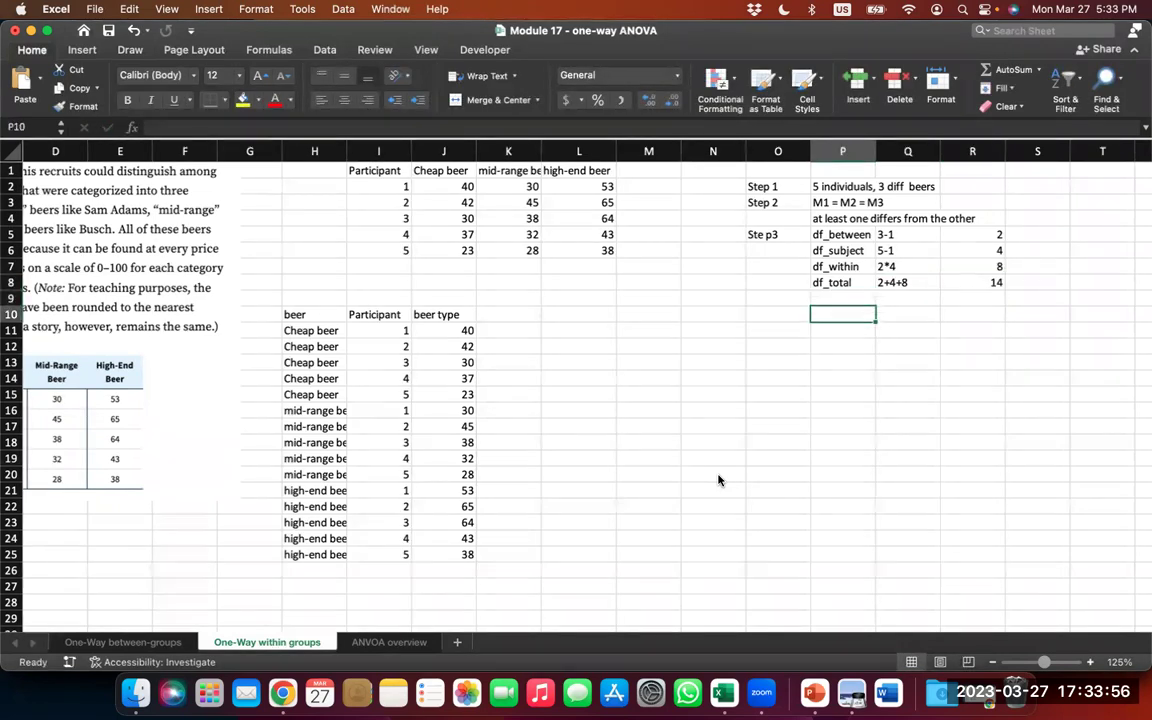
key(Left)
key(Left)
key(Left)
key(Left)
key(Left)
key(Left)
key(Right)
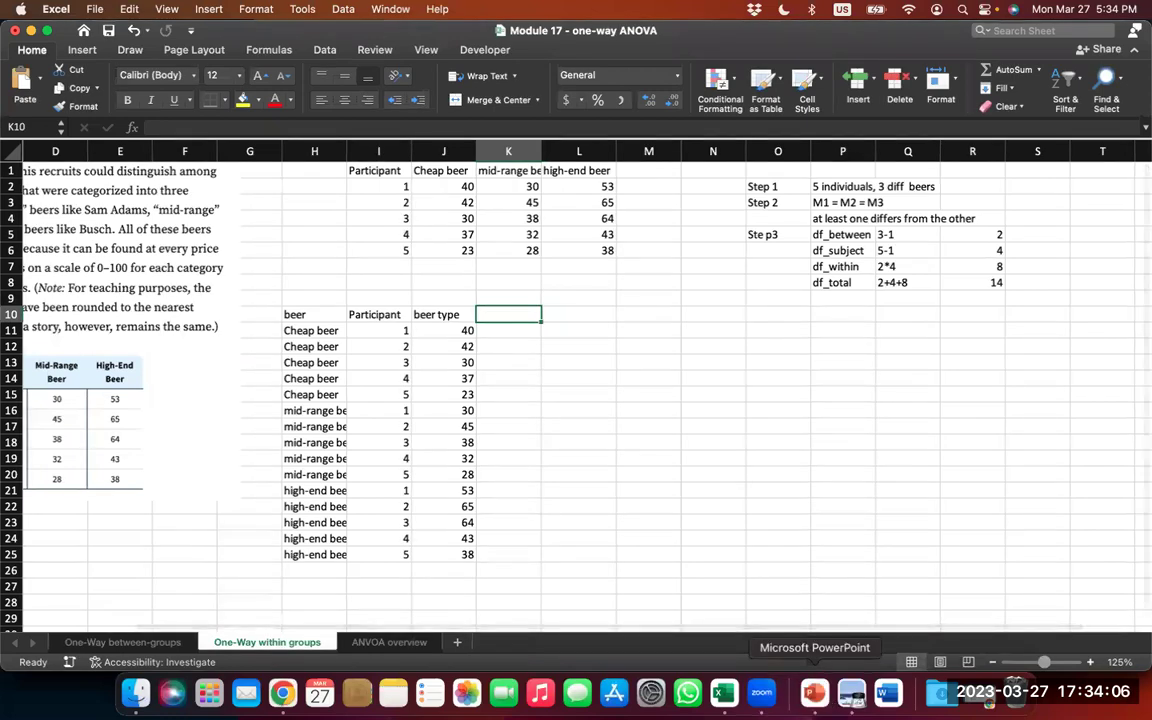
Step: Switch to PowerPoint and capture the four sum-of-squares formulas from slide 10, Step 5: Calculate the Test Statistic (part 1)
click(815, 692)
click(95, 452)
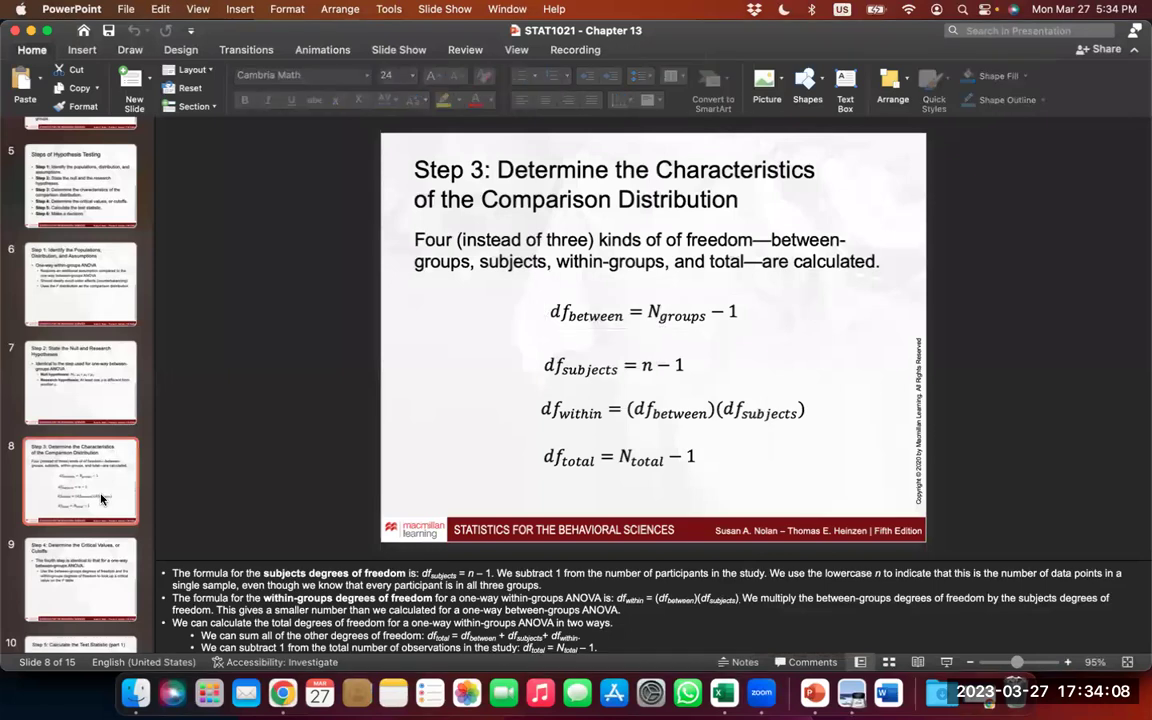
scroll(93, 500, down, 3)
click(93, 524)
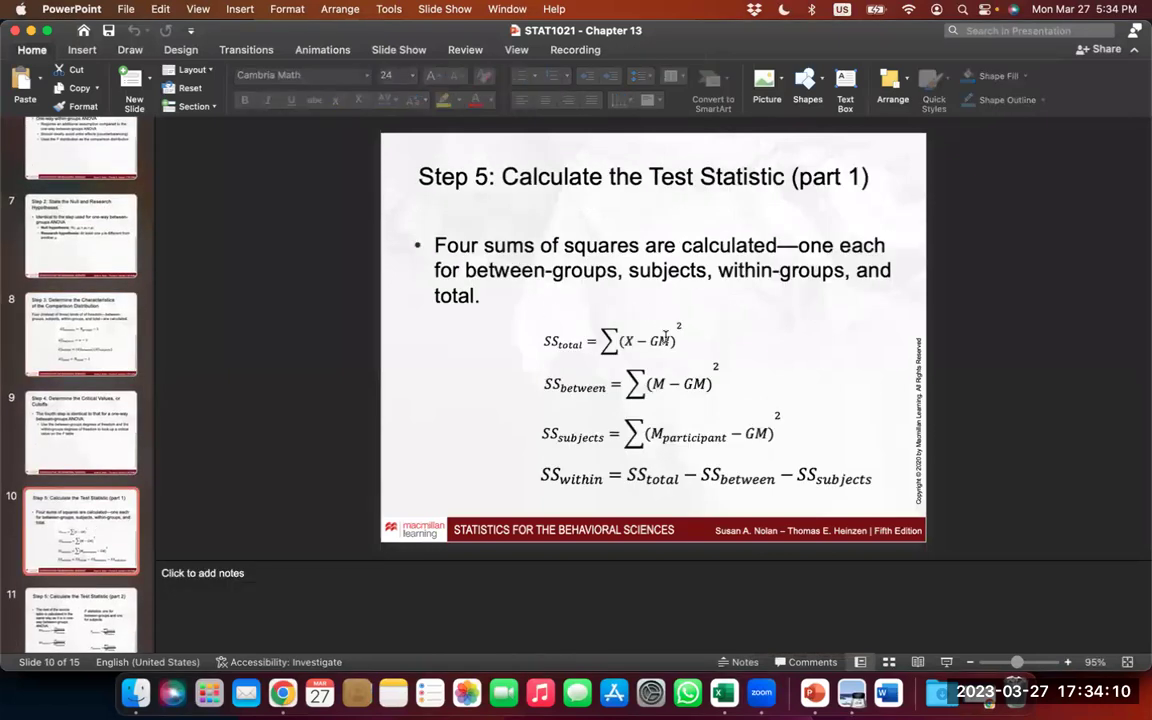
click(624, 355)
click(560, 303)
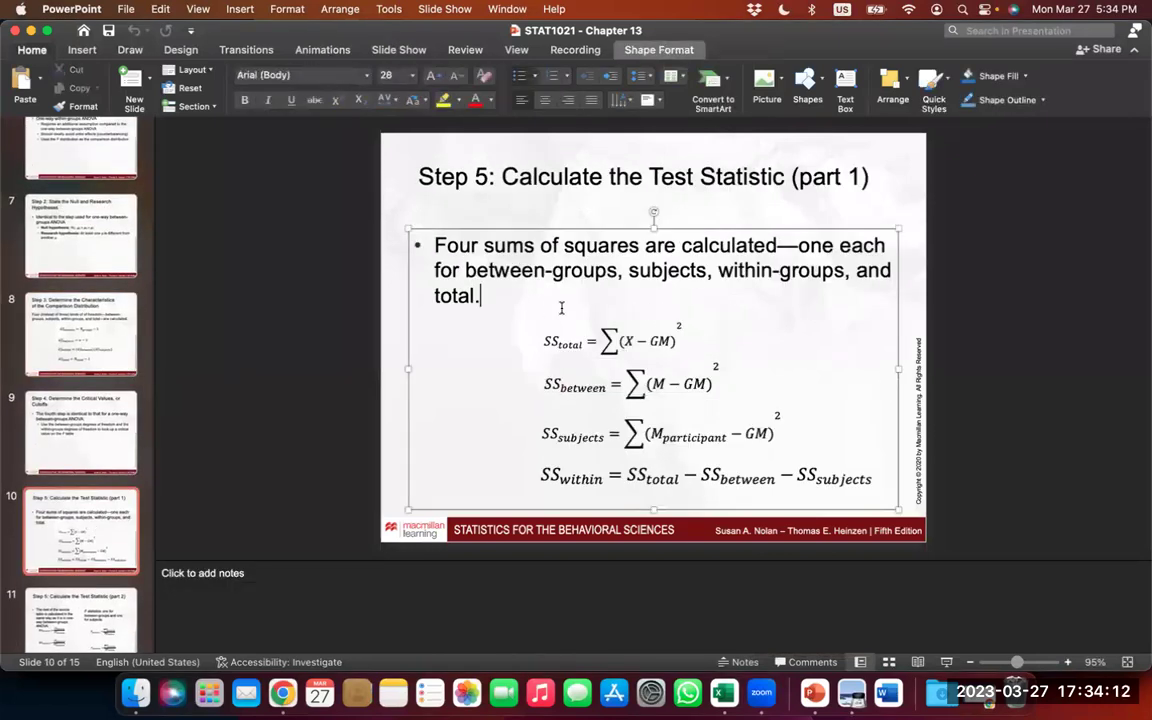
click(1010, 392)
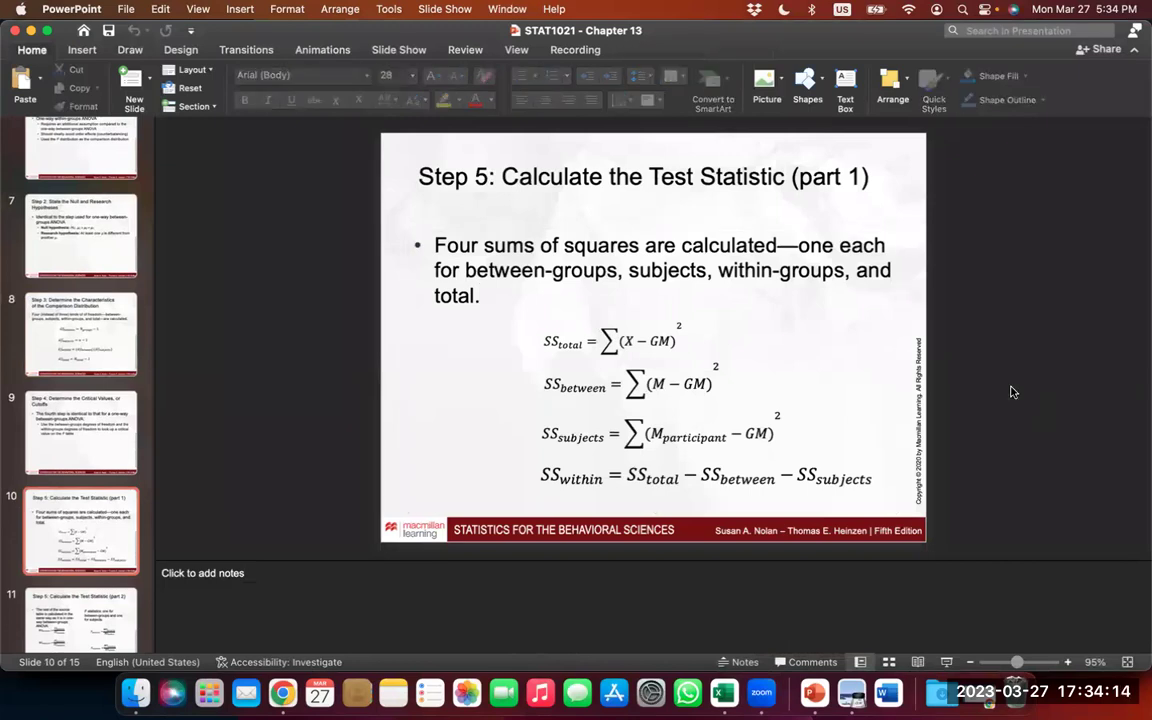
key(super+shift+4)
drag(537, 320, 882, 500)
Step: Switch to Excel and paste the captured formulas below the degrees of freedom, starting at about cell O11
click(727, 693)
click(830, 365)
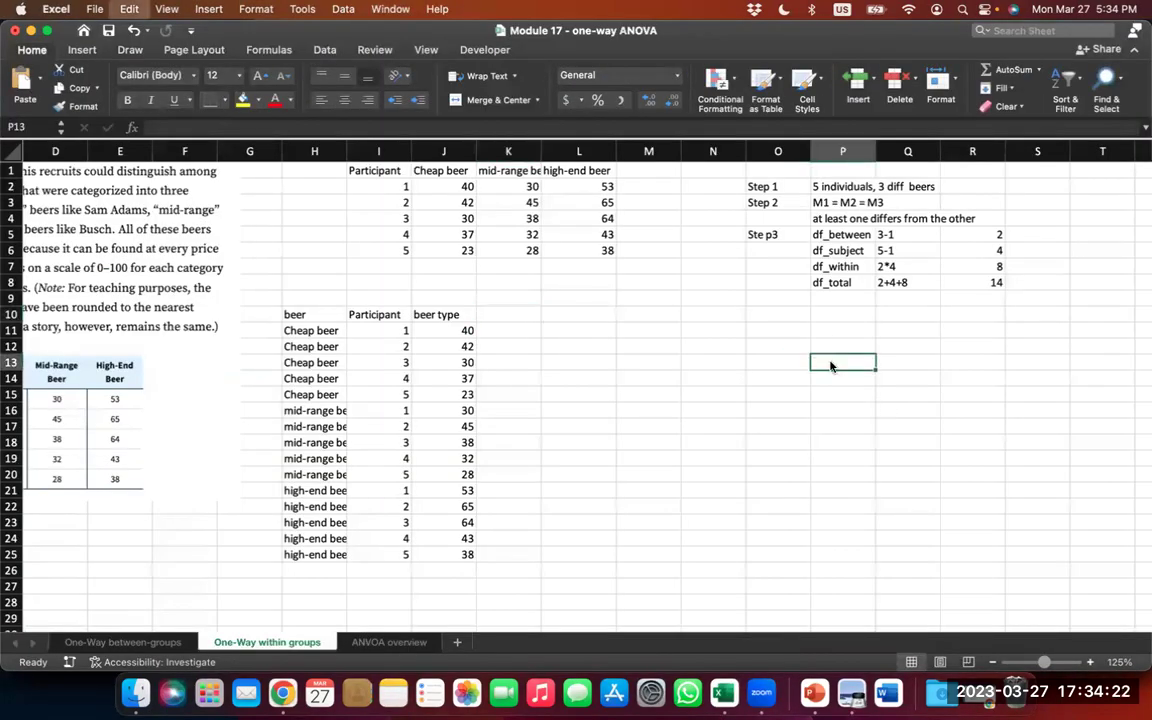
key(super+v)
drag(1043, 412, 979, 382)
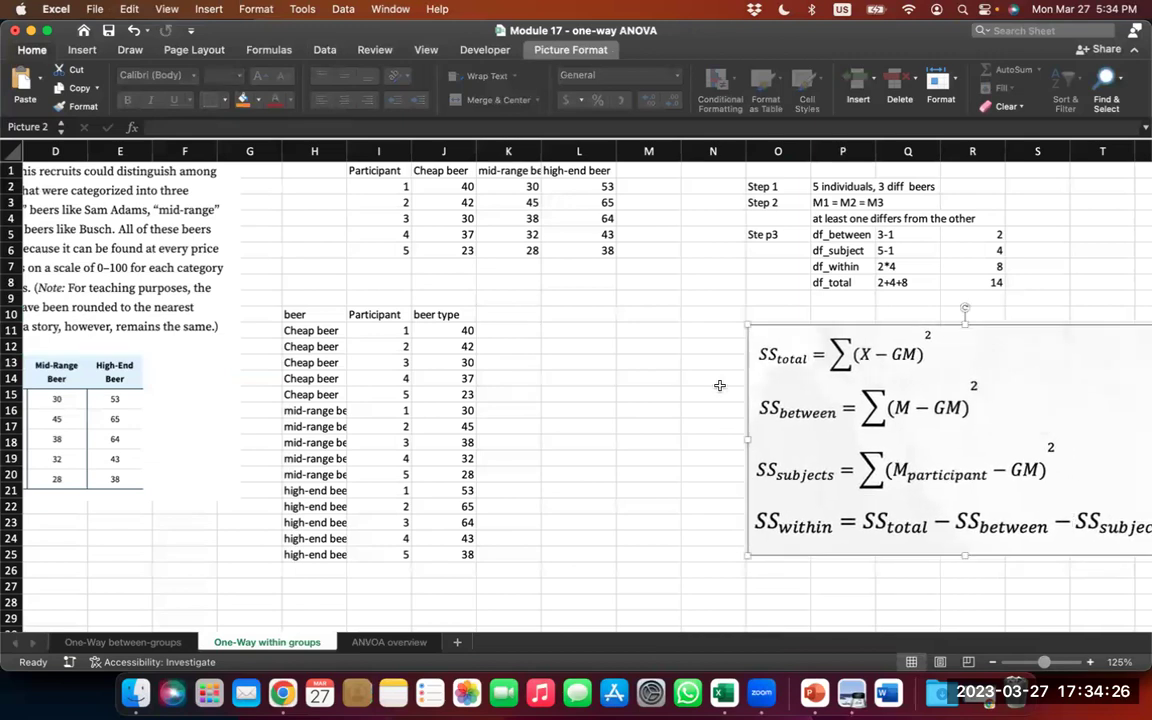
scroll(620, 465, right, 3)
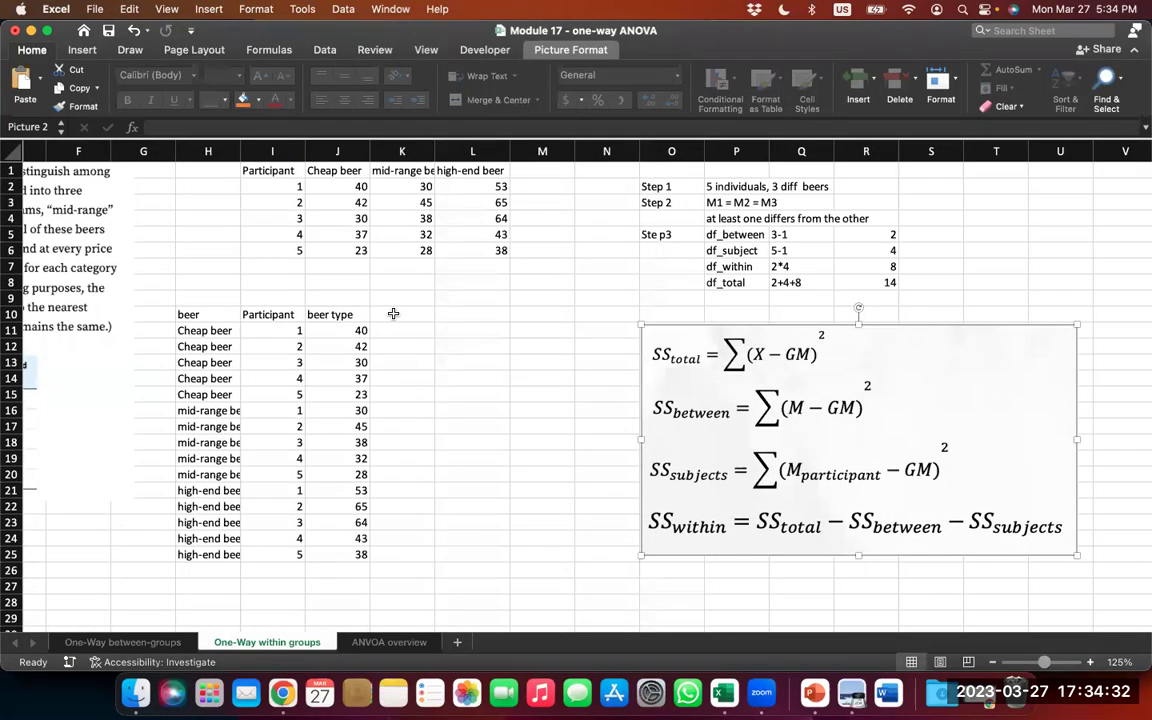
Step: Label J27 GM and calculate the grand mean in J28 as the average of J11:J25
click(393, 314)
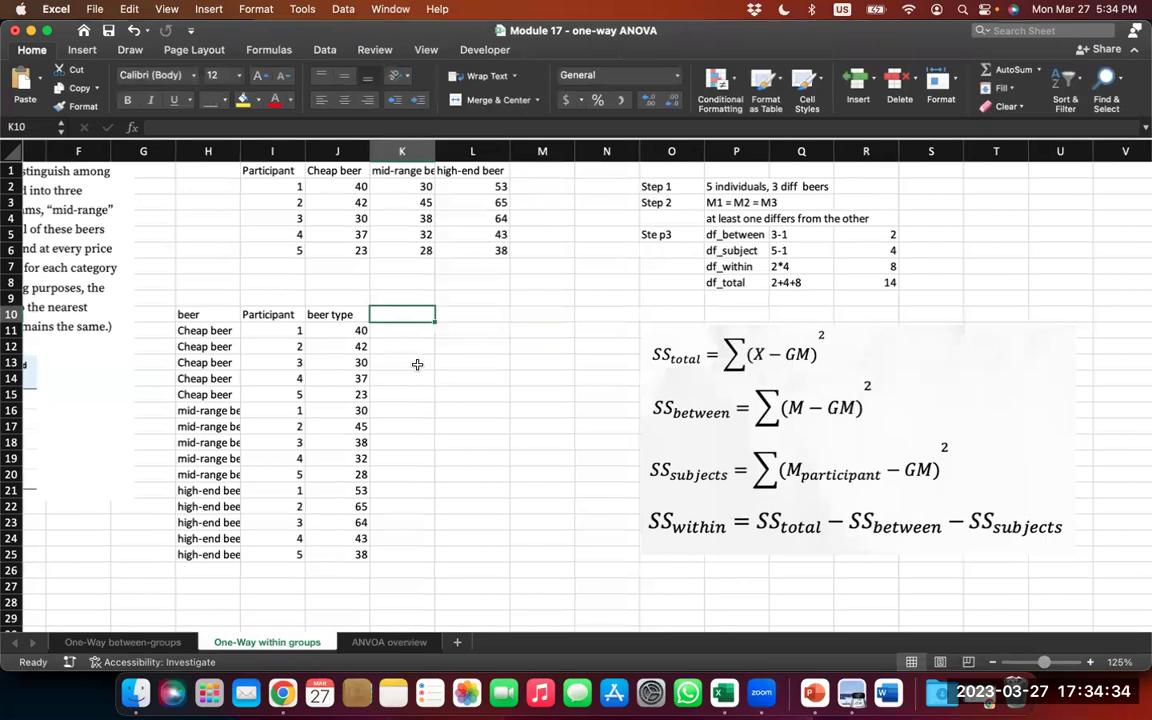
click(351, 585)
text(GM)
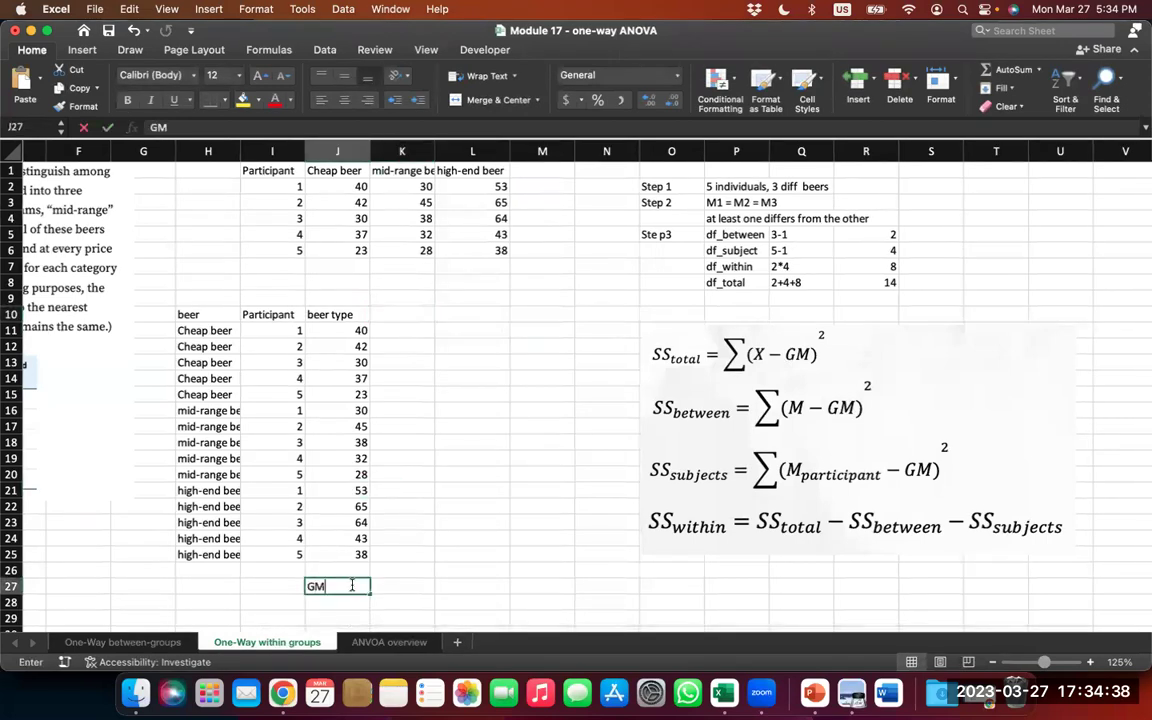
key(Tab)
key(Return)
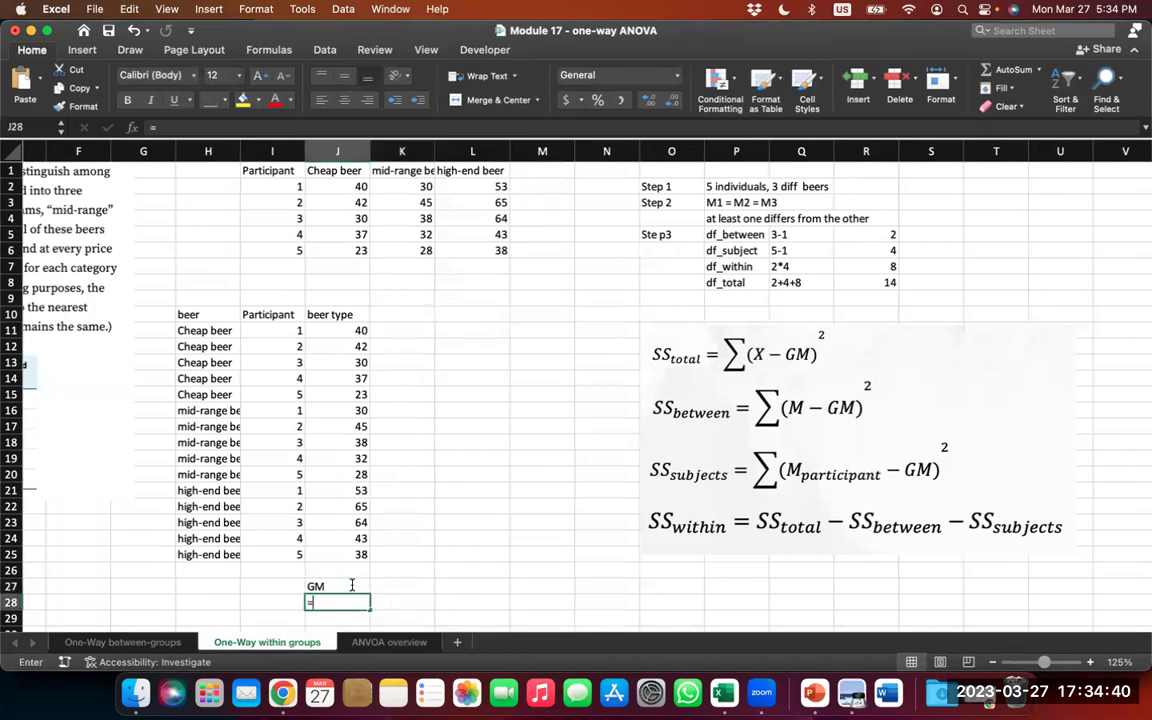
text(=average()
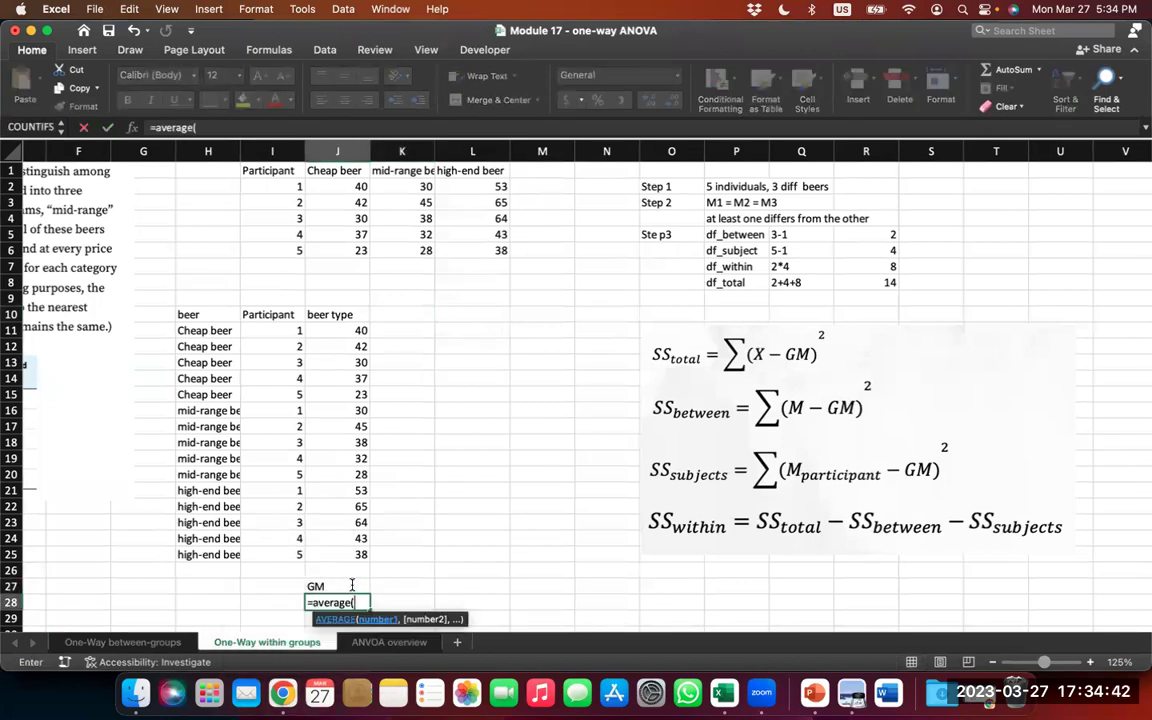
drag(338, 330, 340, 394)
drag(340, 494, 342, 552)
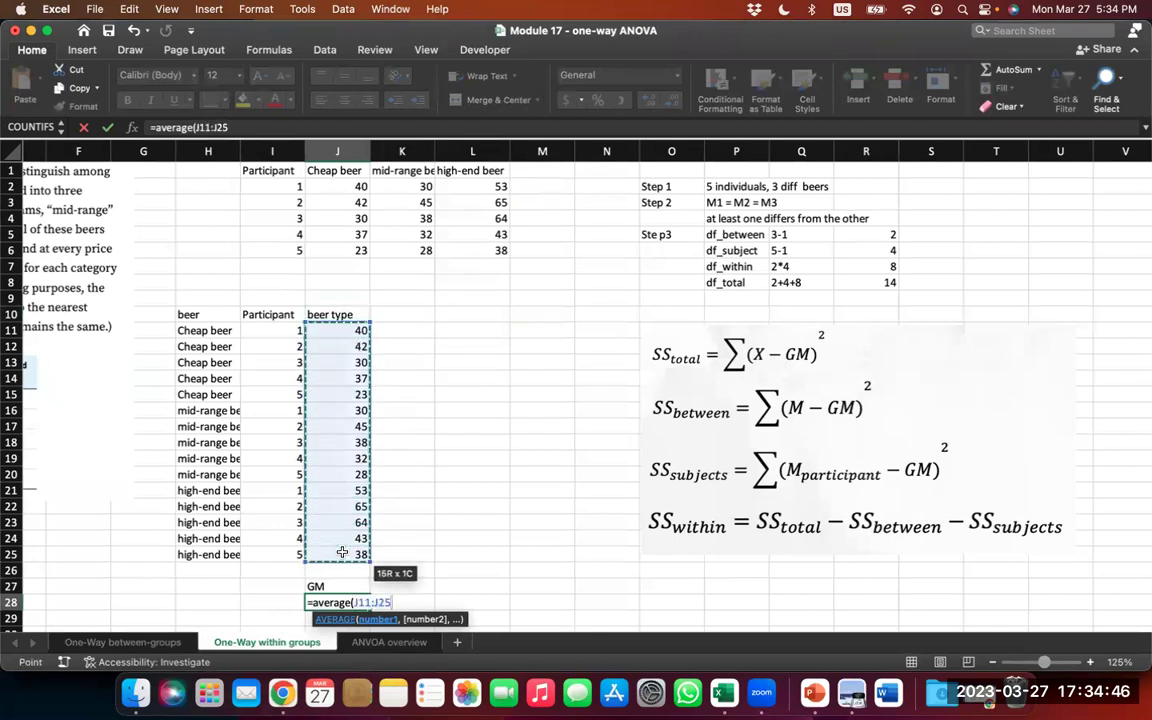
key(Return)
Step: Head K10 M and L10 Subject M, and begin an AVERAGE formula in K11
key(Right)
key(Up)
key(Up)
key(Up)
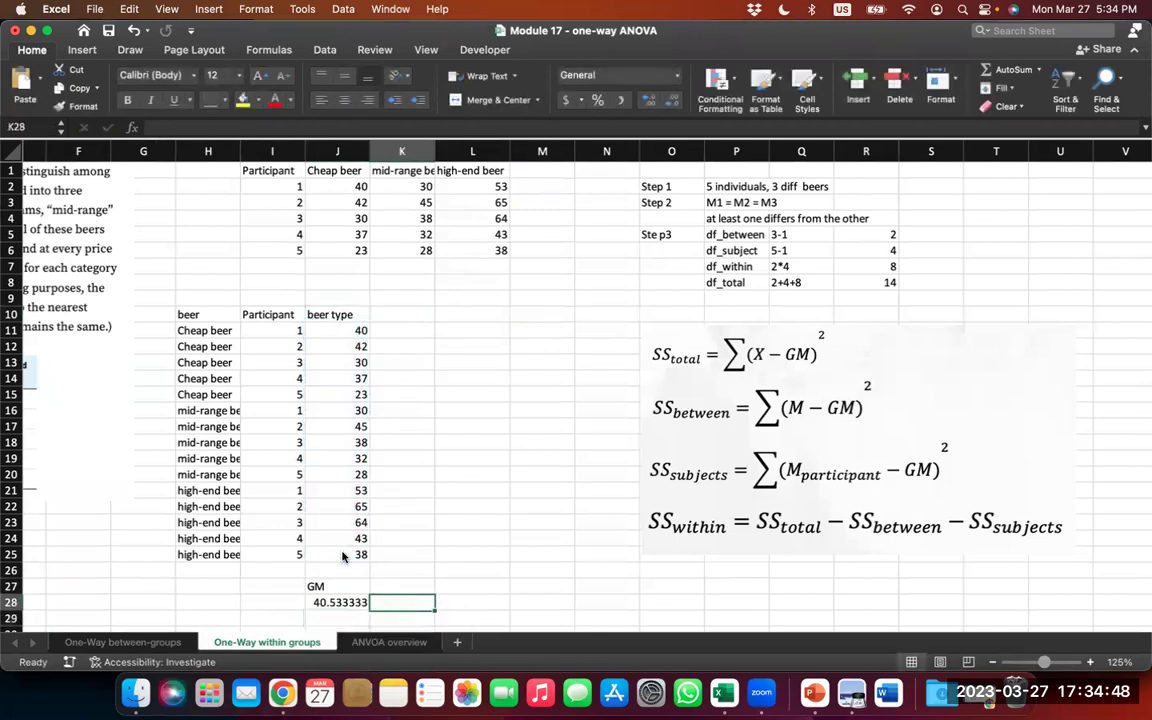
key(Up)
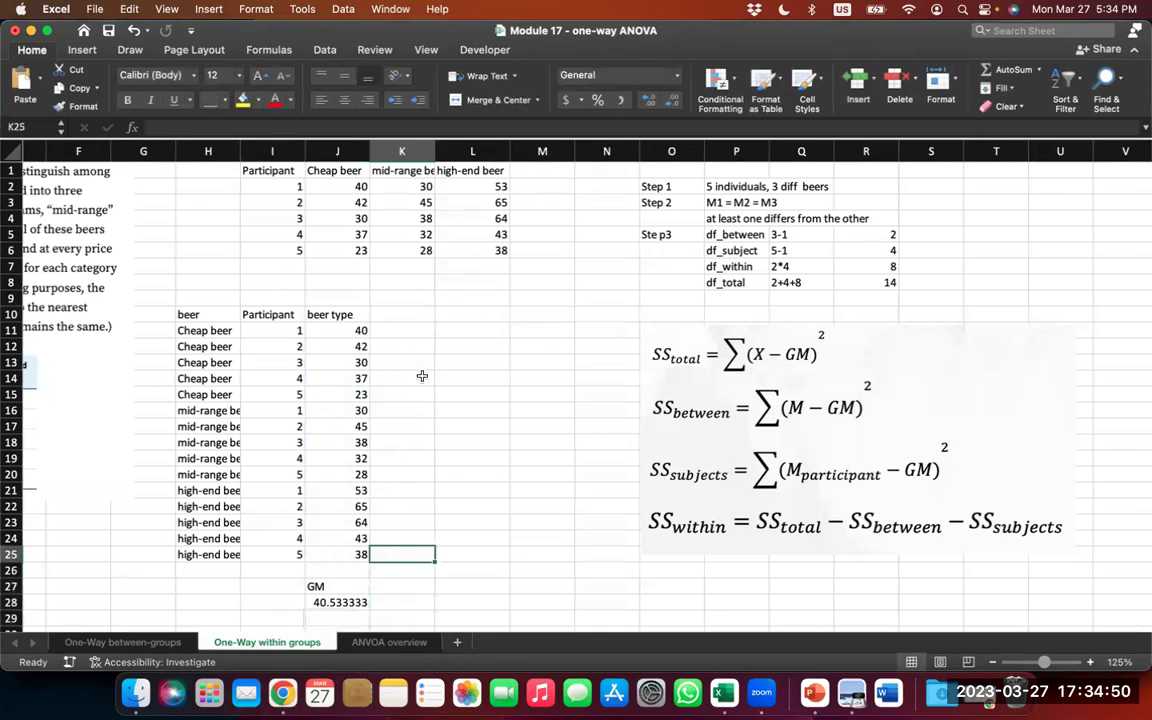
click(393, 315)
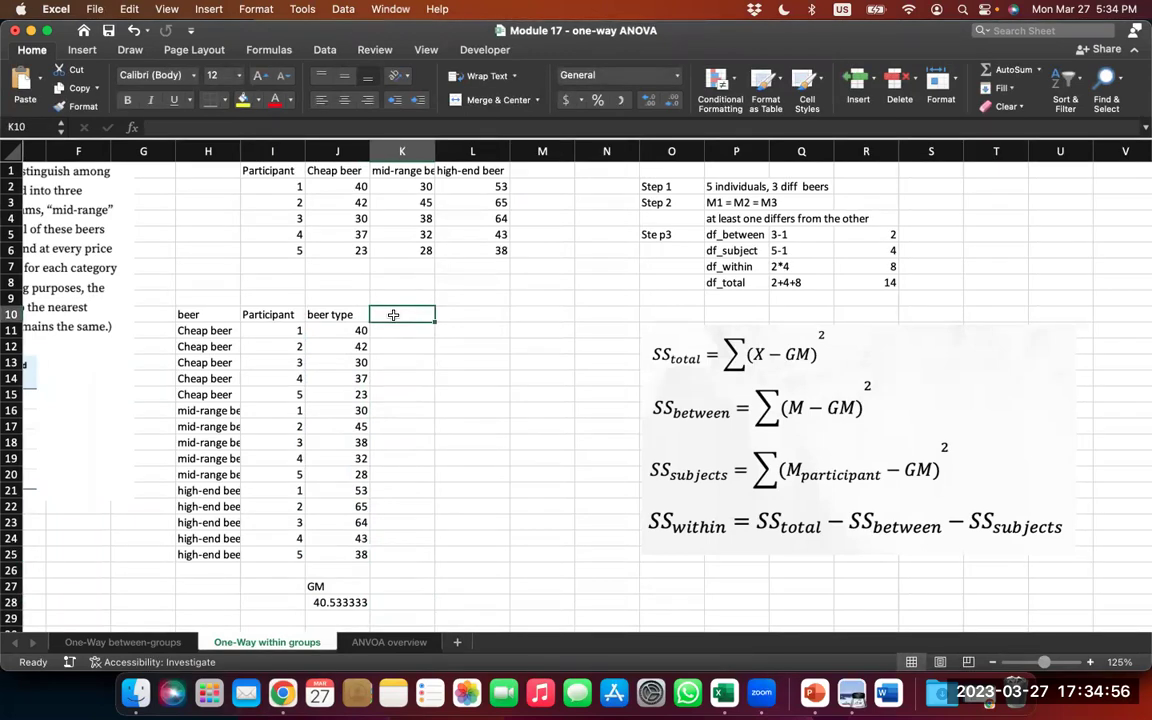
text(M)
key(Tab)
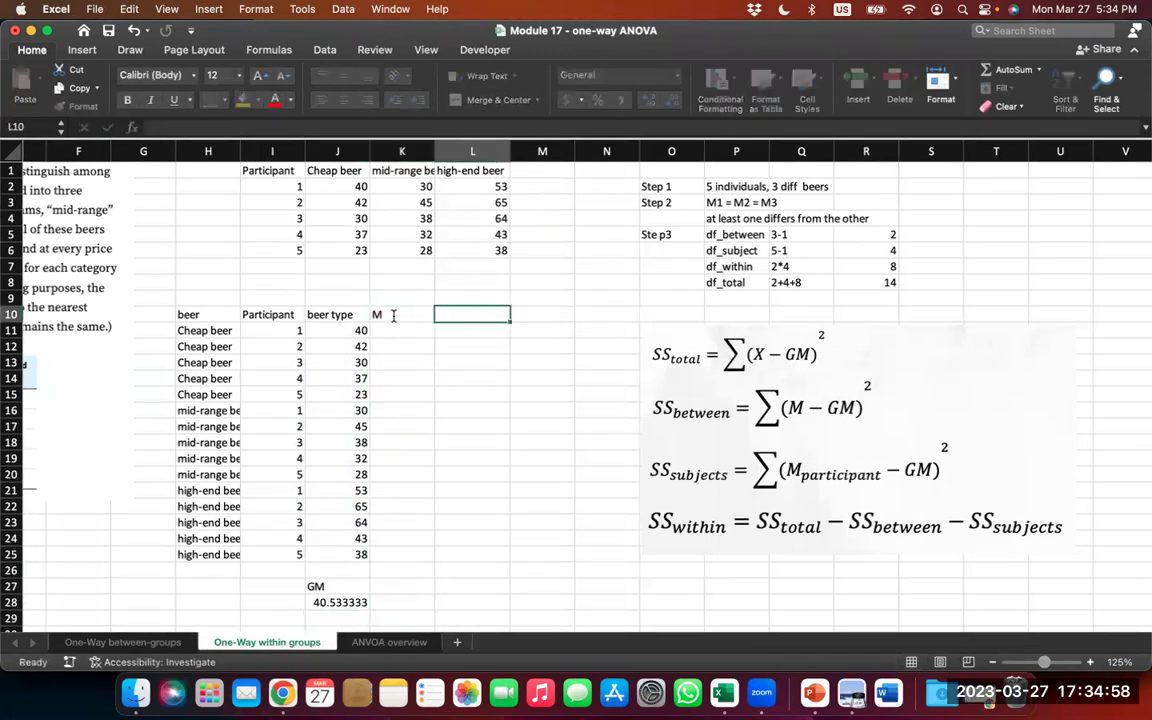
text(Subject M)
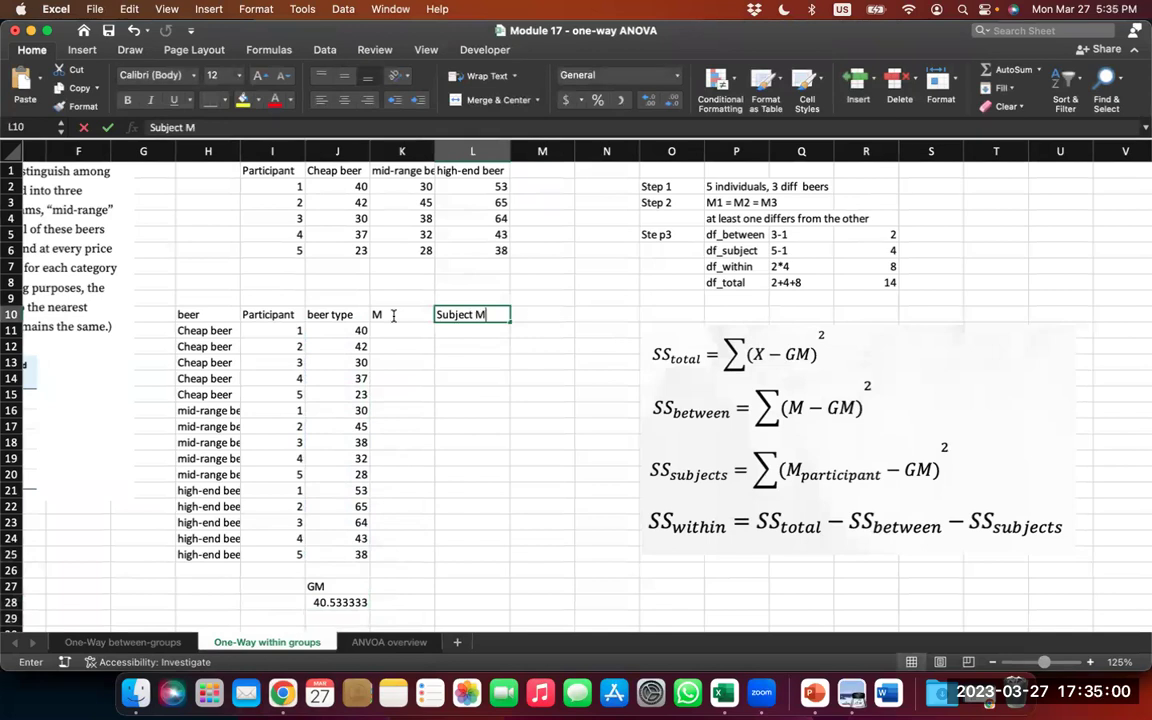
key(Return)
text(=)
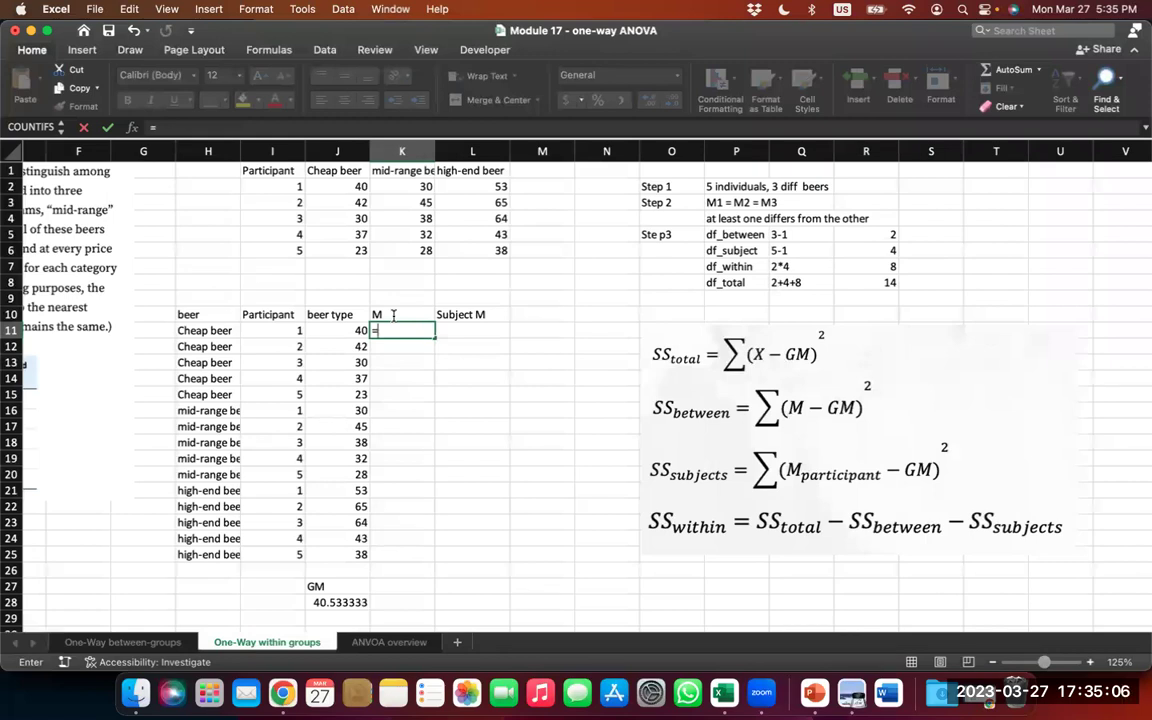
text(average()
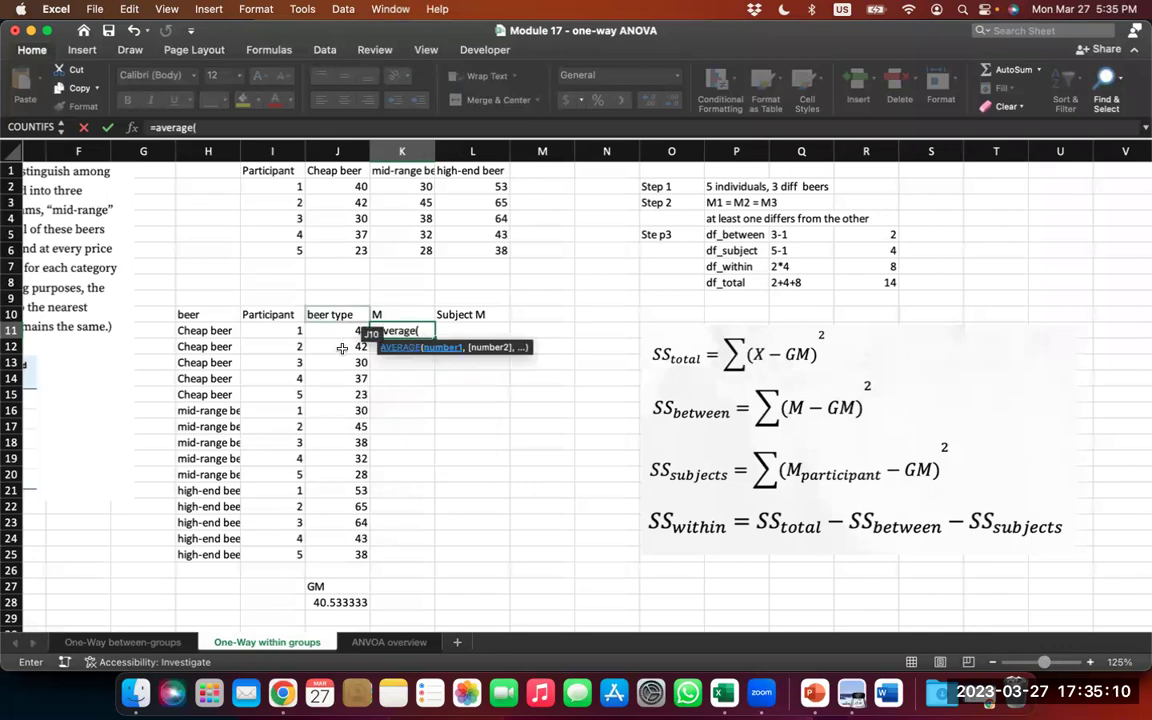
drag(352, 331, 362, 405)
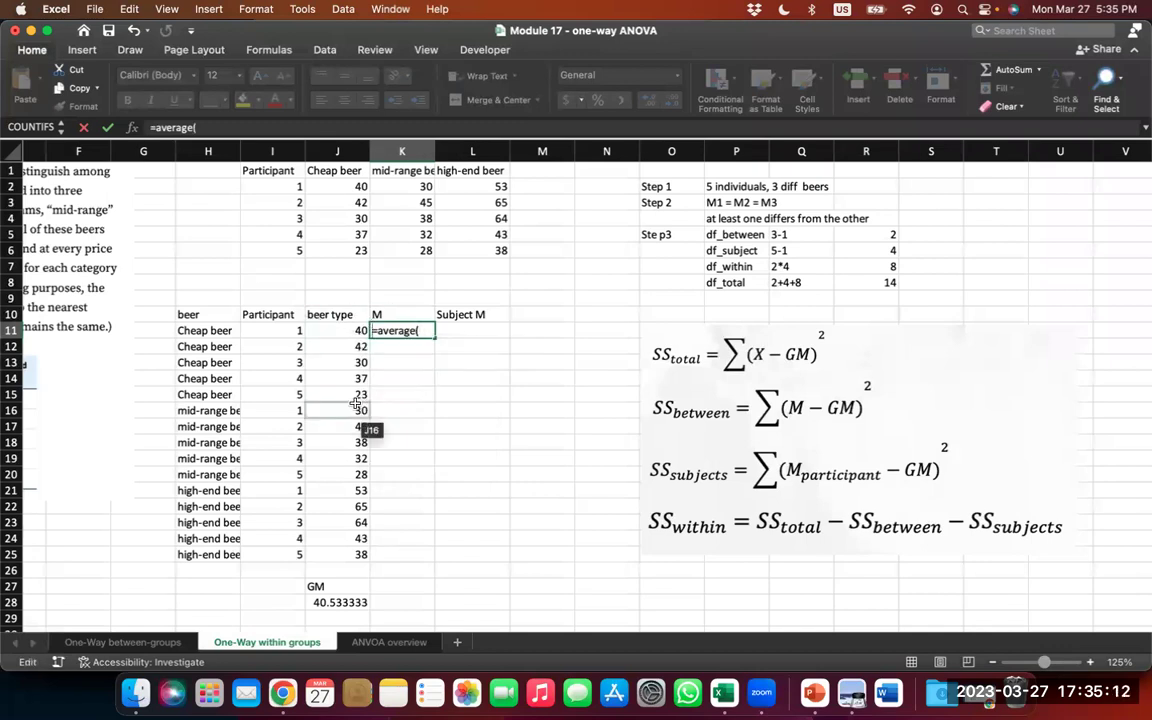
click(358, 395)
shift+click(347, 330)
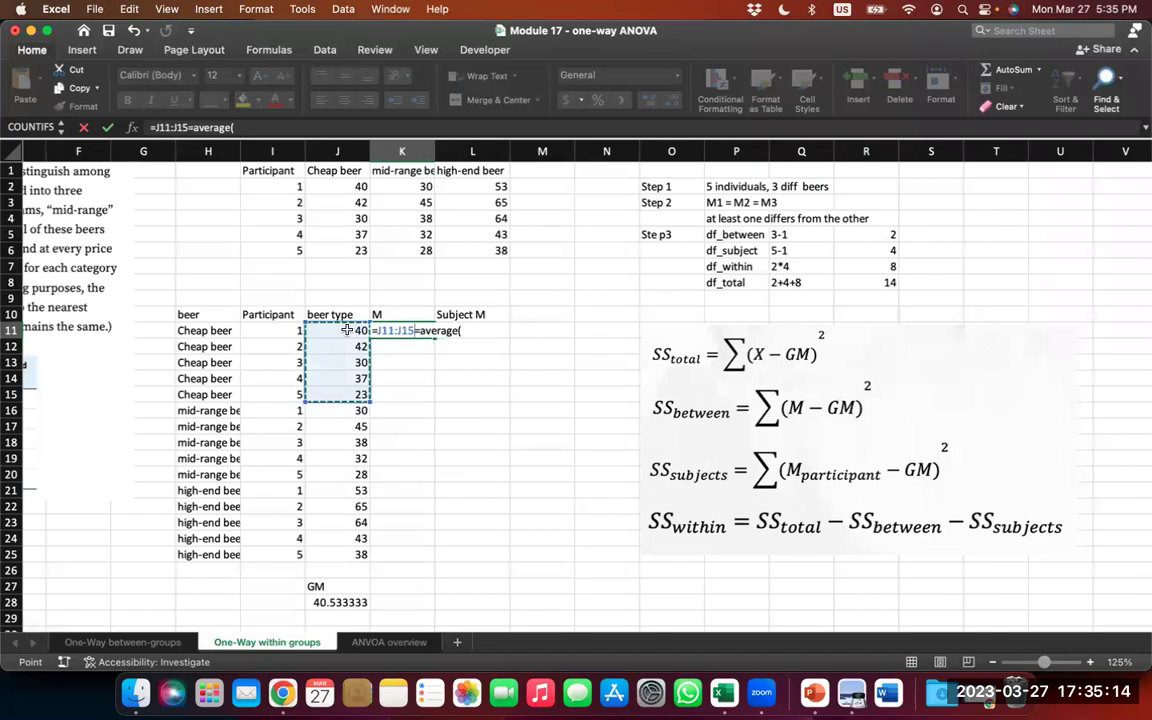
key(BackSpace)
key(BackSpace)
key(BackSpace)
key(BackSpace)
key(BackSpace)
key(BackSpace)
key(BackSpace)
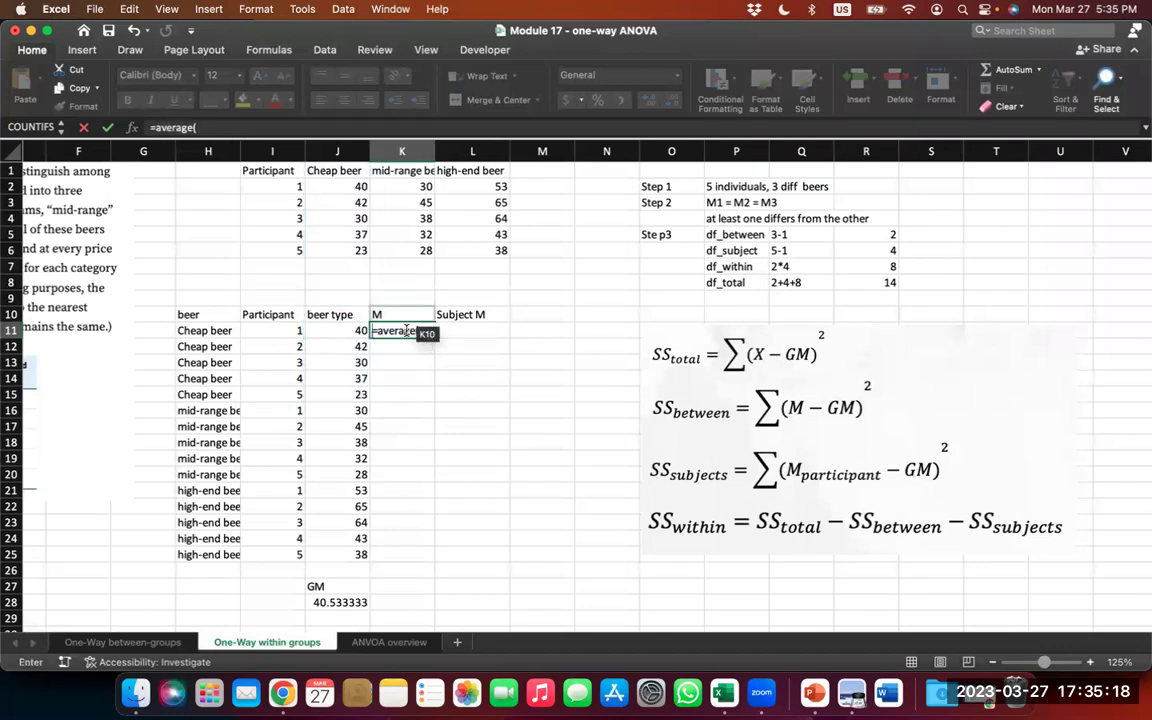
Step: Complete the K11 formula as the average of the cheap beer ratings, using the absolute range $J$11:$J$15
click(395, 331)
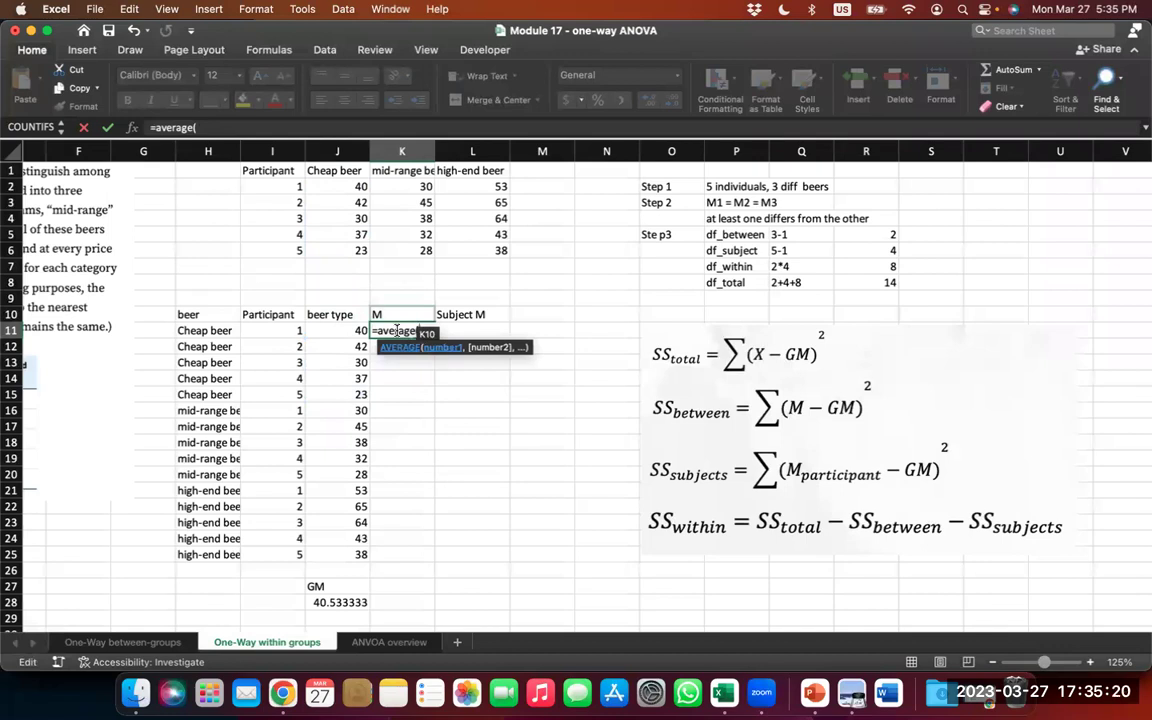
drag(361, 331, 351, 398)
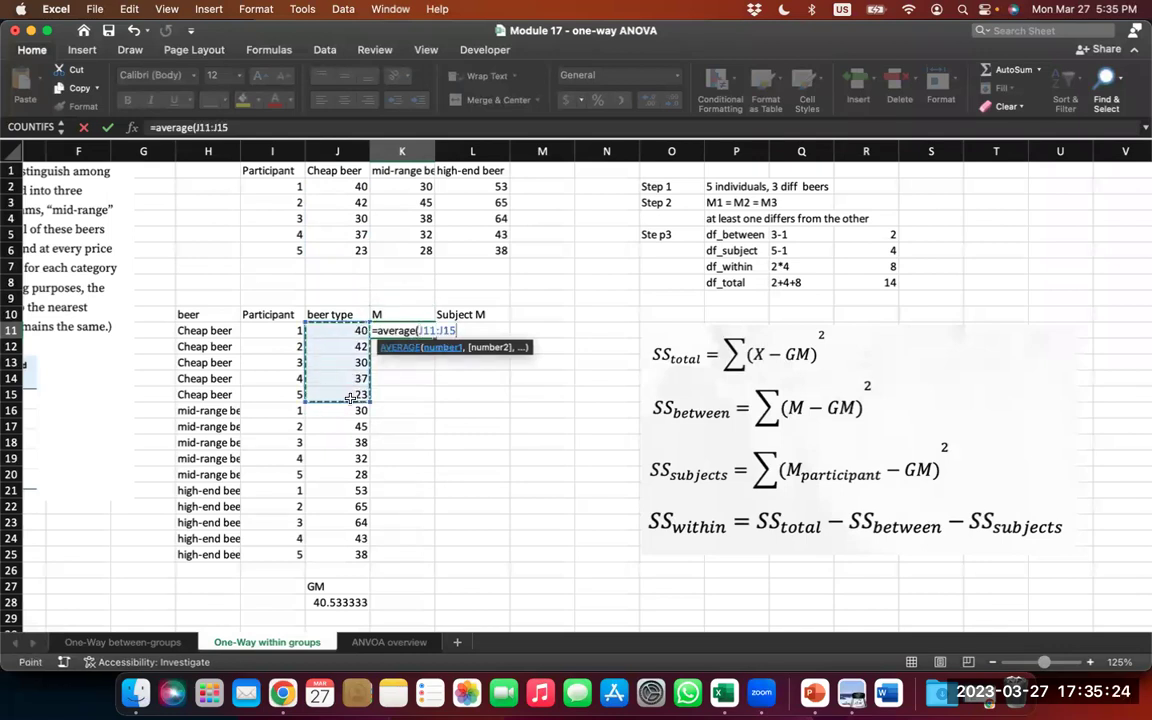
click(197, 129)
text($)
key(Right)
text($)
key(Right)
key(Right)
key(Right)
text($)
key(Return)
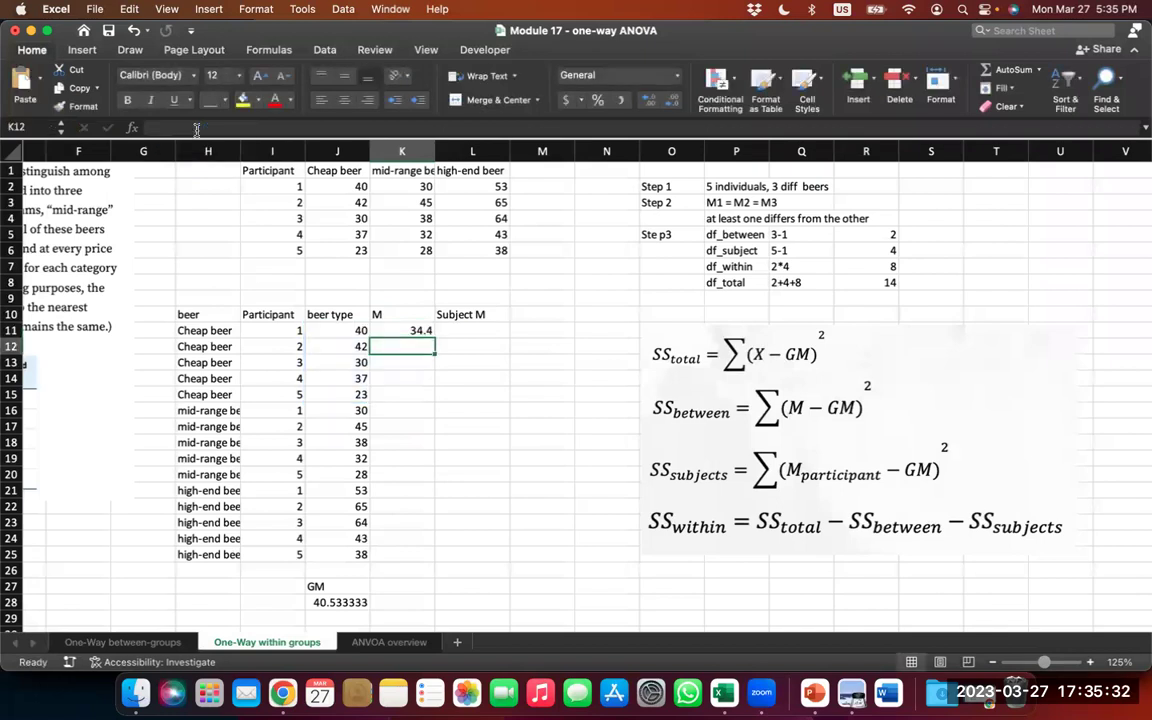
Step: Fill the cheap beer mean from K11 down to K15 and copy its formula into K16
key(Up)
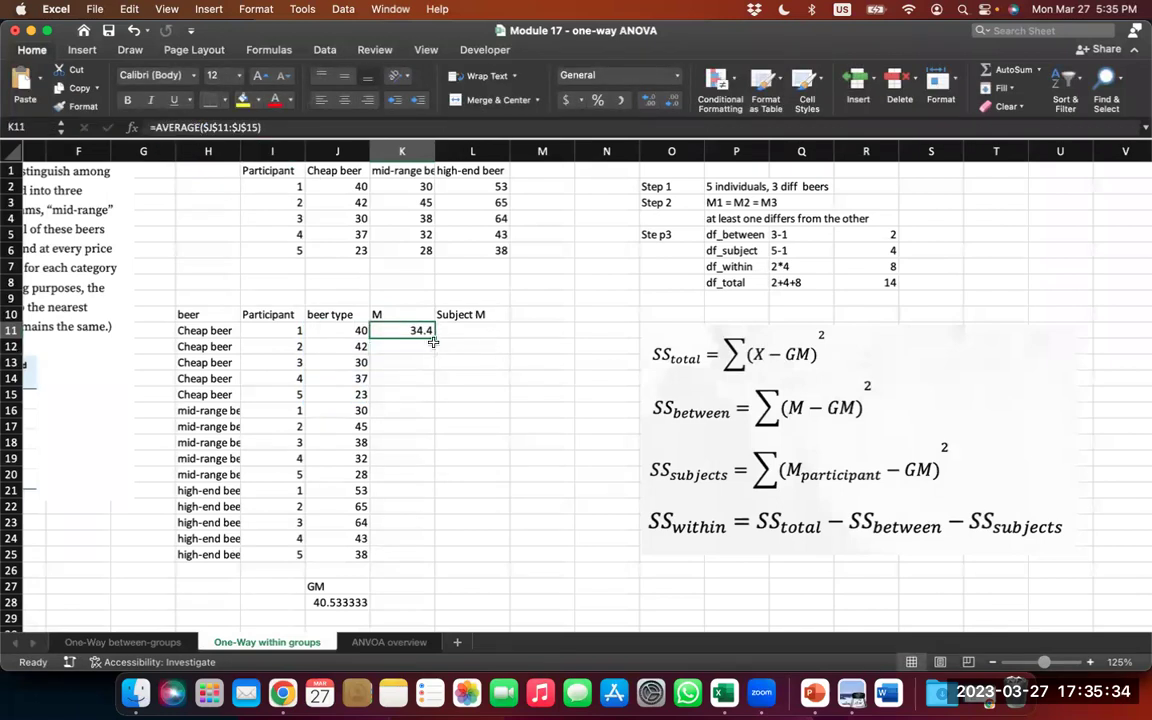
drag(431, 338, 428, 403)
click(425, 398)
key(super+c)
click(399, 413)
key(super+v)
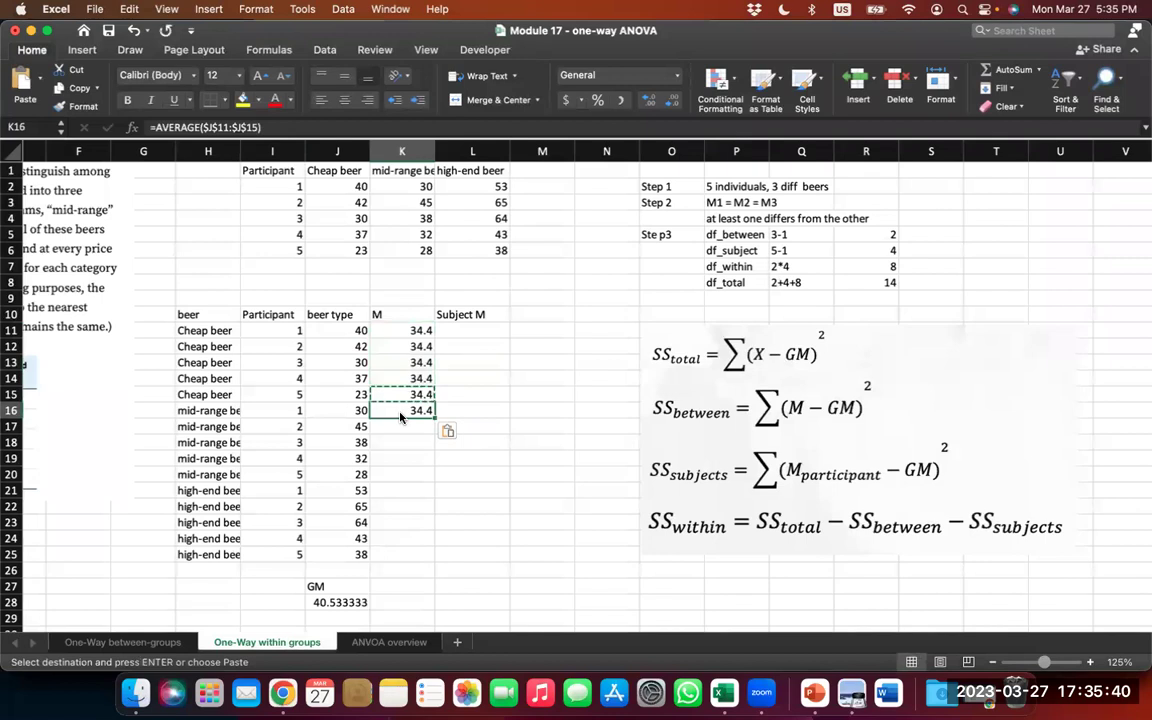
Step: Change the K16 formula to average the mid-range beer ratings $J$16:$J$20 and fill it down to K25
double_click(399, 411)
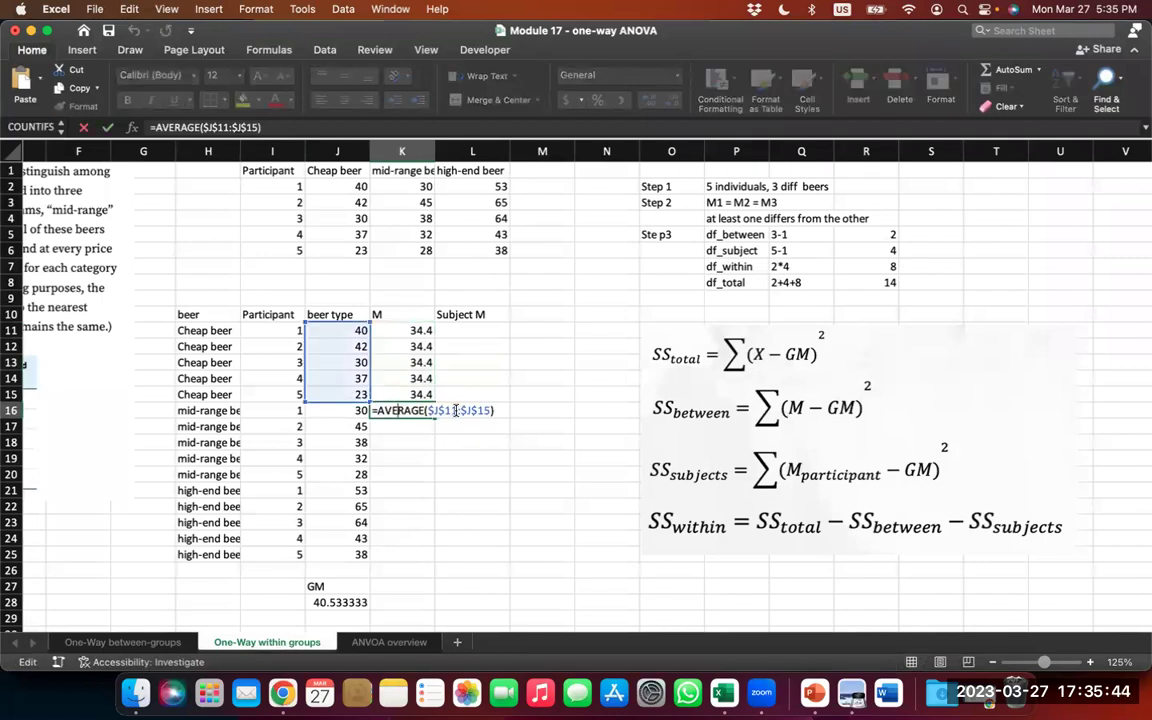
click(456, 410)
key(BackSpace)
text(6)
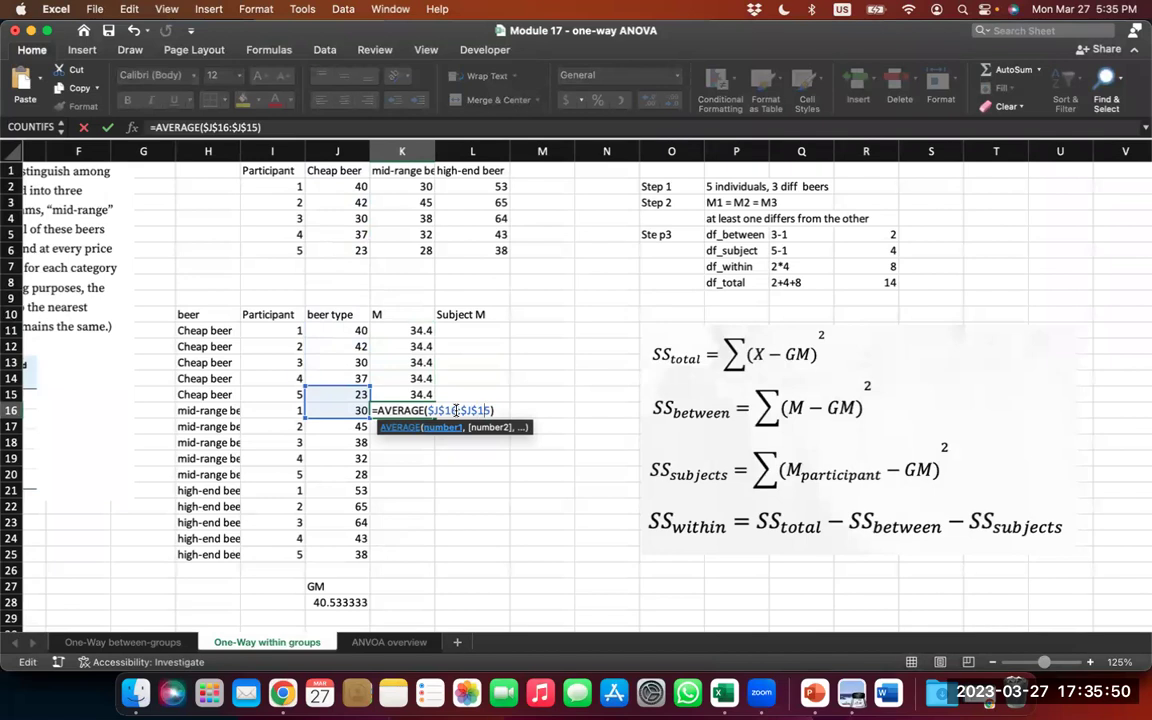
key(BackSpace)
key(BackSpace)
text(20)
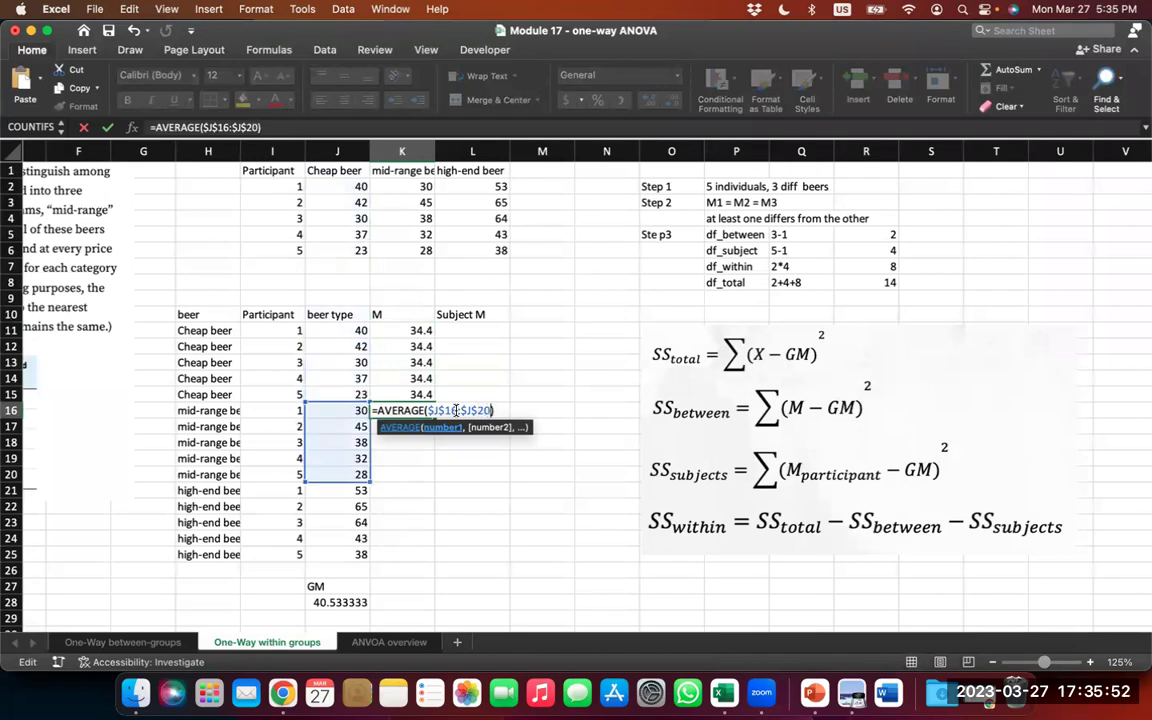
key(Return)
key(Up)
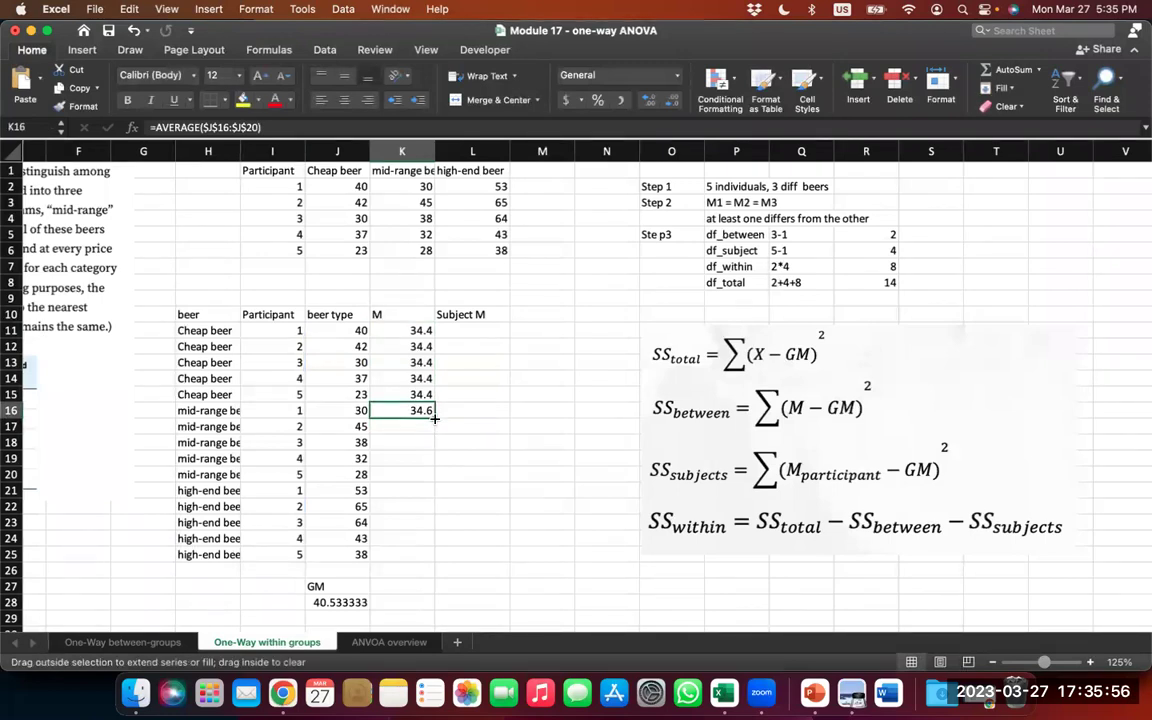
double_click(435, 419)
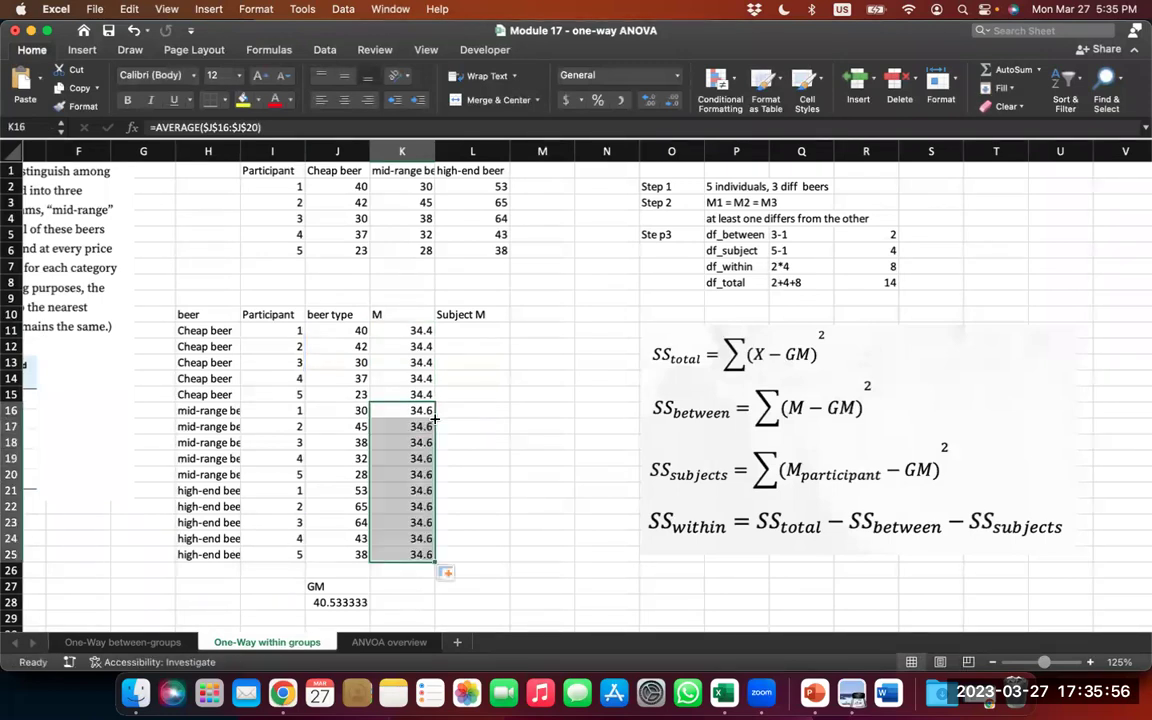
Step: Change the K21 formula to average the high-end beer ratings $J$21:$J$25
double_click(400, 494)
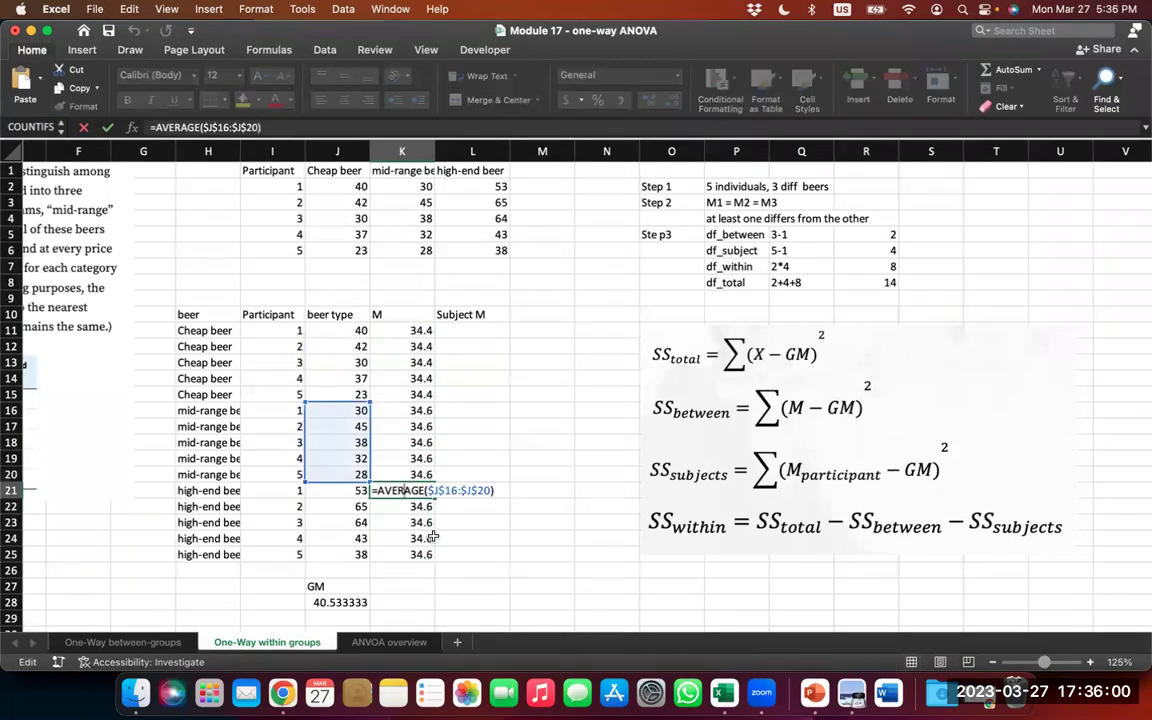
scroll(438, 528, down, 1)
click(455, 484)
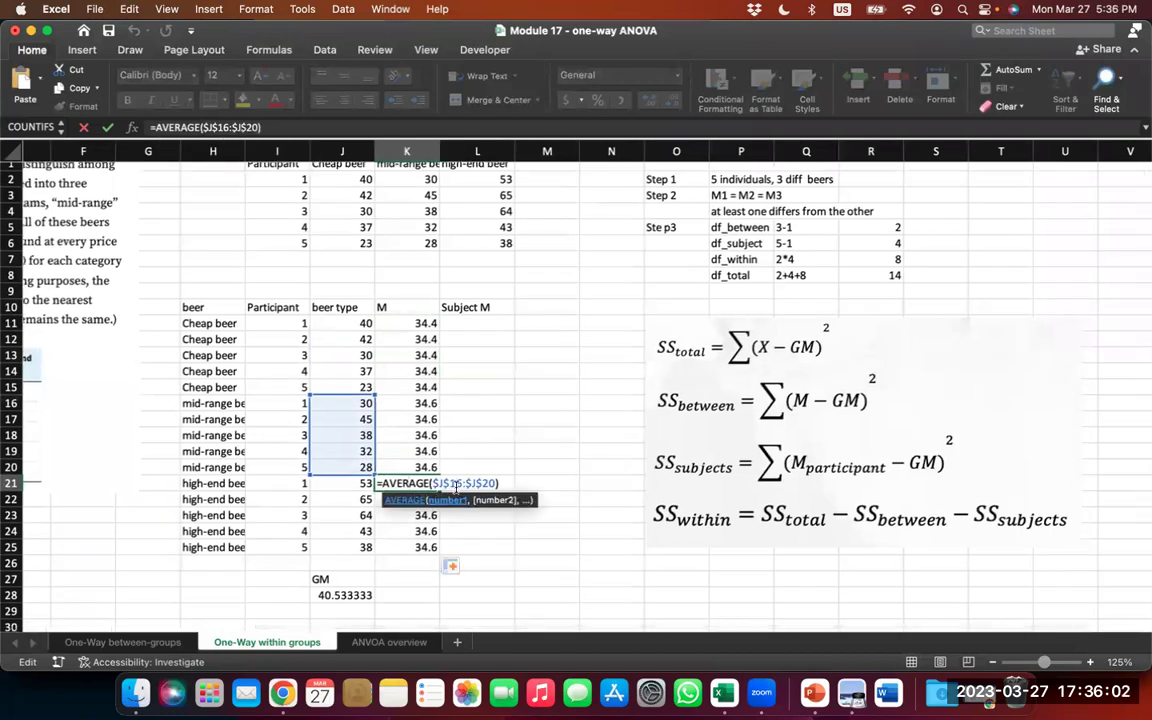
key(BackSpace)
key(BackSpace)
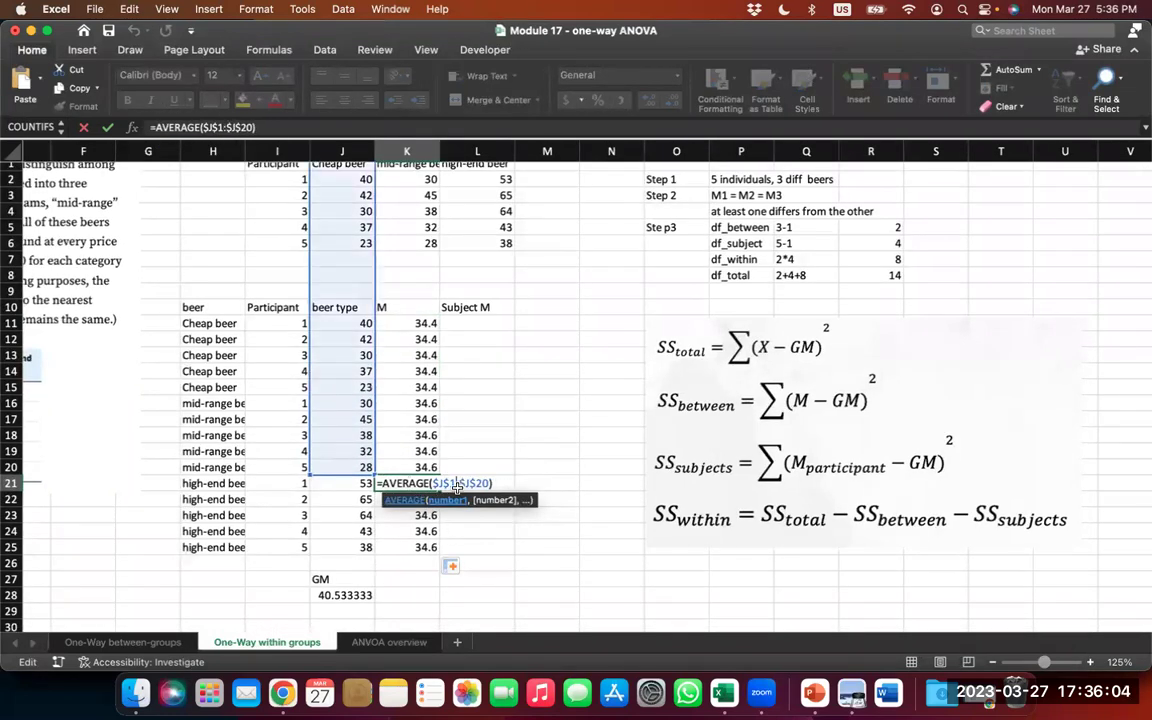
text(2)
key(Right)
key(Right)
key(Right)
key(Right)
key(Right)
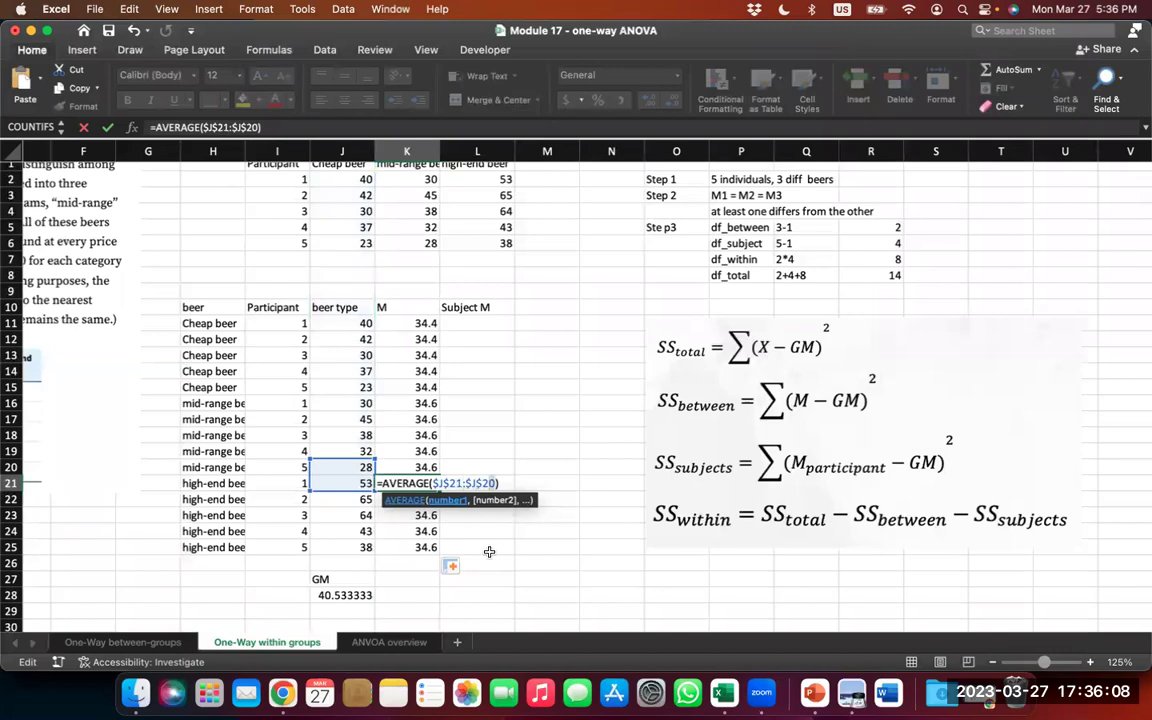
key(Delete)
text(5)
key(Return)
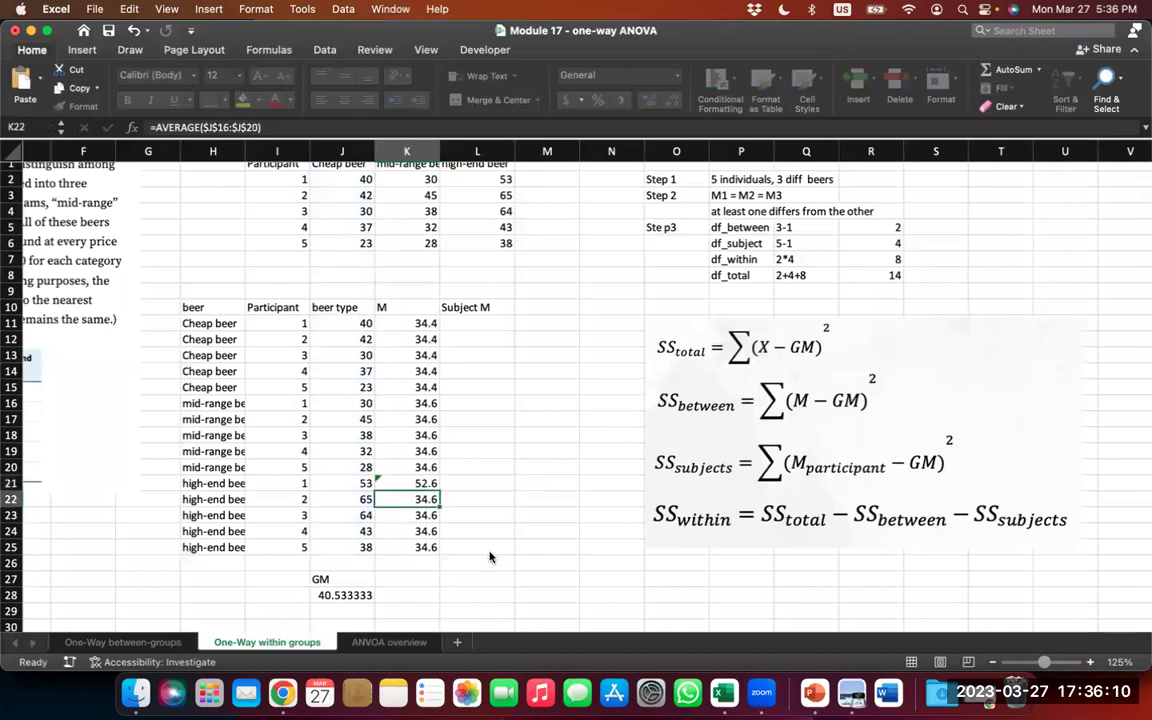
Step: Fill the high-end beer mean from K21 down to K25
key(Up)
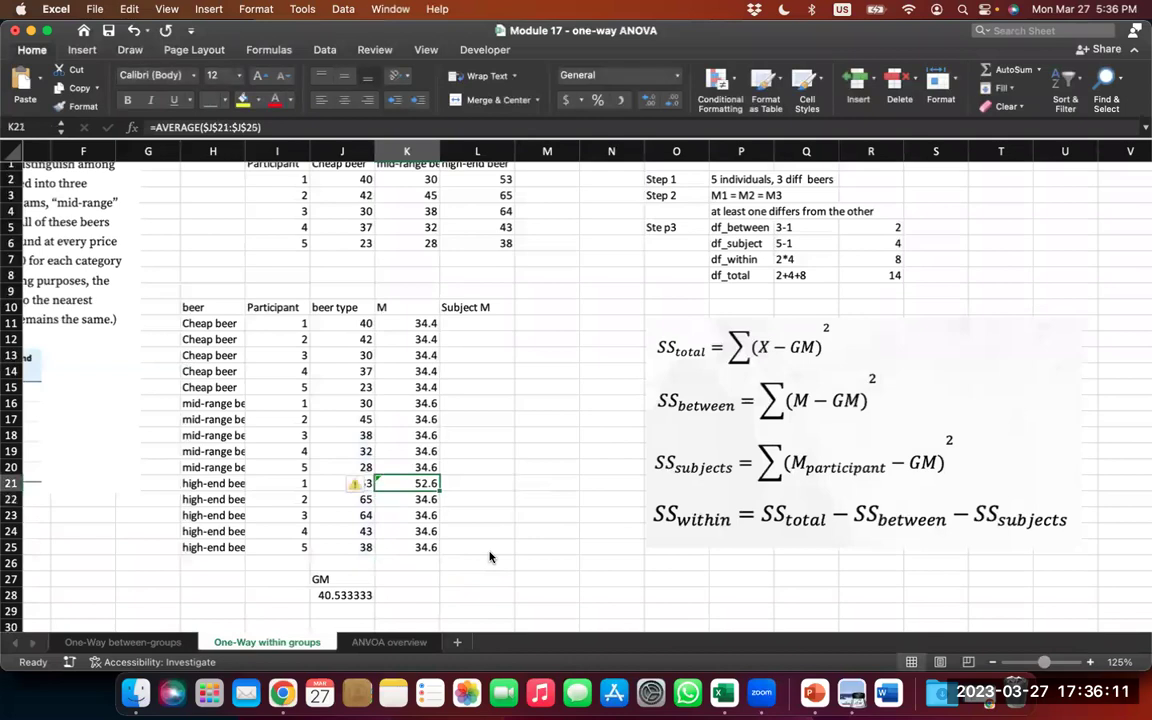
double_click(439, 491)
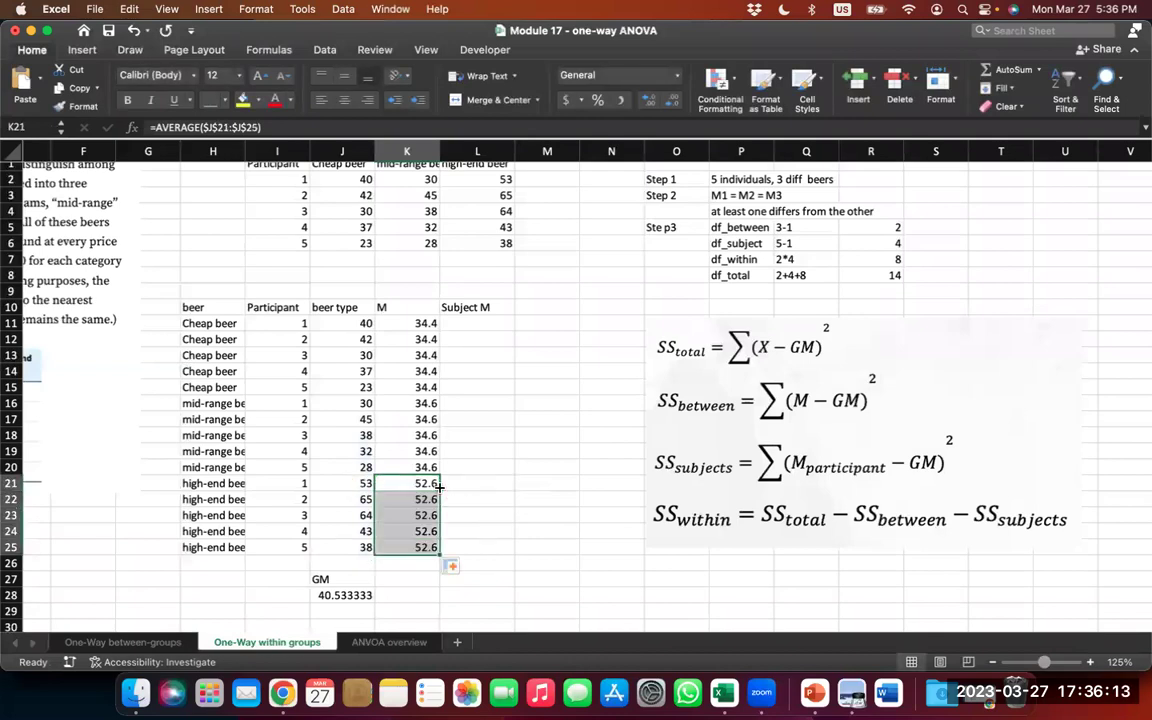
click(526, 419)
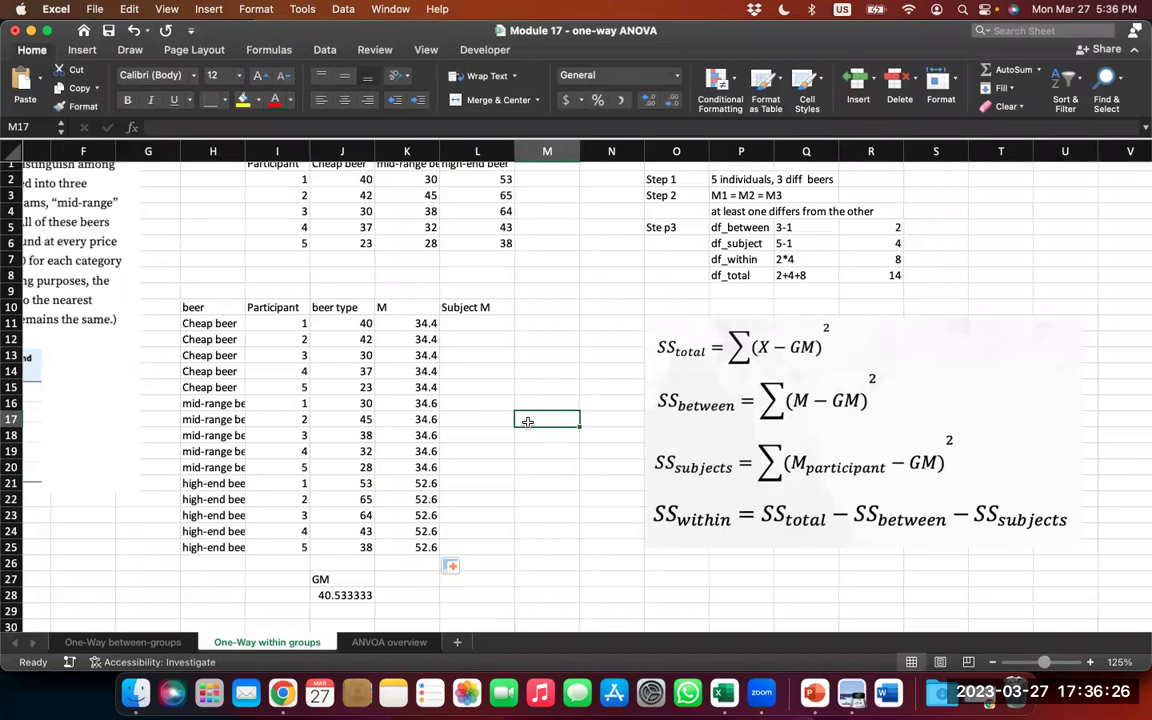
Step: Start participant 1's subject mean in L11 with an AVERAGE formula that uses the absolute reference $J$11
click(473, 318)
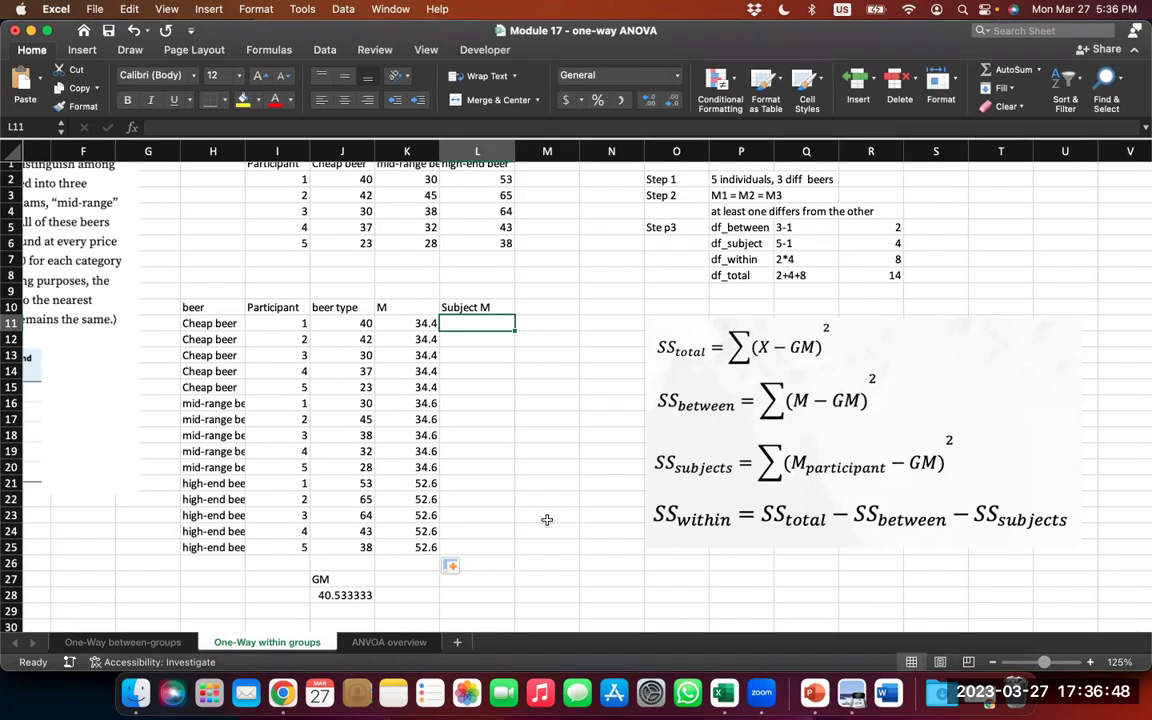
text(=)
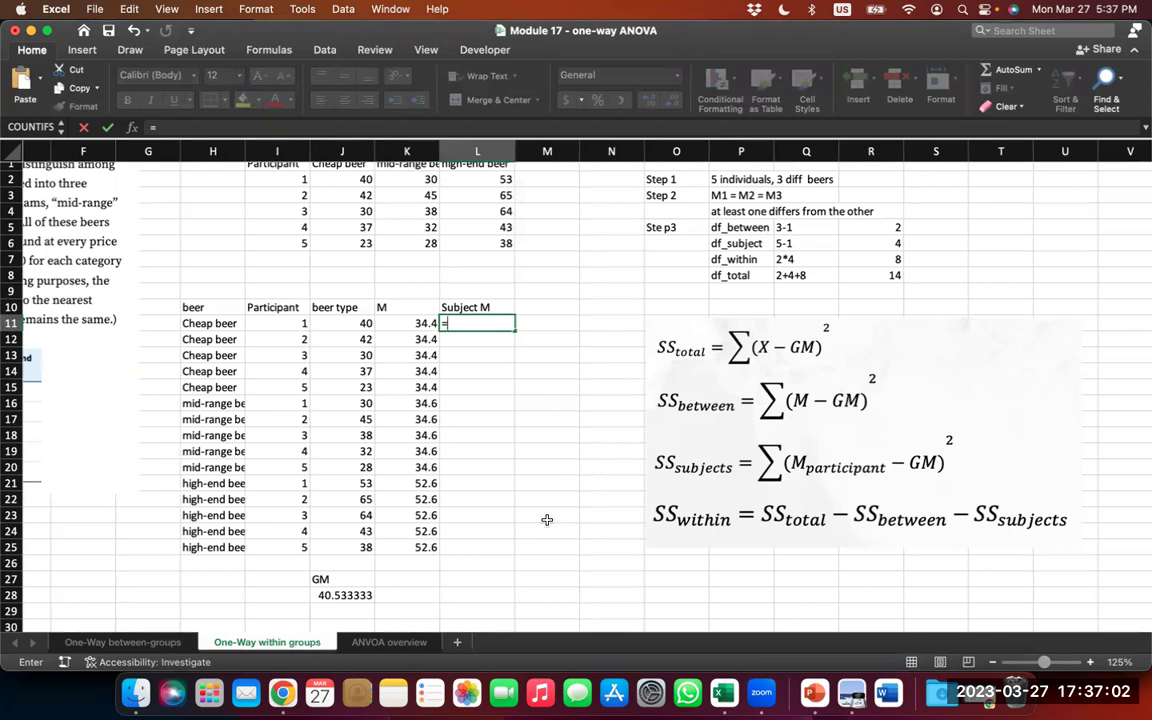
text(aver)
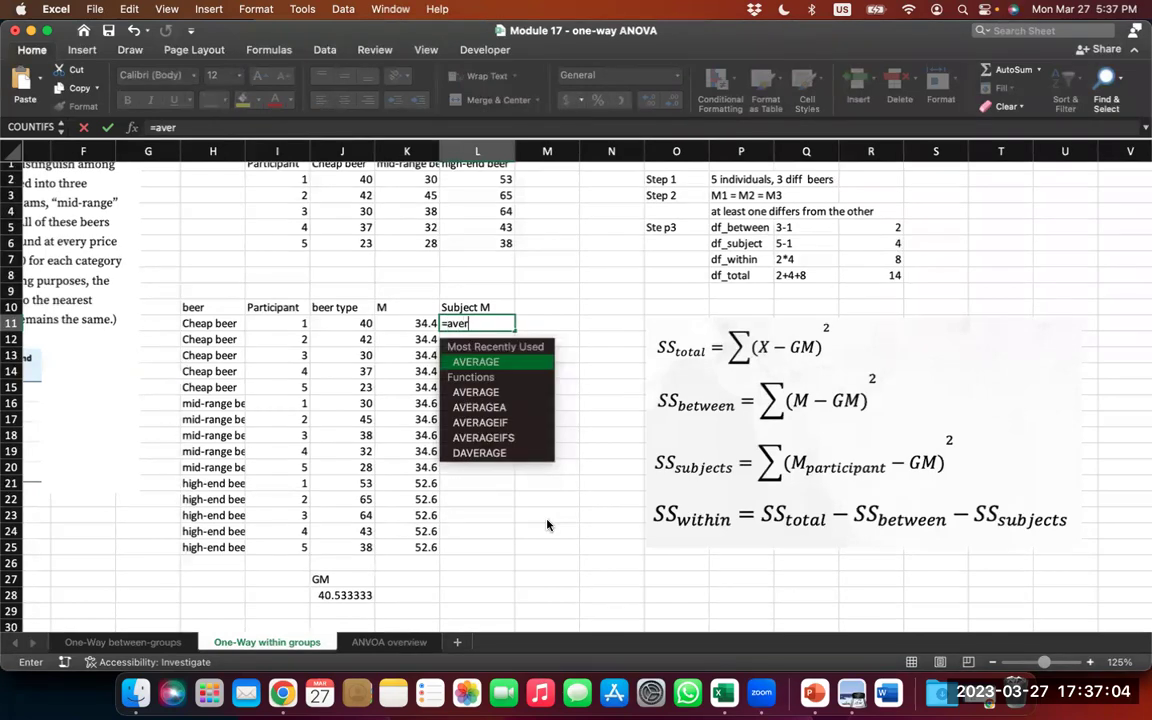
text(age()
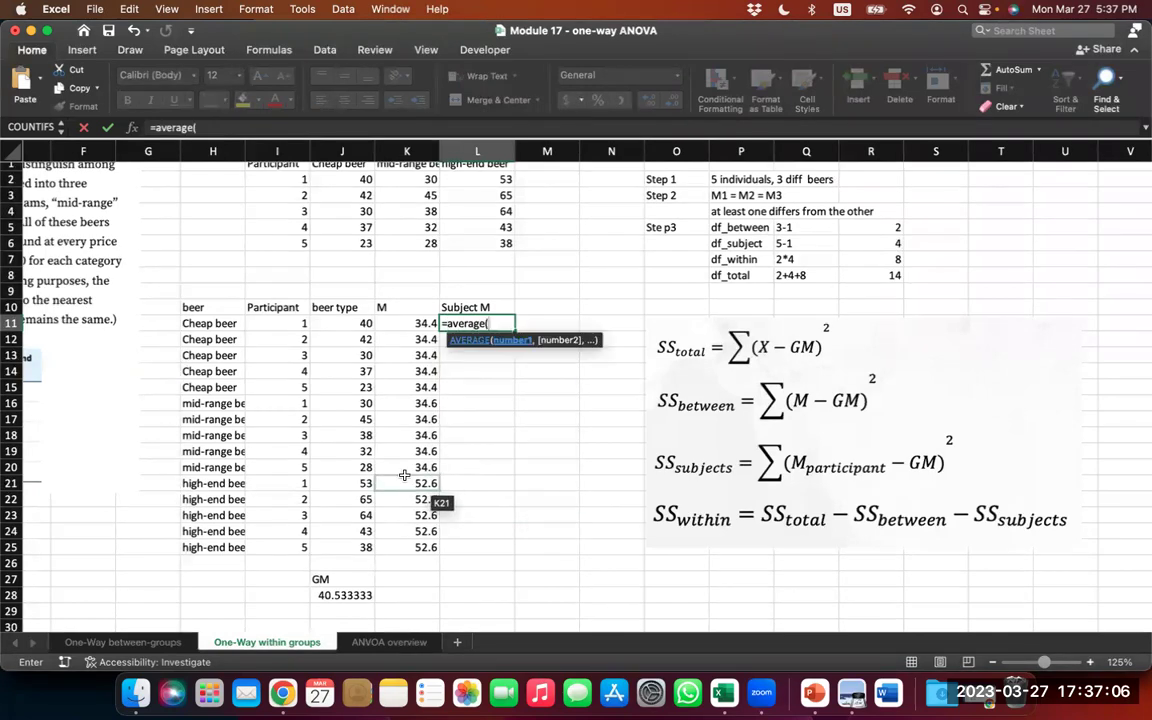
click(365, 321)
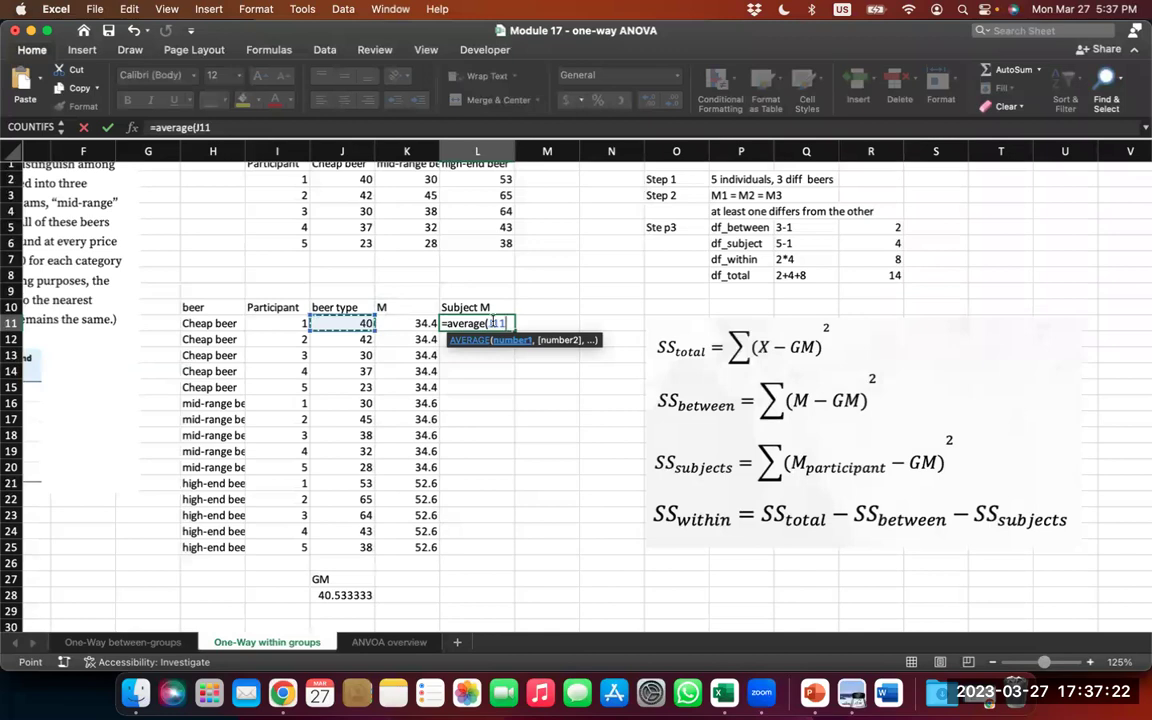
click(490, 323)
text($)
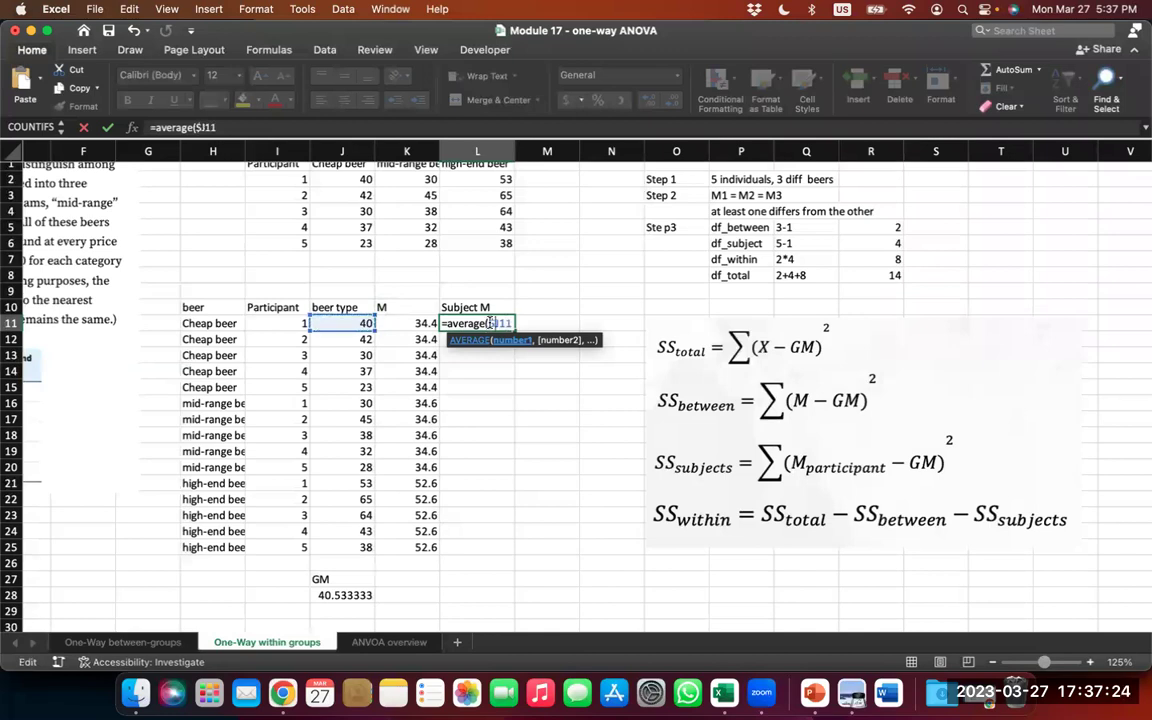
key(Right)
text($)
text(,)
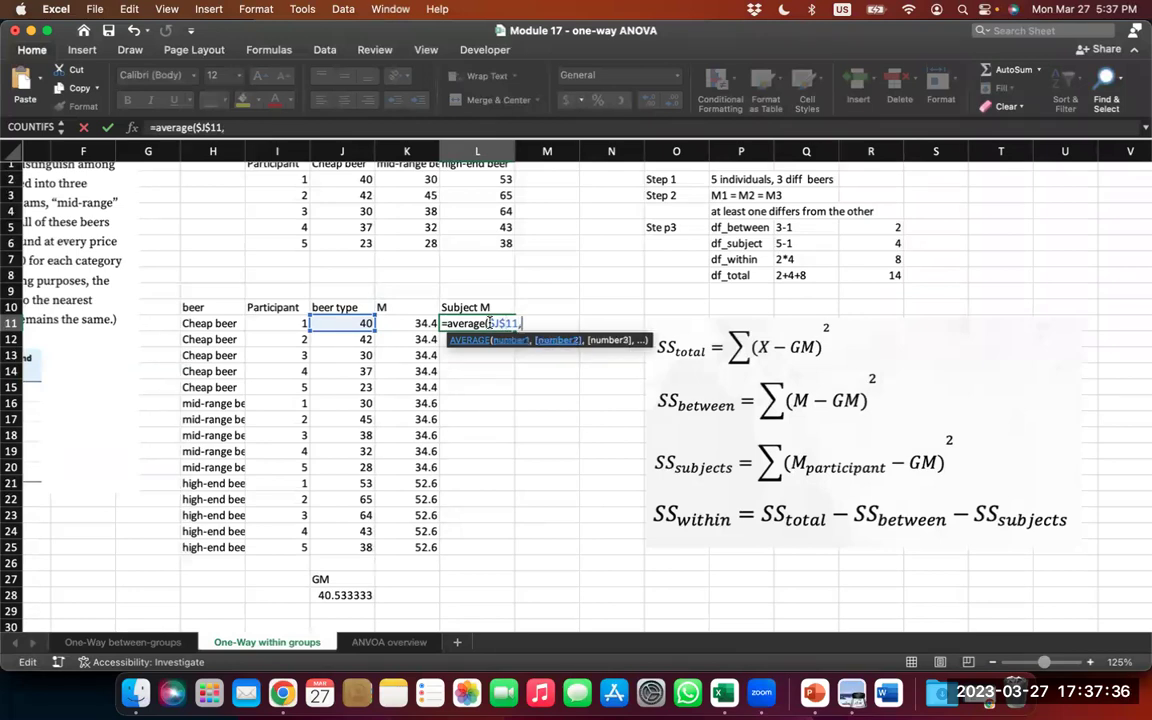
text($)
key(Return)
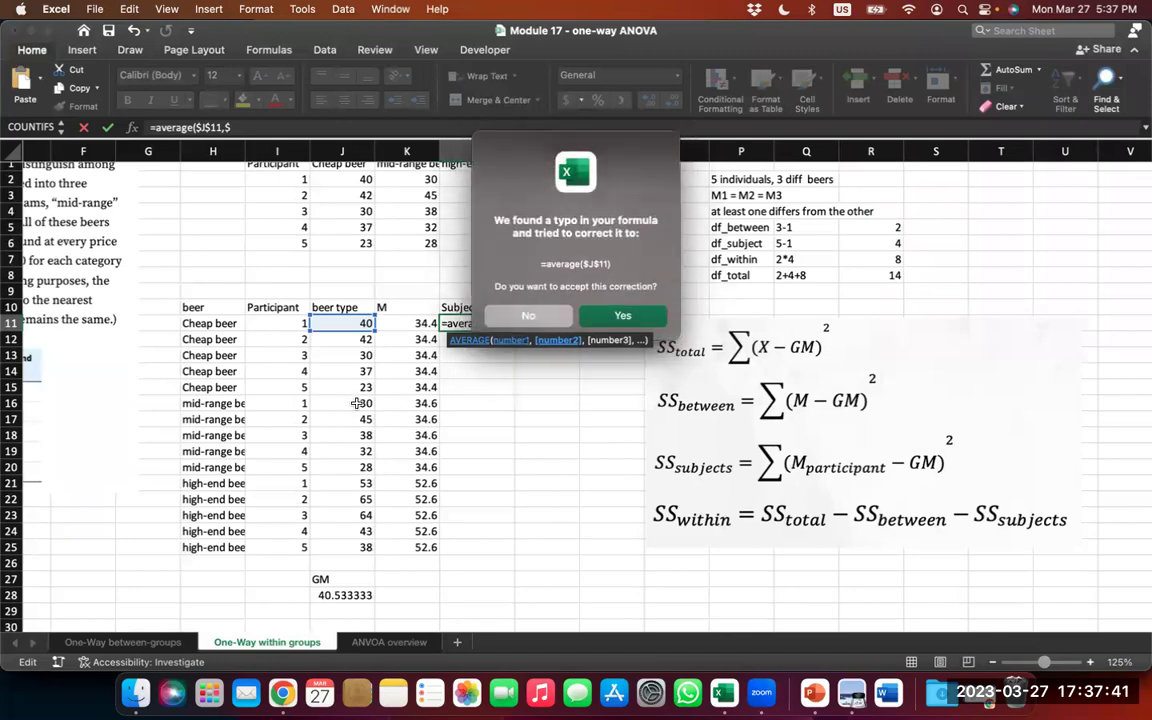
click(640, 317)
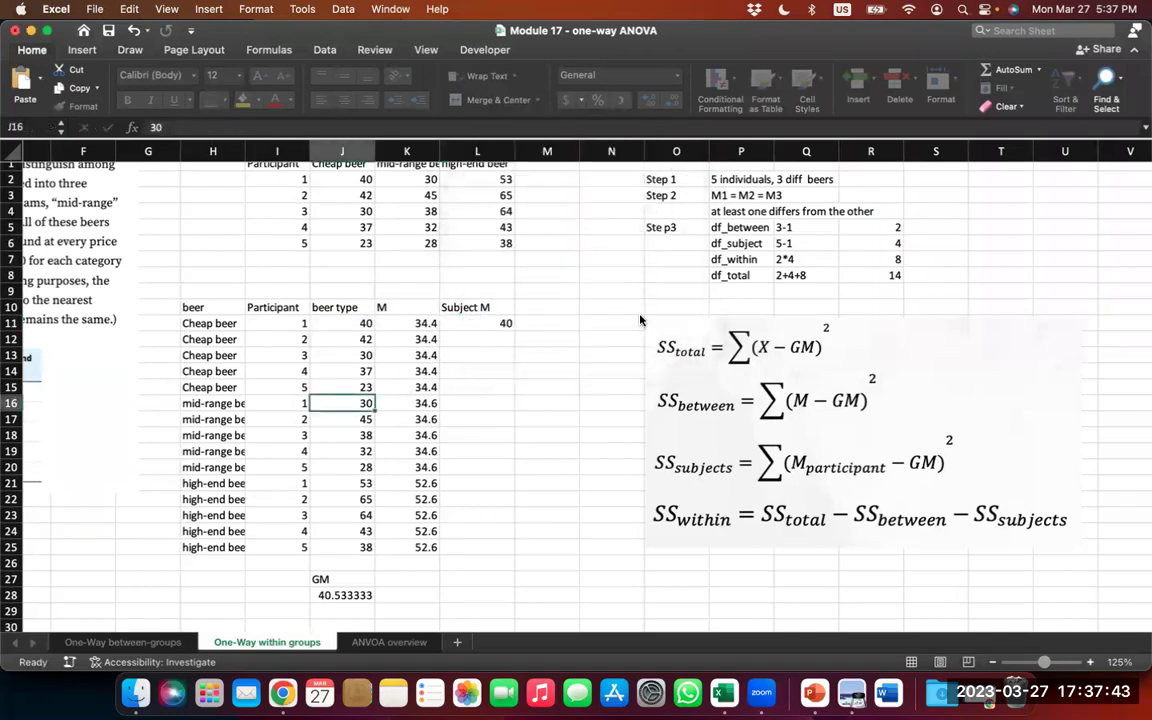
click(527, 323)
text(,$)
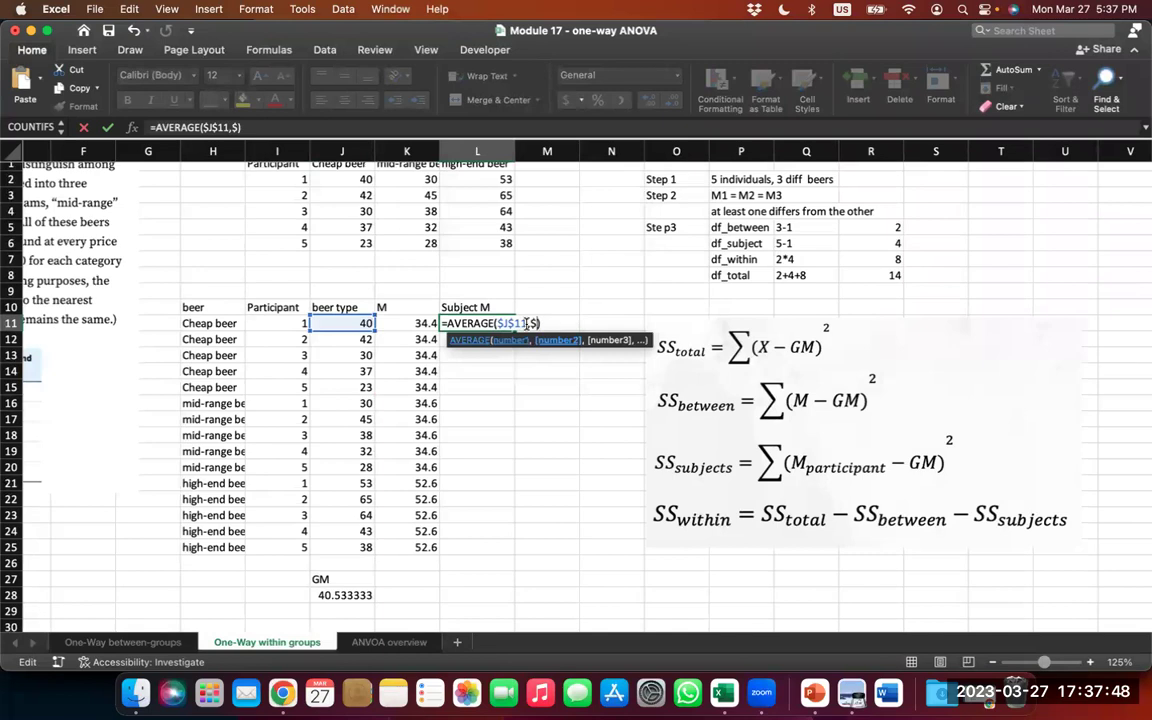
text(J16)
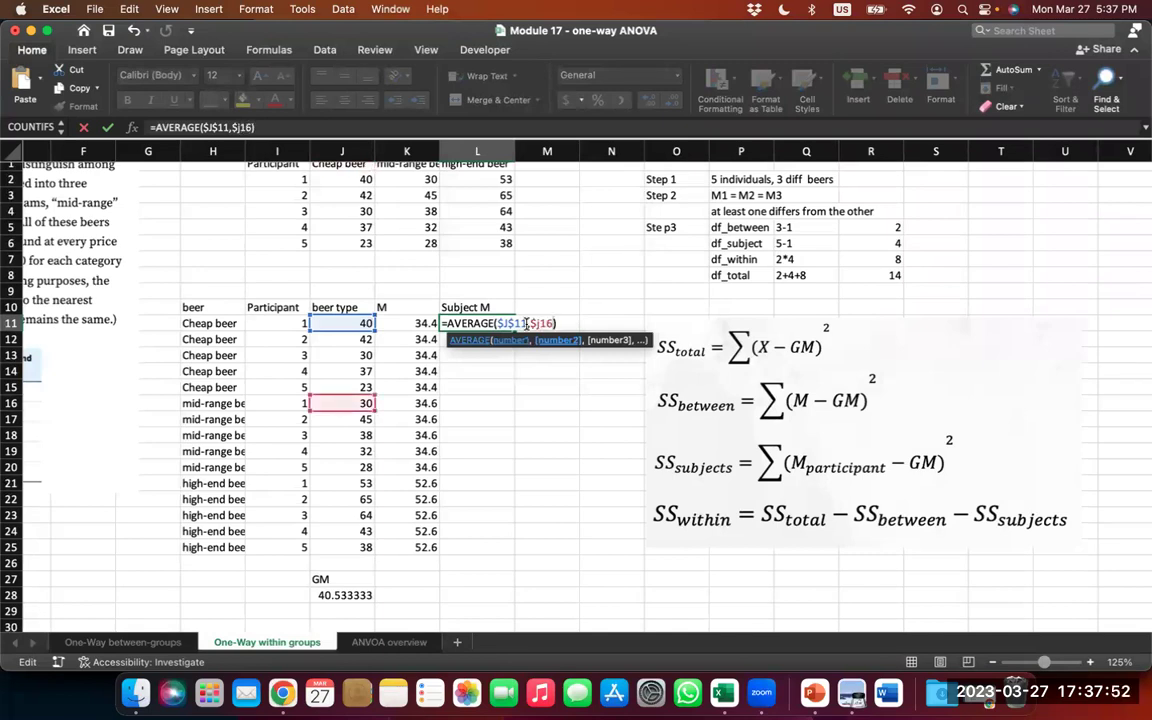
key(BackSpace)
key(BackSpace)
key(BackSpace)
text(J$16)
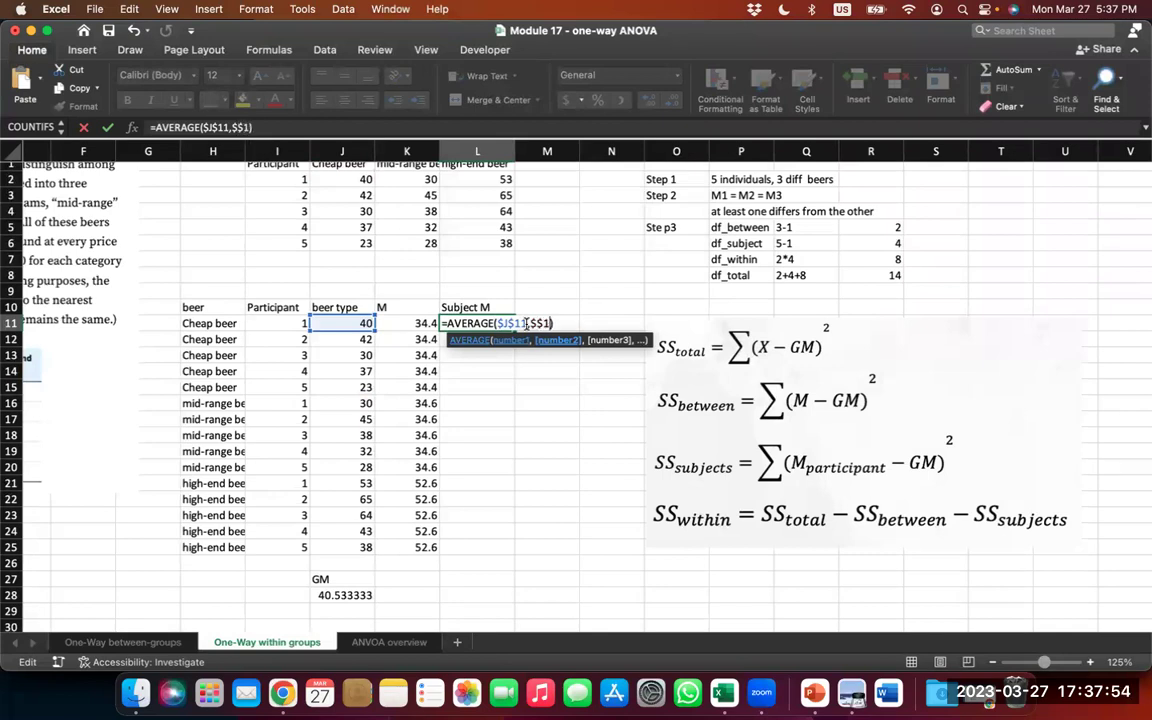
key(BackSpace)
key(BackSpace)
key(BackSpace)
key(BackSpace)
key(BackSpace)
key(BackSpace)
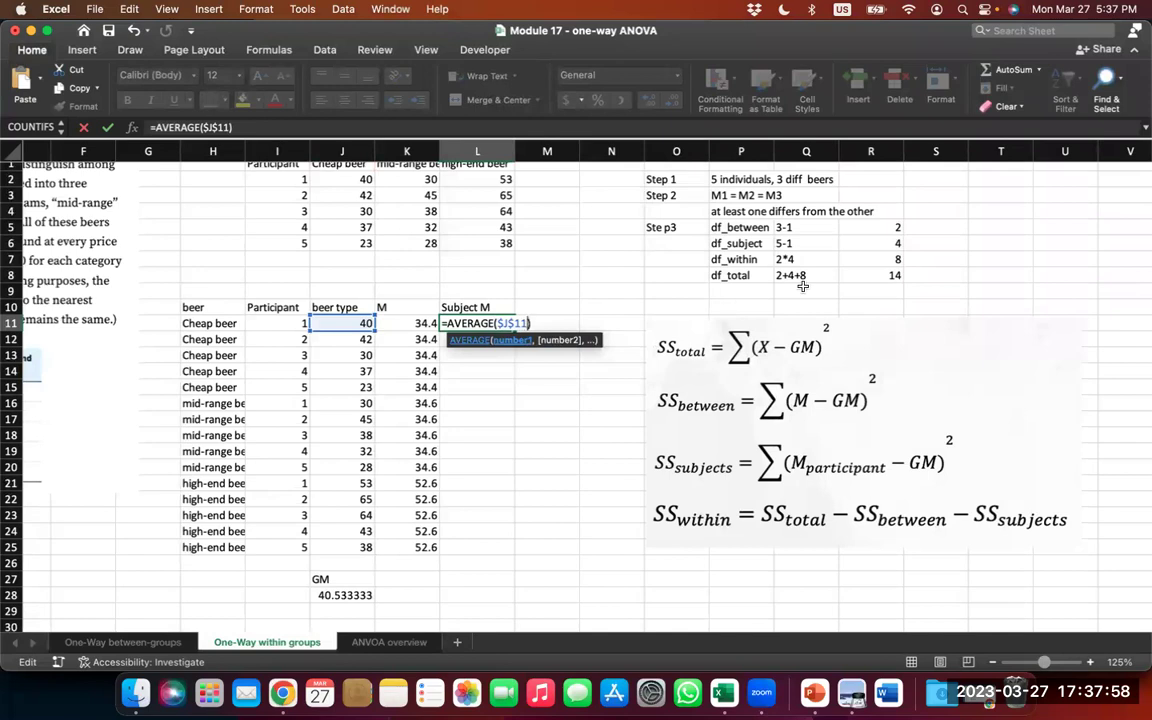
Step: Add $J$16 and $J$21 to the L11 formula so it averages participant 1's three beer ratings
text(,$)
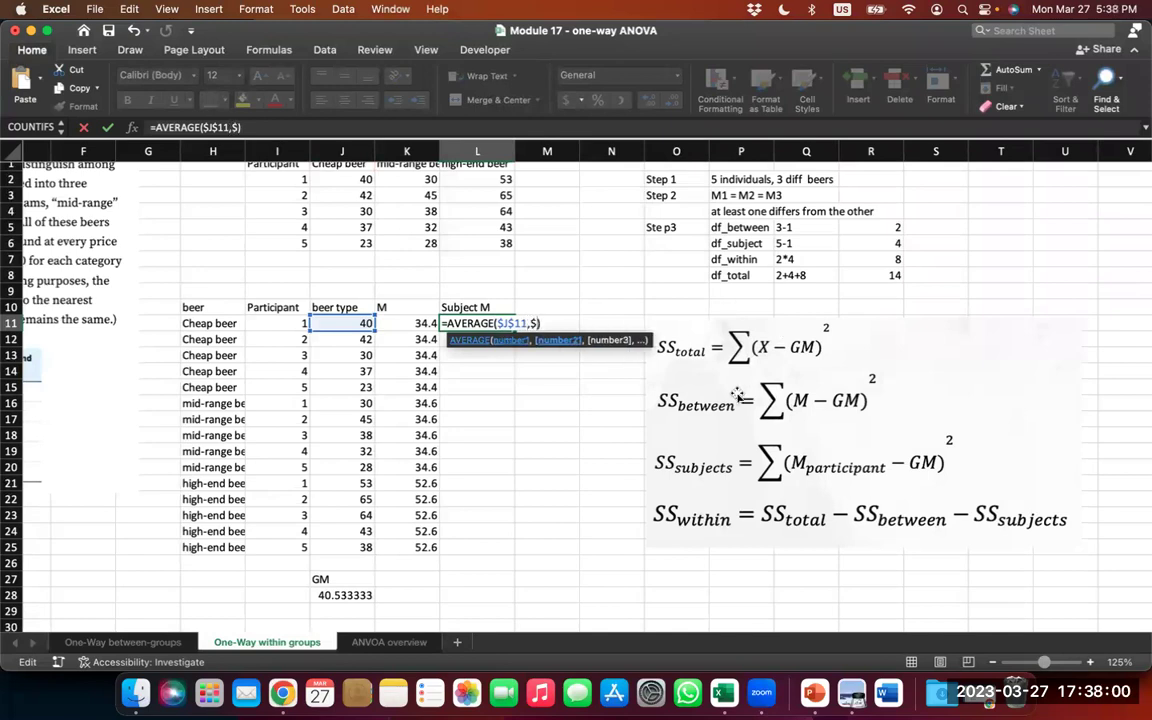
text(J$16)
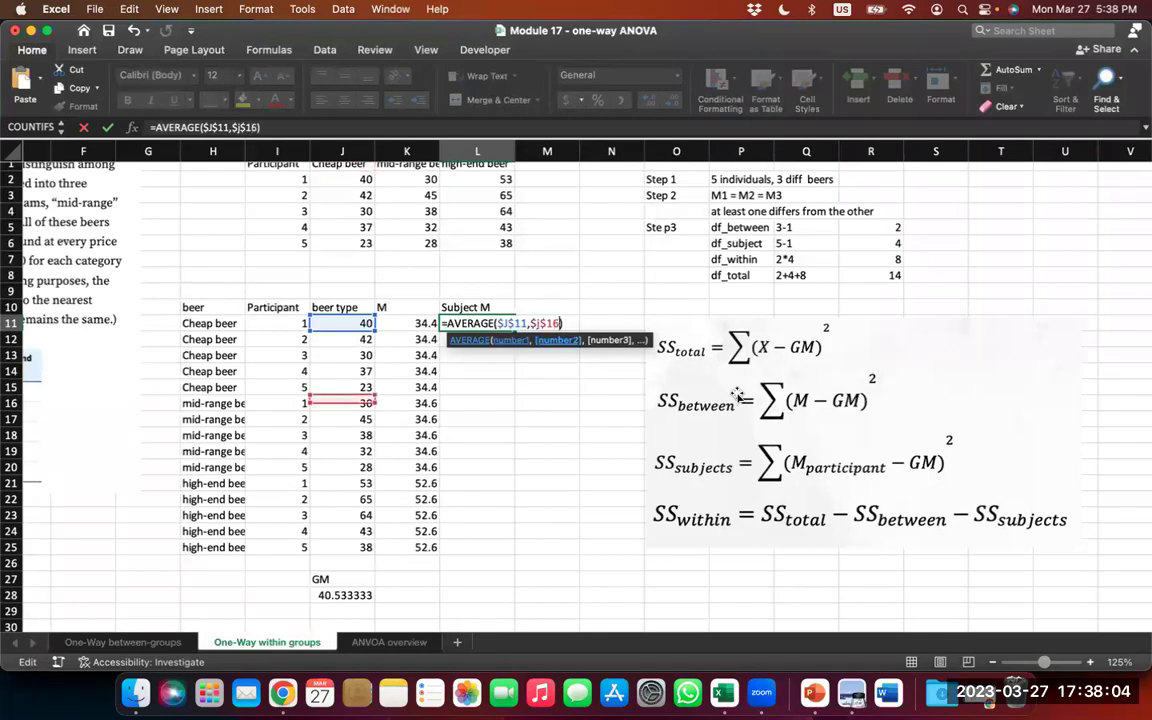
text(,)
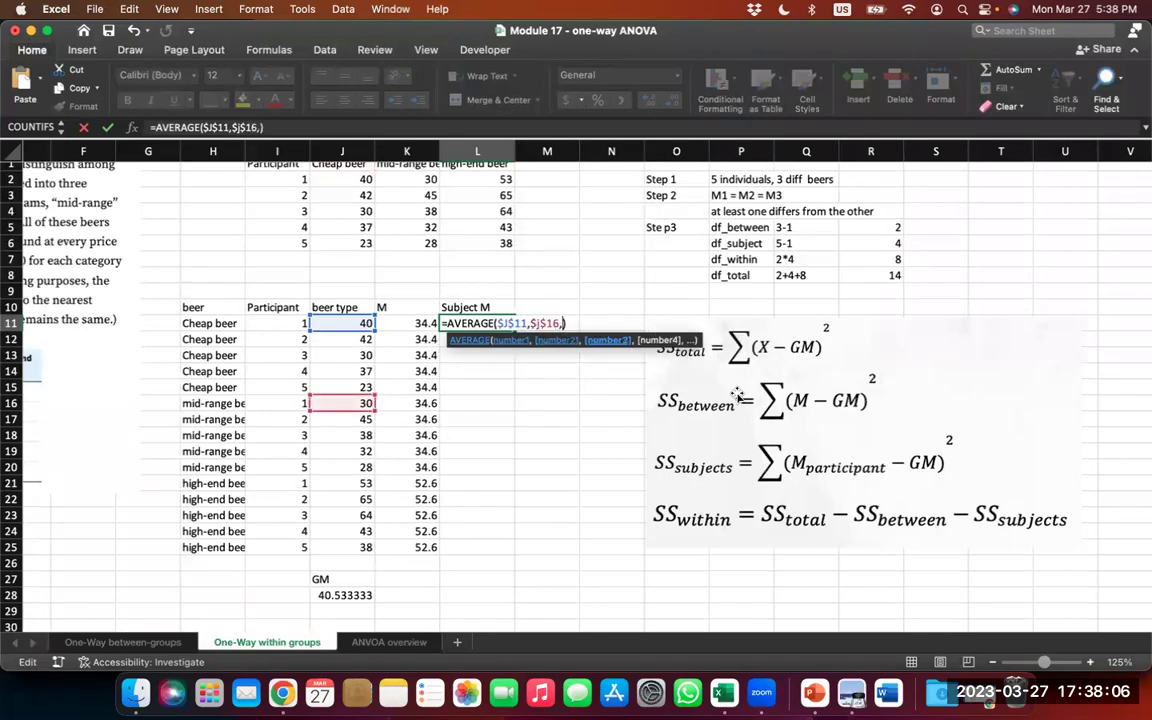
text($J$21)
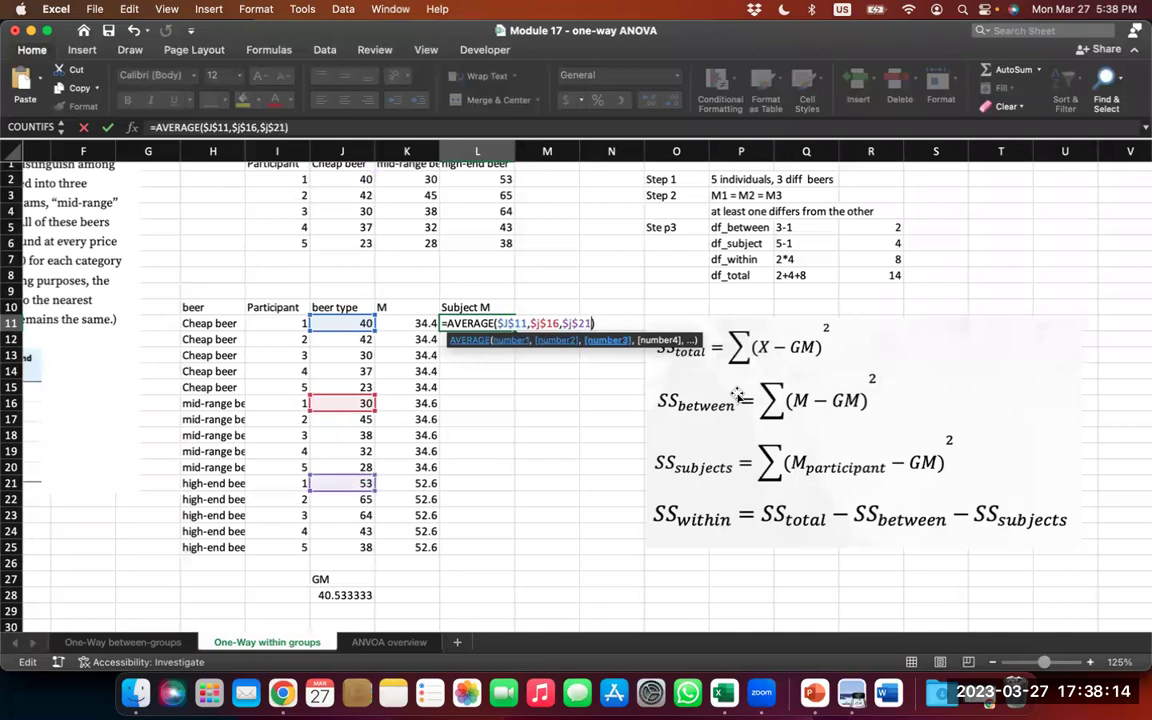
key(Return)
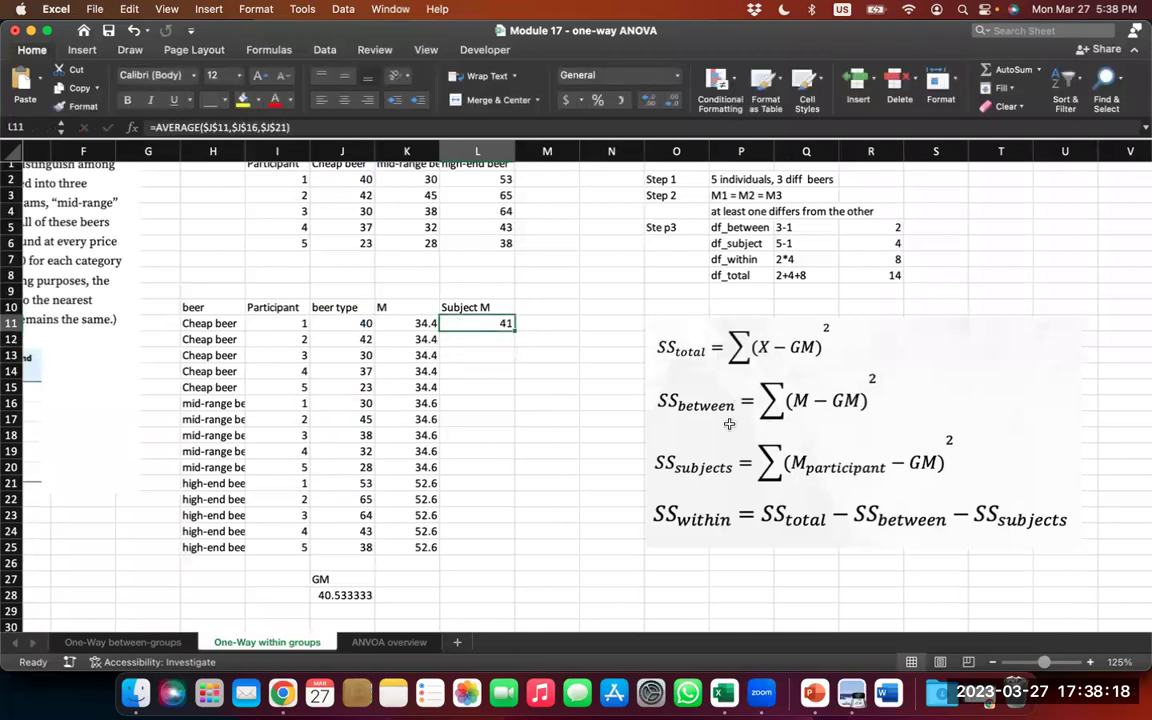
Step: Fill the subject mean formula from L11 down to L15
key(cmd+c)
key(Escape)
drag(515, 327, 515, 391)
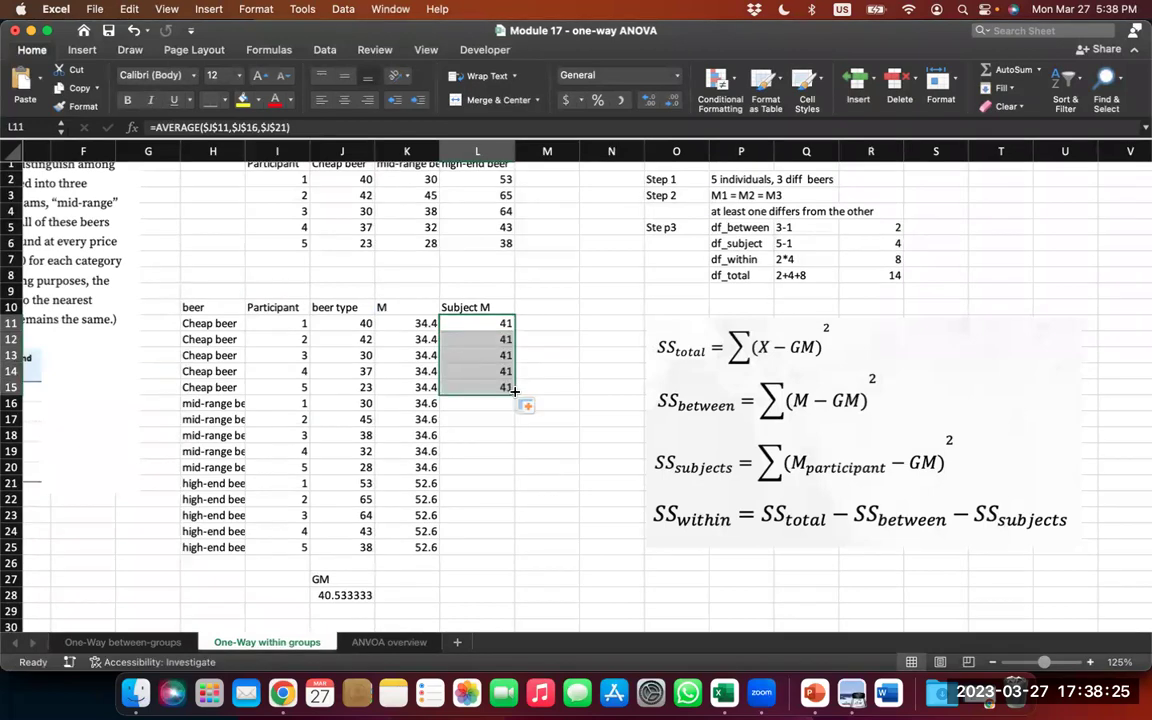
Step: Change the L12 formula to average participant 2's ratings in $J$12, $J$17 and $J$22
click(496, 340)
double_click(496, 340)
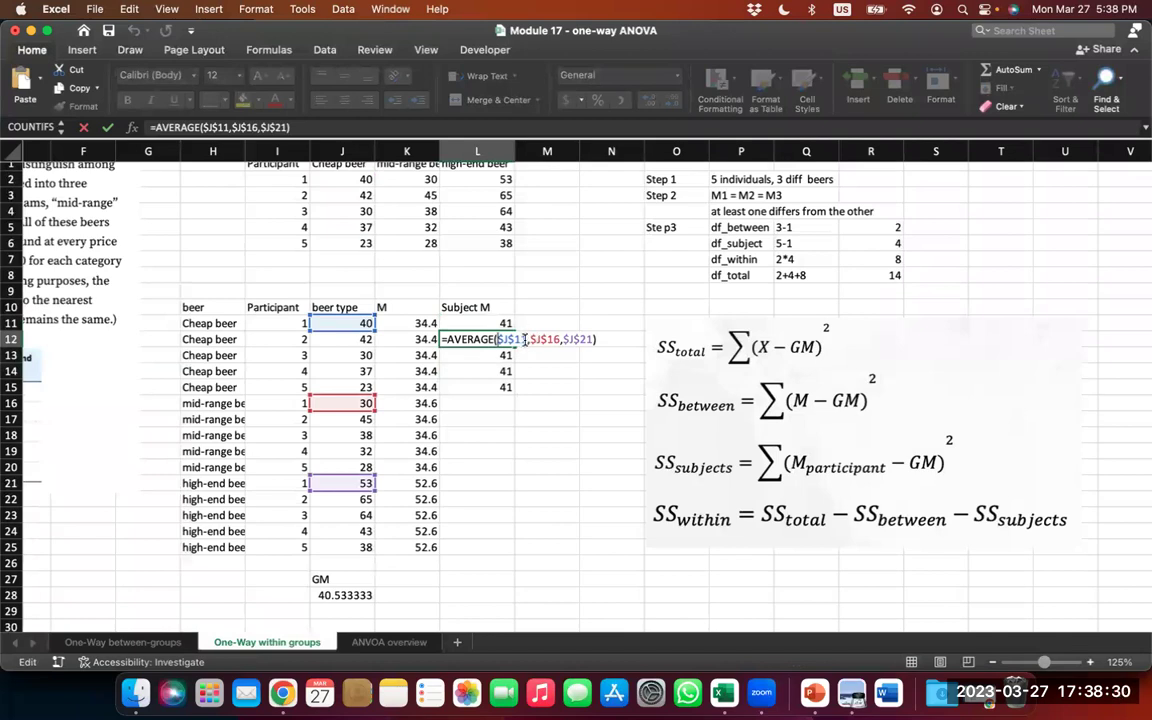
click(524, 339)
key(Delete)
text(2)
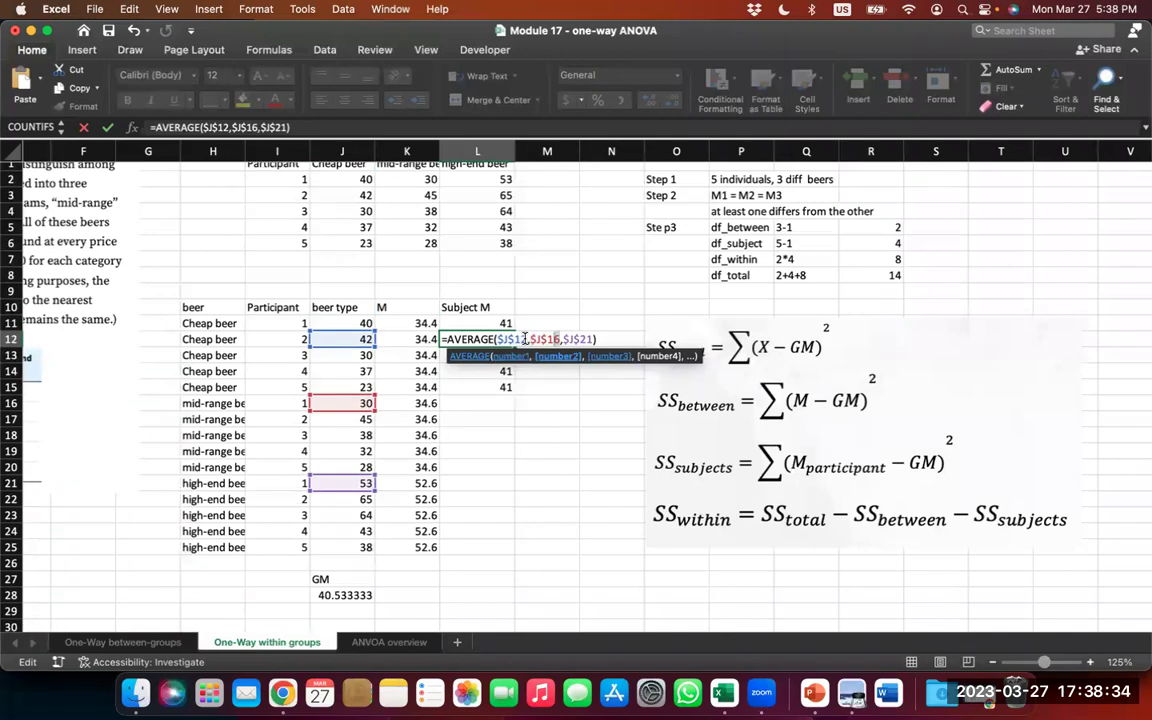
key(Right)
key(Right)
key(Right)
key(Right)
key(Right)
key(Delete)
text(7)
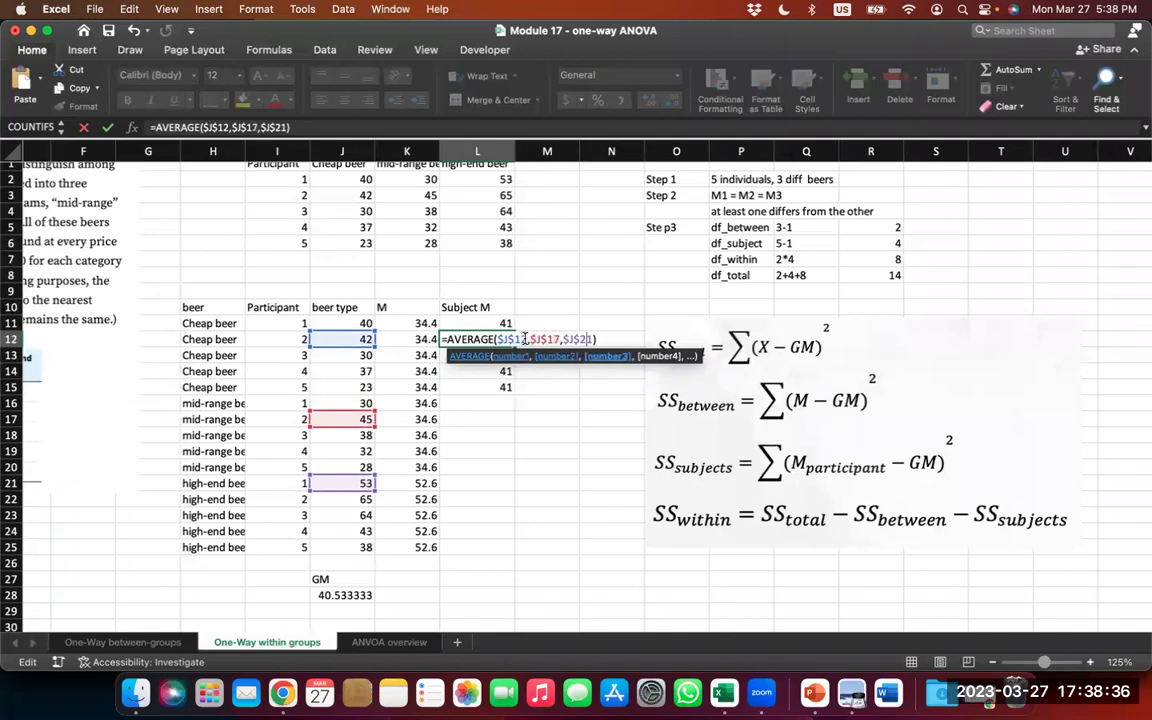
key(Right)
key(Right)
key(Right)
key(Right)
key(Right)
key(Delete)
text(2)
key(Return)
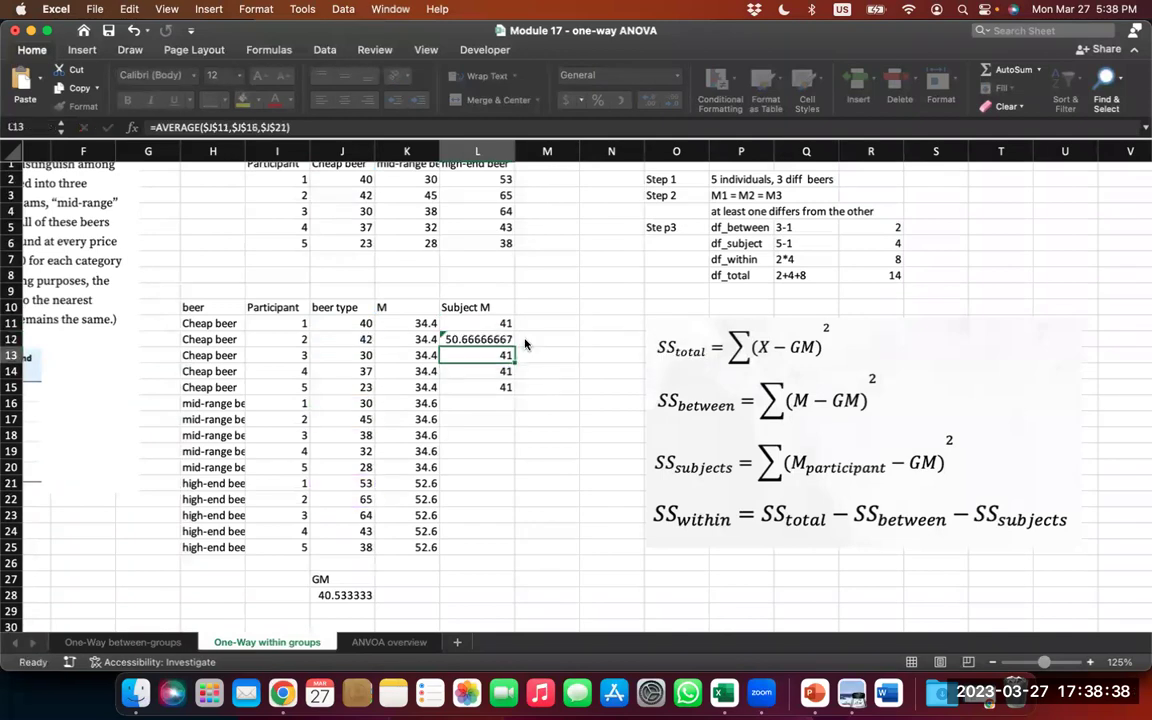
double_click(500, 353)
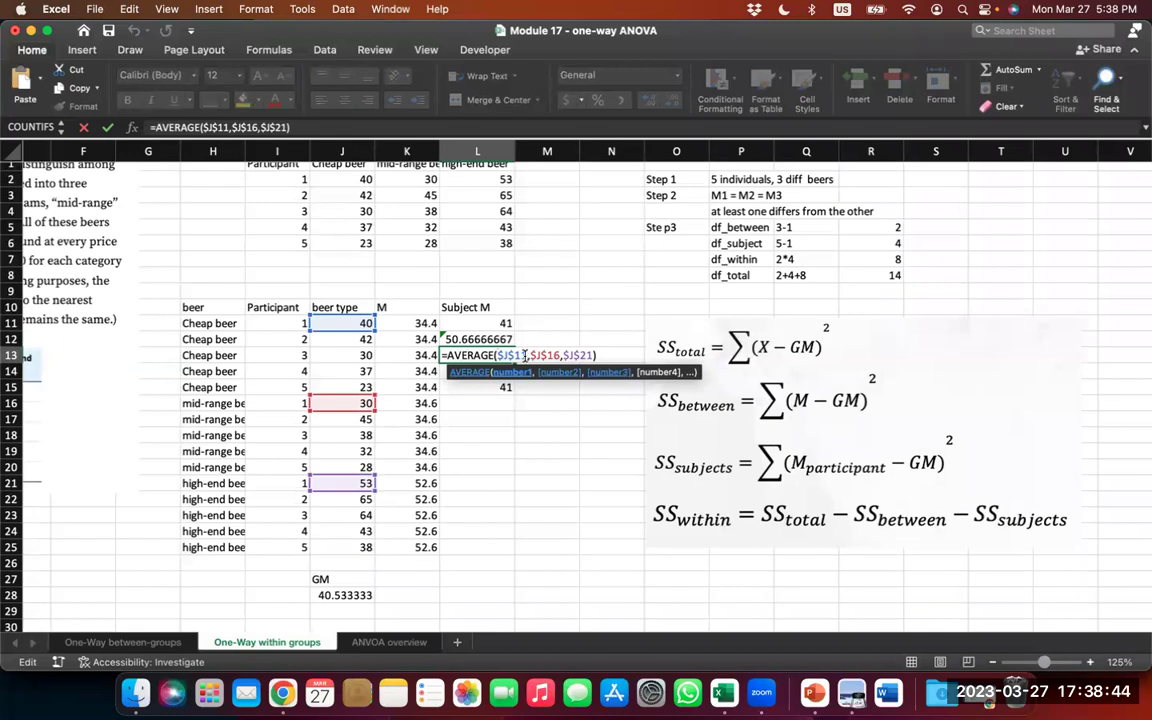
key(Down)
key(Down)
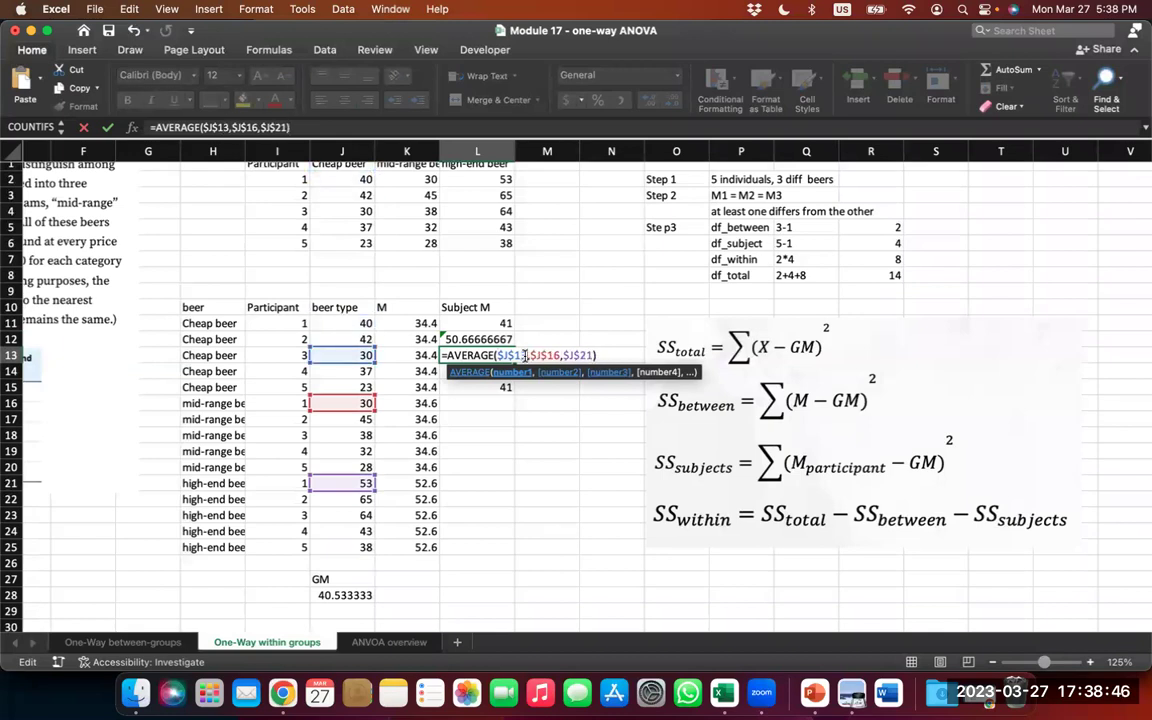
click(524, 355)
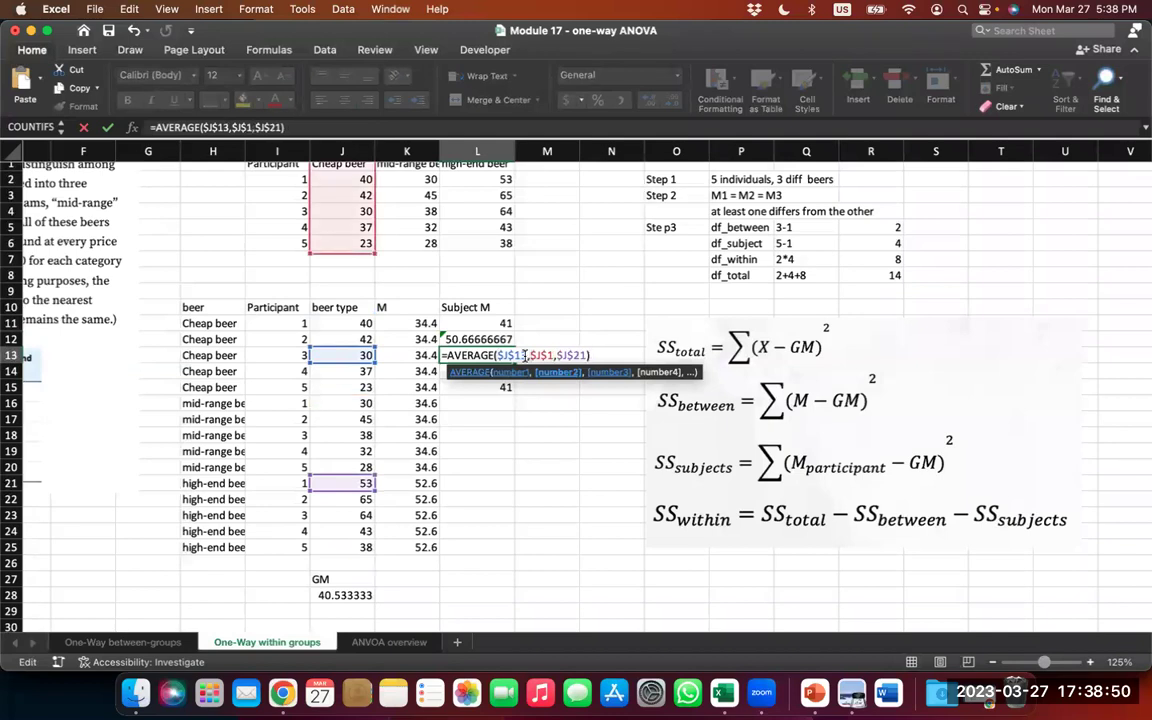
key(Down)
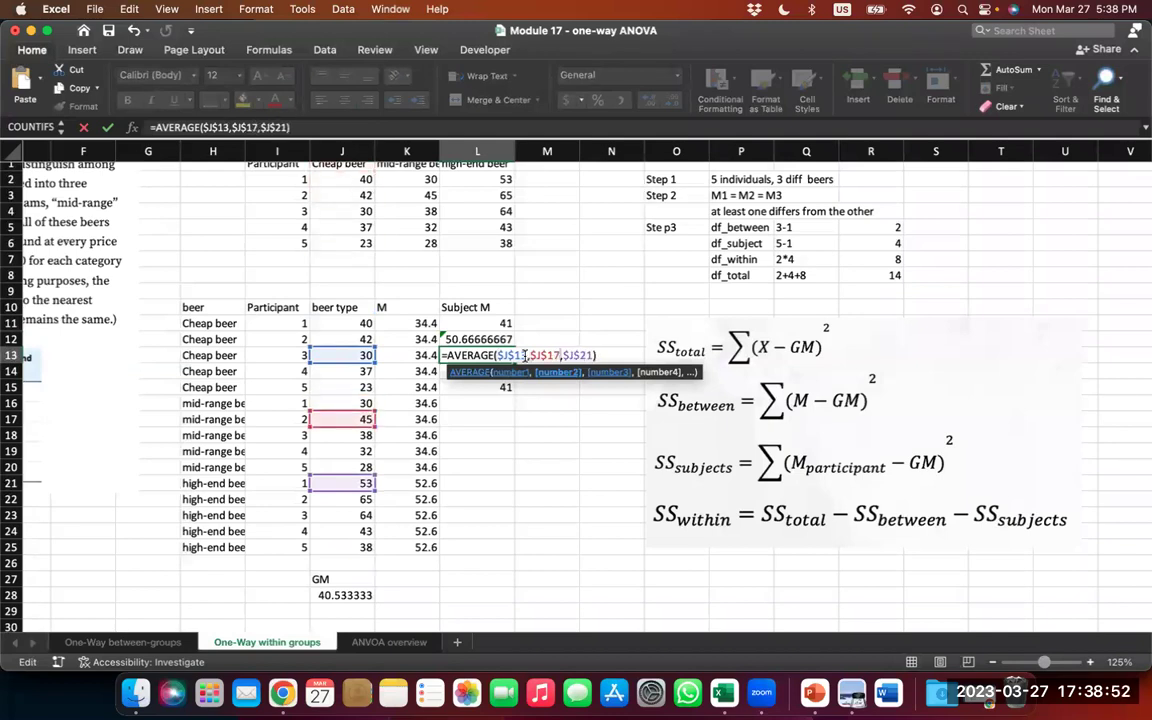
key(Down)
key(Right)
key(Right)
key(Right)
key(Right)
key(Right)
key(Right)
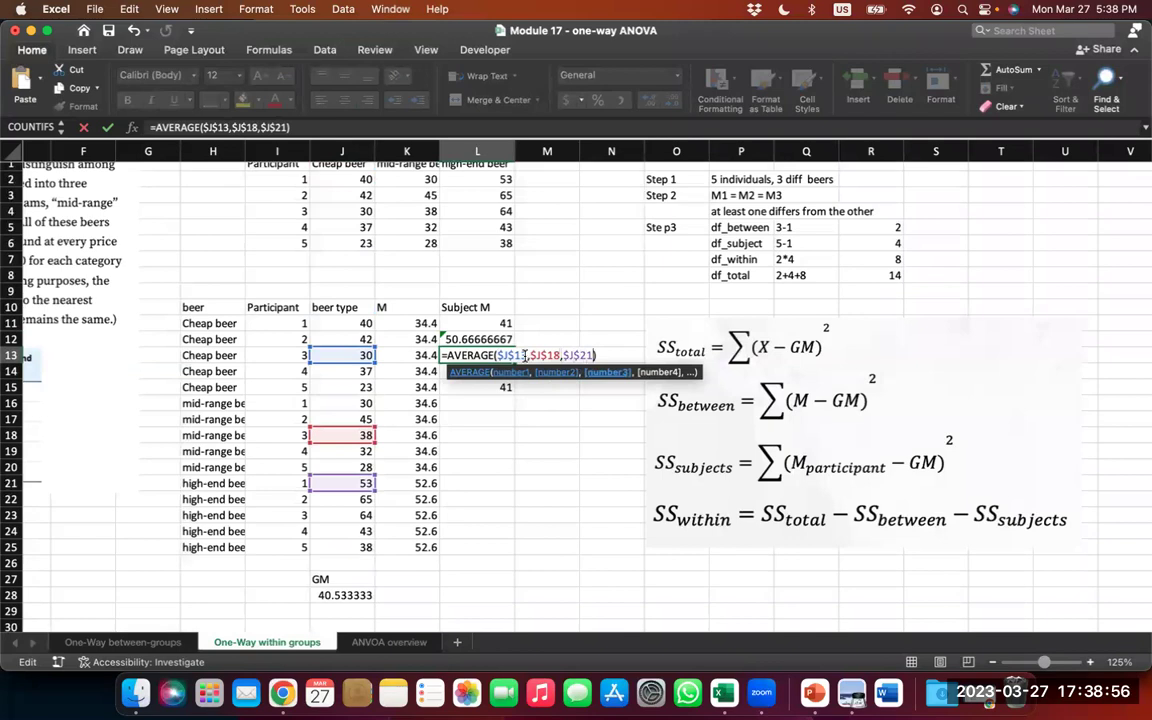
key(Escape)
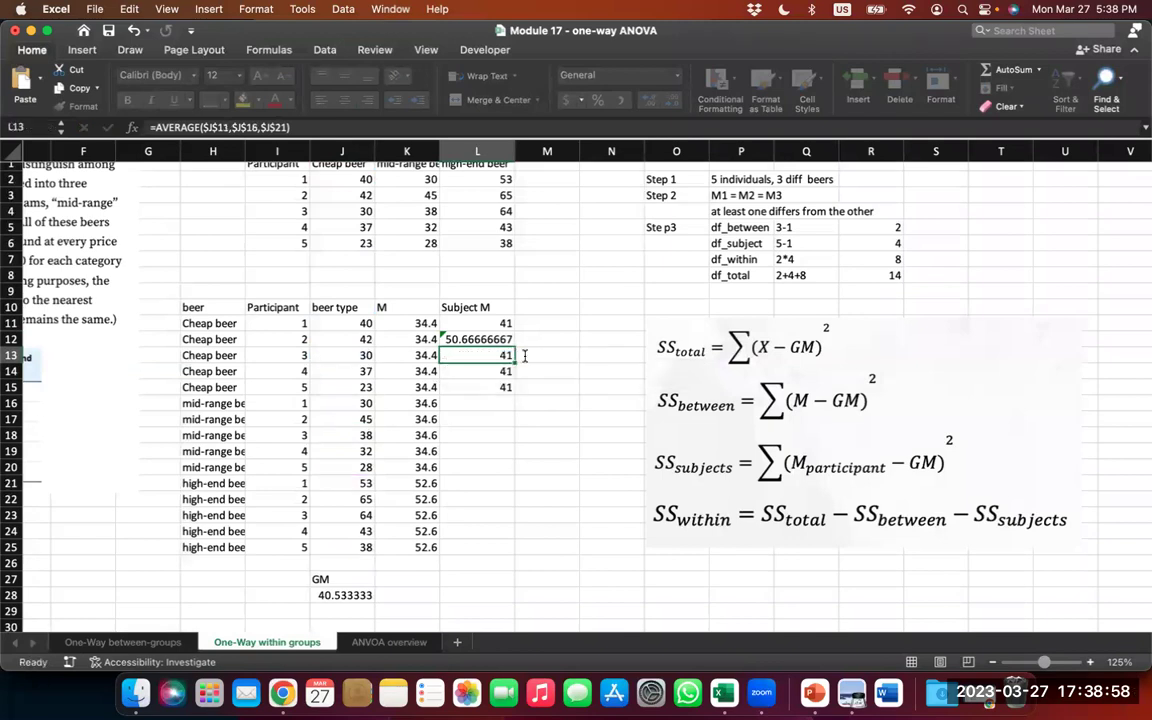
Step: Check which rating cells the subject mean formula in L12 averages
click(488, 340)
double_click(488, 340)
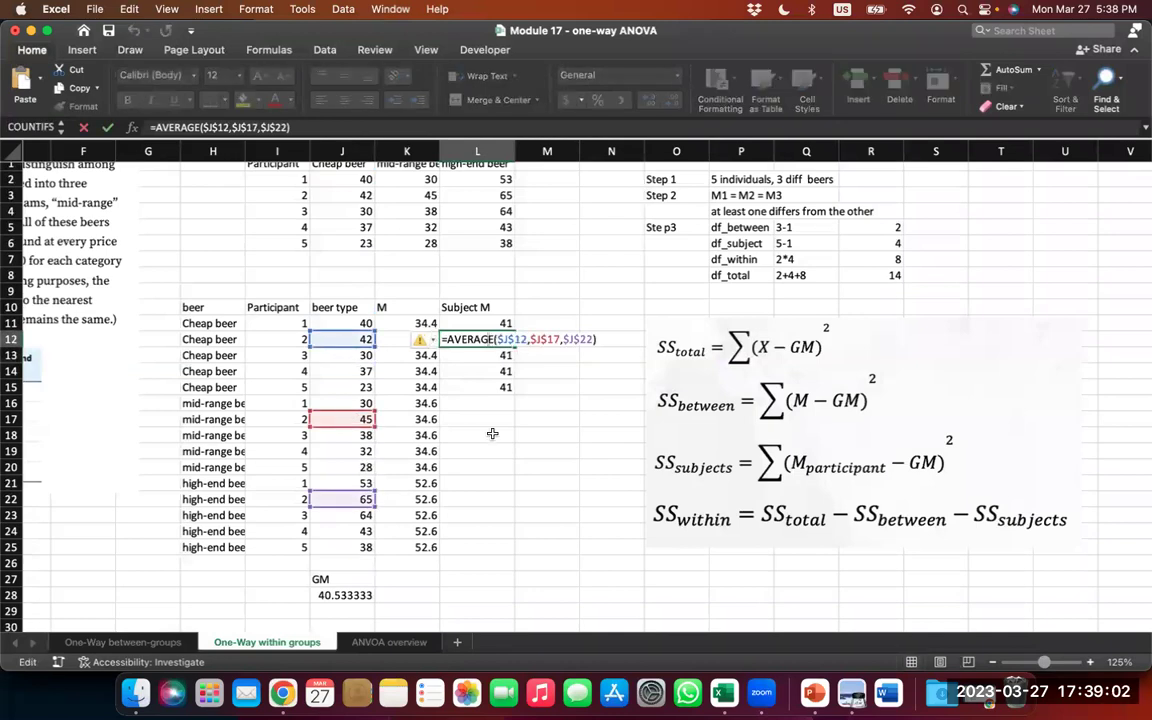
key(Return)
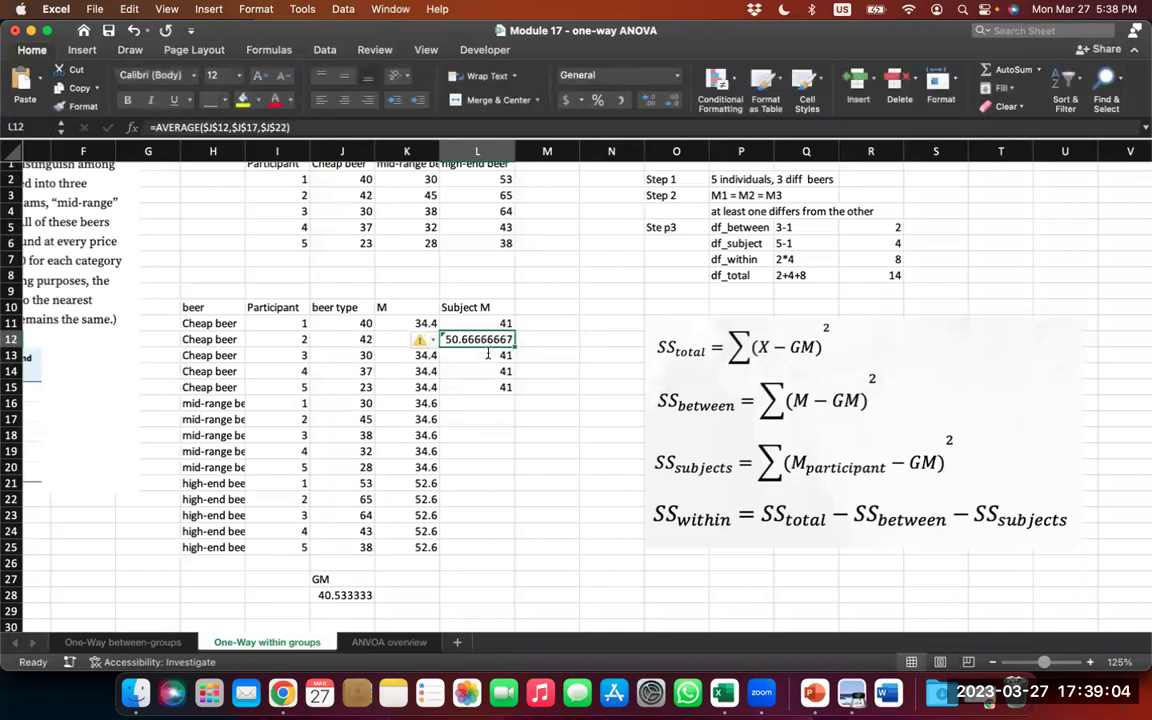
Step: Change the L13 formula to average participant 3's ratings in $J$13, $J$18 and $J$23
double_click(488, 355)
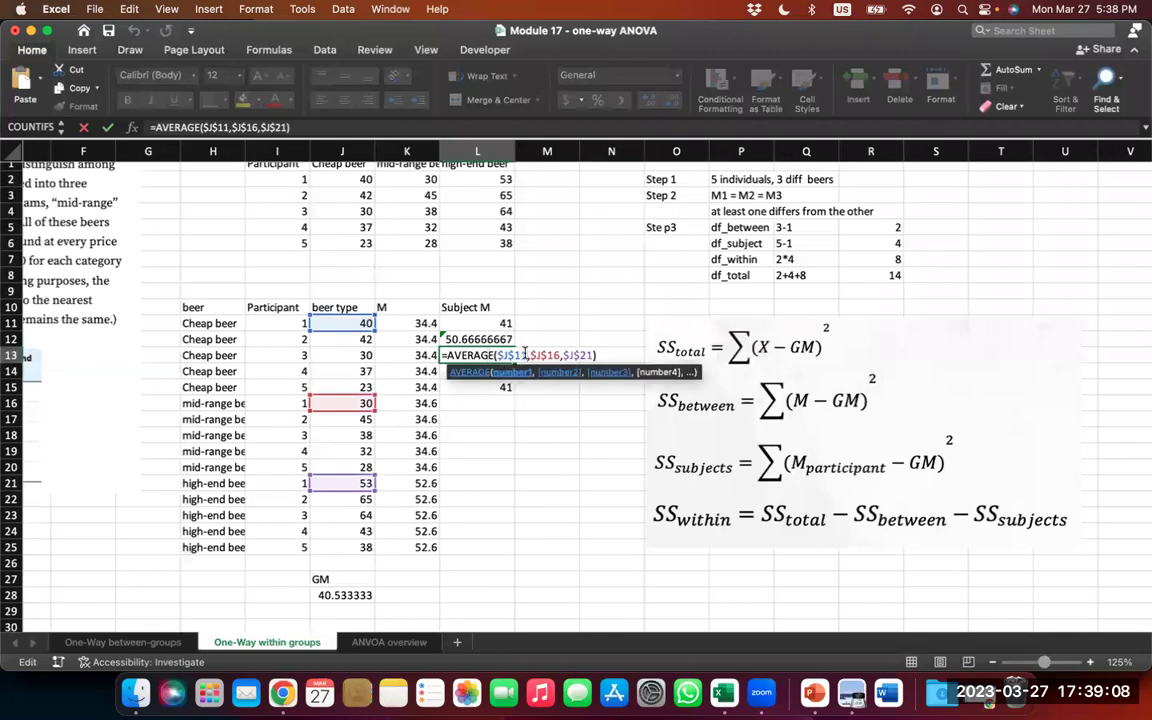
key(BackSpace)
key(BackSpace)
text(13)
key(Right)
key(Right)
key(Right)
key(Right)
key(Right)
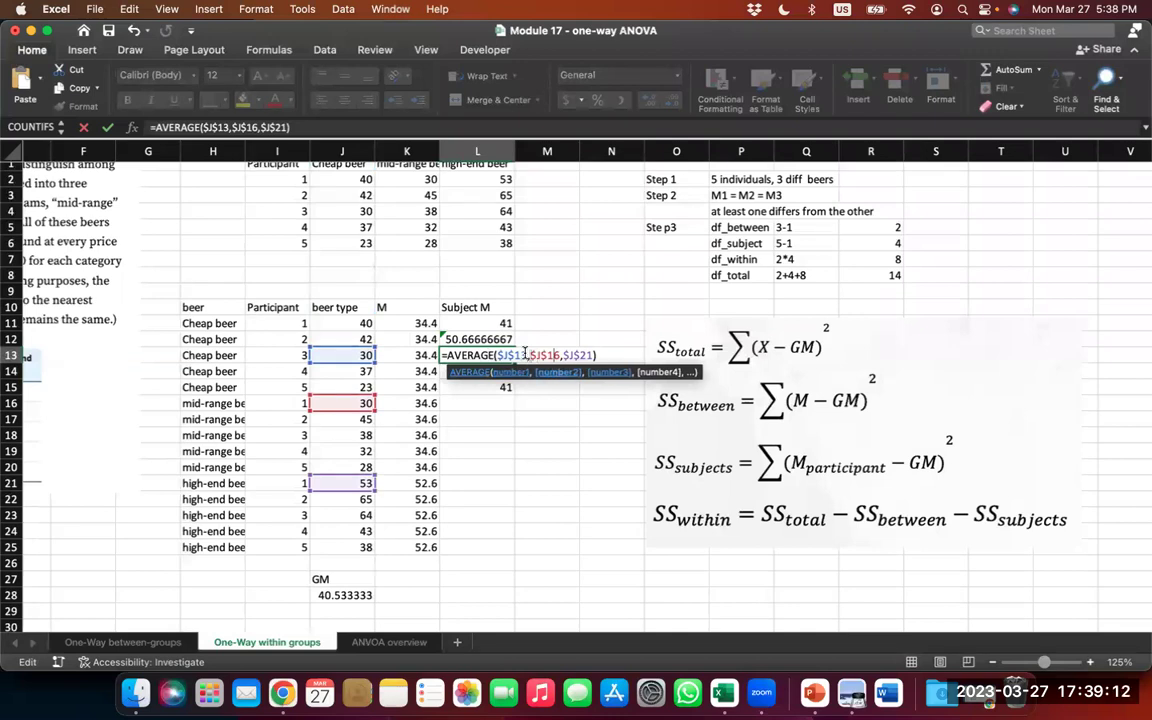
key(BackSpace)
text(8)
key(Right)
key(Right)
key(Right)
key(Right)
key(Right)
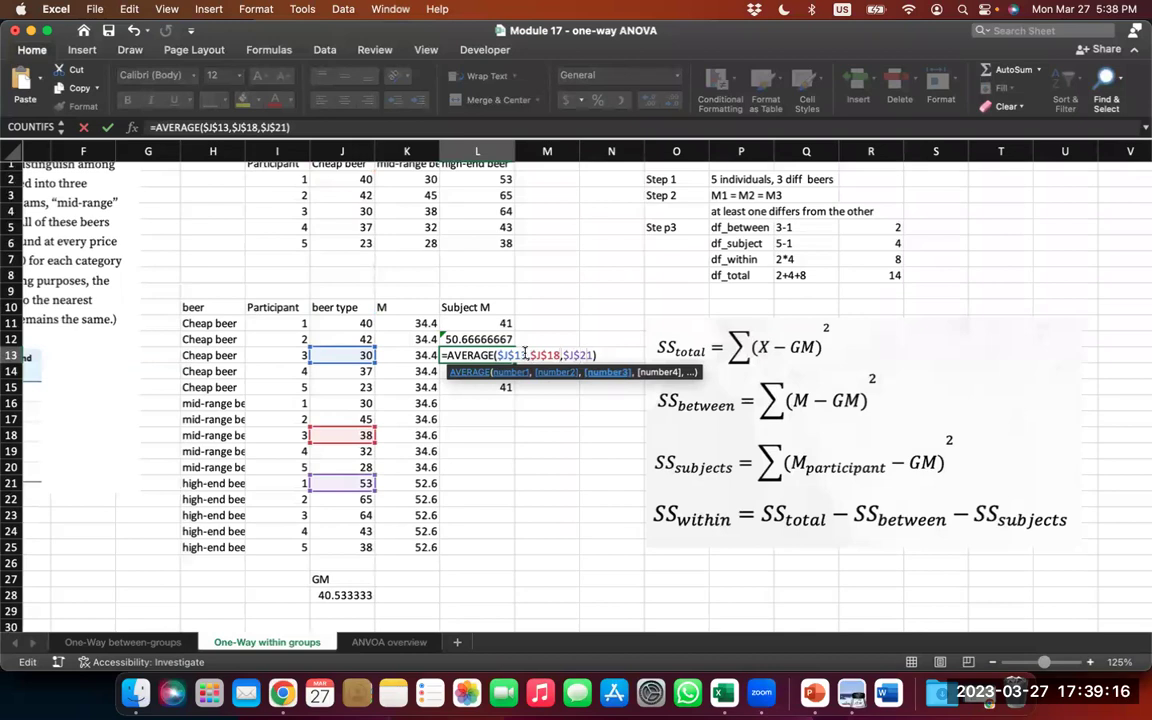
key(BackSpace)
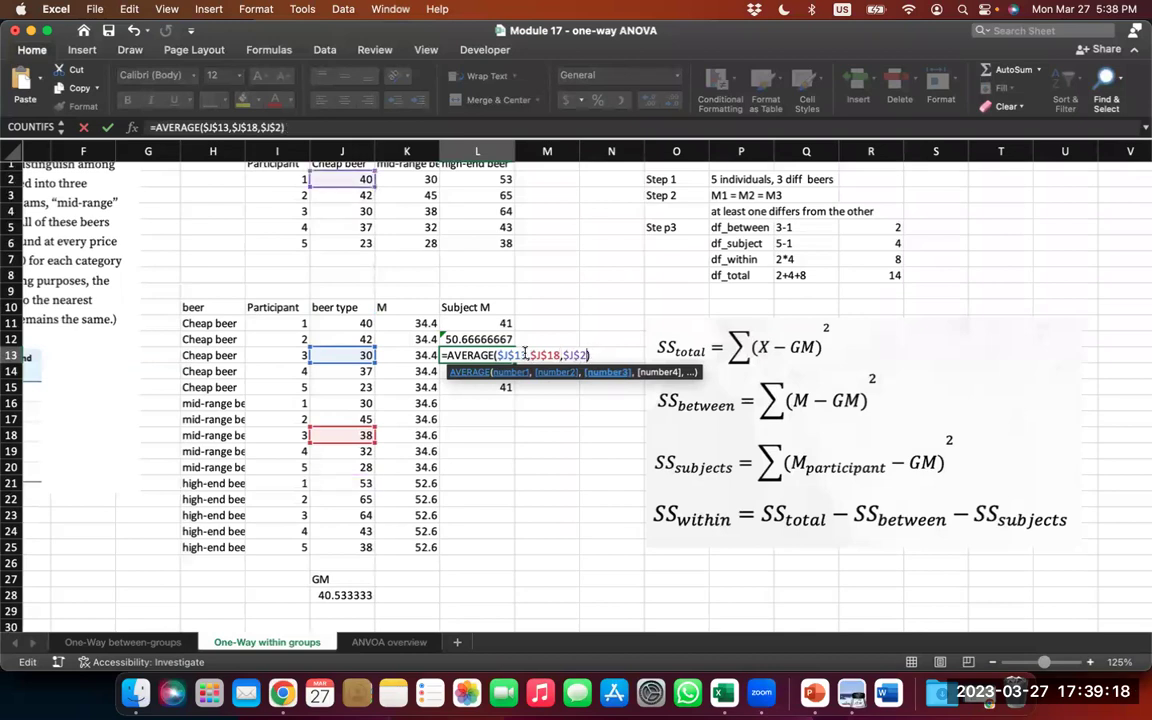
text(3)
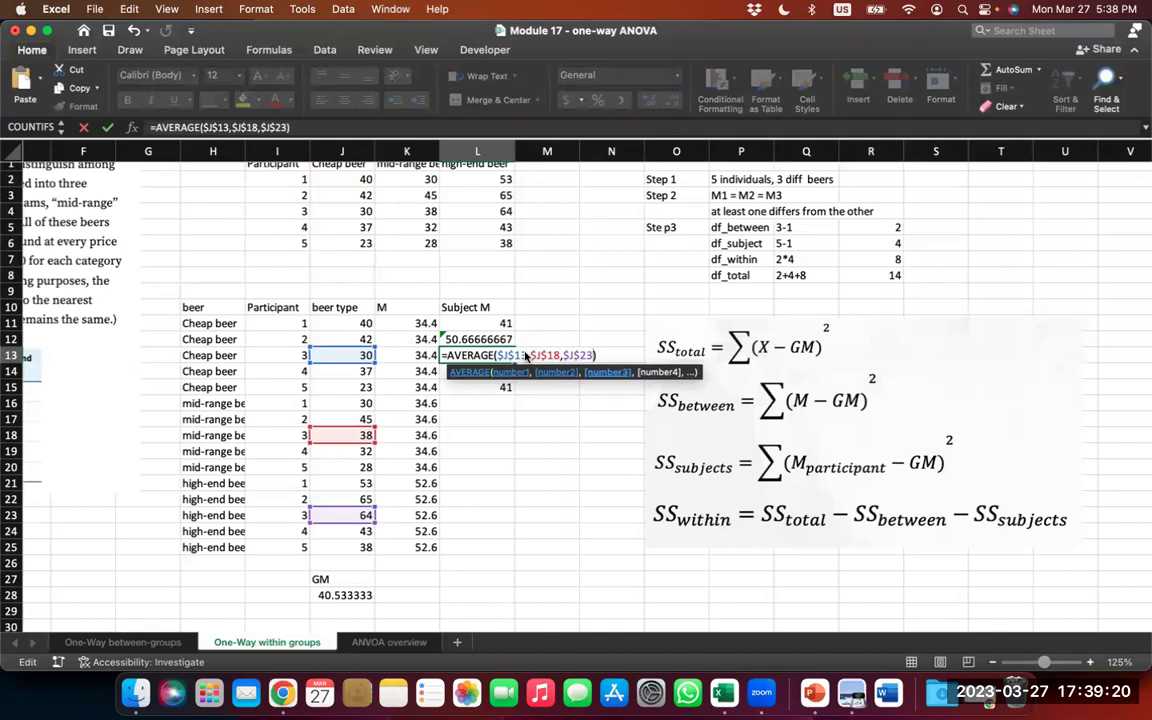
key(Return)
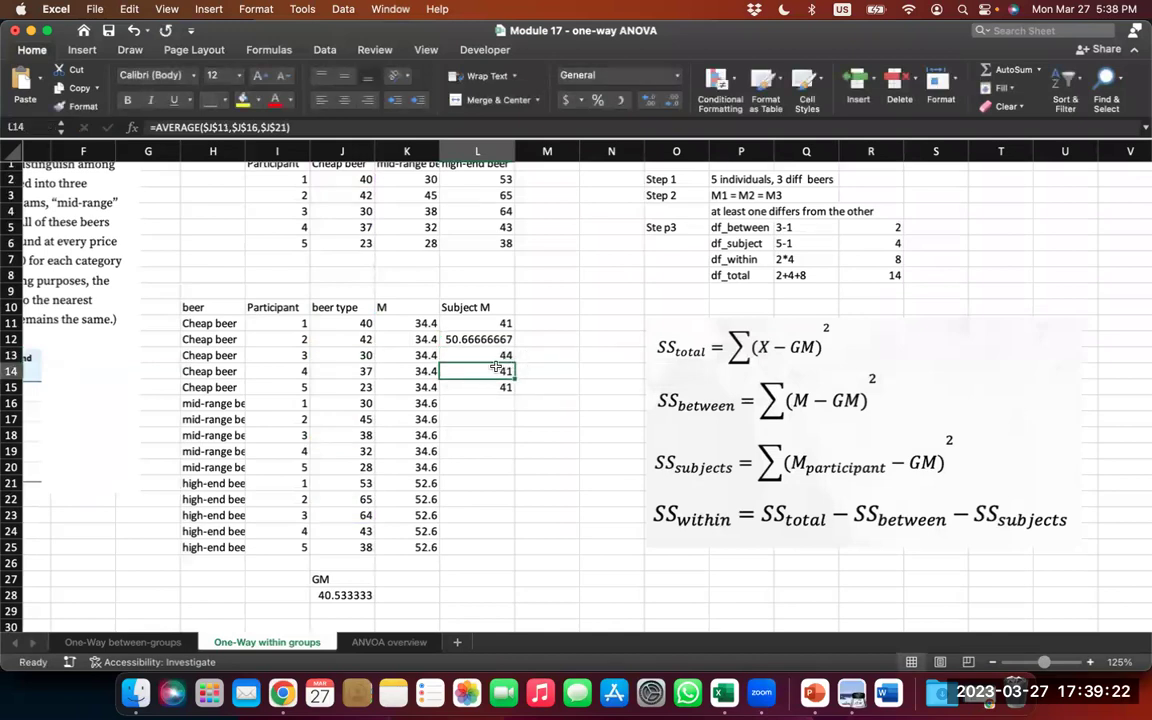
Step: Change the L14 formula to average participant 4's ratings in $J$14, $J$19 and $J$24
double_click(504, 366)
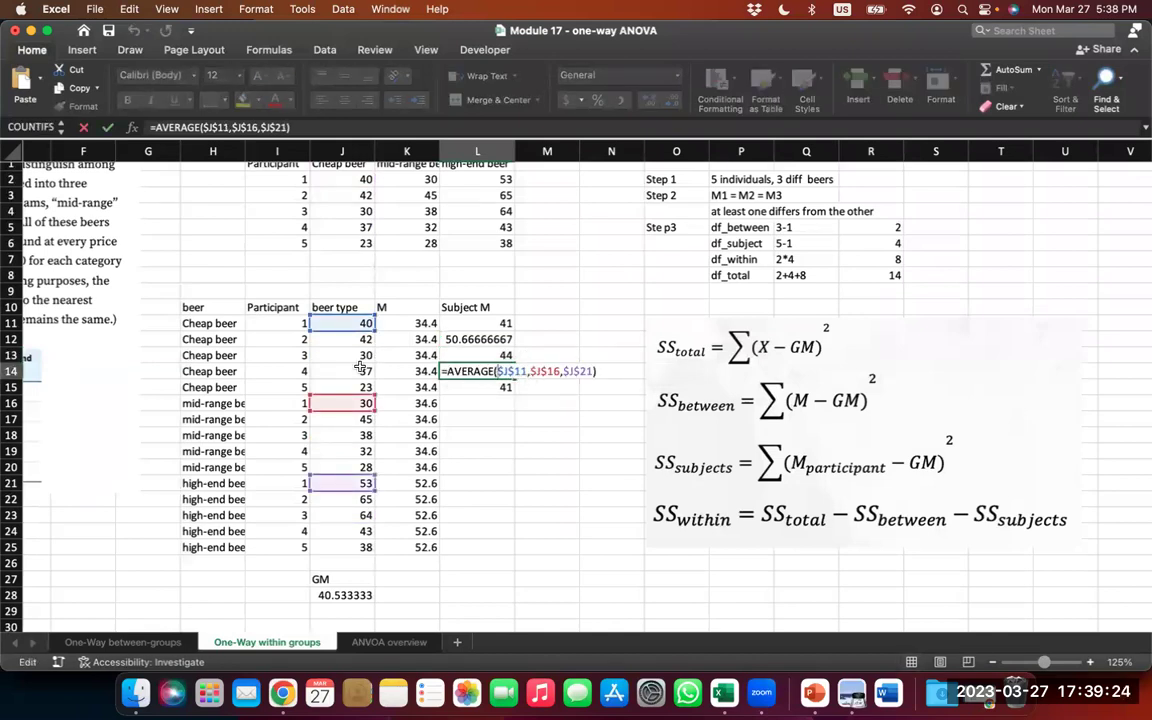
click(524, 372)
key(BackSpace)
text(4)
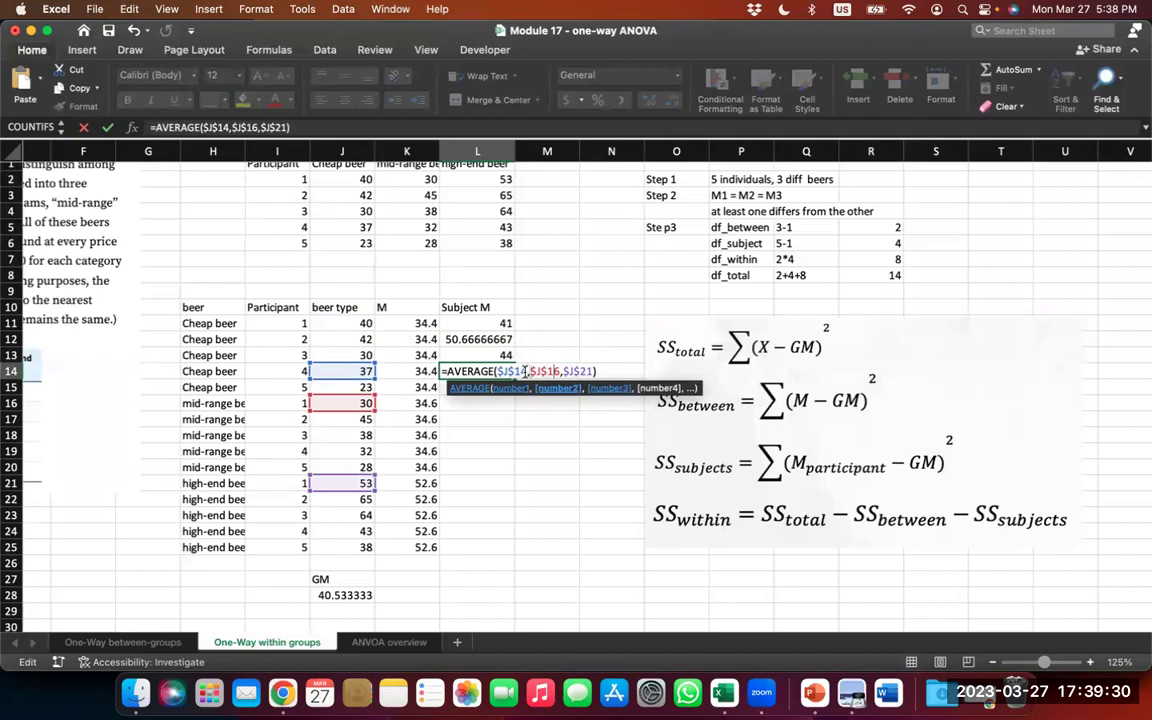
key(BackSpace)
text(9)
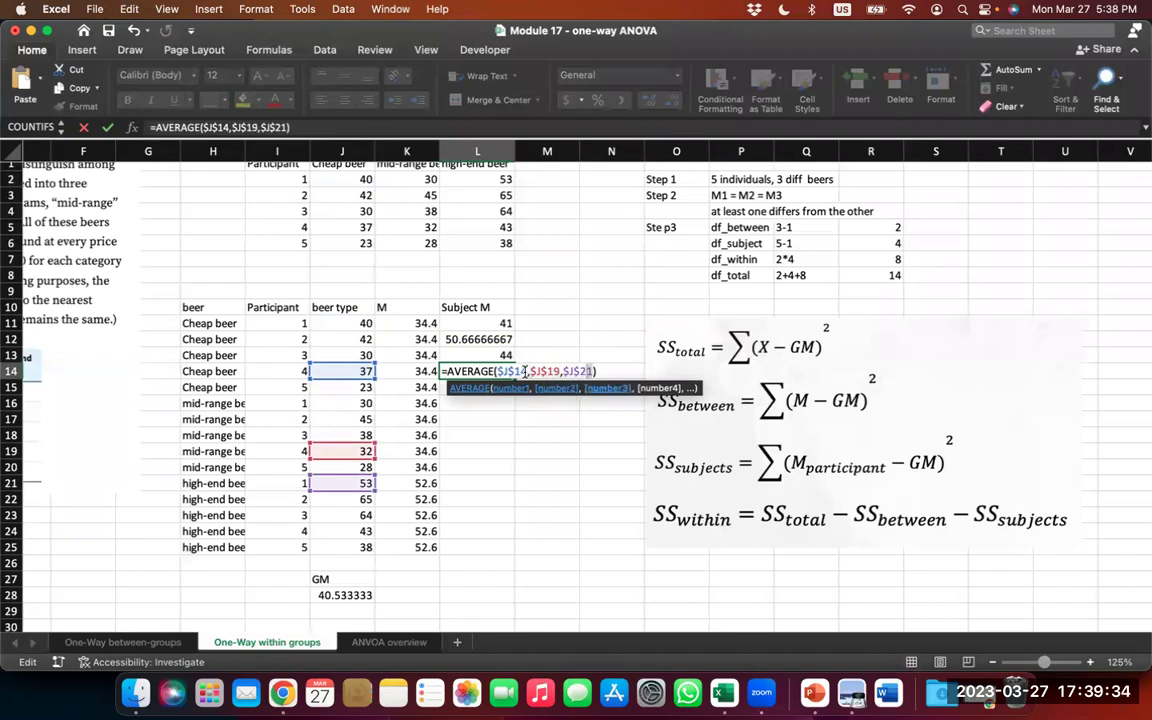
key(BackSpace)
text(4)
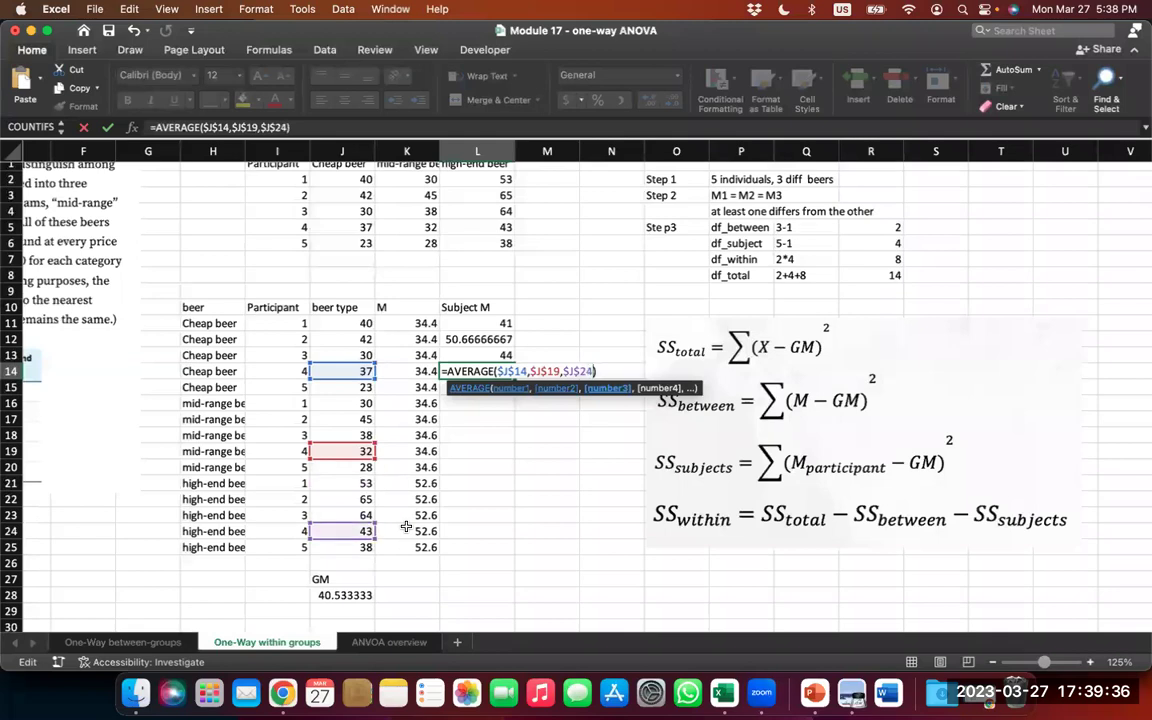
key(Return)
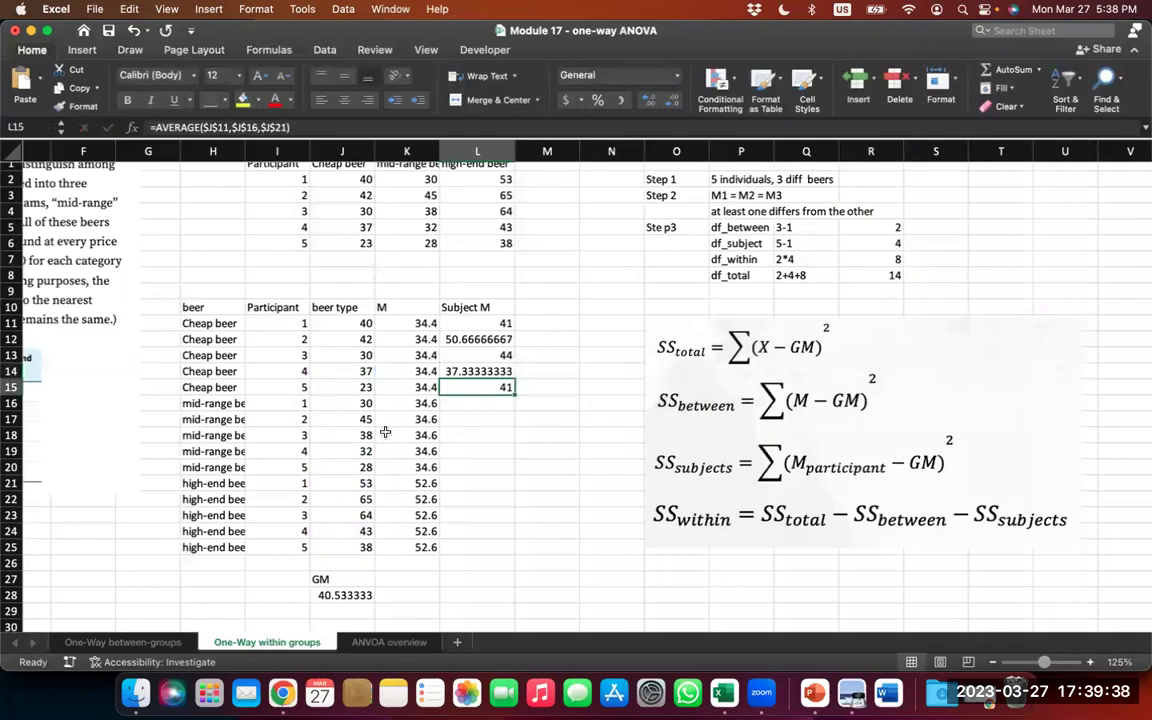
Step: Change the L15 formula to average participant 5's ratings in $J$15, $J$20 and $J$25
double_click(483, 385)
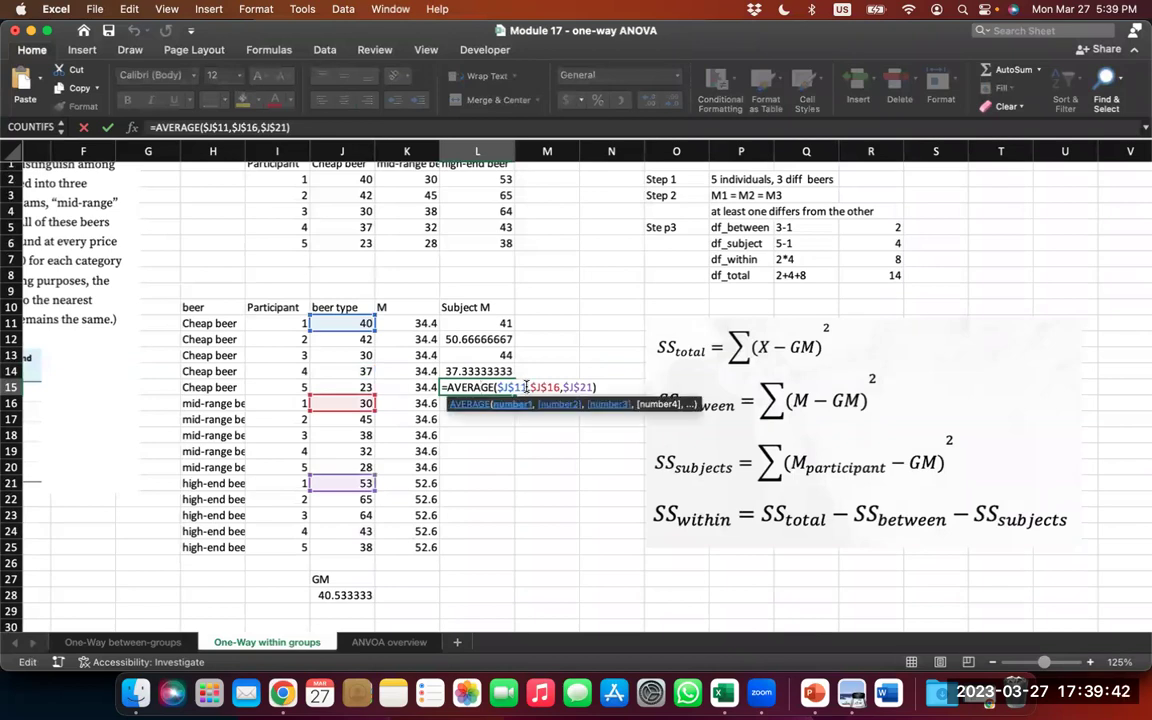
key(BackSpace)
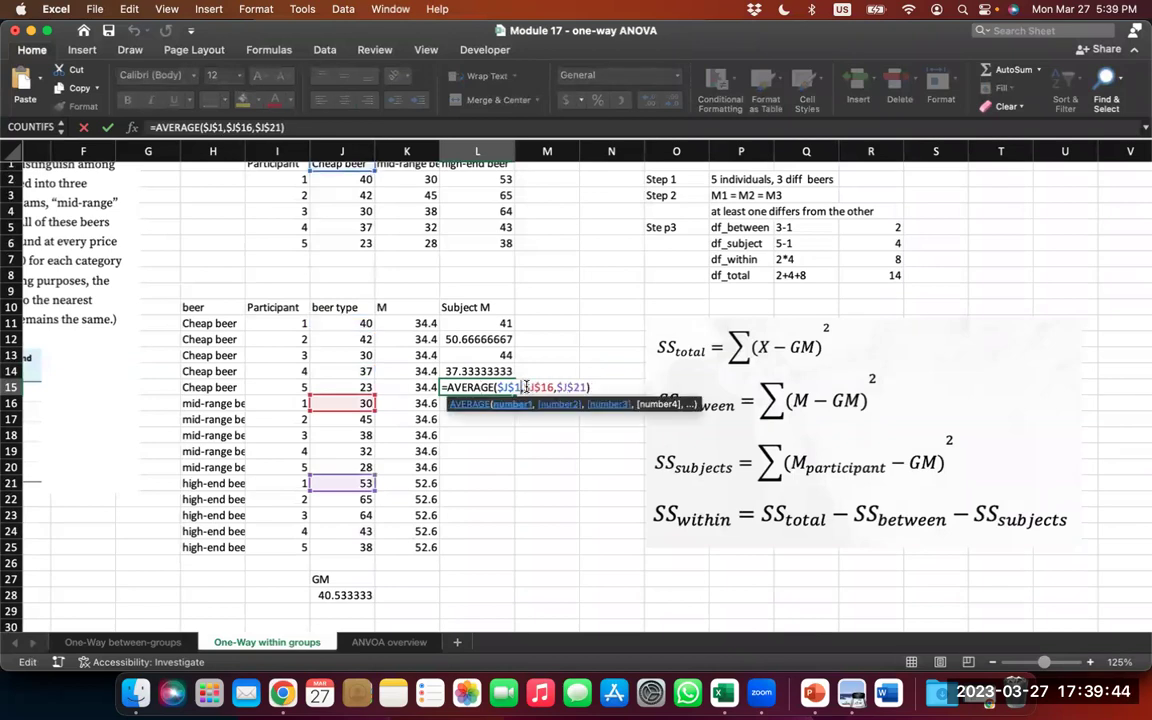
text(5)
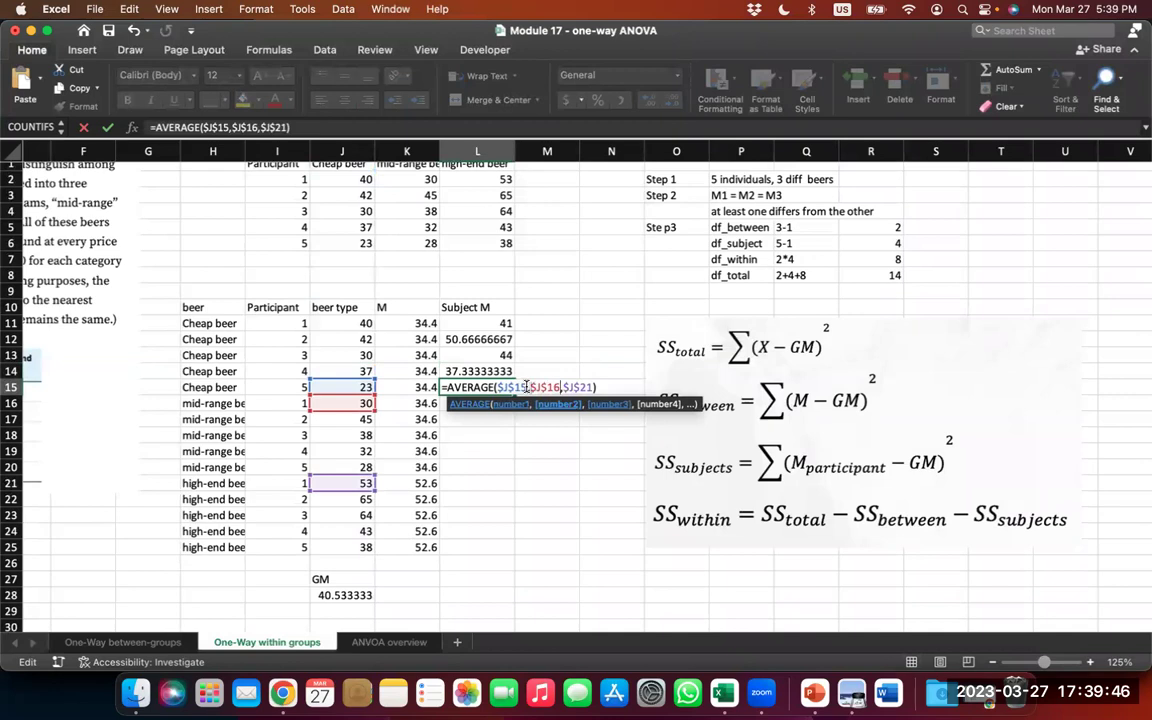
key(BackSpace)
key(BackSpace)
text(29)
key(BackSpace)
text(0)
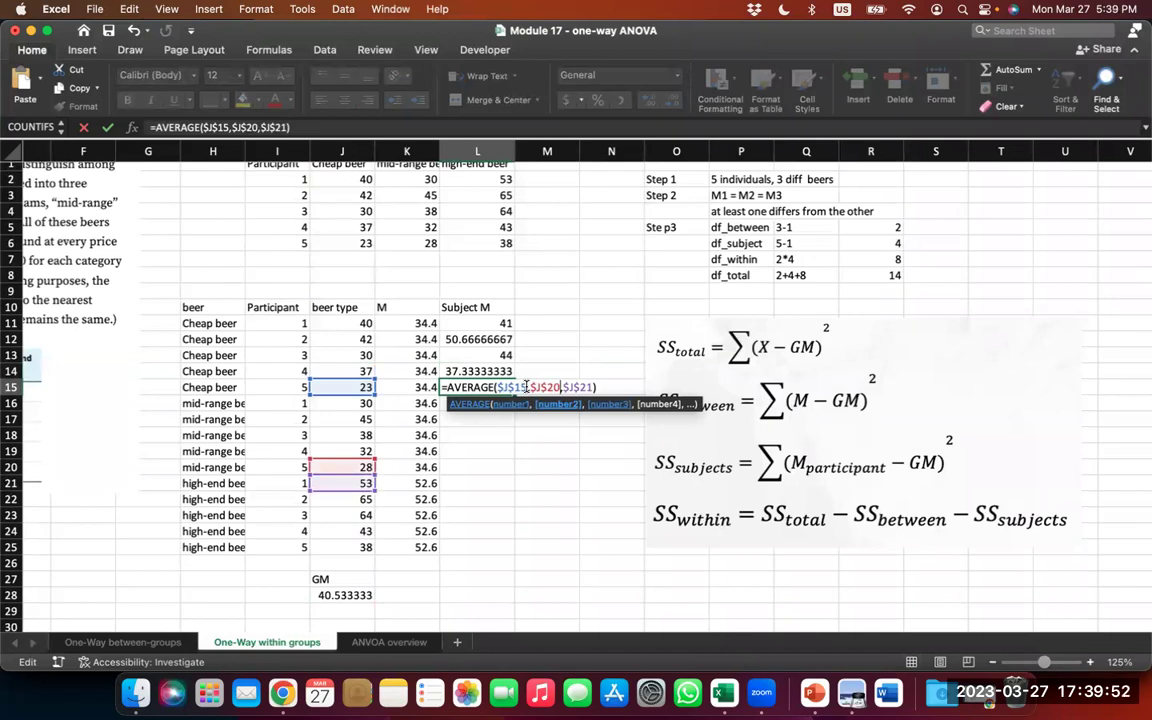
key(Right)
key(BackSpace)
text(5)
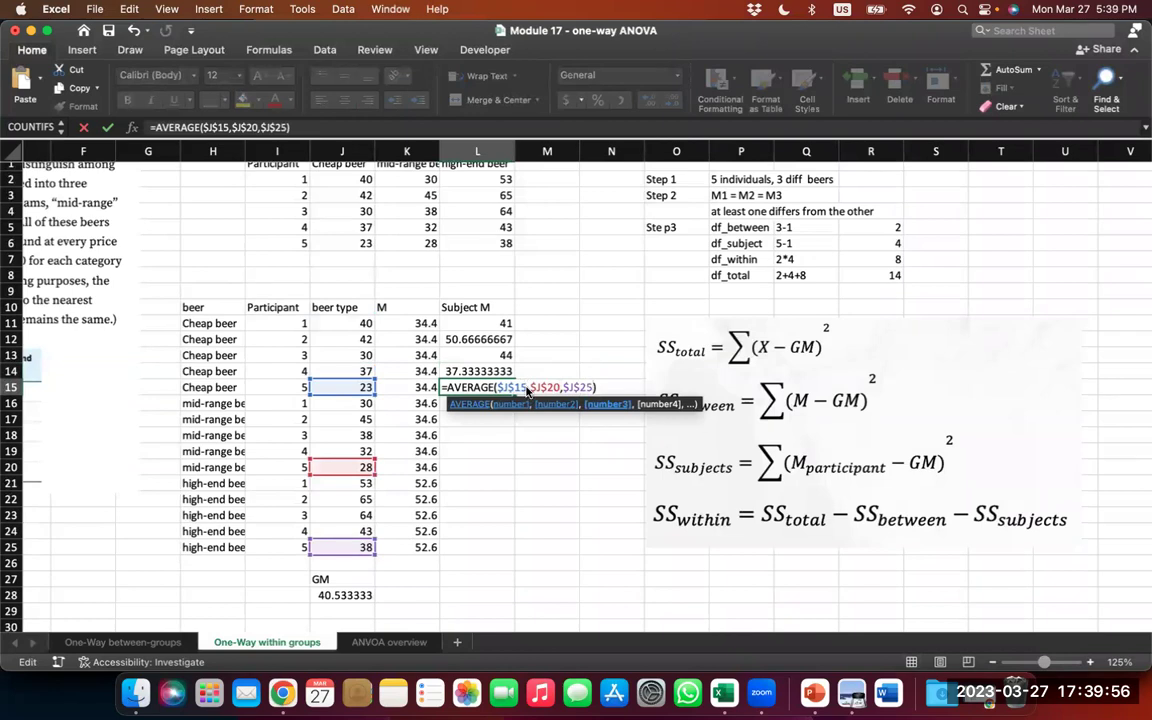
key(Return)
Step: Copy the five subject means in L11:L15 to L16:L20 and L21:L25, and check the cell references in L13
key(shift+Up)
key(shift+Up)
key(shift+Up)
key(shift+Up)
key(super+c)
key(Down)
key(Down)
key(Up)
key(super+v)
key(Down)
key(Down)
key(Down)
key(Down)
key(Down)
key(super+v)
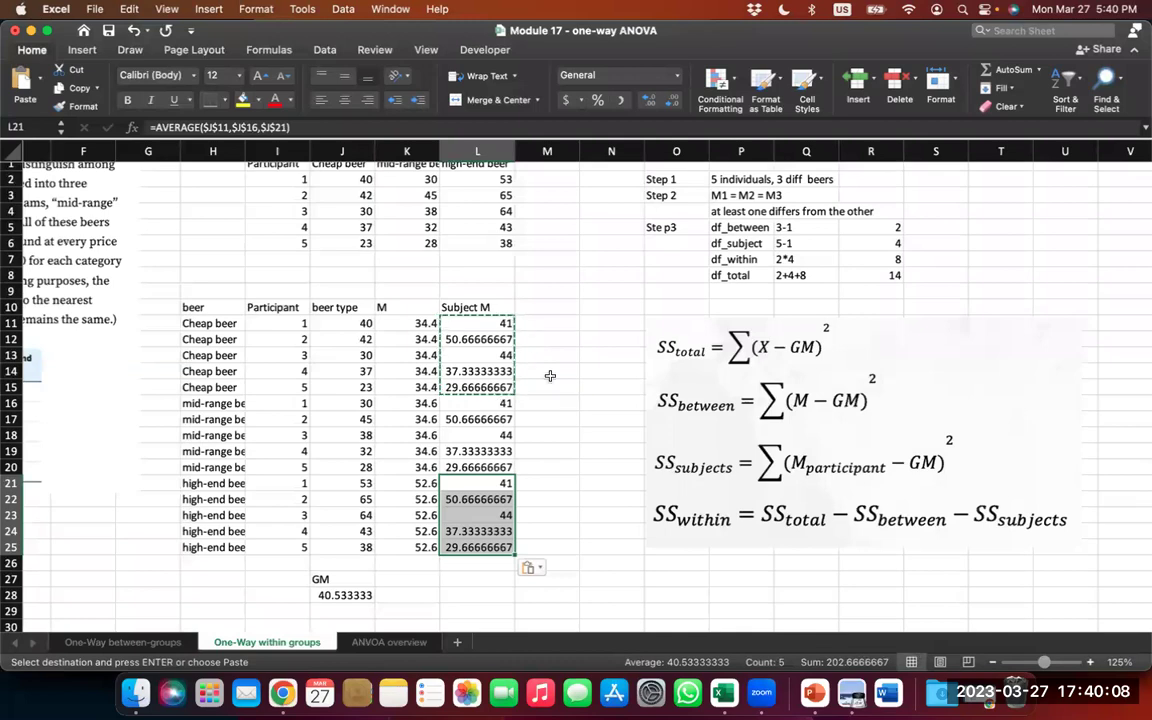
double_click(481, 357)
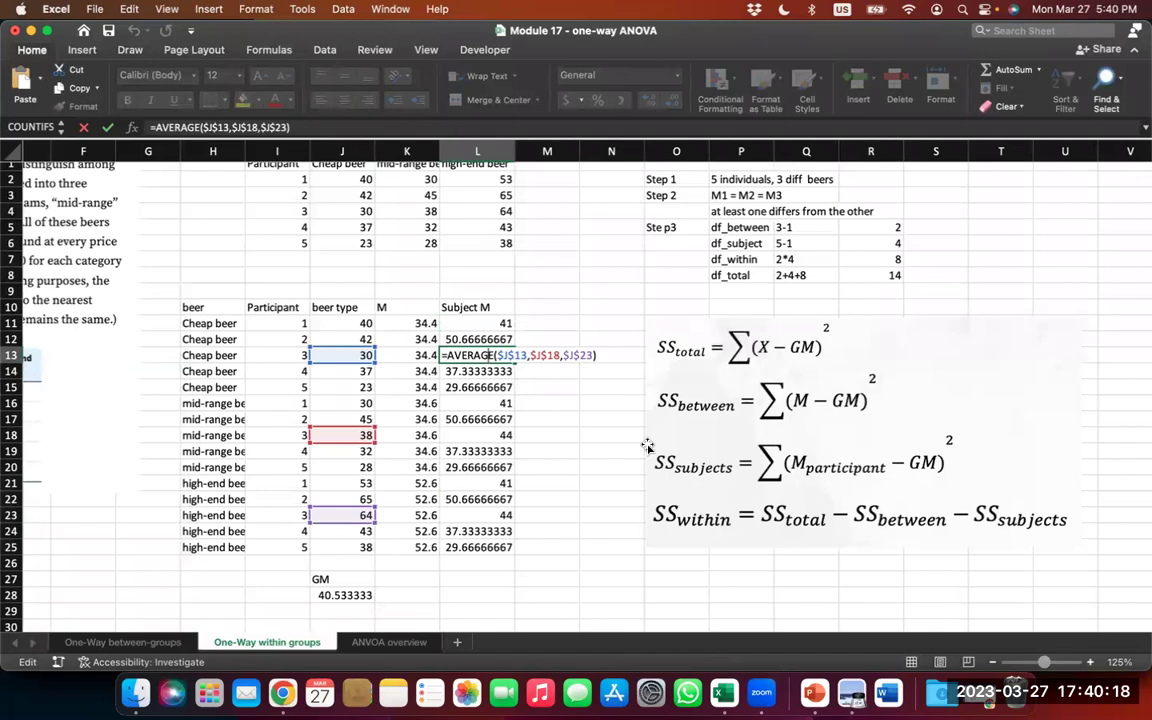
key(Escape)
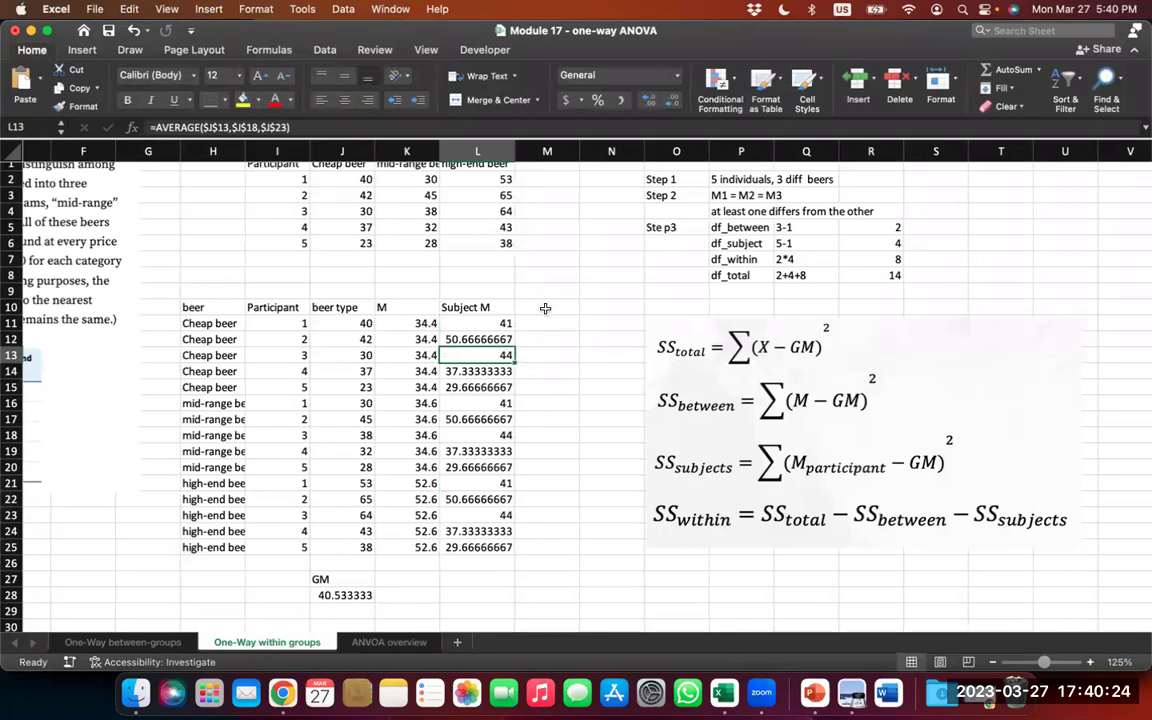
Step: Move the sums of squares formula picture further right so that it starts in column P
click(545, 308)
scroll(612, 330, right, 2)
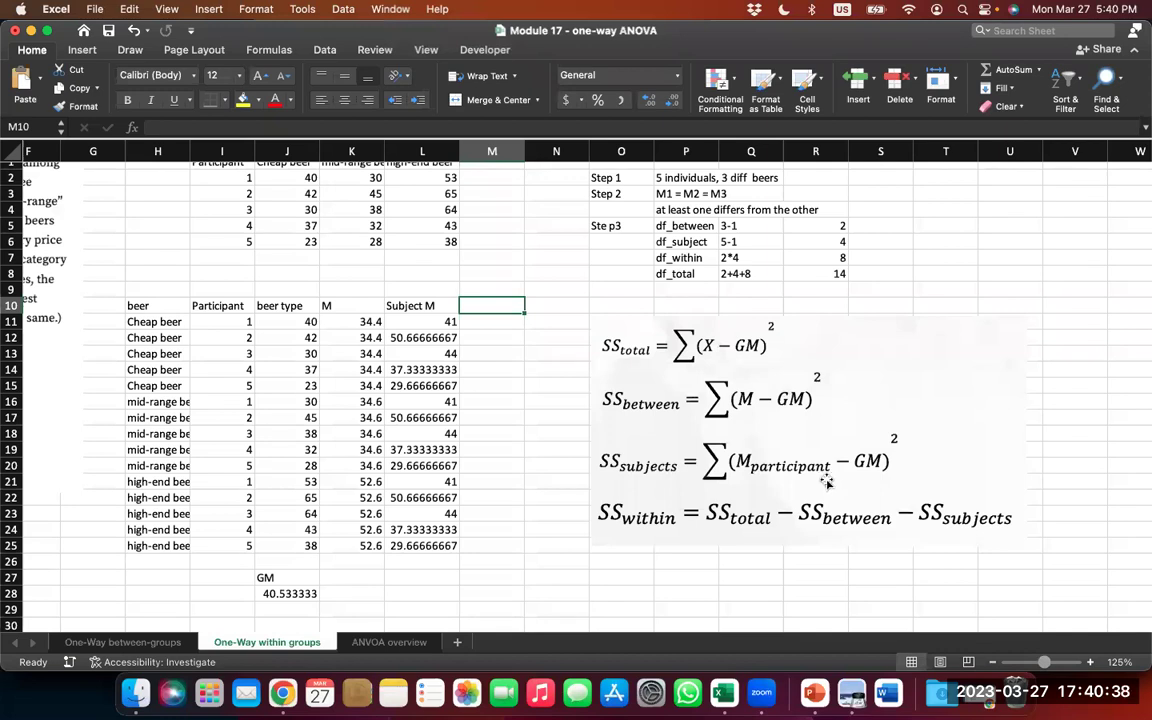
scroll(688, 515, right, 2)
scroll(688, 515, down, 1)
scroll(688, 515, right, 1)
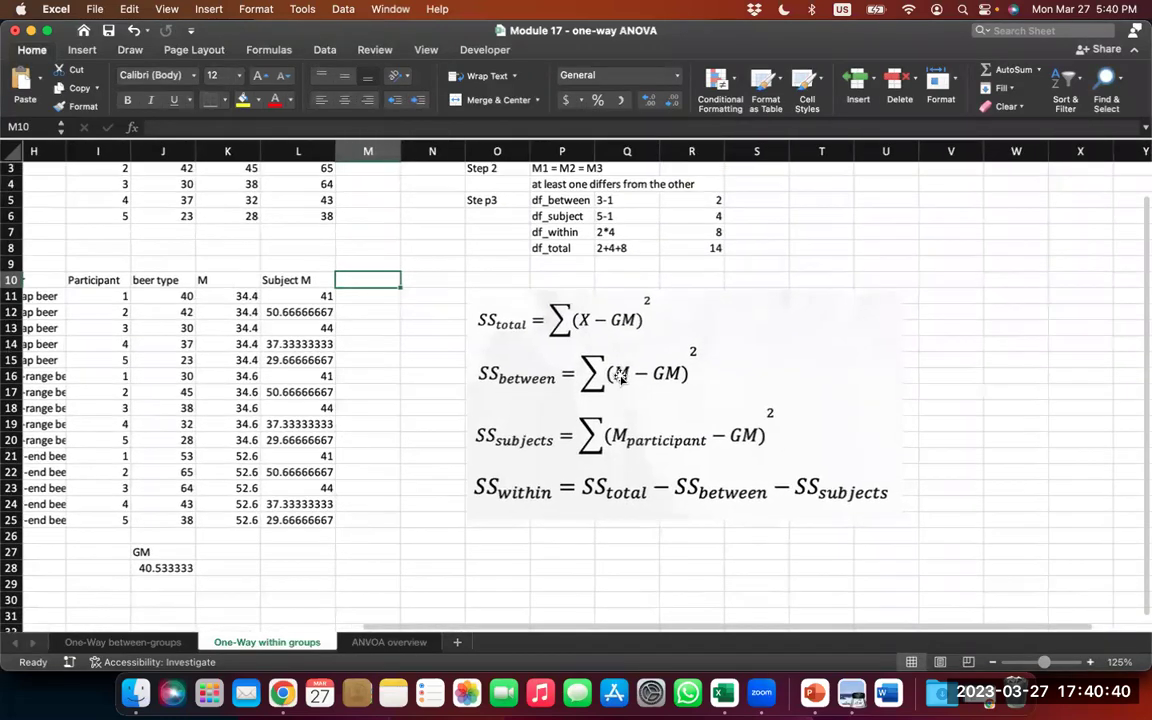
click(603, 370)
drag(603, 370, 707, 368)
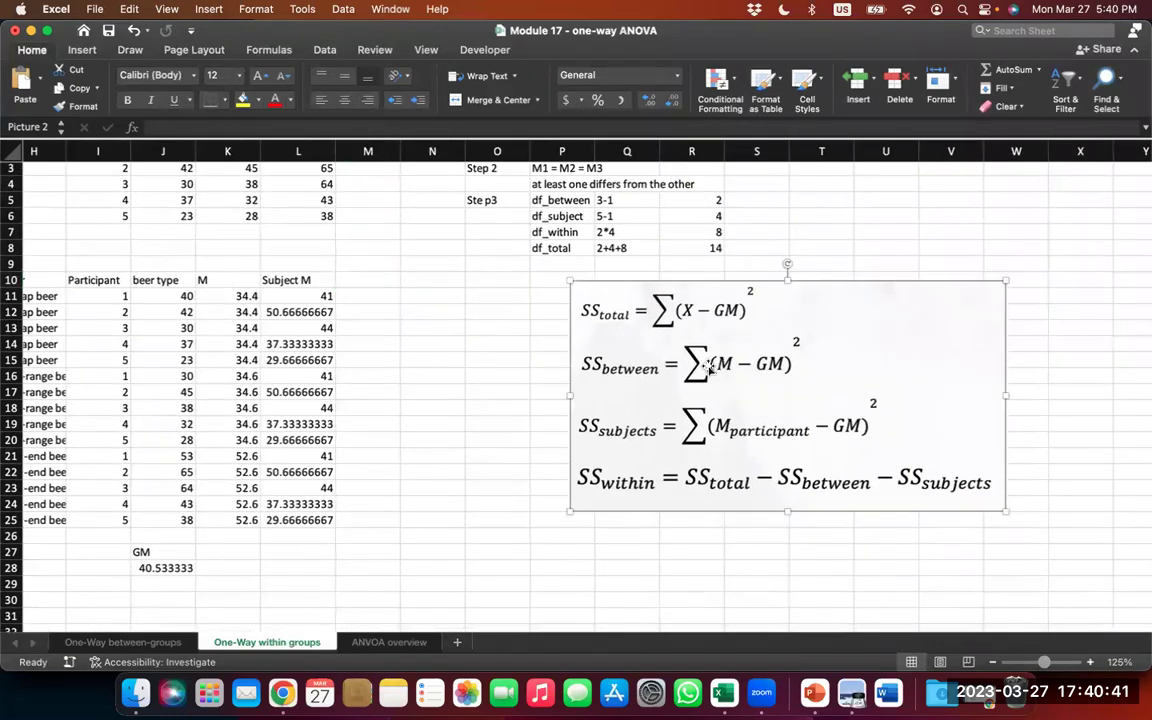
Step: Enter the column header (X-GM)^2 in cell M10 beside Subject M
click(374, 279)
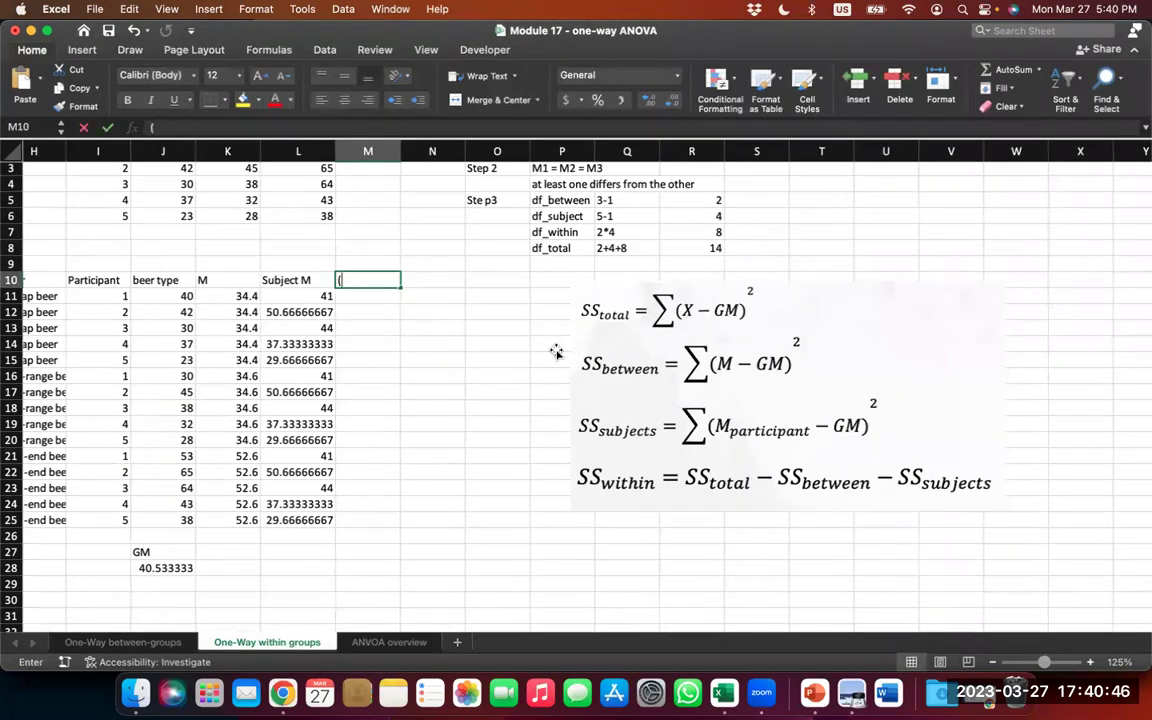
text((X-M)
text(GM)
text())
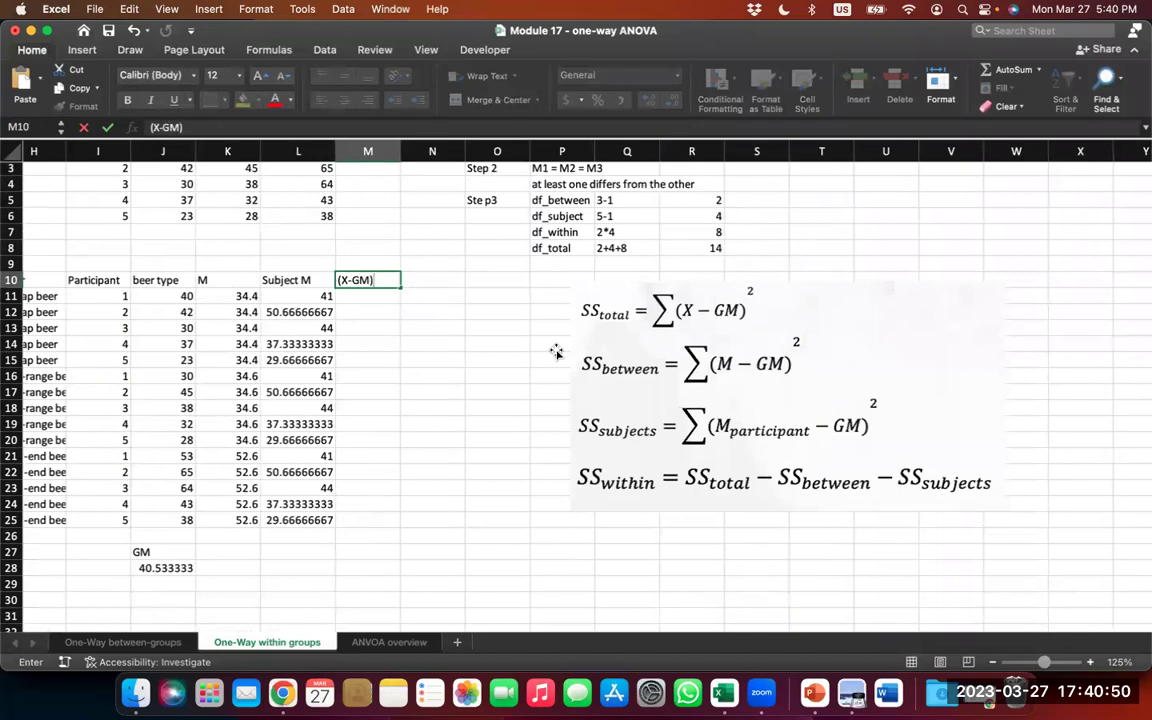
text(^2)
key(Return)
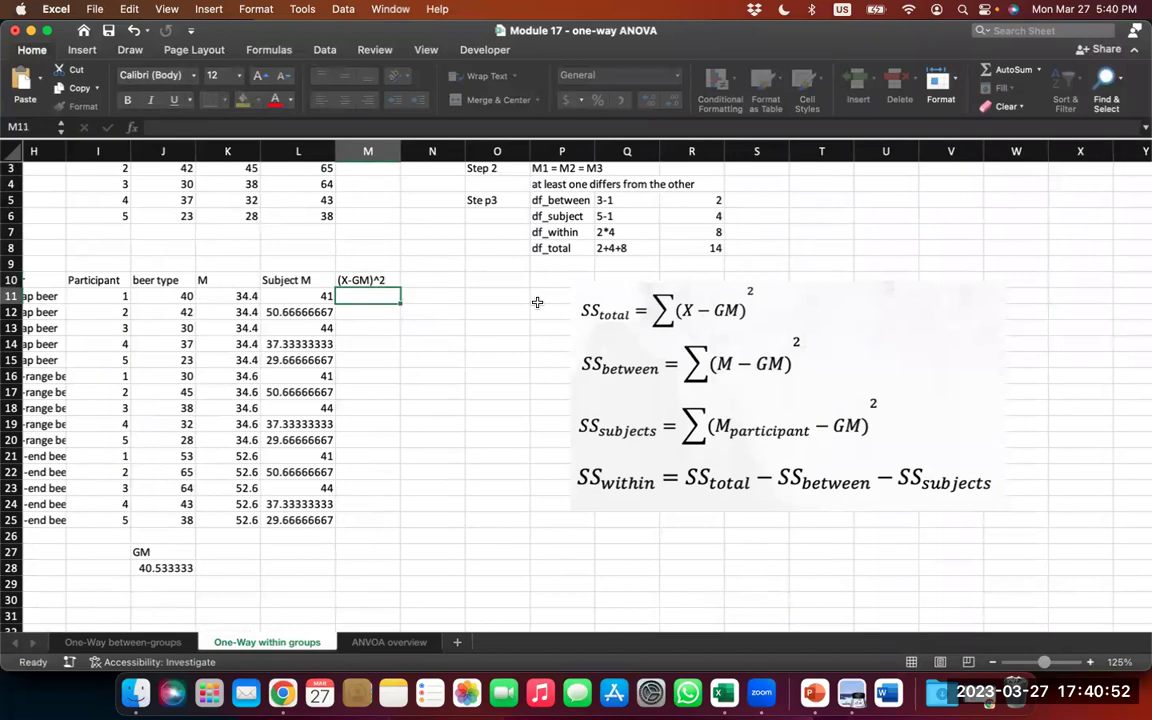
Step: Enter the formula =(J11-J28)^2 in M11 for the squared deviation of the first rating from the grand mean
text(=)
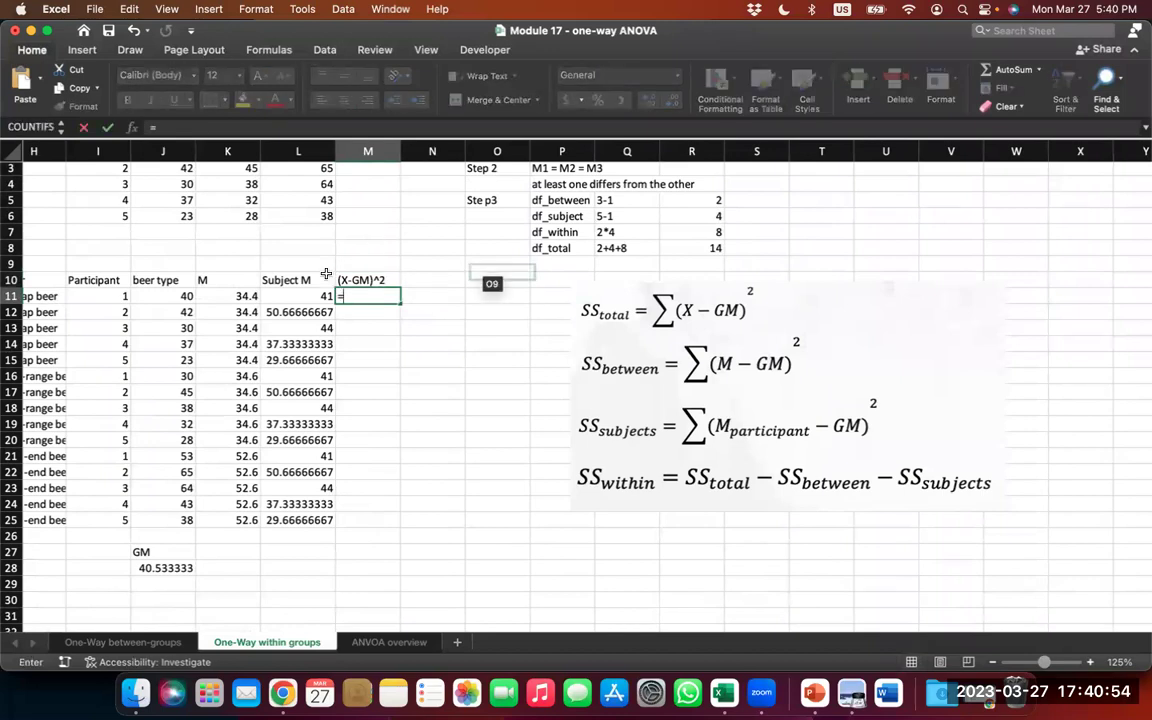
click(178, 290)
text(-)
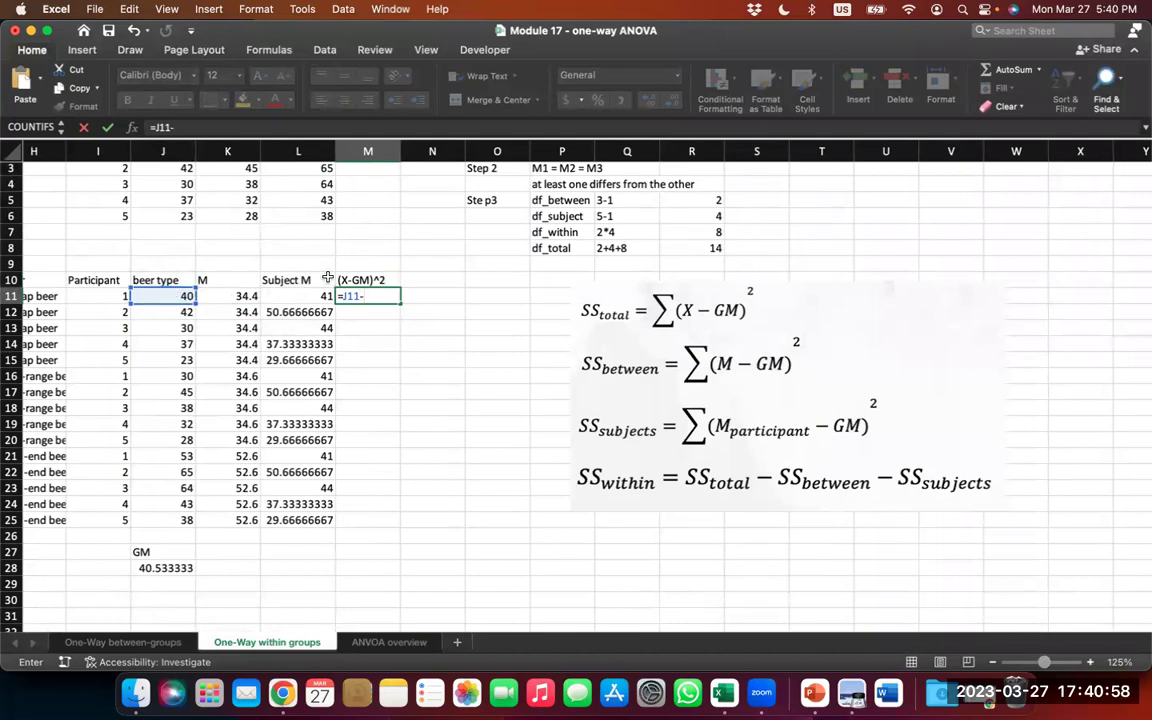
click(340, 293)
text(()
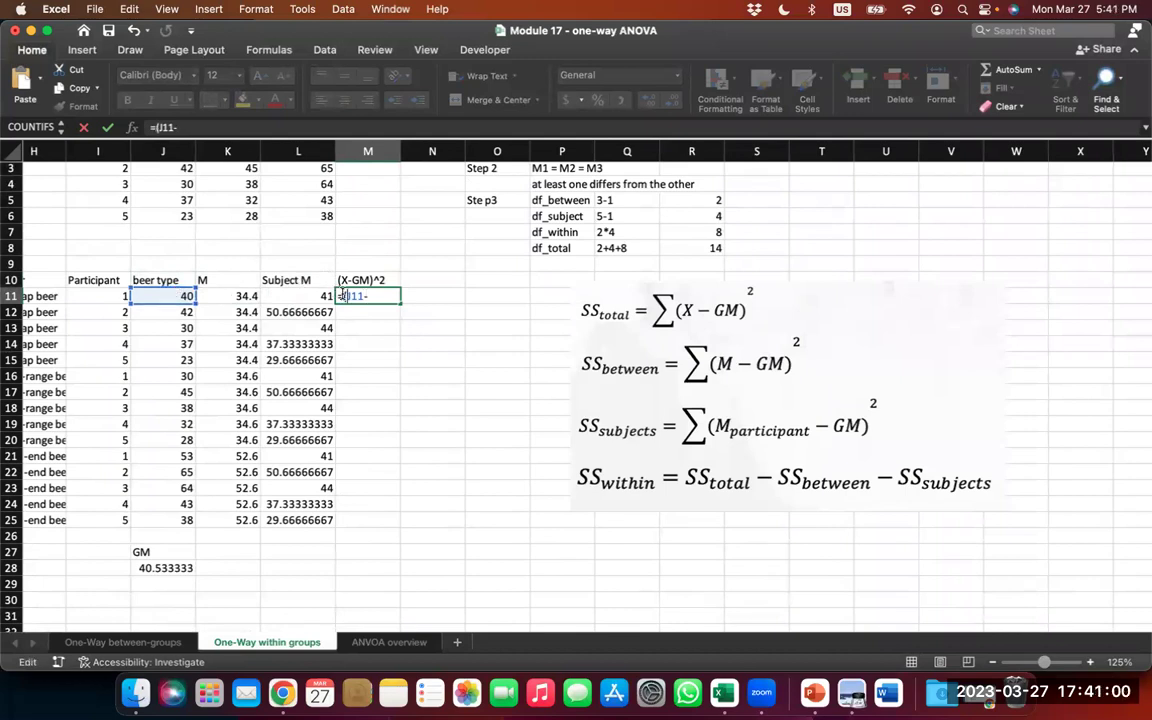
click(163, 569)
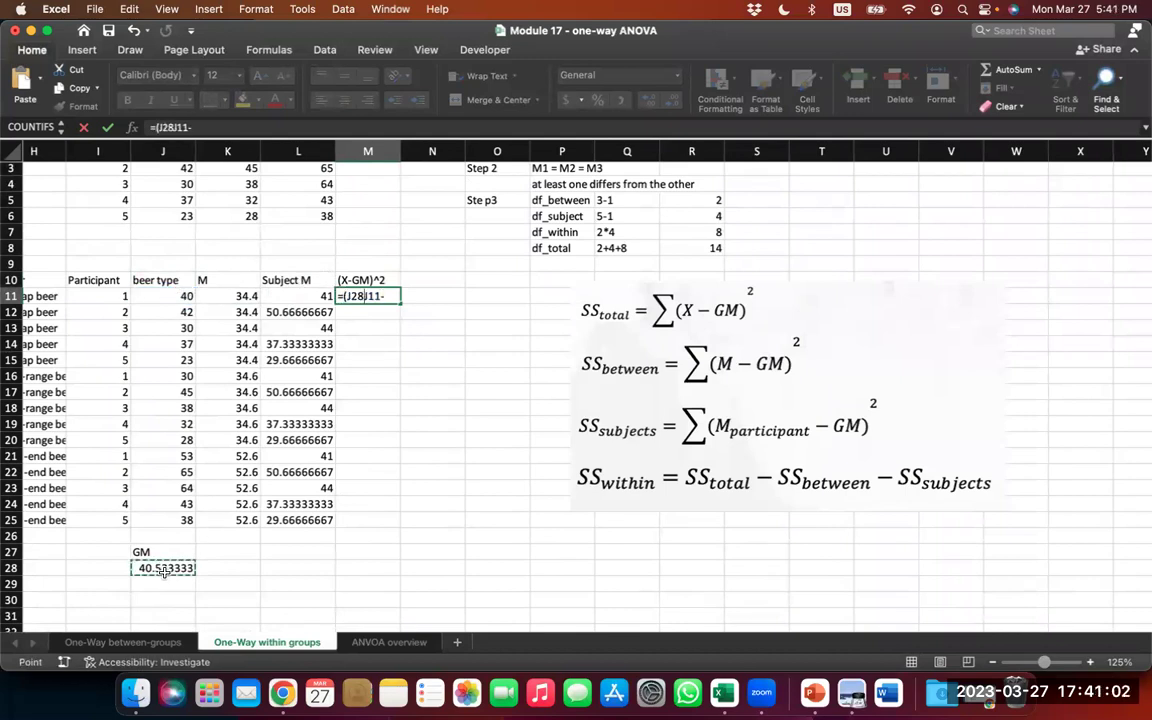
key(BackSpace)
key(BackSpace)
key(BackSpace)
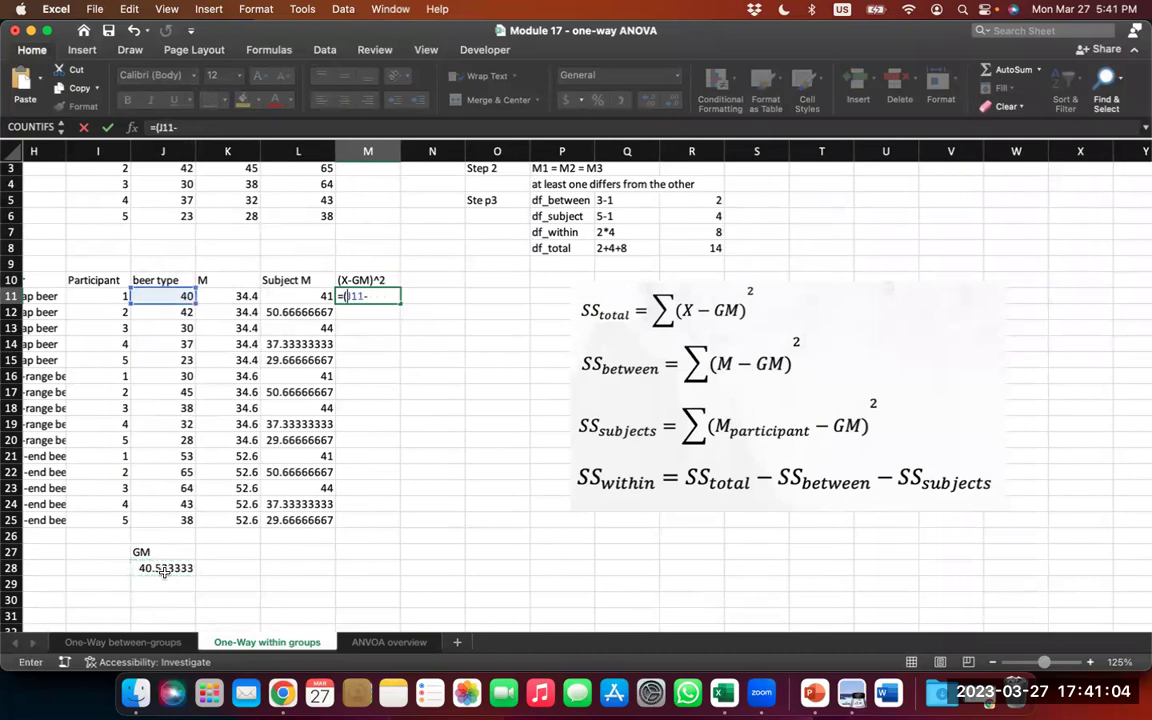
click(345, 296)
click(174, 567)
text()^2)
key(Return)
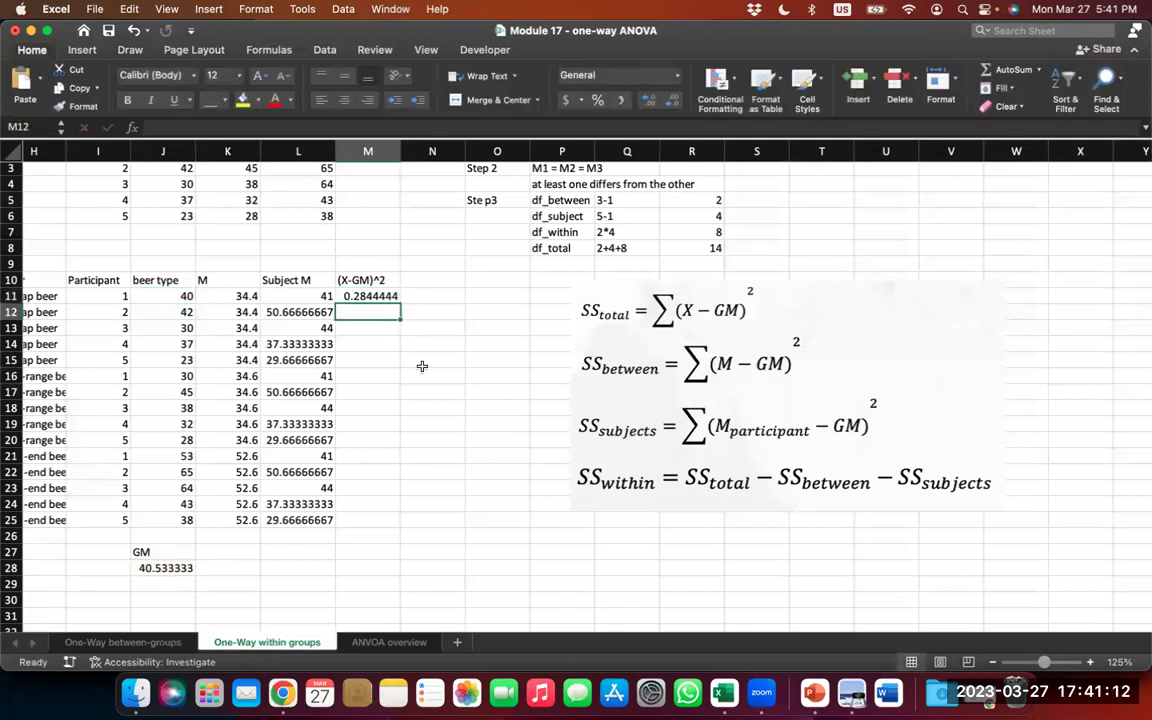
Step: Make the grand mean reference in M11 absolute as $J$28 and fill the formula down to M25
key(Up)
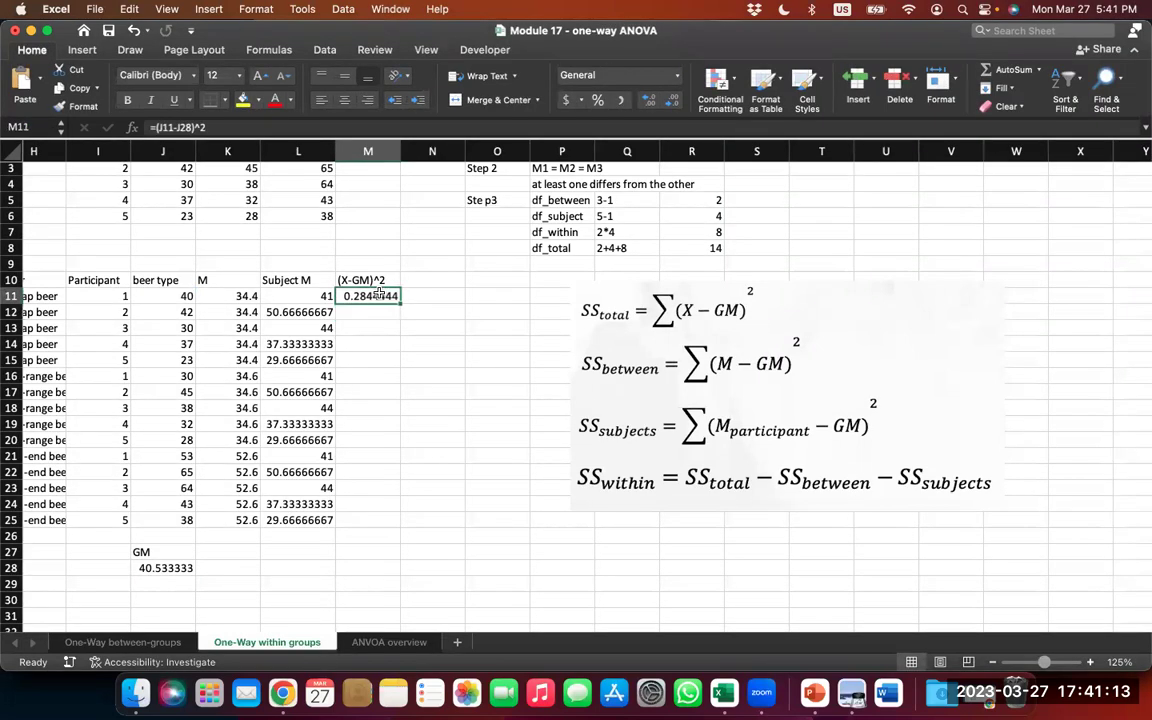
click(177, 127)
key(F4)
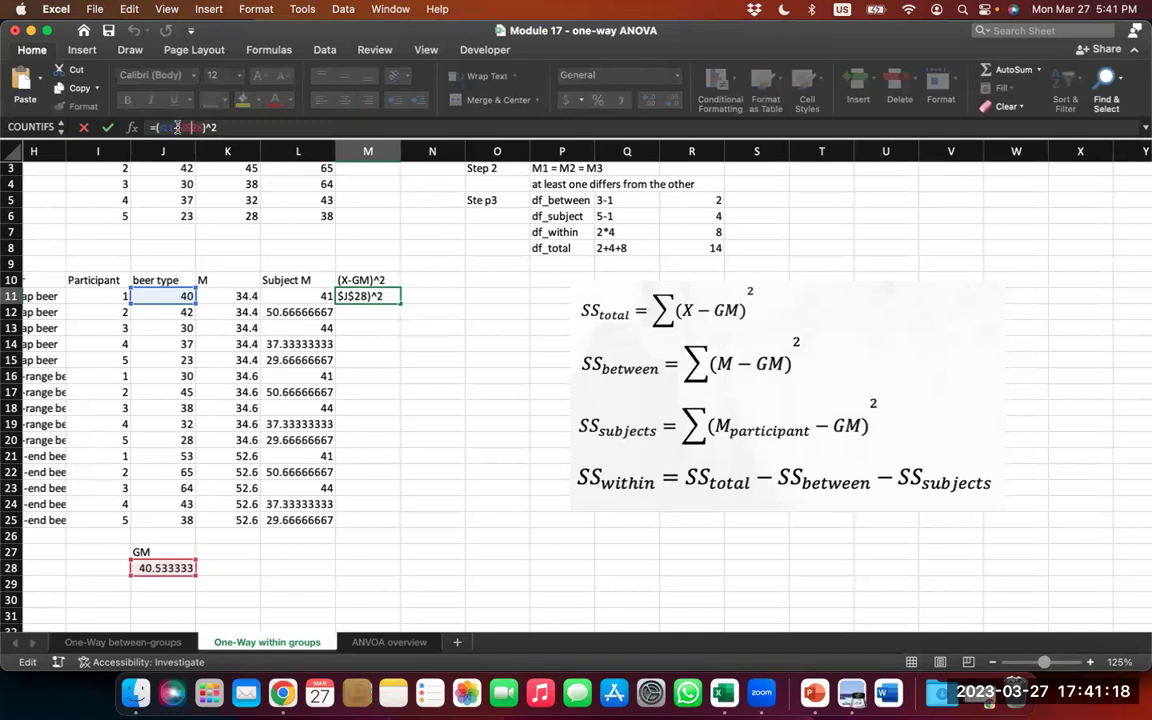
key(ctrl+Return)
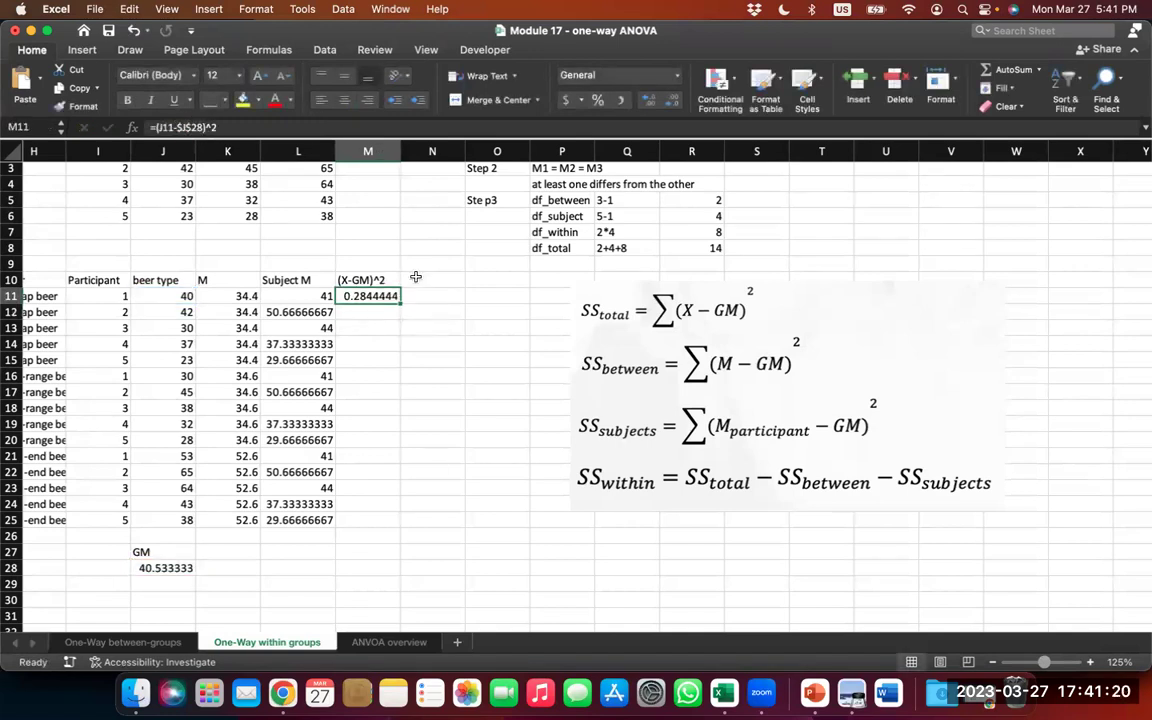
double_click(399, 302)
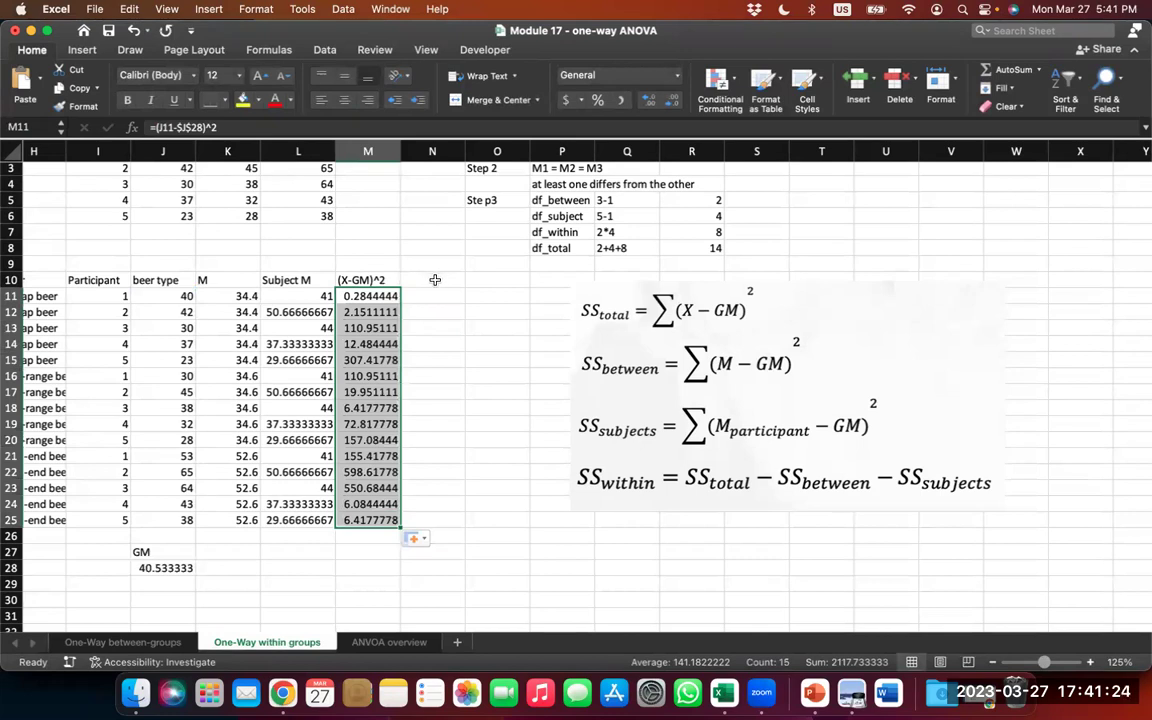
Step: Enter the column header (M-GM)^2 in cell N10 beside (X-GM)^2
click(435, 280)
double_click(357, 344)
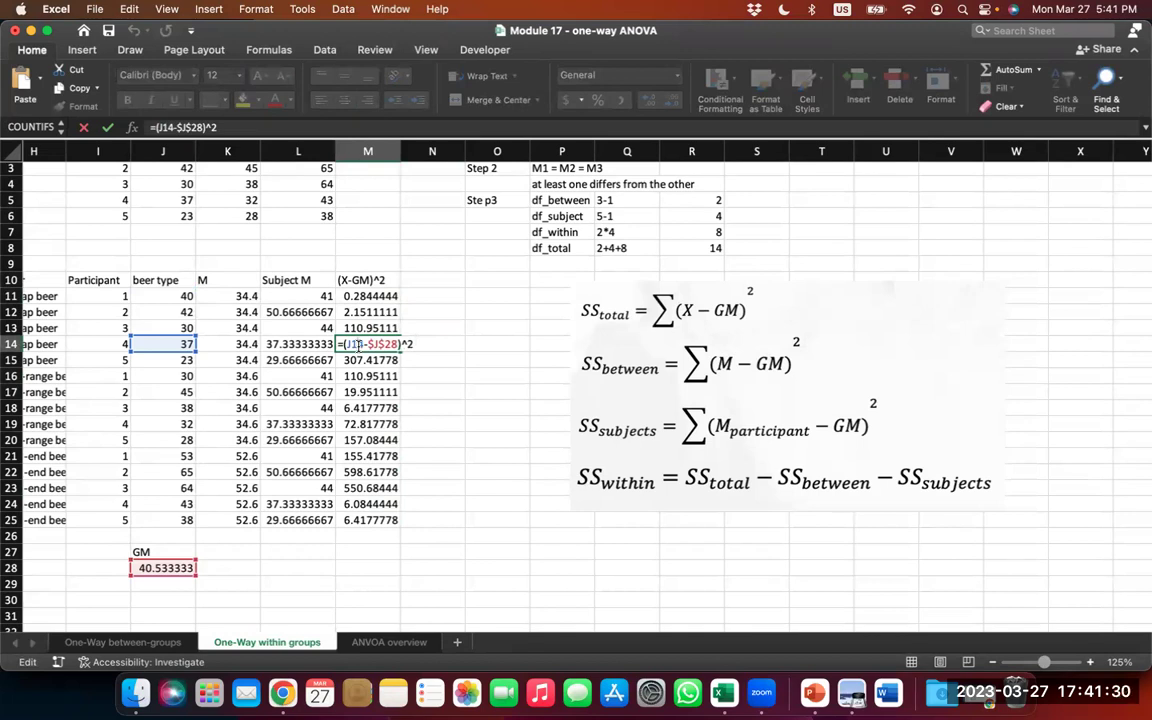
click(446, 280)
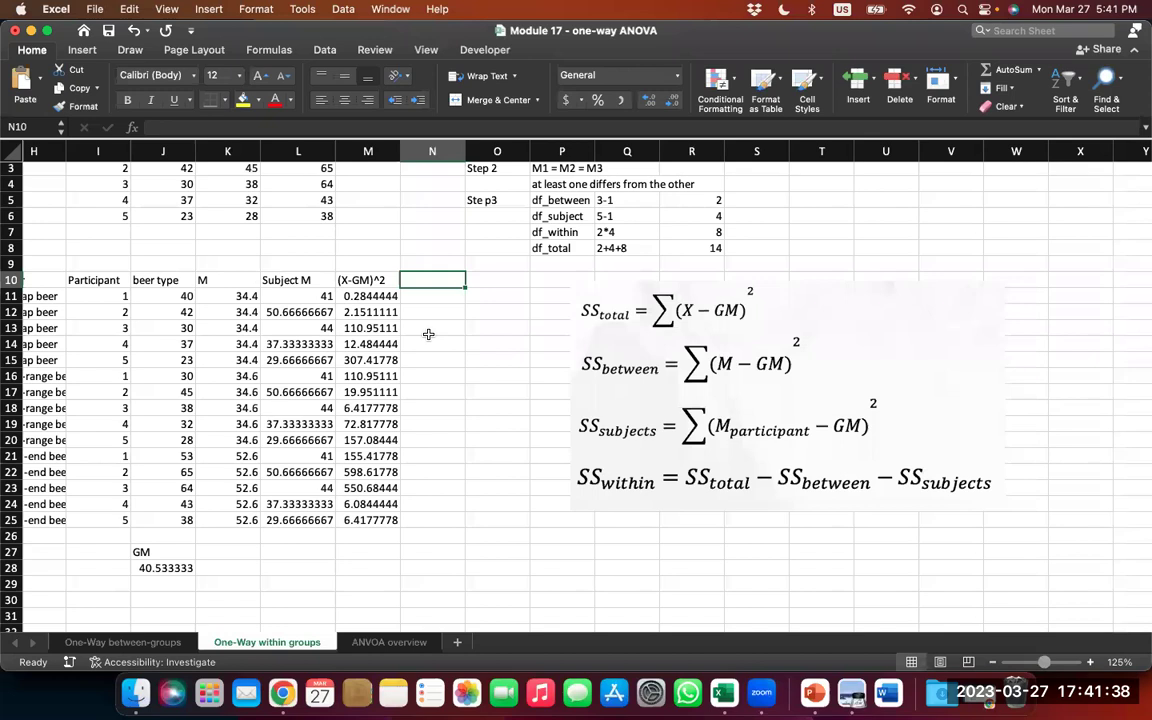
text(()
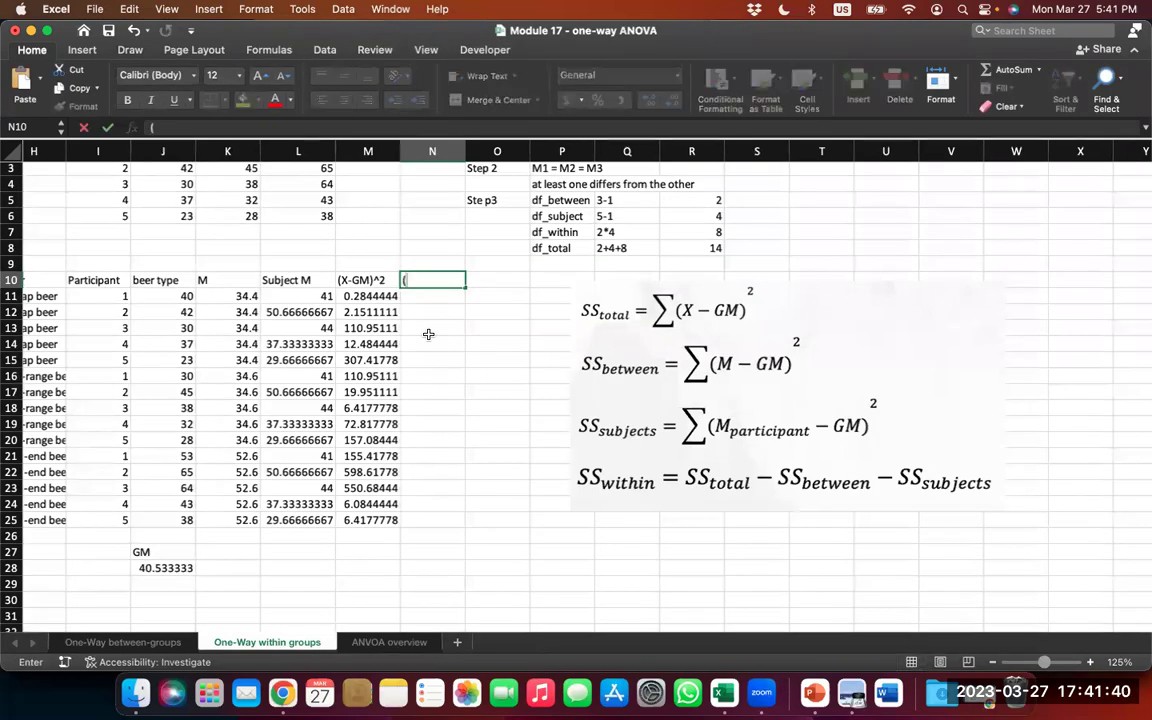
text(M-GM)^2)
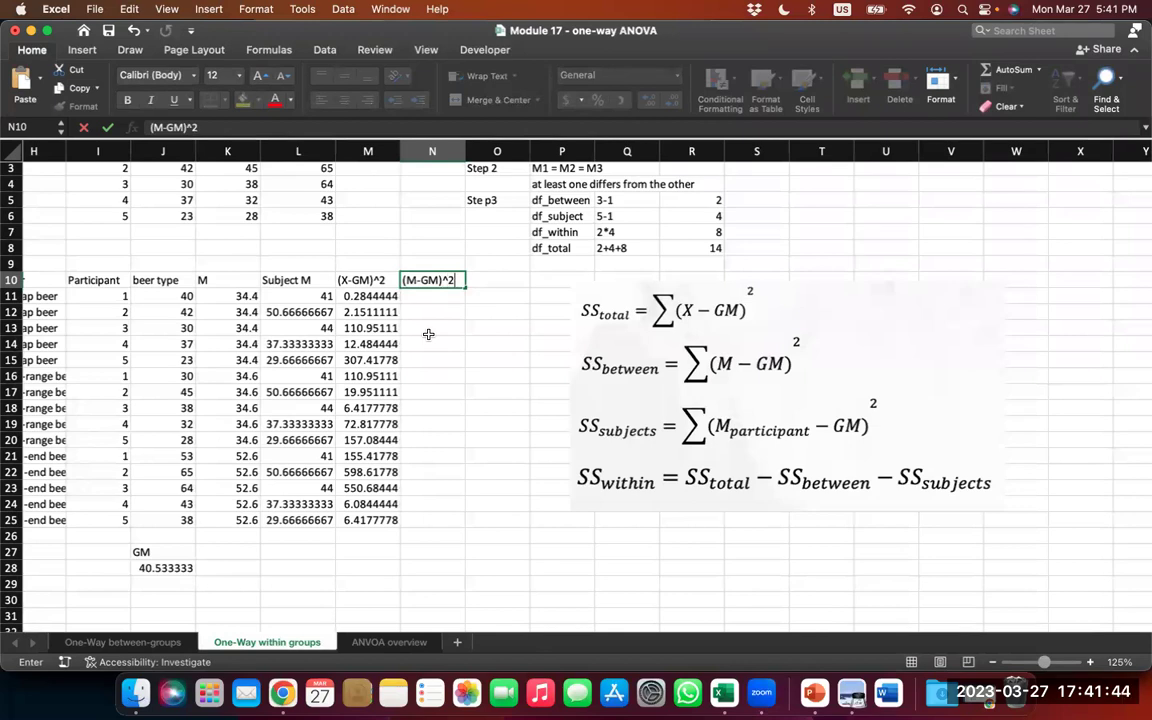
key(Return)
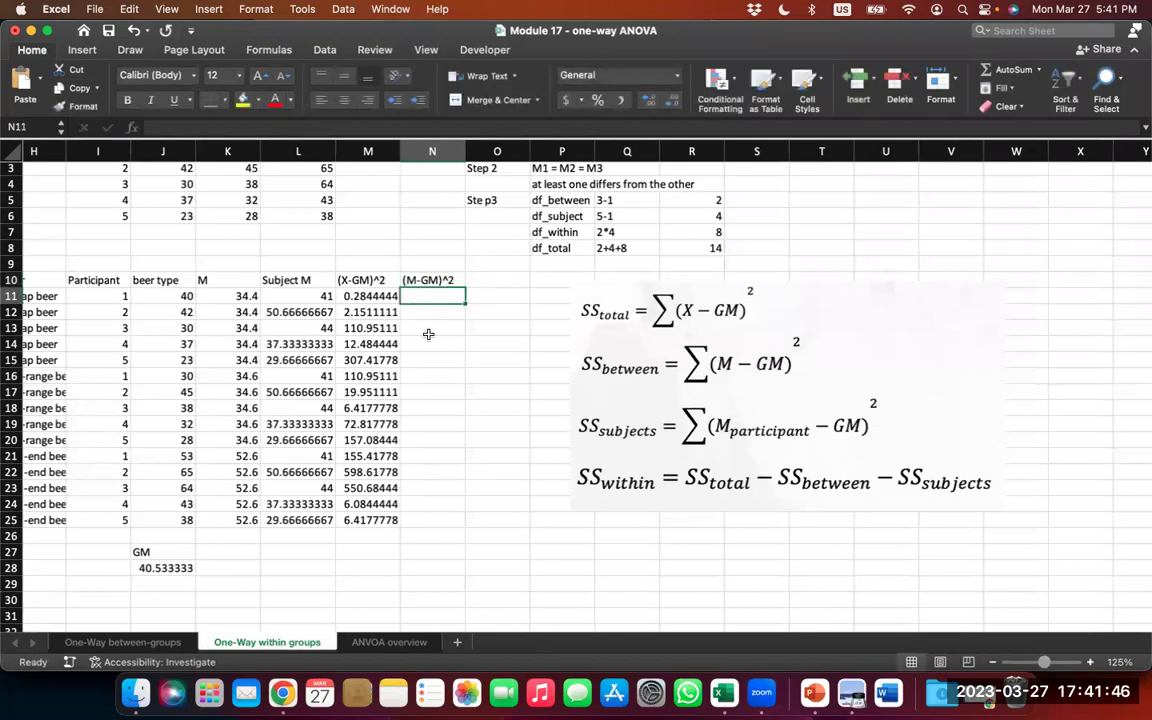
Step: Enter the formula =(K11-$J$28)^2 in N11 for the squared deviation of the group mean from the grand mean
text(=)
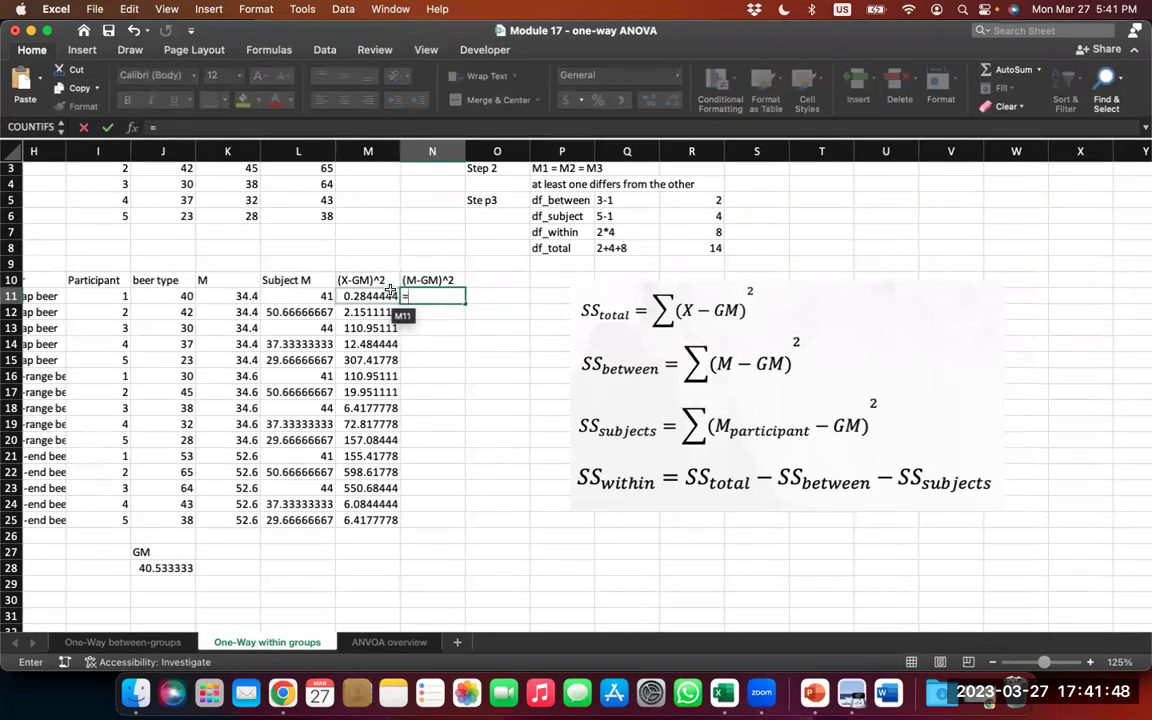
click(247, 297)
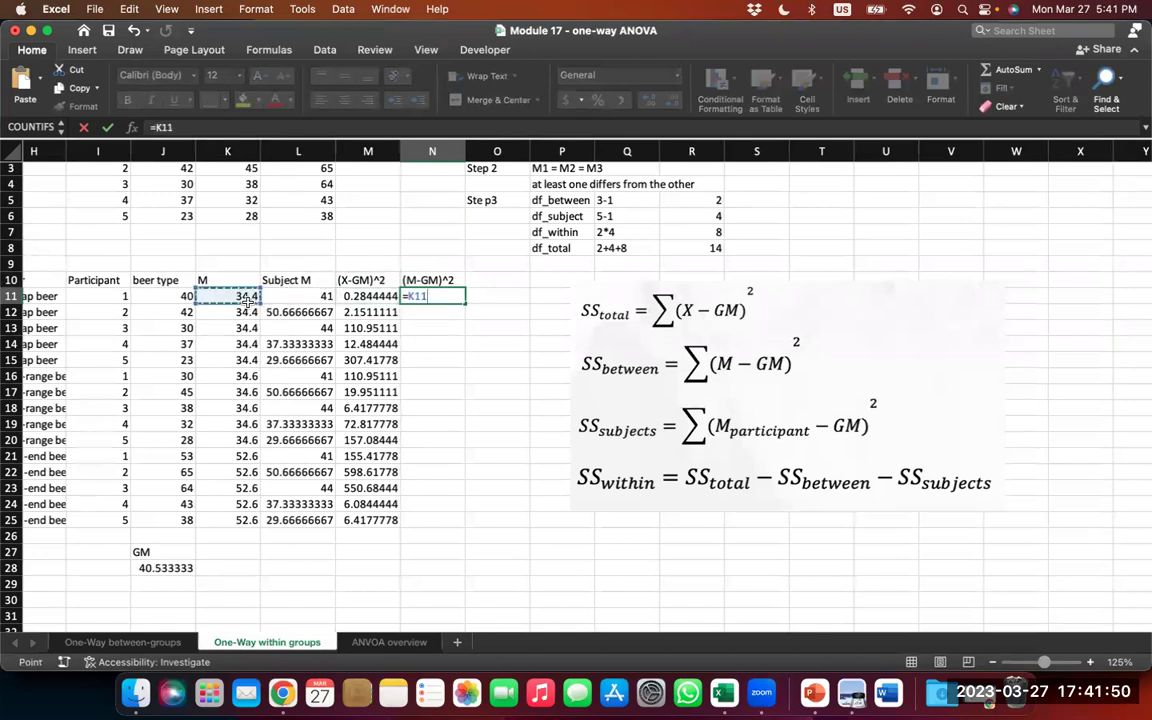
key(BackSpace)
key(BackSpace)
key(BackSpace)
text(()
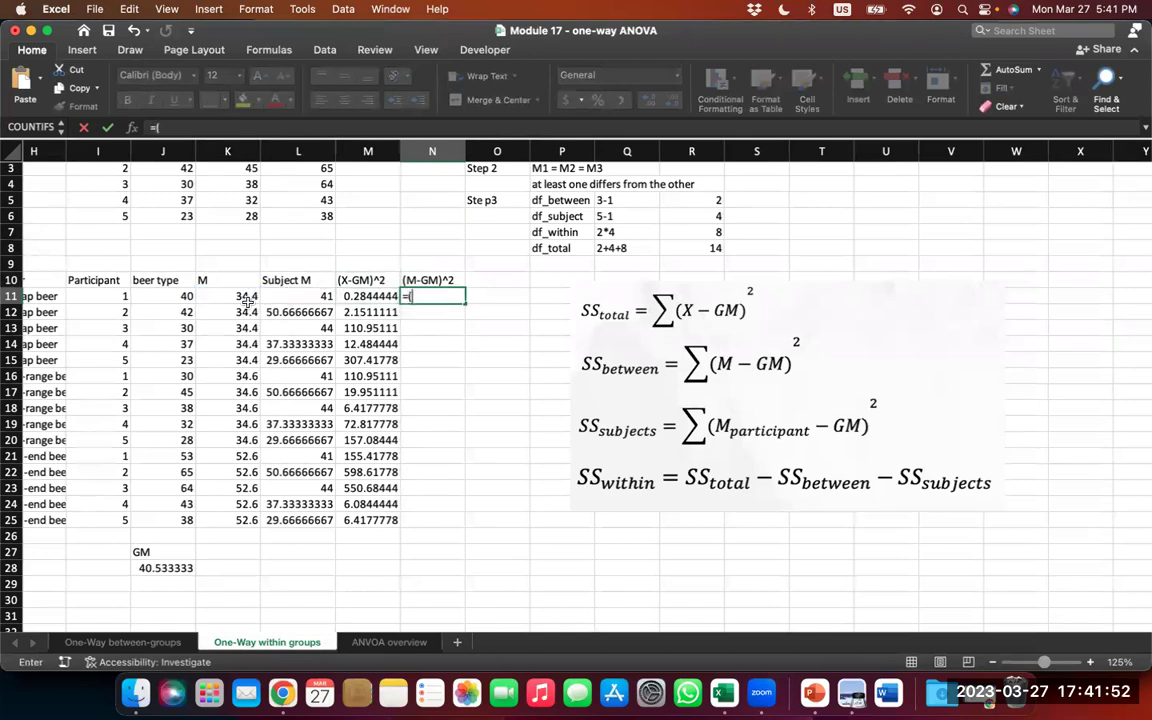
click(247, 297)
text(-)
click(155, 567)
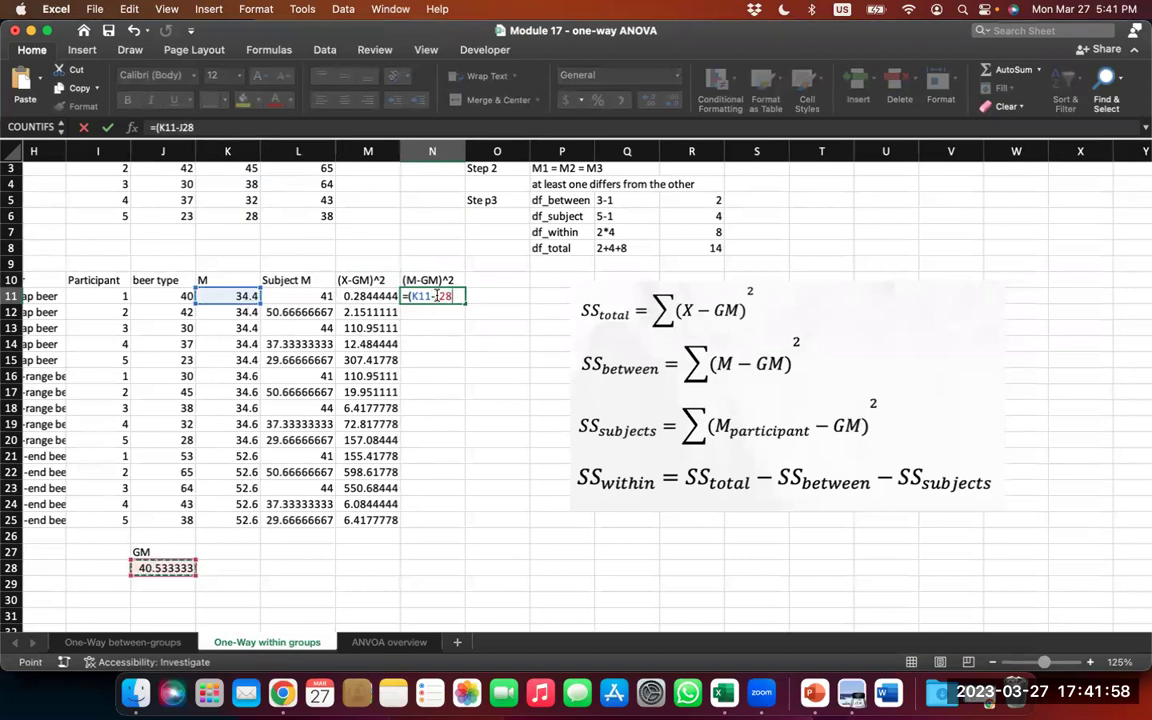
key(F4)
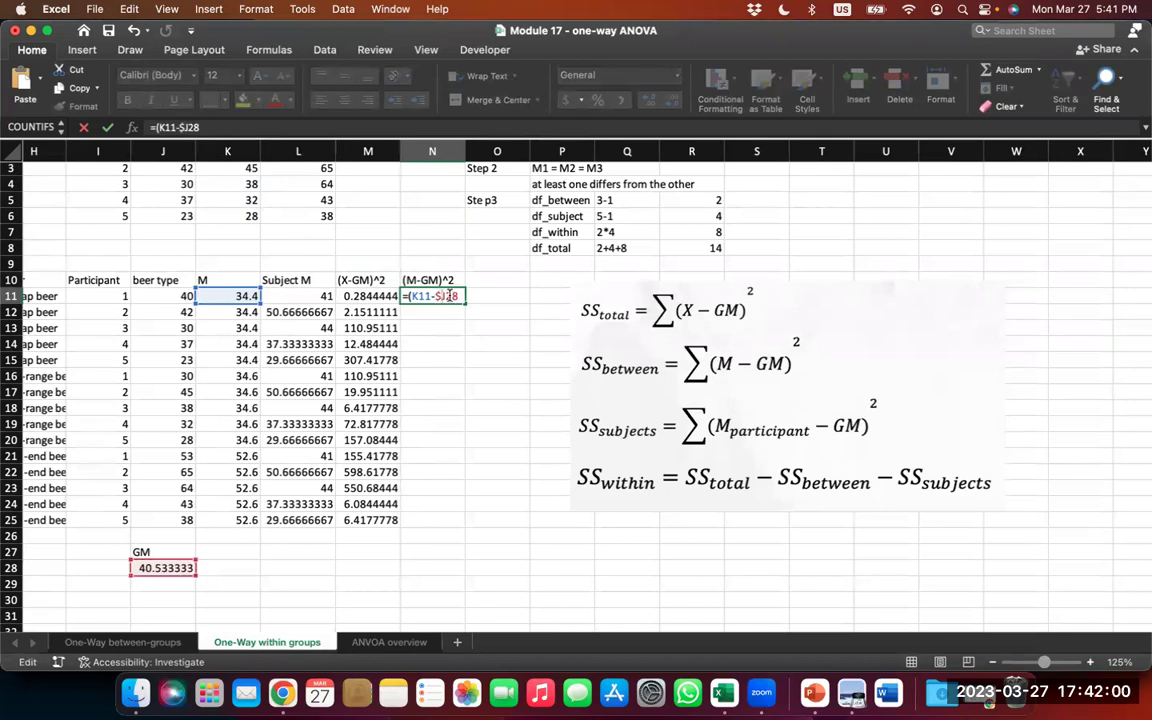
text($)
key(BackSpace)
key(BackSpace)
key(BackSpace)
text($28)^)
key(Return)
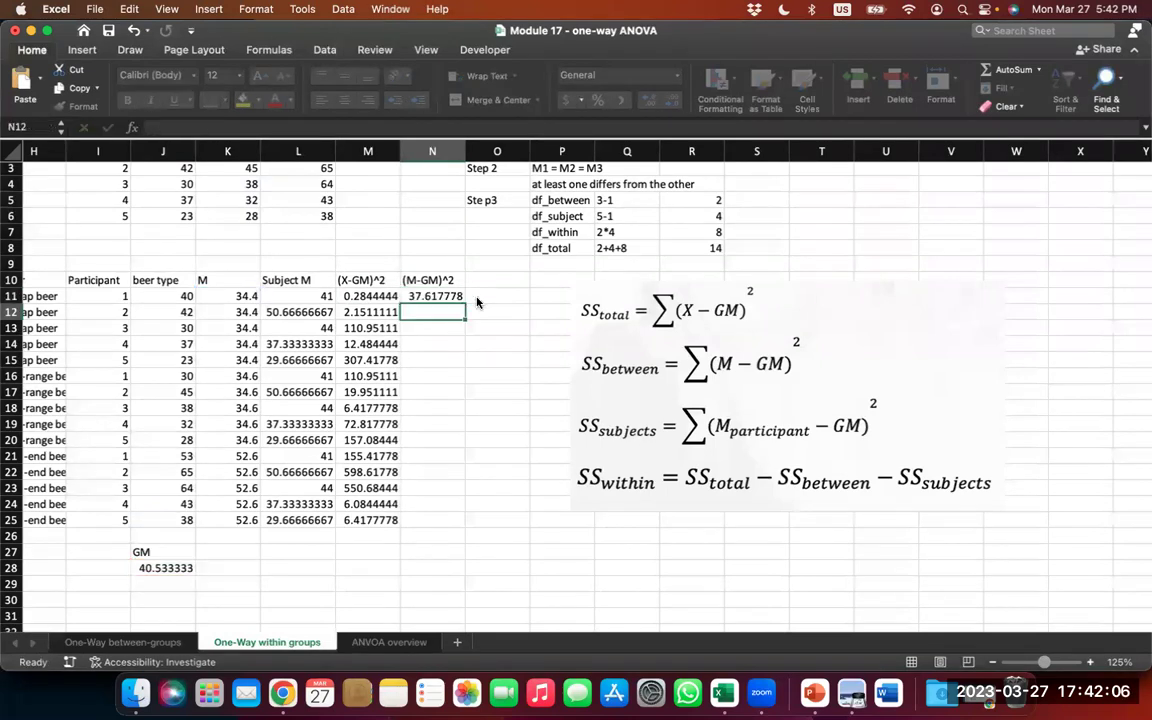
Step: Fill the (M-GM)^2 formula from N11 down to N25
click(460, 297)
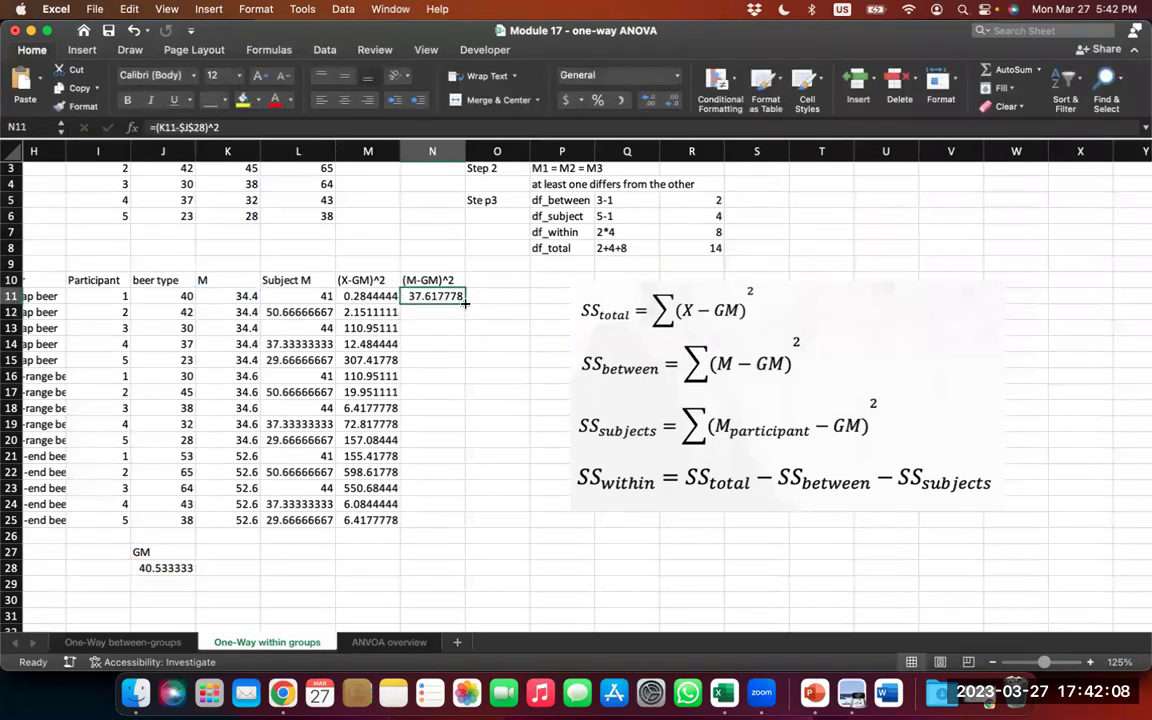
double_click(465, 303)
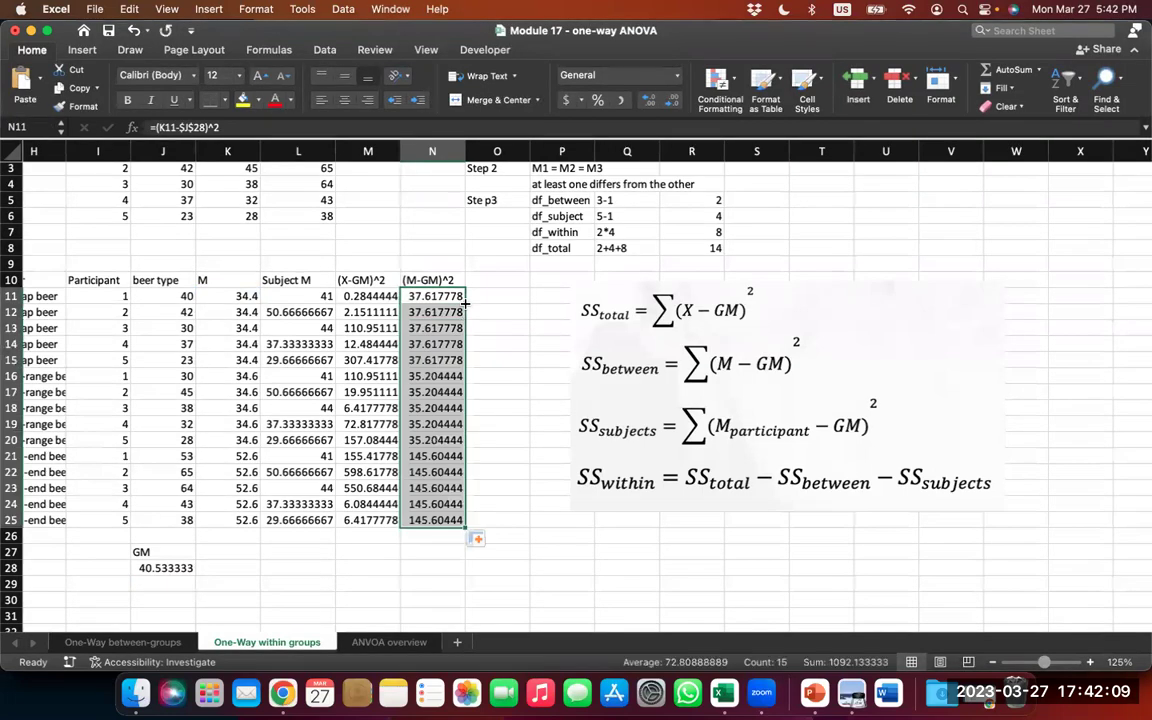
click(444, 402)
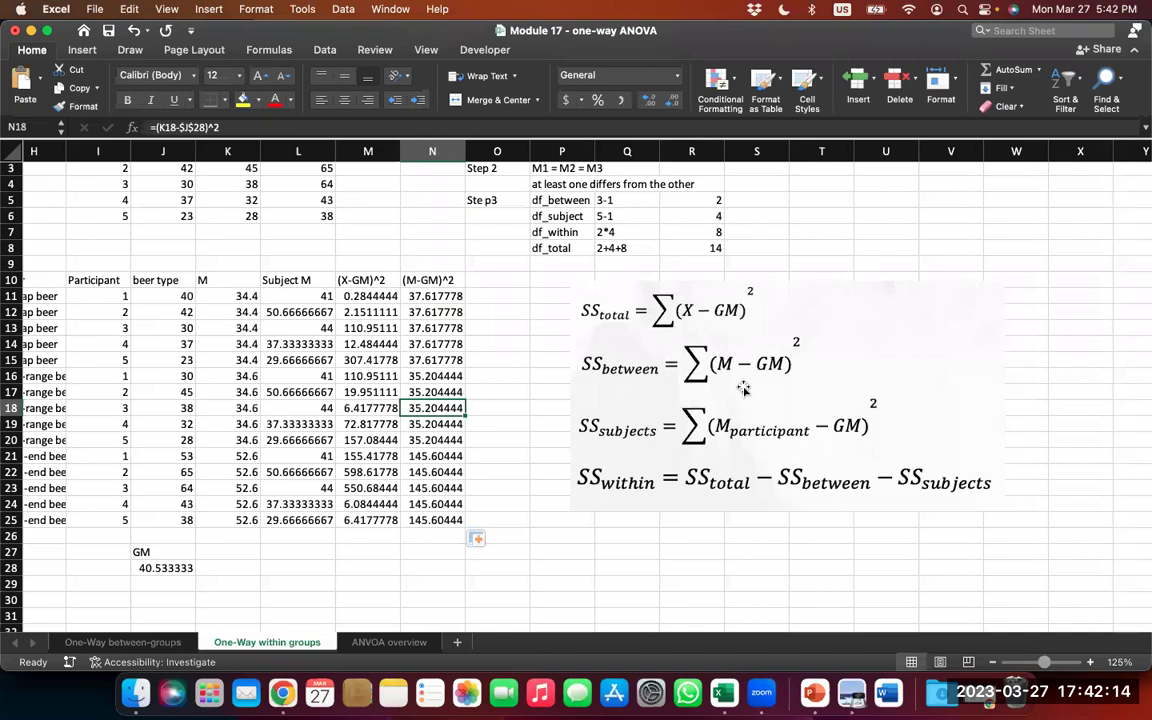
Step: Enter the column header (Mparticipant - GM)^2 in cell O10
click(499, 281)
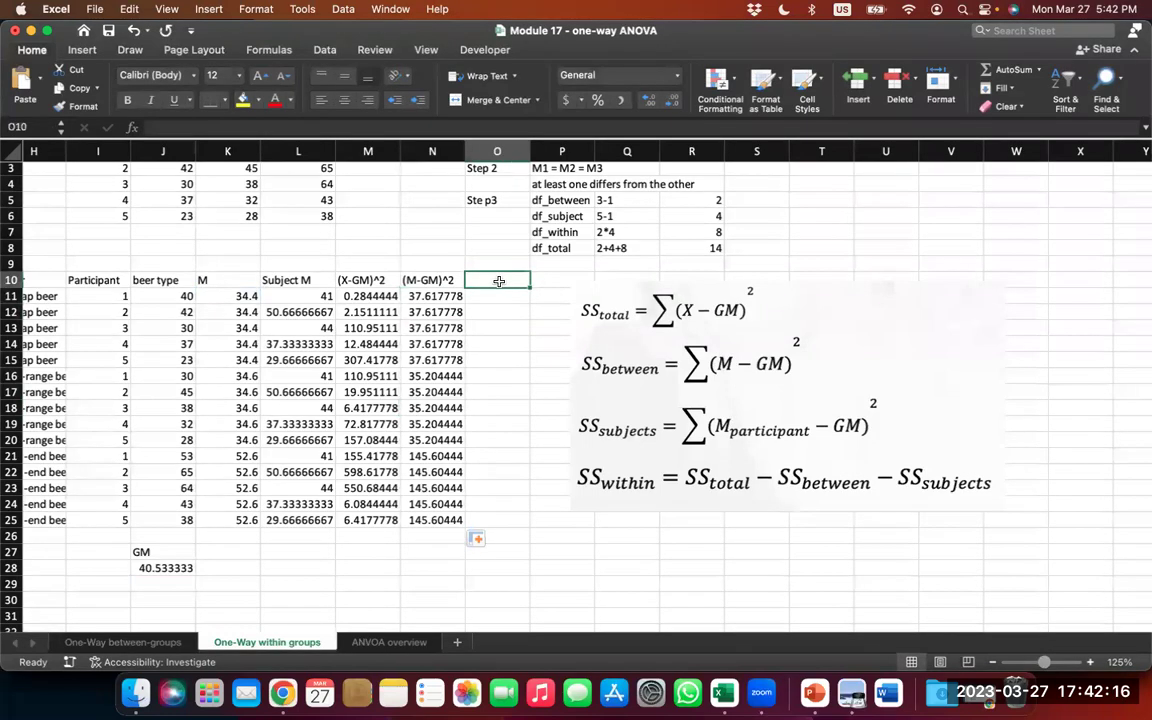
text((M)
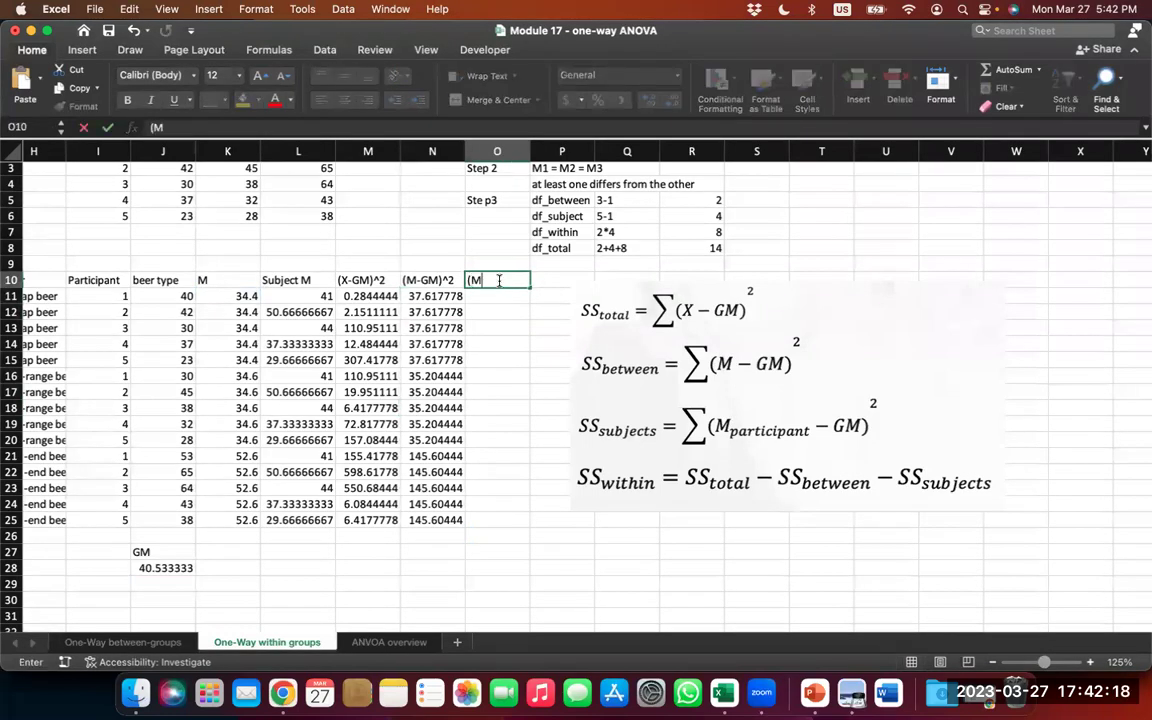
text(participant -)
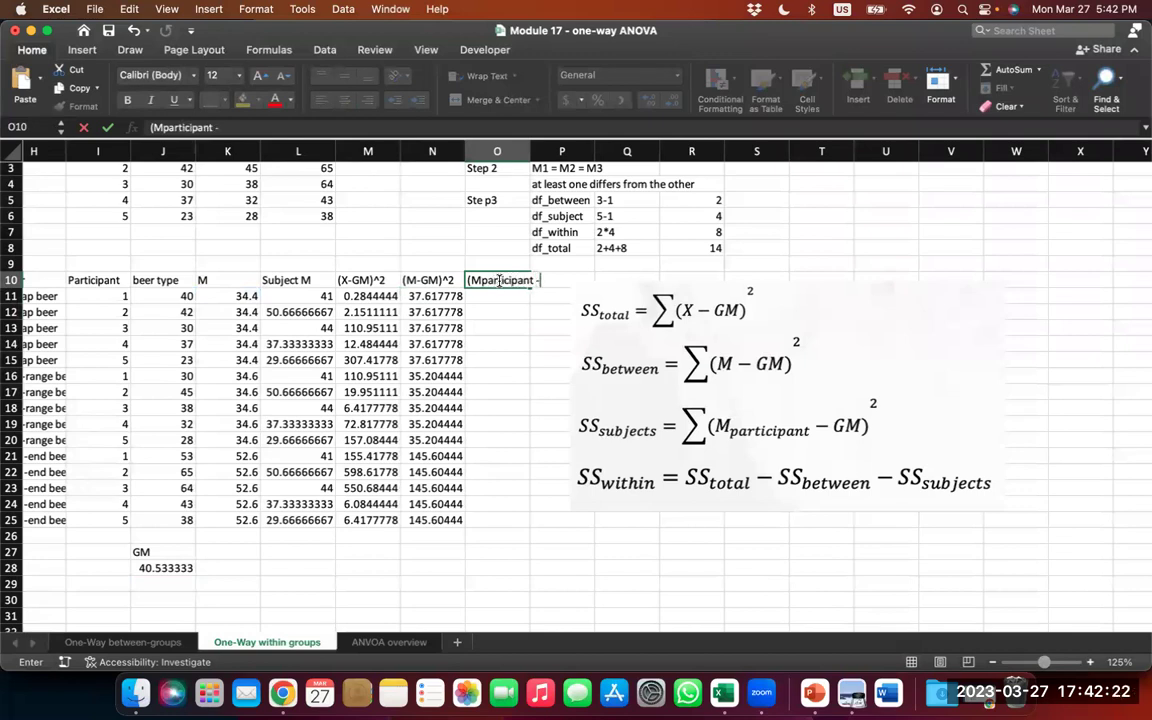
click(170, 567)
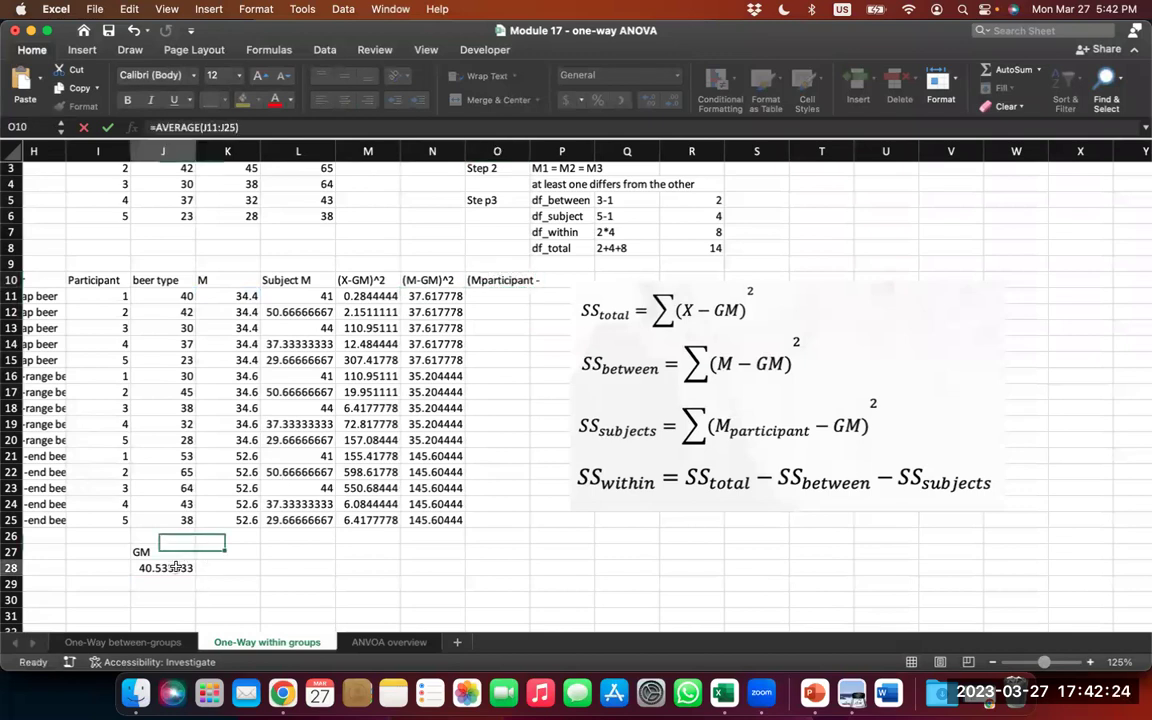
click(472, 279)
click(332, 127)
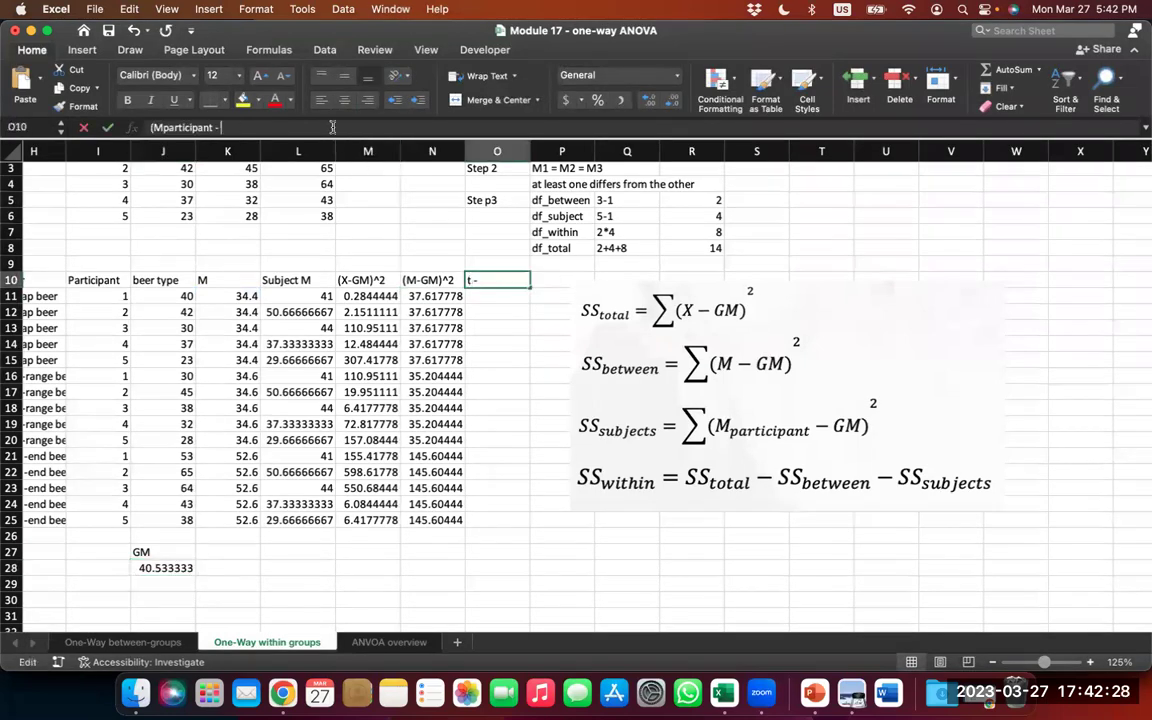
text(GM)^2)
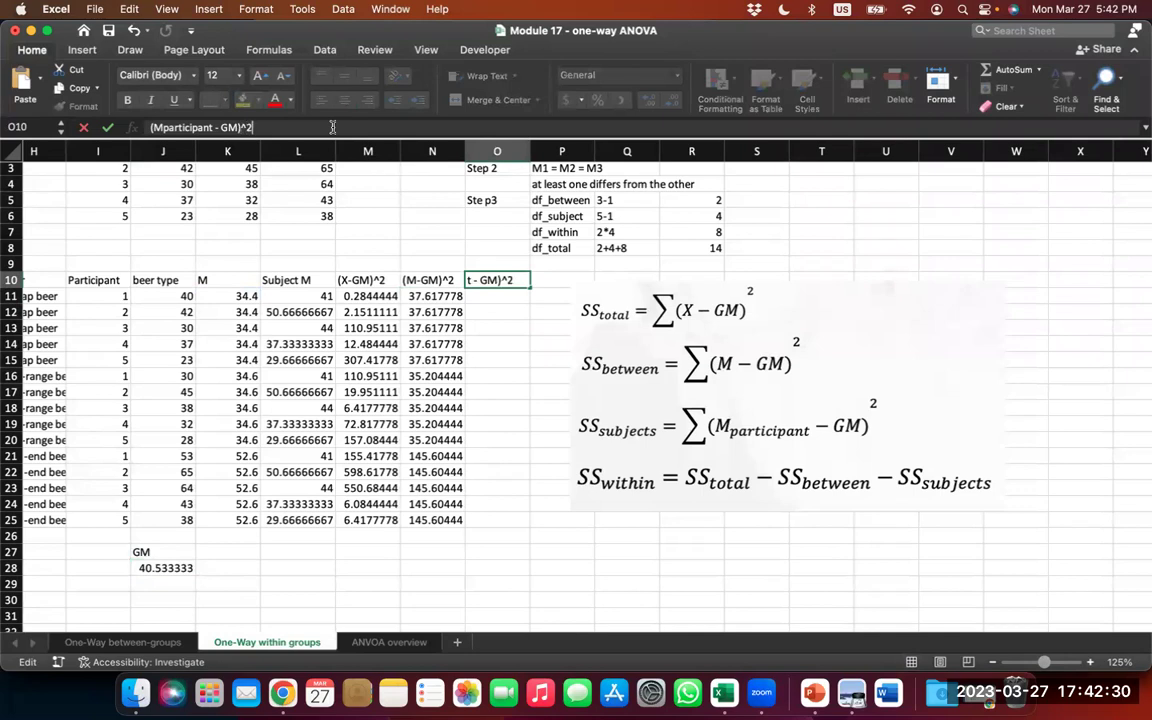
key(Return)
Step: Enter the formula =(L11-$J$28)^2 in O11 for the subject mean's squared deviation and fill it down to O25
text(=)
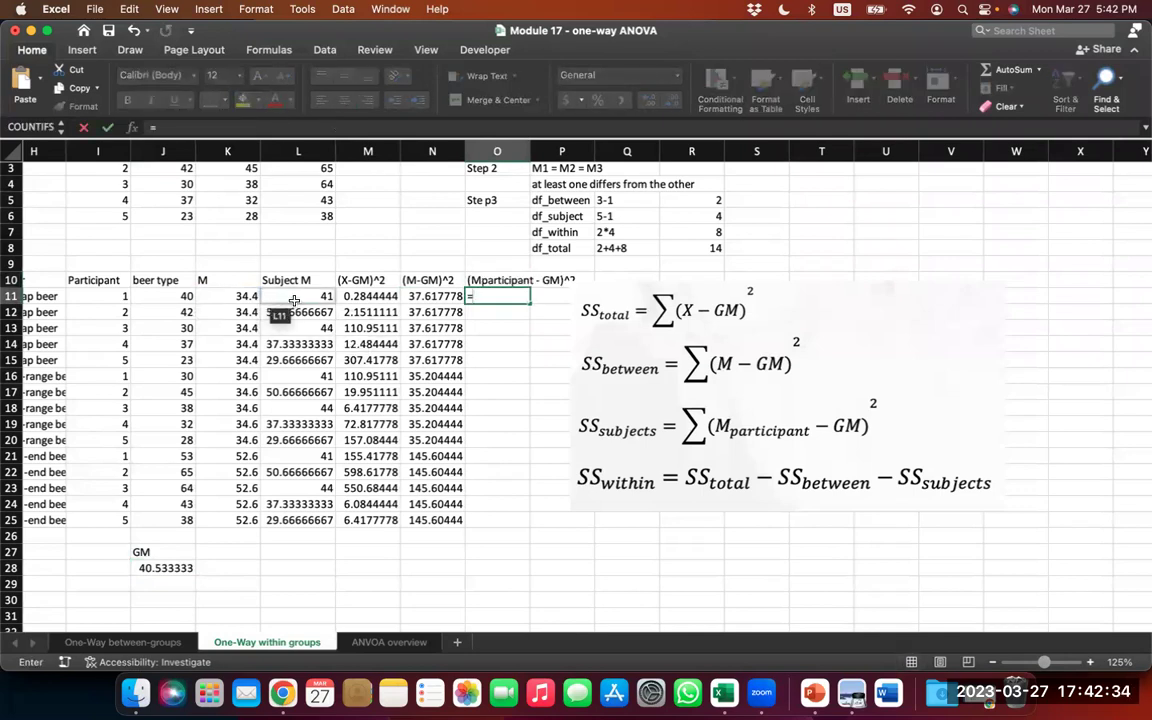
text(()
click(294, 300)
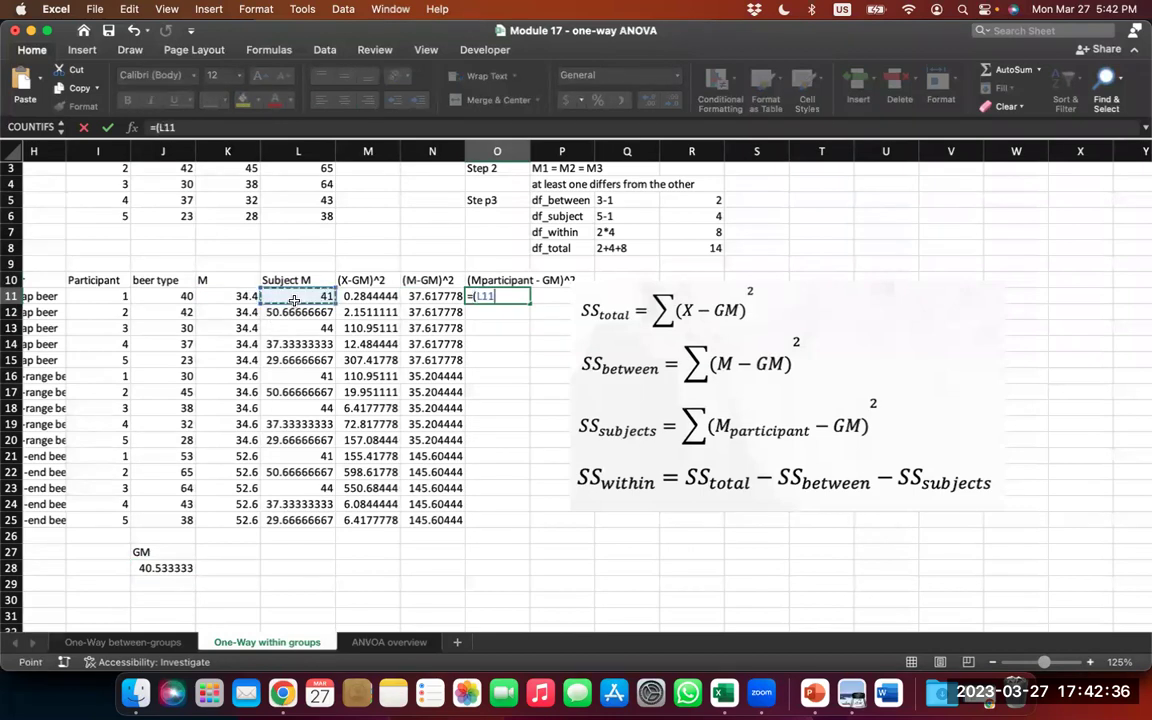
text(-)
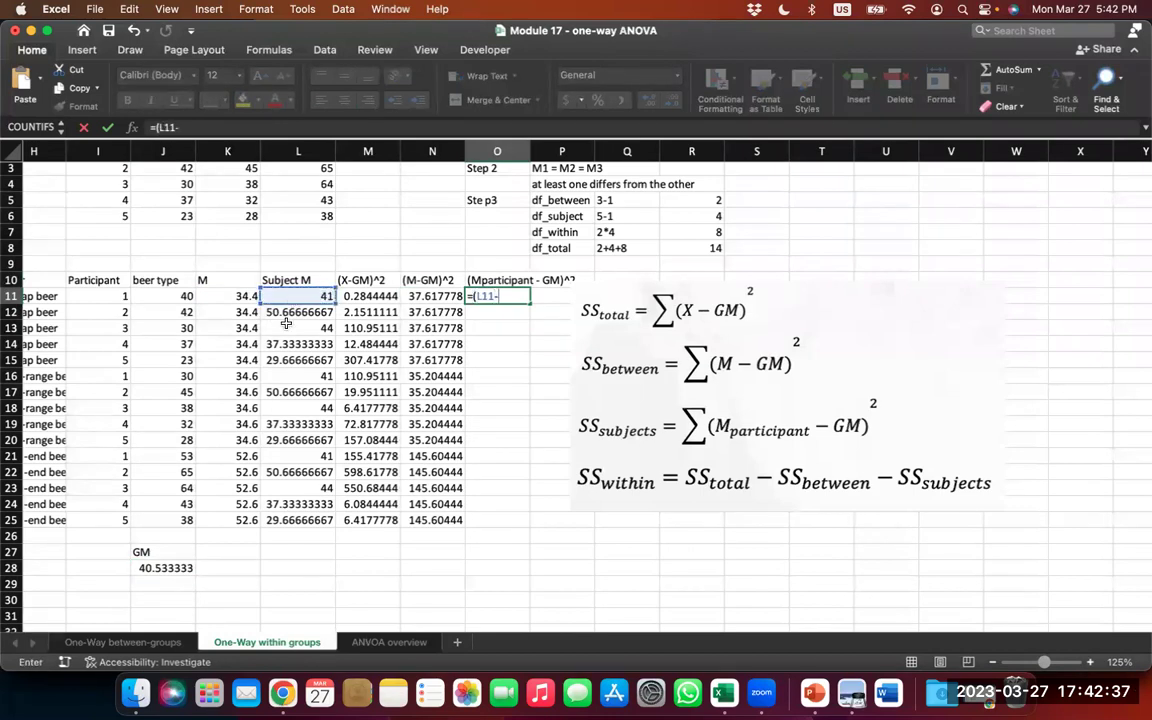
click(175, 568)
click(498, 296)
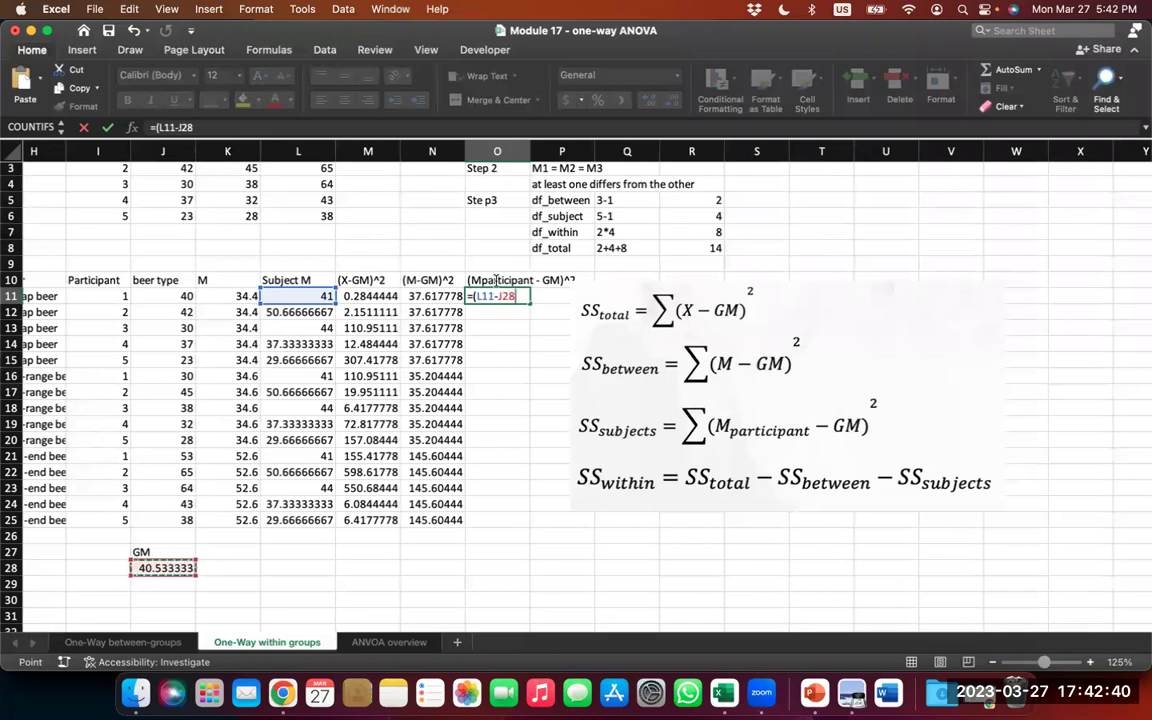
key(super+t)
text($)
text()^2)
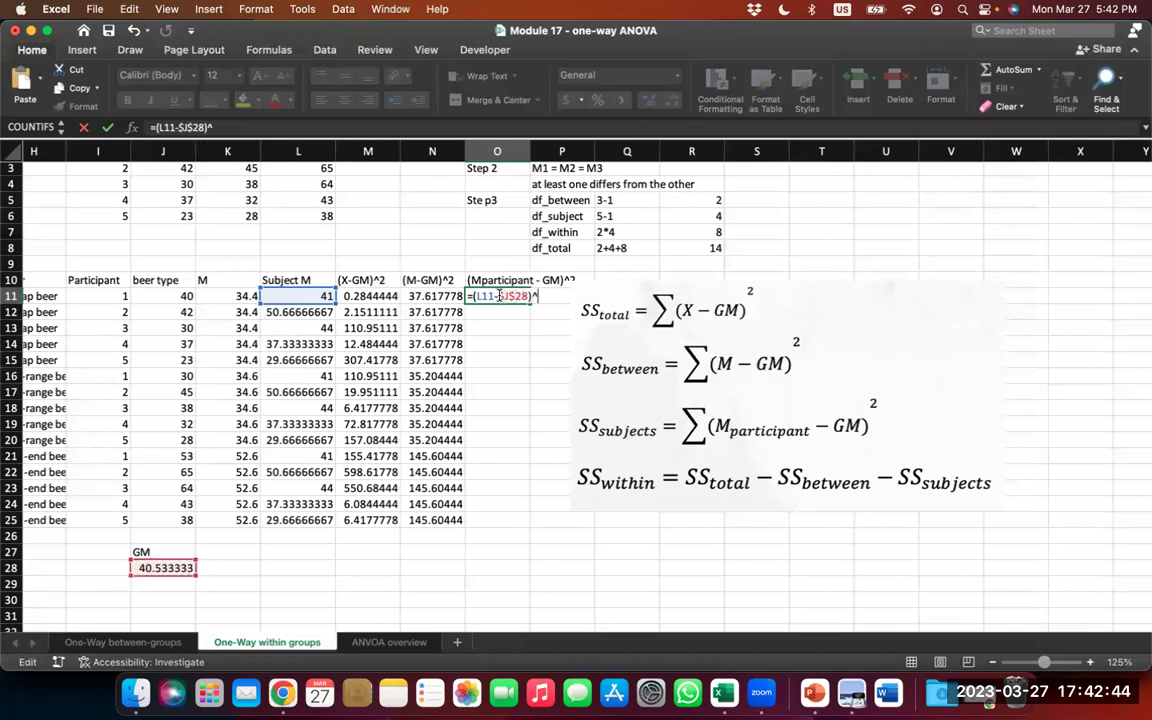
key(Return)
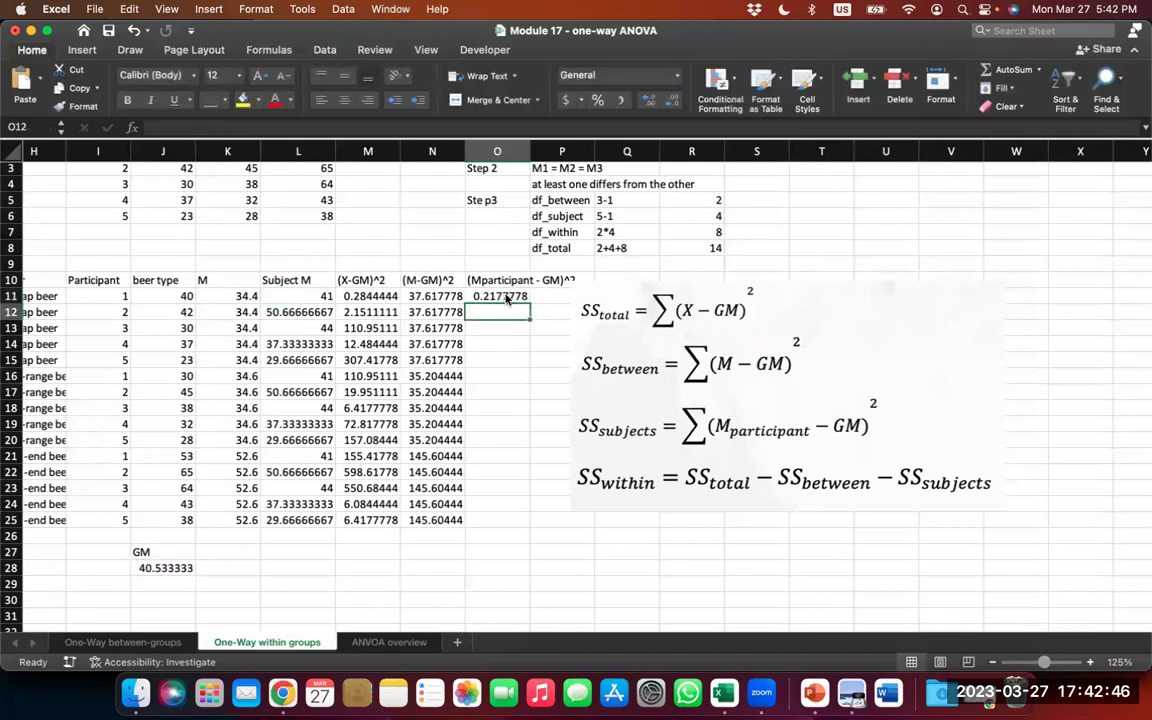
click(500, 297)
double_click(530, 303)
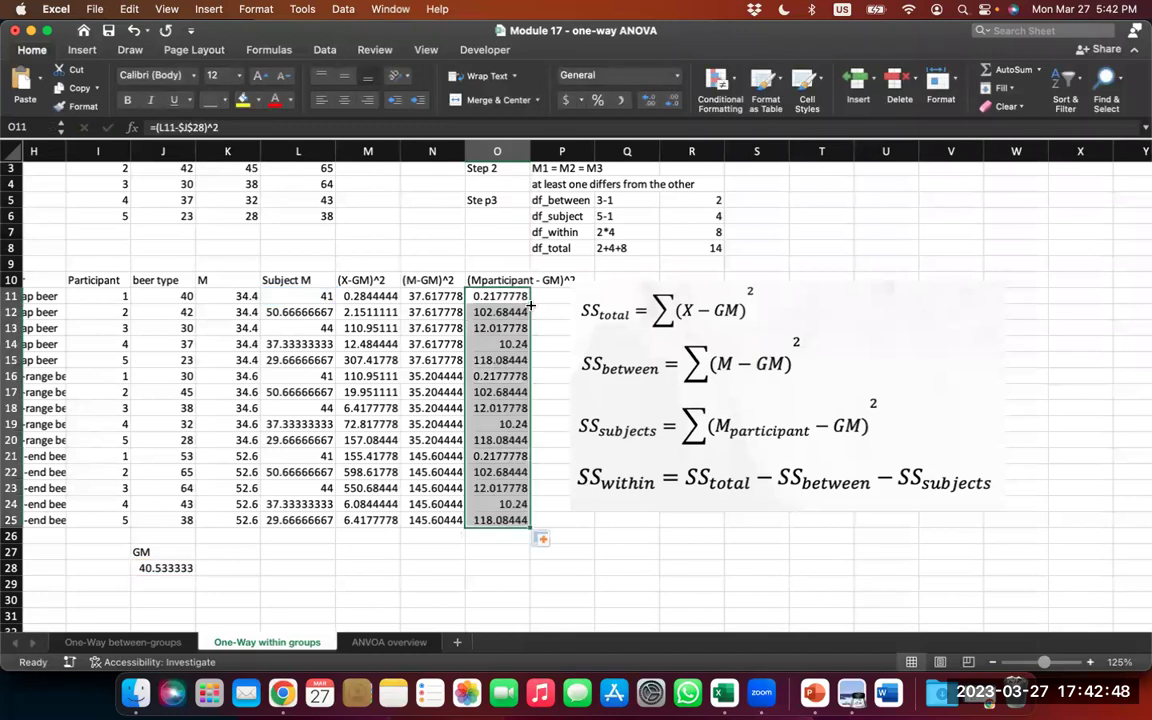
Step: Widen column O to fit its header and move the sums of squares formula picture right so it starts in column R
double_click(531, 150)
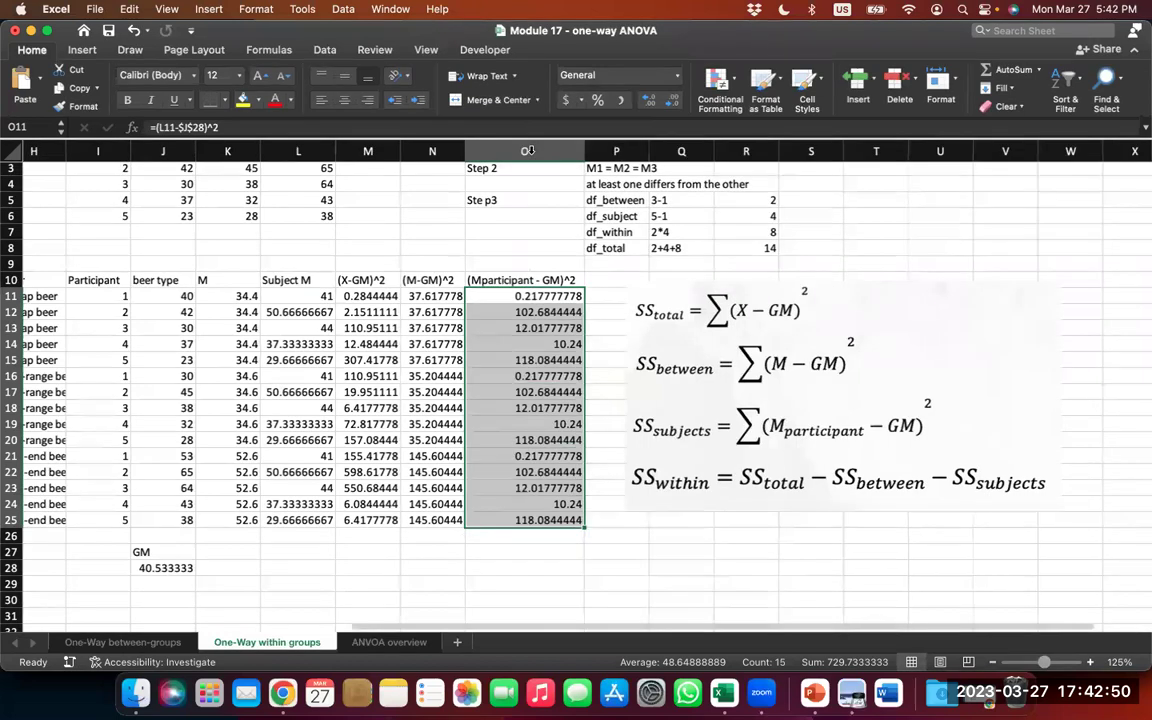
drag(680, 330, 779, 337)
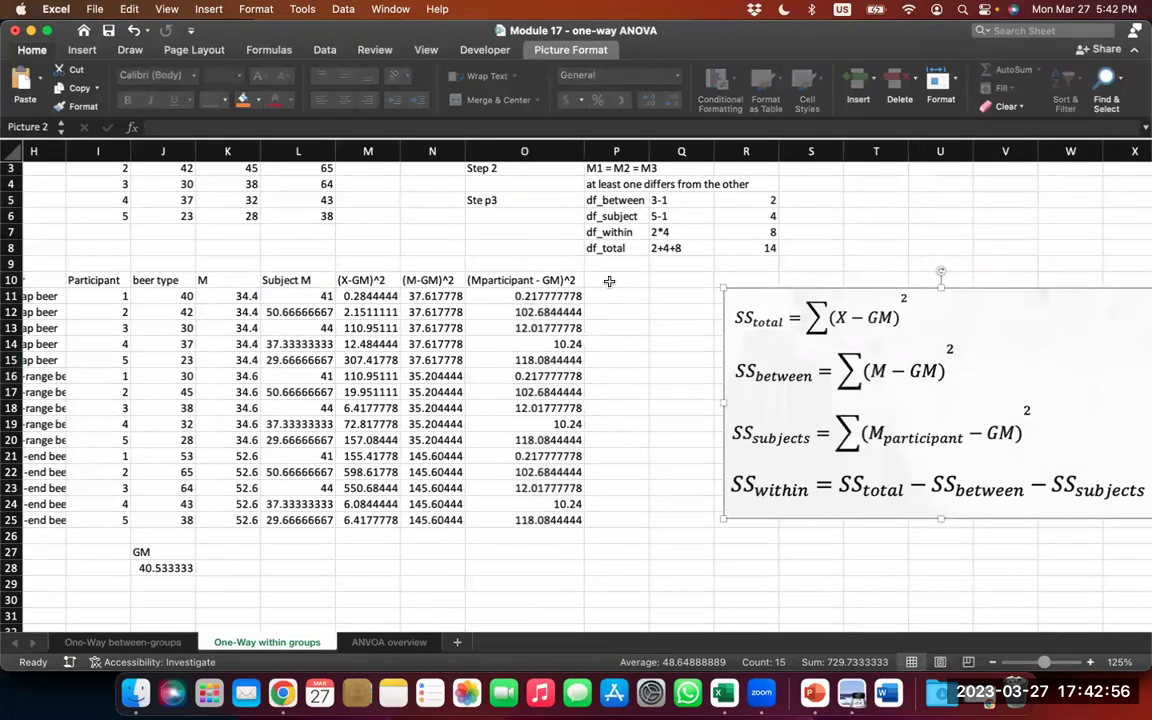
Step: Total the (X-GM)^2 column in M28 with =SUM(M11:M25)
click(356, 565)
double_click(355, 566)
text(=)
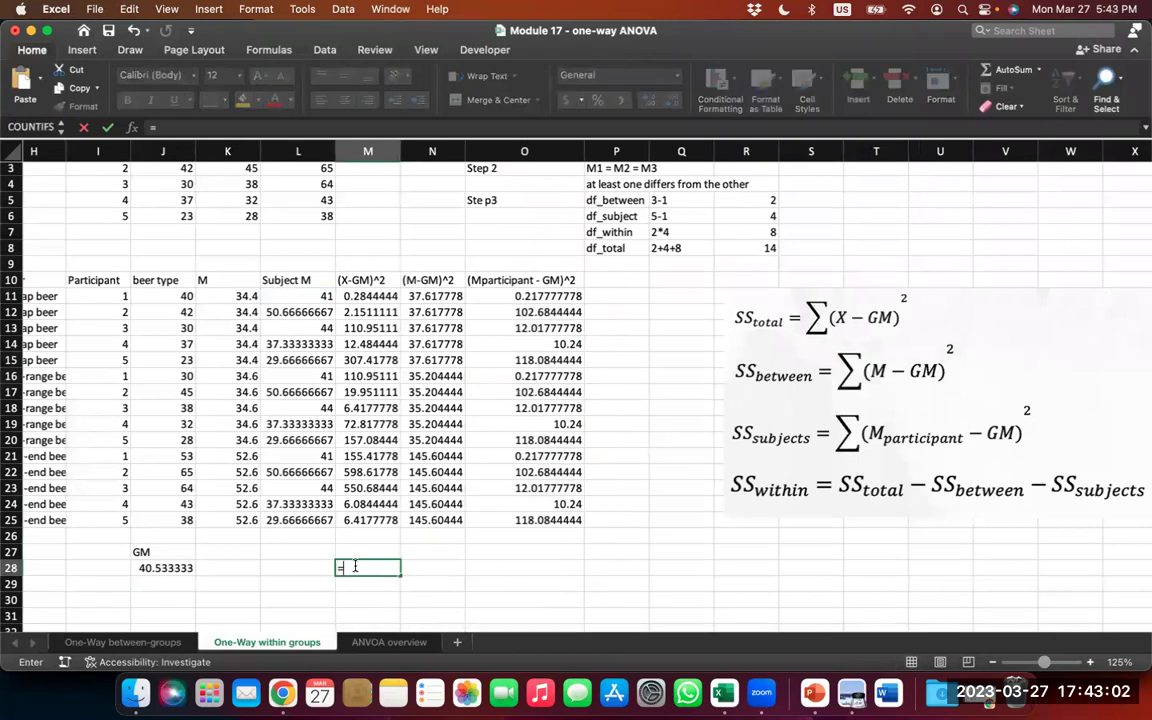
text(sum(m11:m24)
key(BackSpace)
text(5)
key(Return)
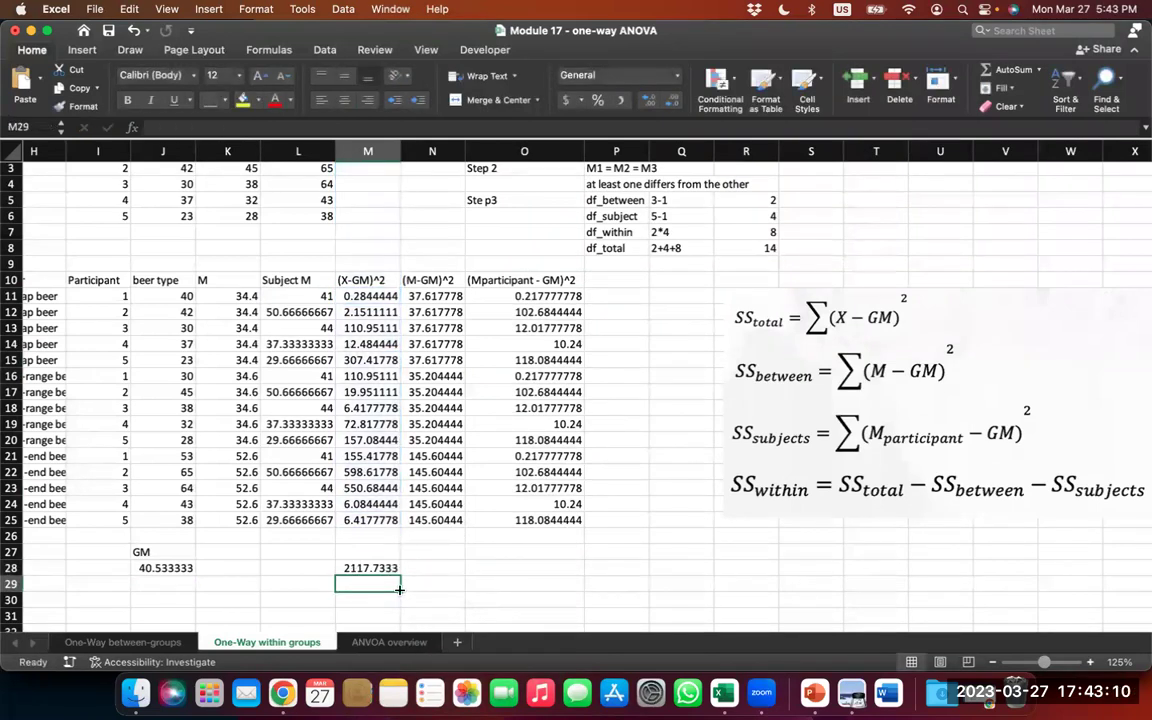
Step: Fill the sum formula from M28 across to N28 and O28 and check the ranges the copied formulas cover
click(394, 568)
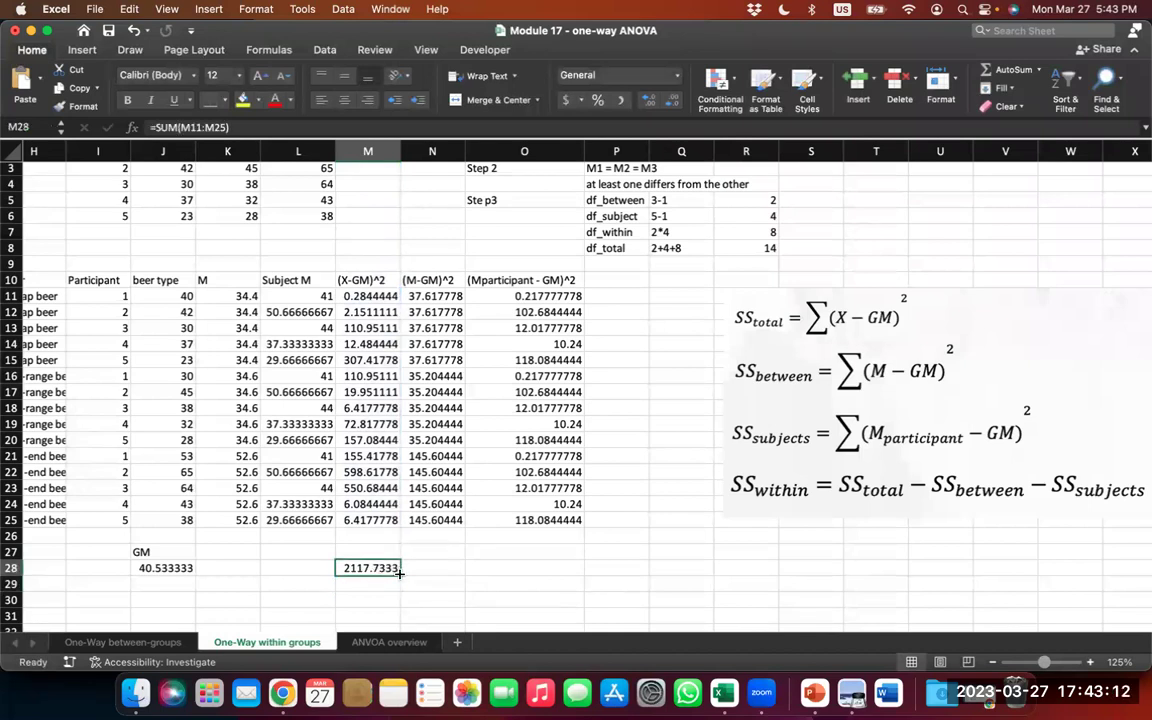
drag(399, 572, 543, 574)
double_click(425, 567)
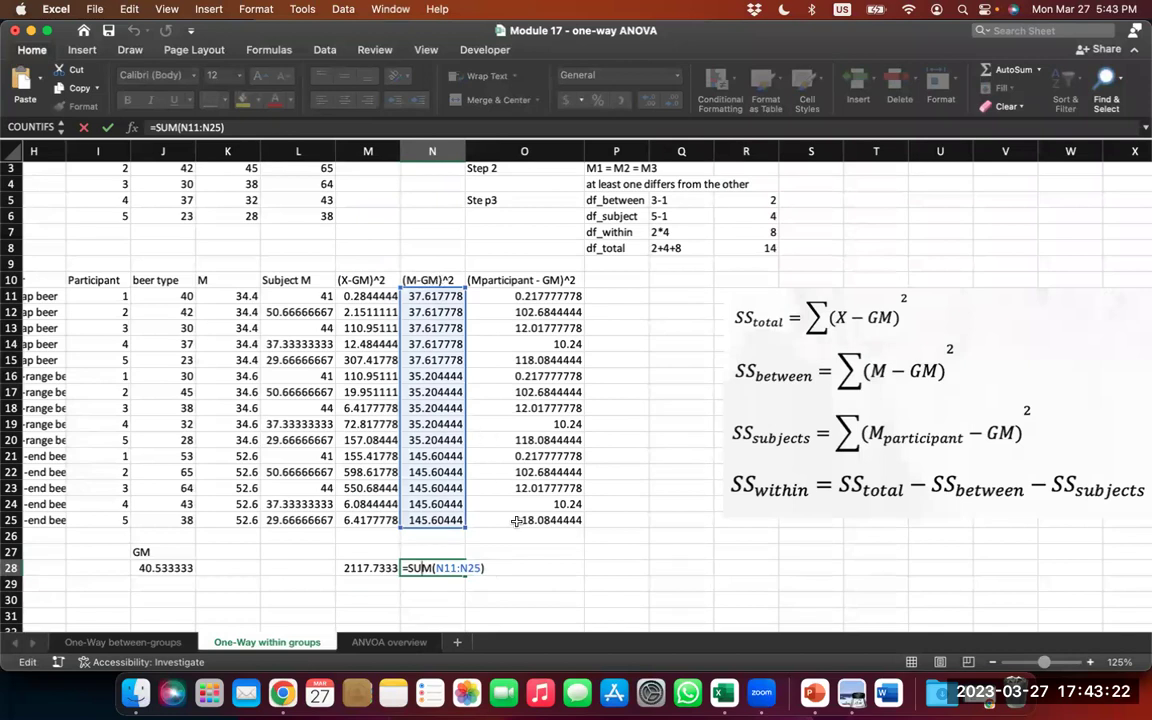
key(Escape)
click(558, 568)
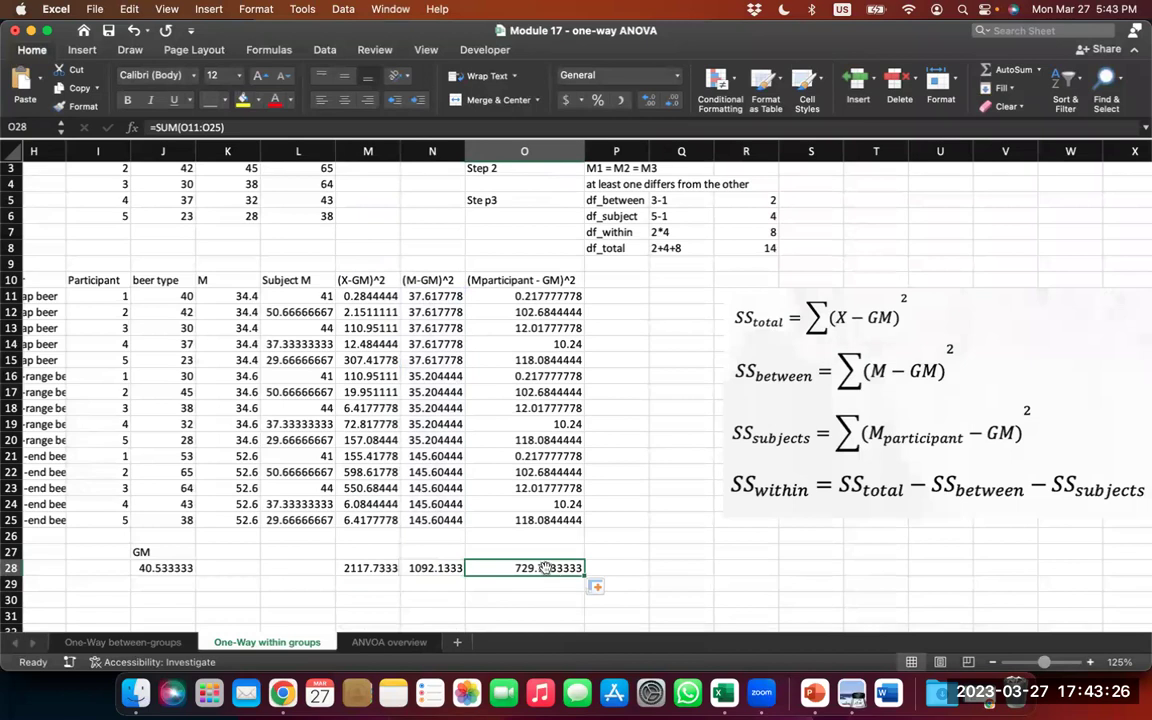
double_click(545, 568)
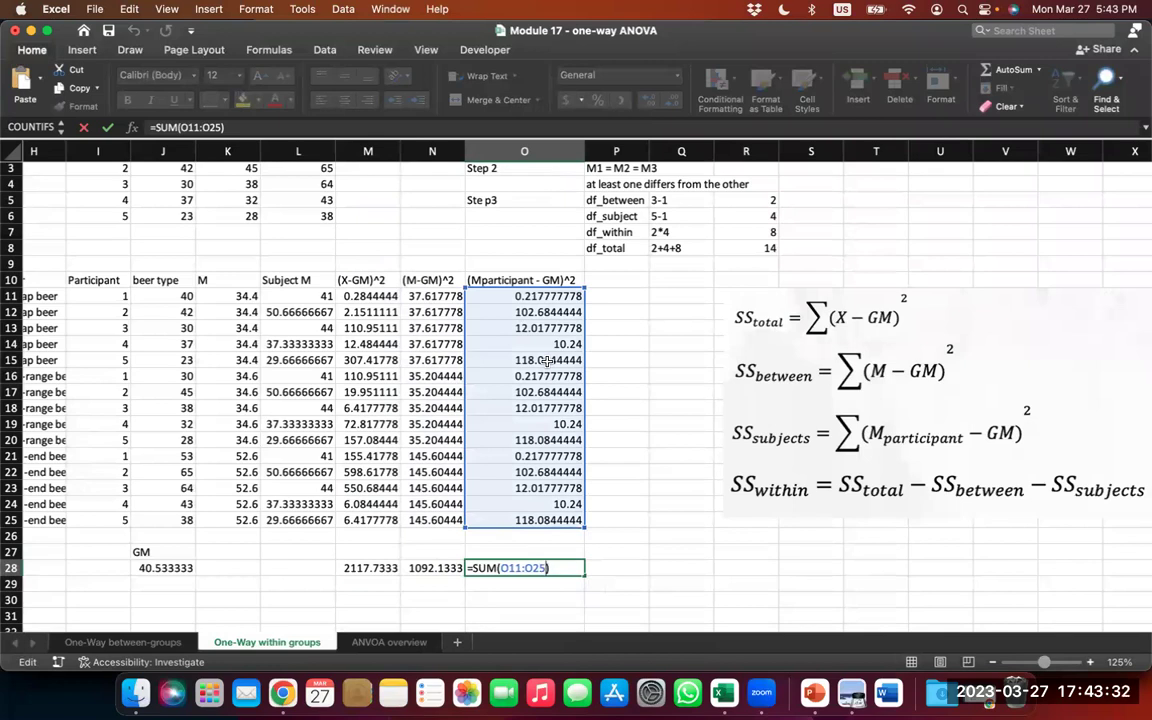
Step: Label the sums in M27 to P27 as SS_total, SS_between, SS_subject and SS_within
key(Return)
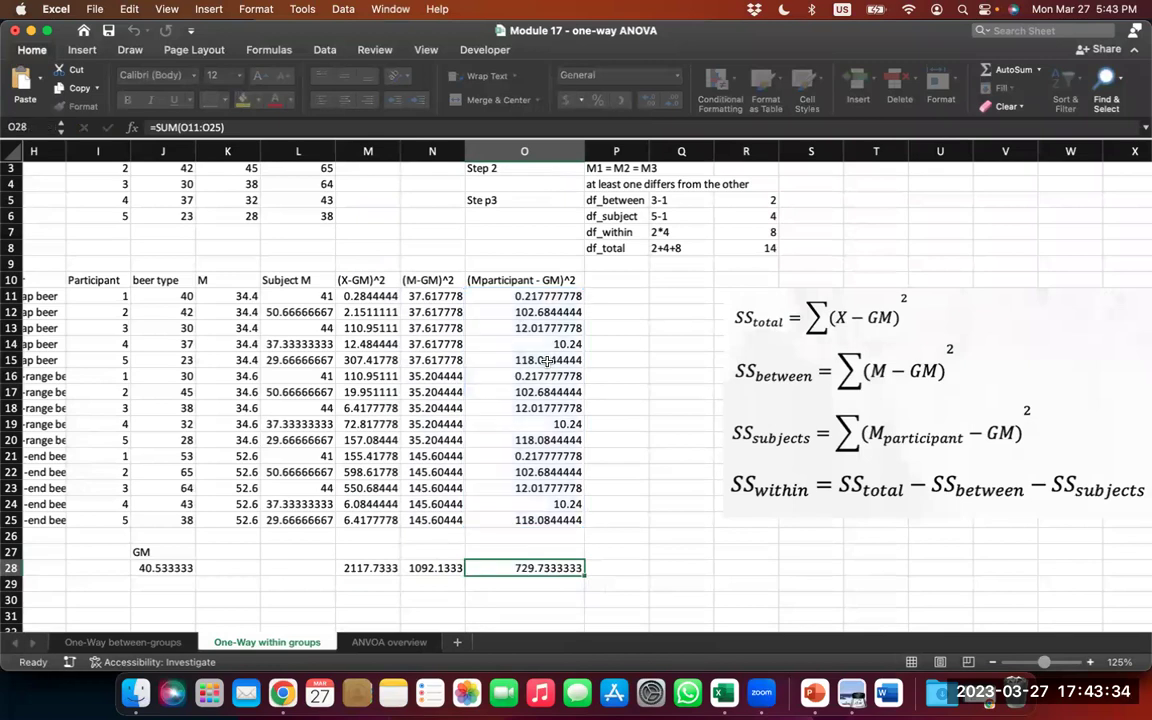
click(377, 548)
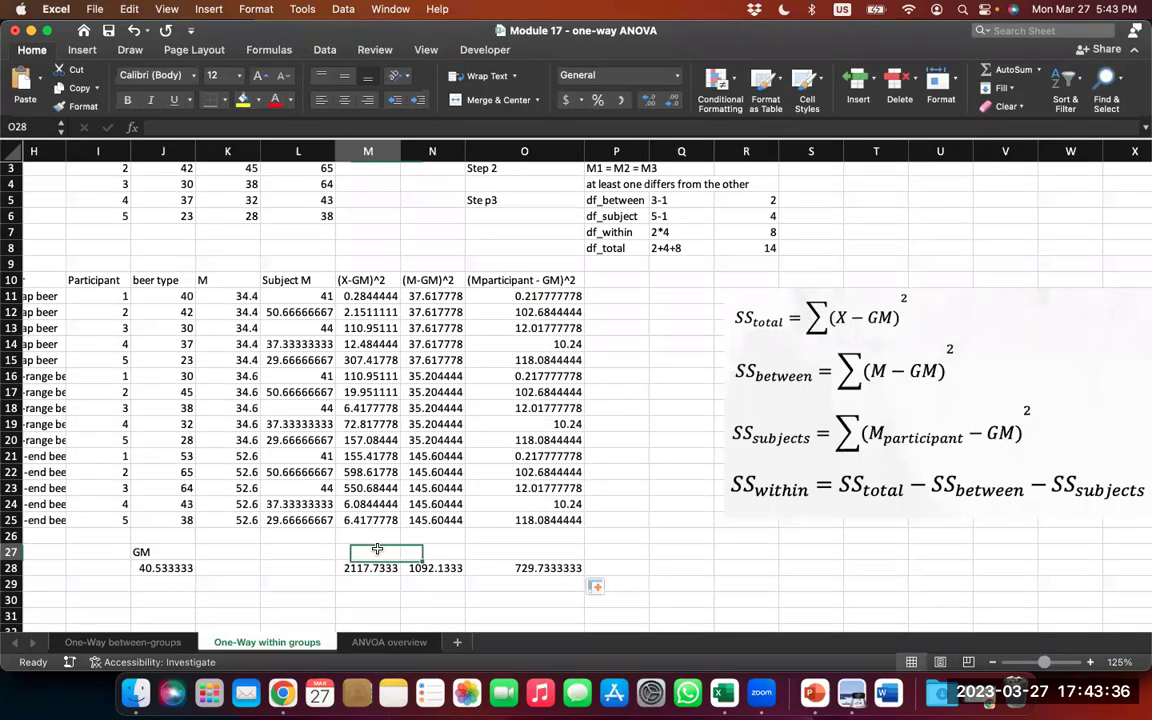
text(SS_total)
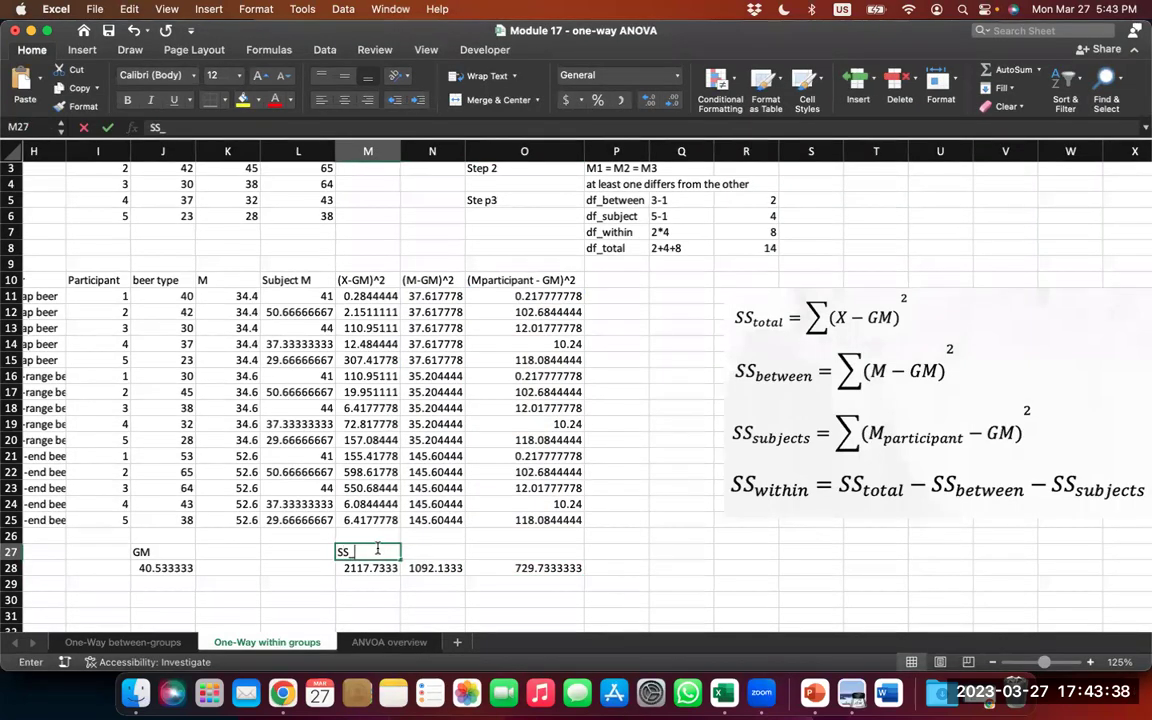
key(Tab)
text(S_between)
key(Tab)
text(SS_subjce)
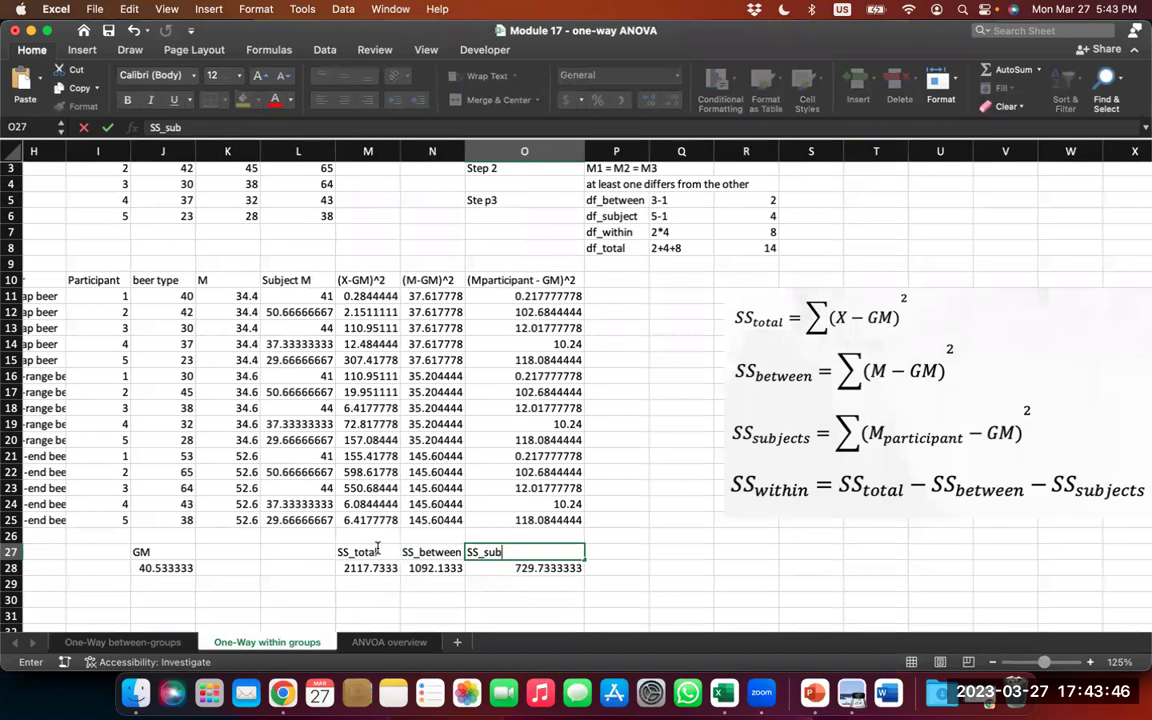
key(BackSpace)
key(BackSpace)
text(ec)
key(Tab)
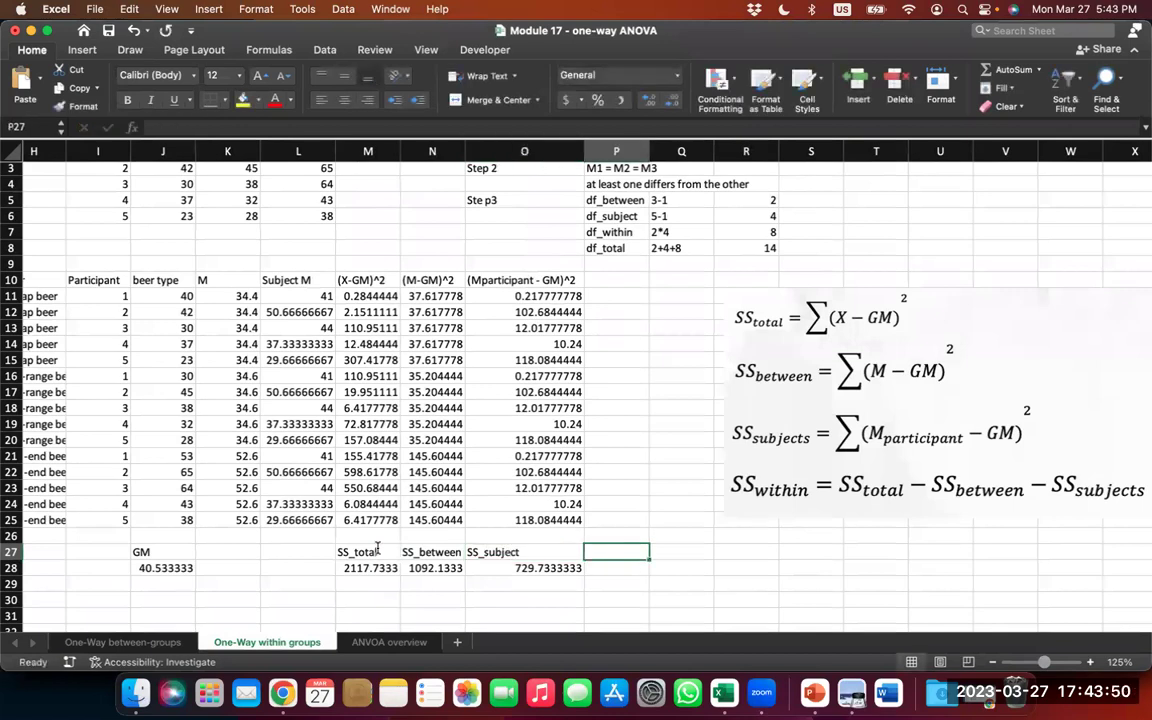
text(S)
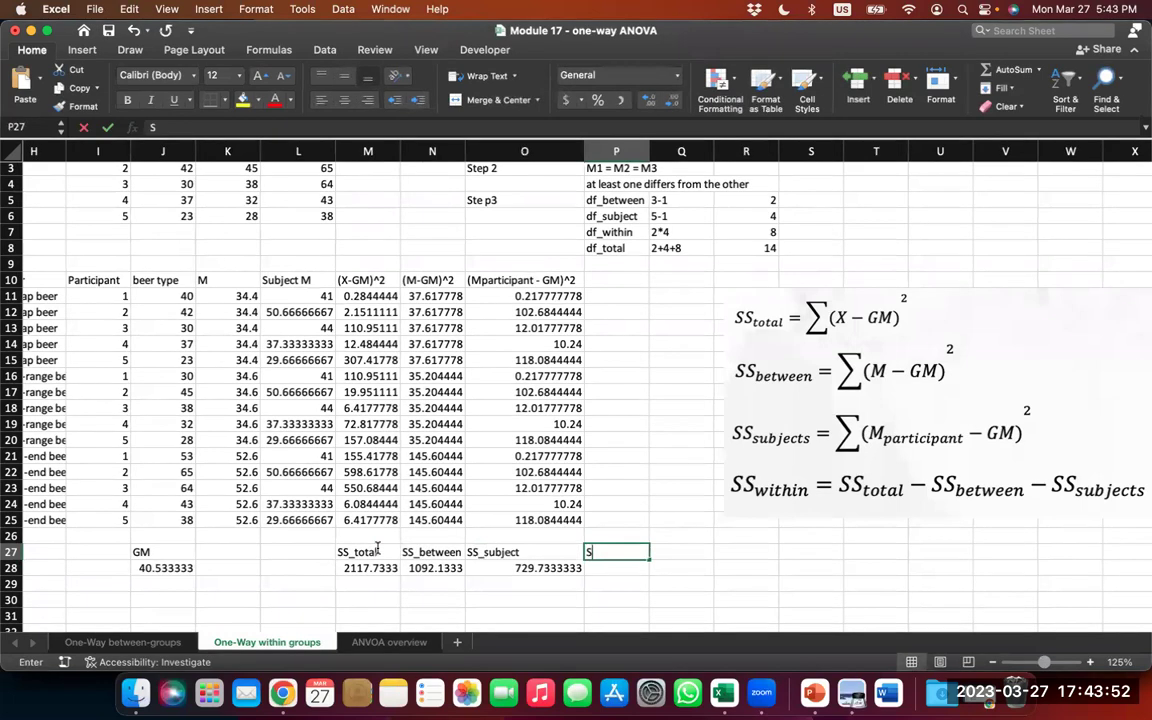
text(S_within)
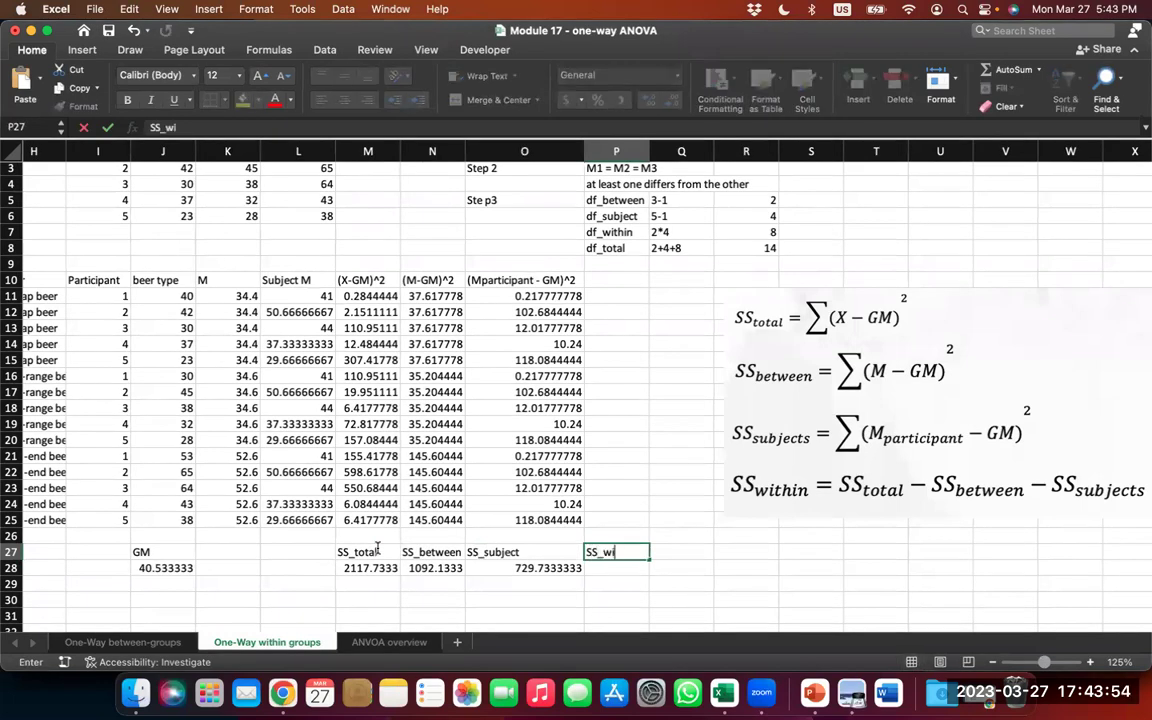
key(Return)
Step: Calculate the within sum of squares in P28 with the formula =M28-N28-O28
key(Left)
key(Left)
key(Left)
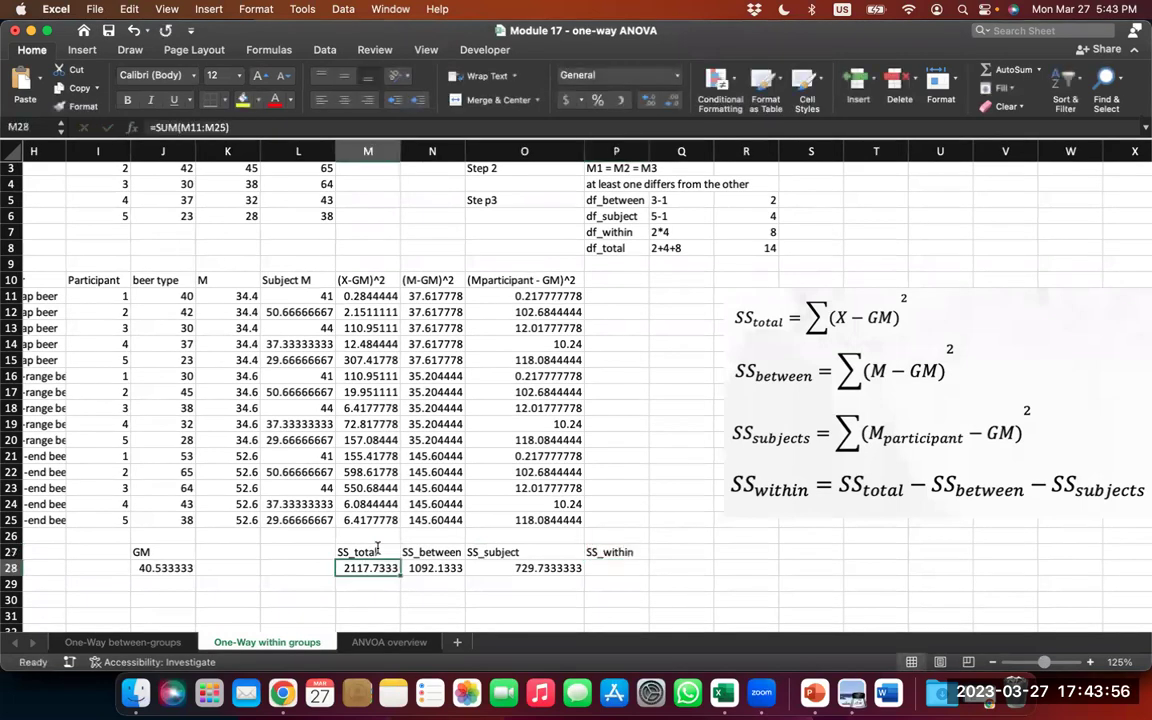
key(Right)
key(Right)
key(Right)
key(Right)
key(Left)
text(=)
key(Left)
key(Left)
key(Left)
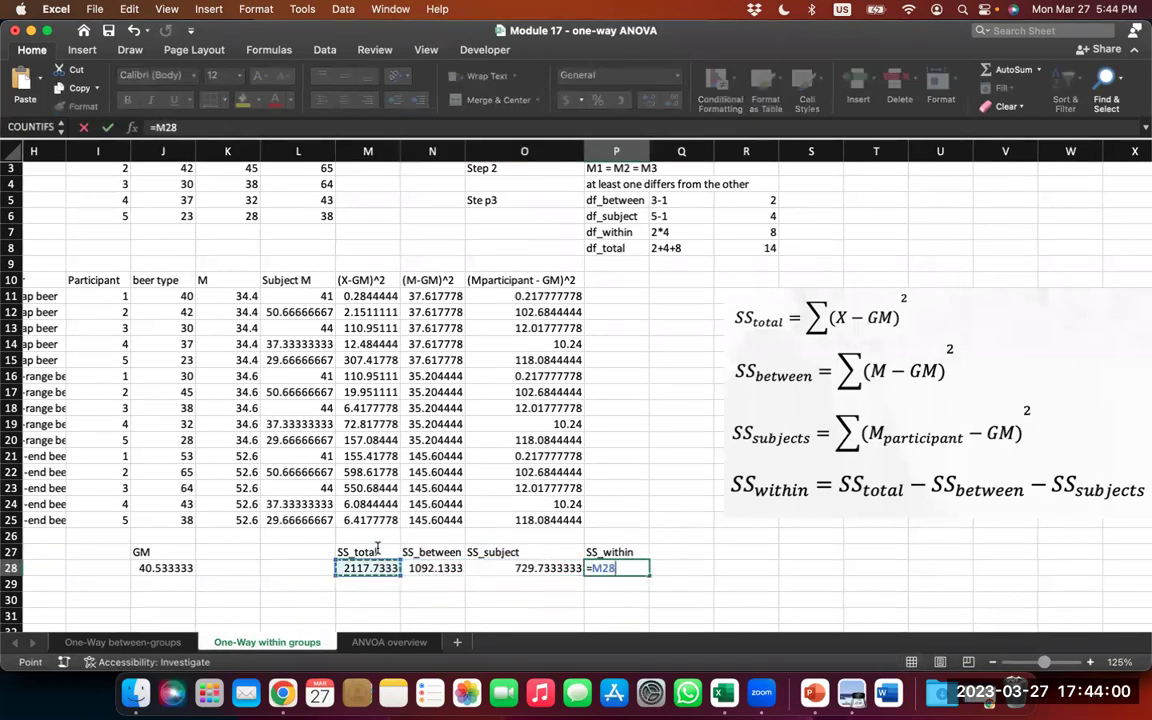
text(-)
key(Left)
key(Left)
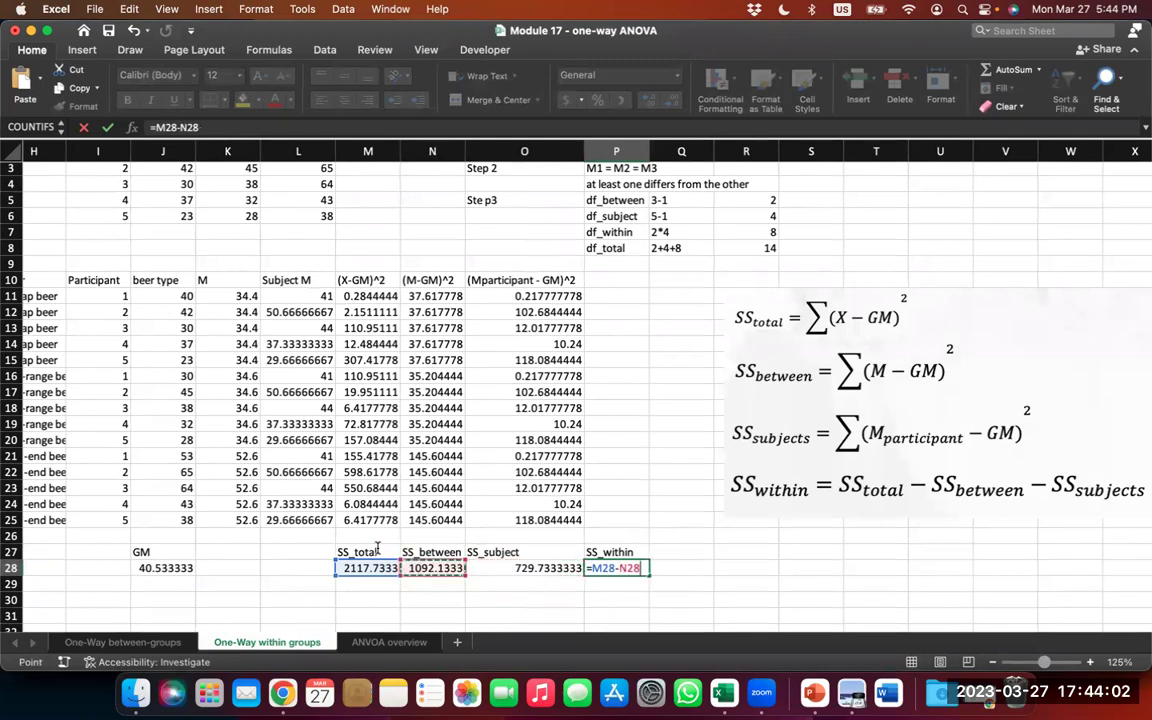
text(-)
key(Left)
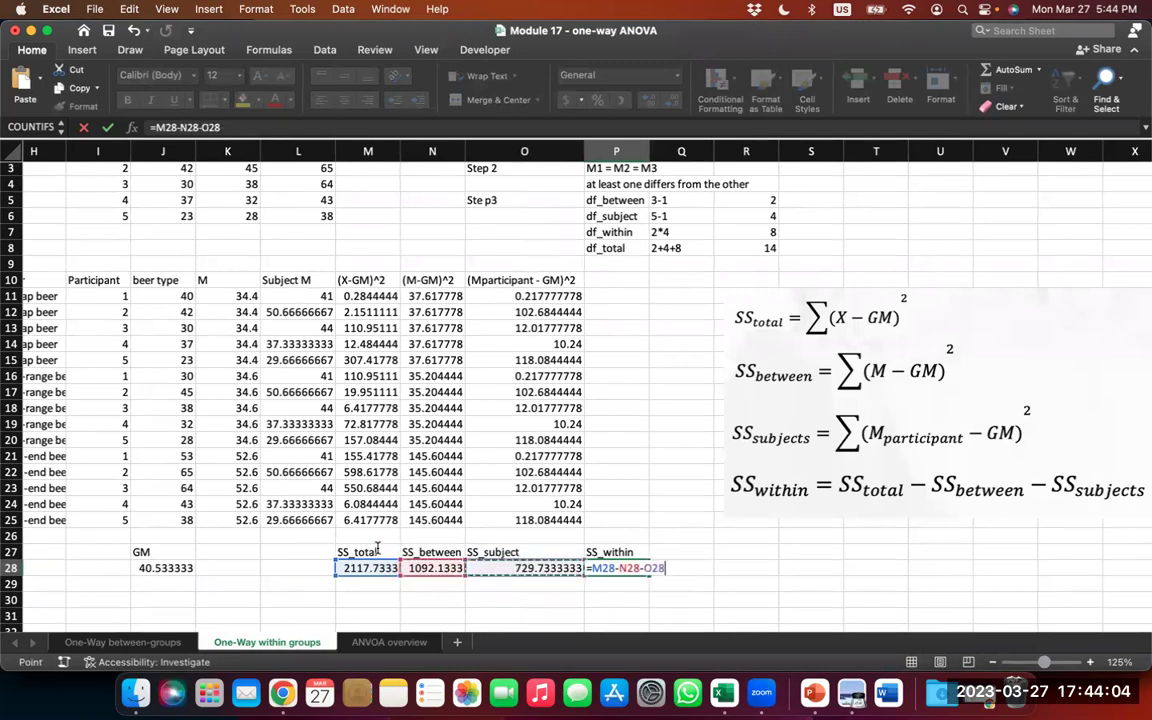
key(Return)
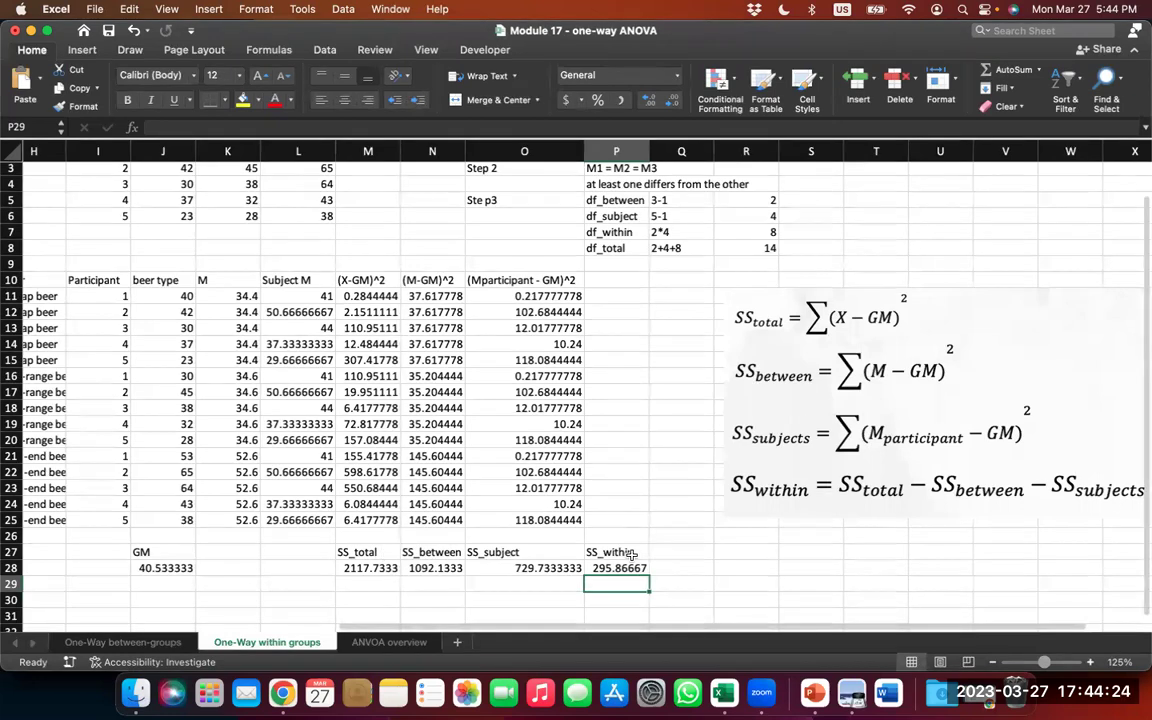
scroll(621, 567, down, 5)
scroll(621, 567, left, 1)
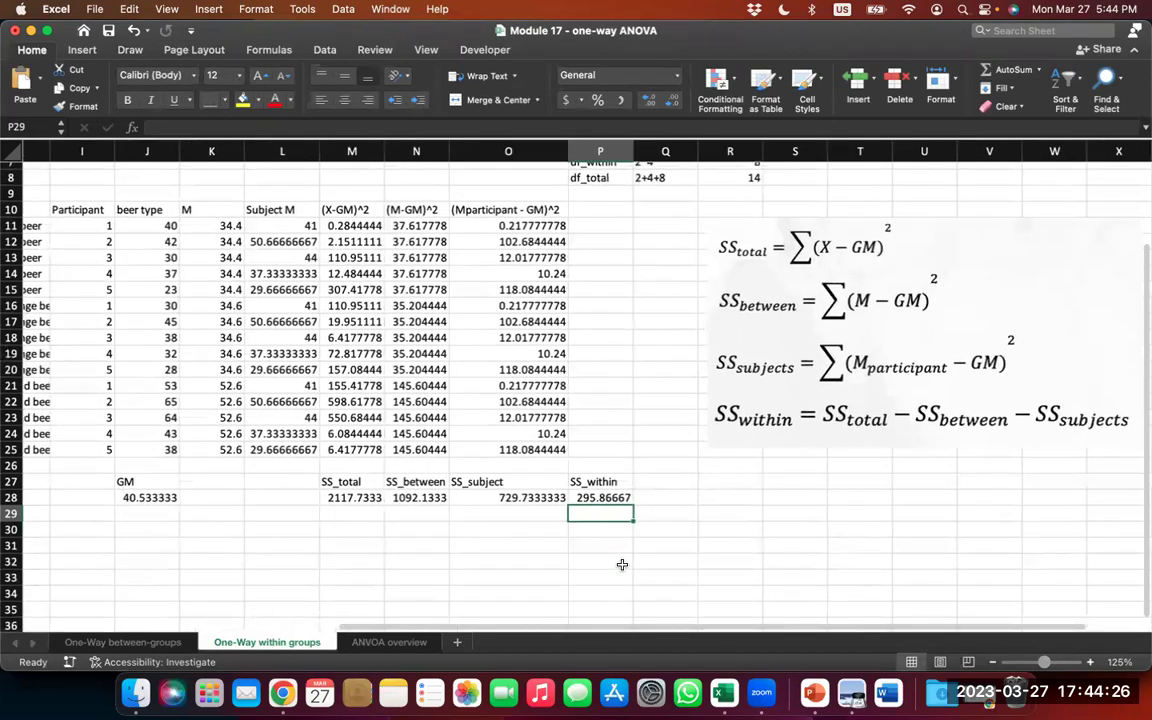
scroll(622, 565, down, 2)
scroll(622, 565, left, 1)
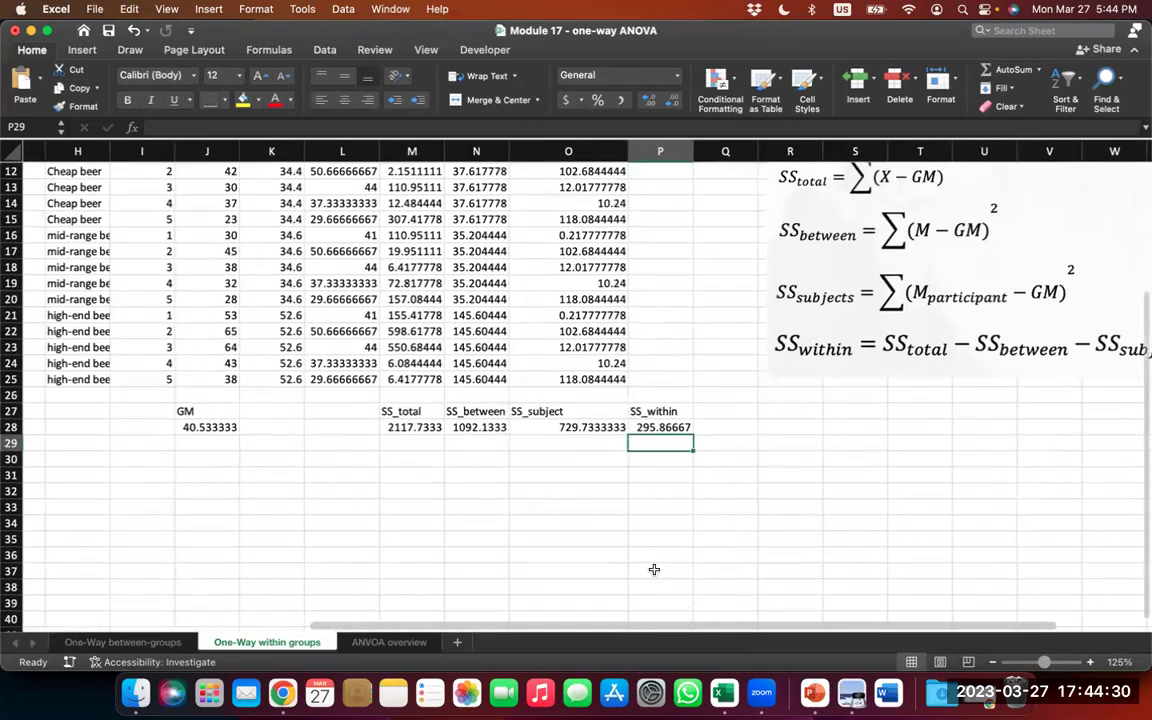
scroll(653, 568, up, 3)
scroll(653, 568, right, 1)
scroll(653, 570, up, 3)
scroll(653, 570, right, 2)
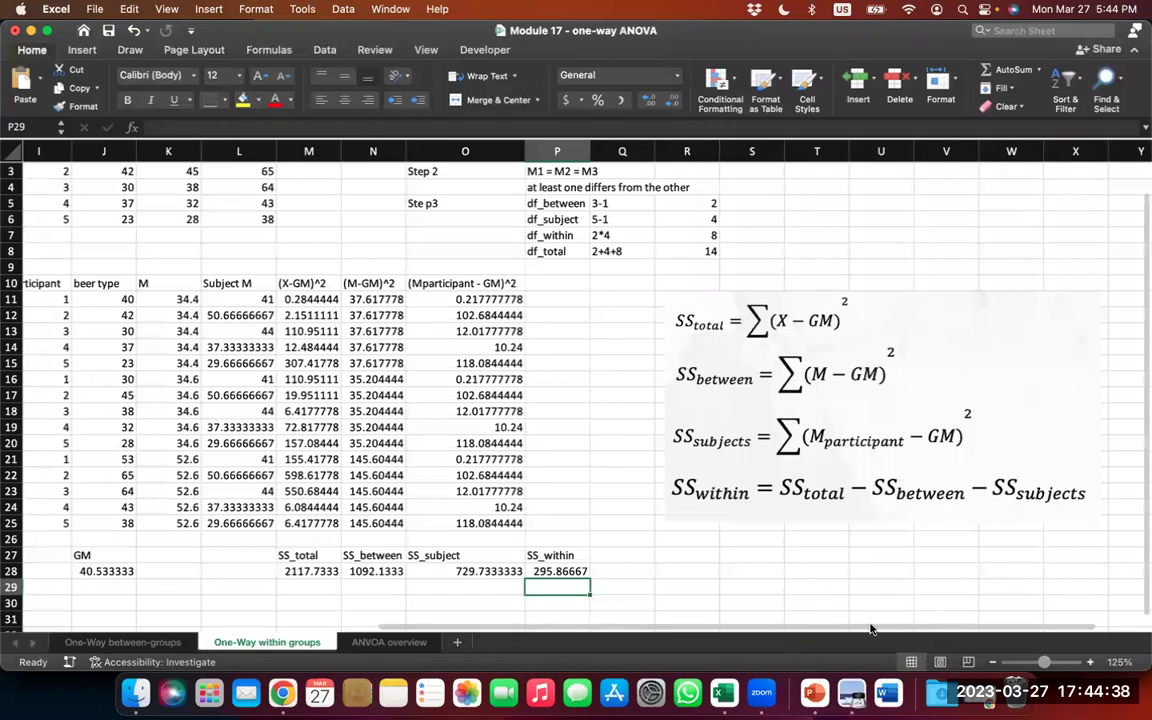
Step: Switch to Preview, open F score table.pdf and select the .050 critical value for numerator df 2 and denominator df 12
click(855, 694)
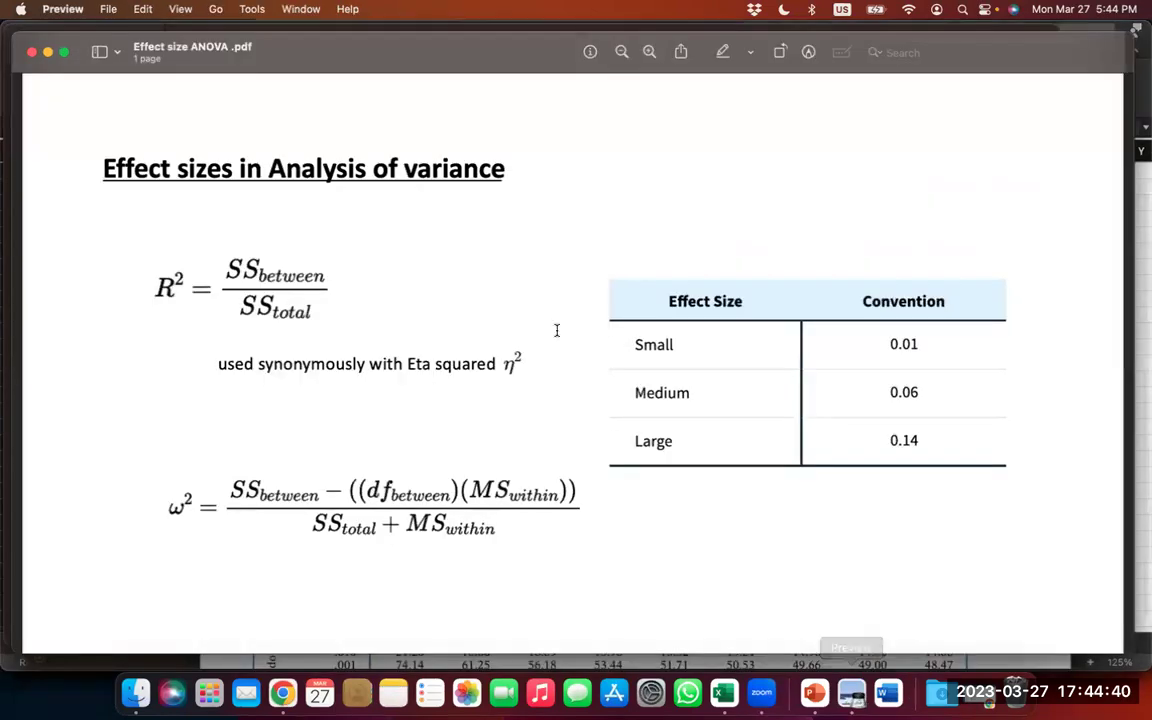
click(300, 9)
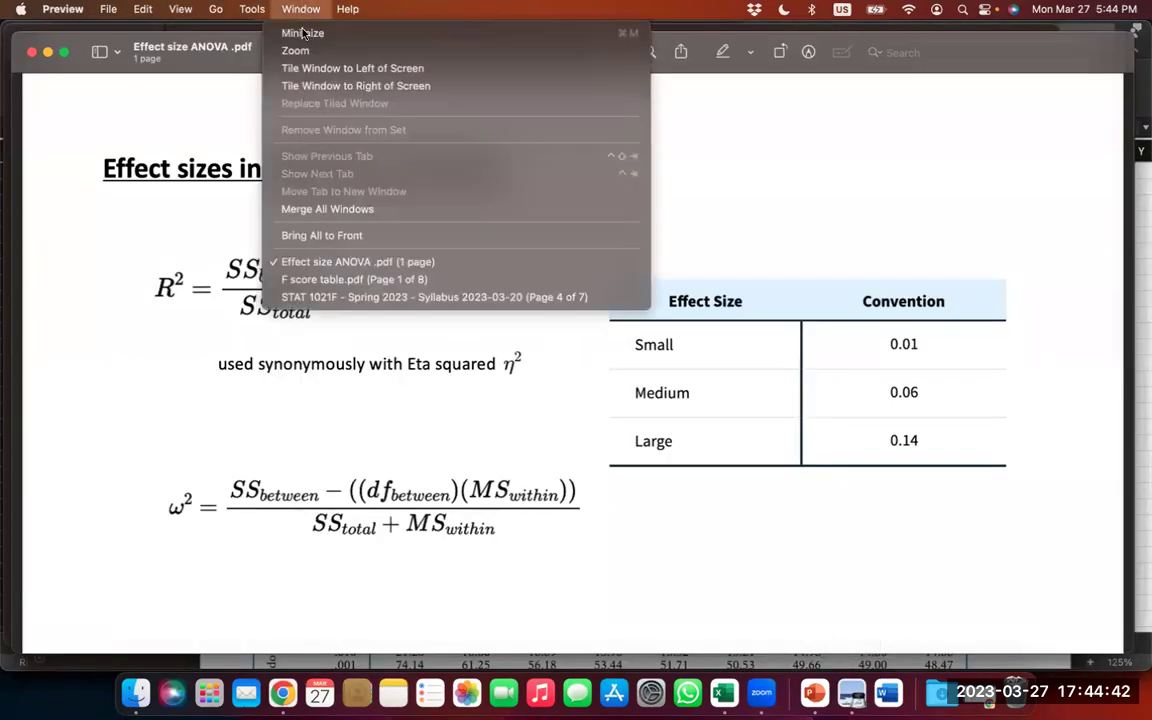
click(327, 280)
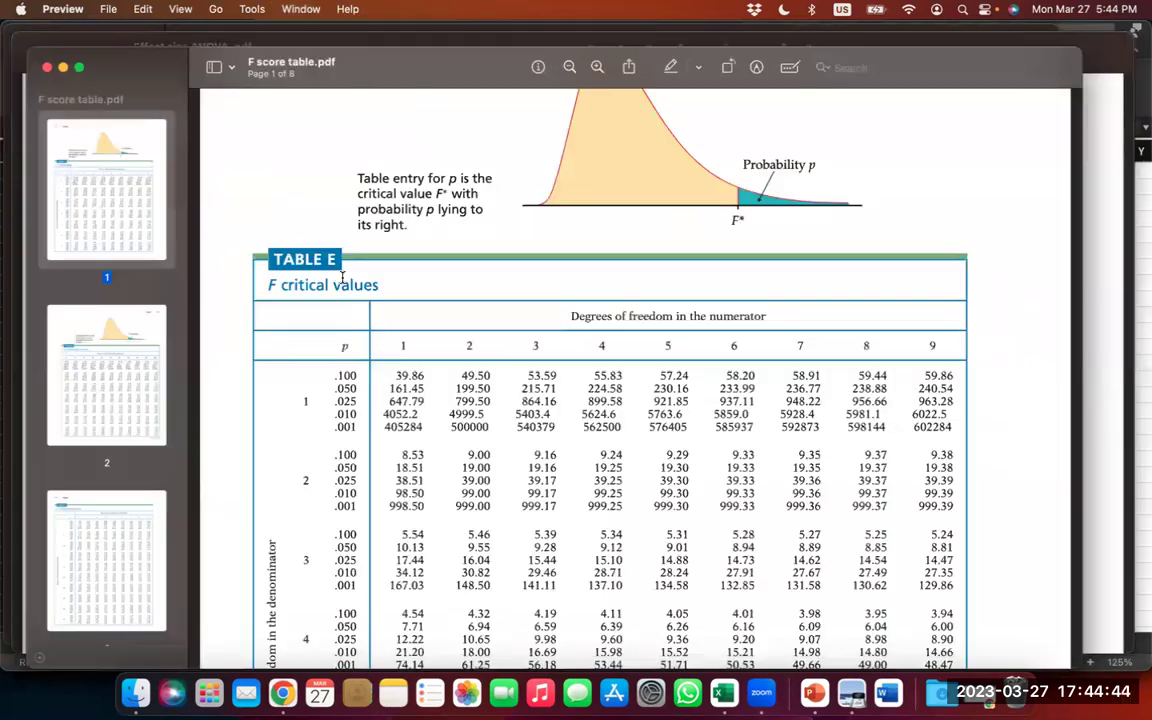
scroll(576, 511, down, 4)
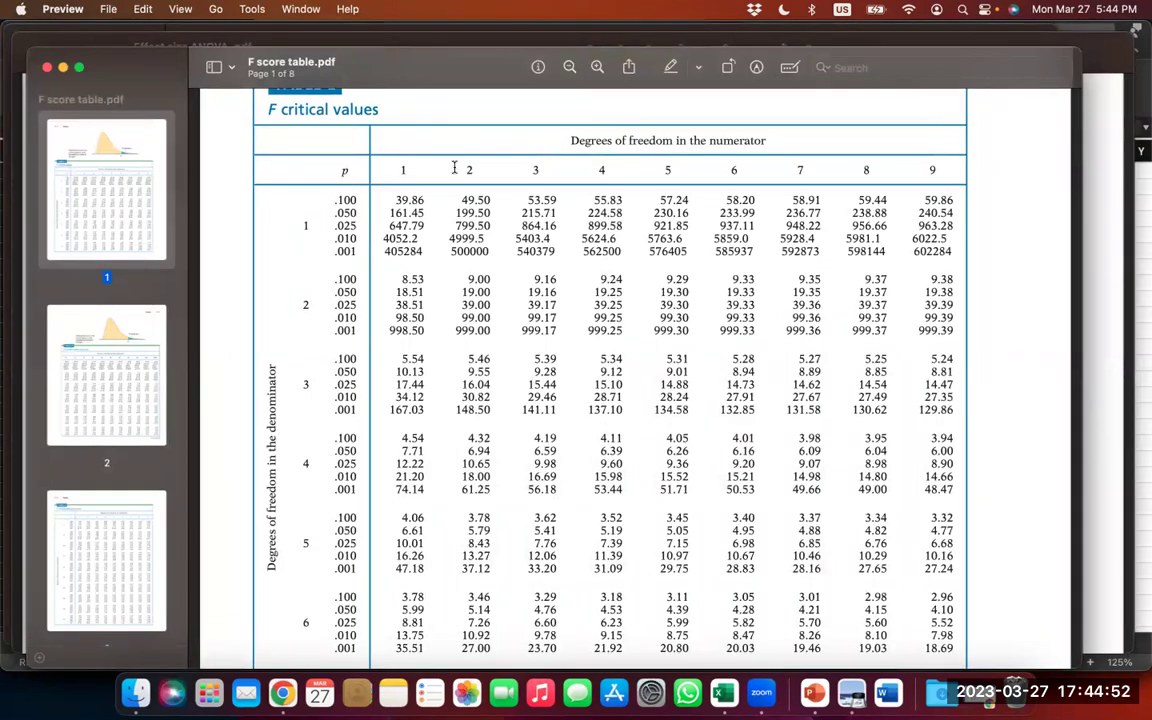
scroll(465, 253, down, 5)
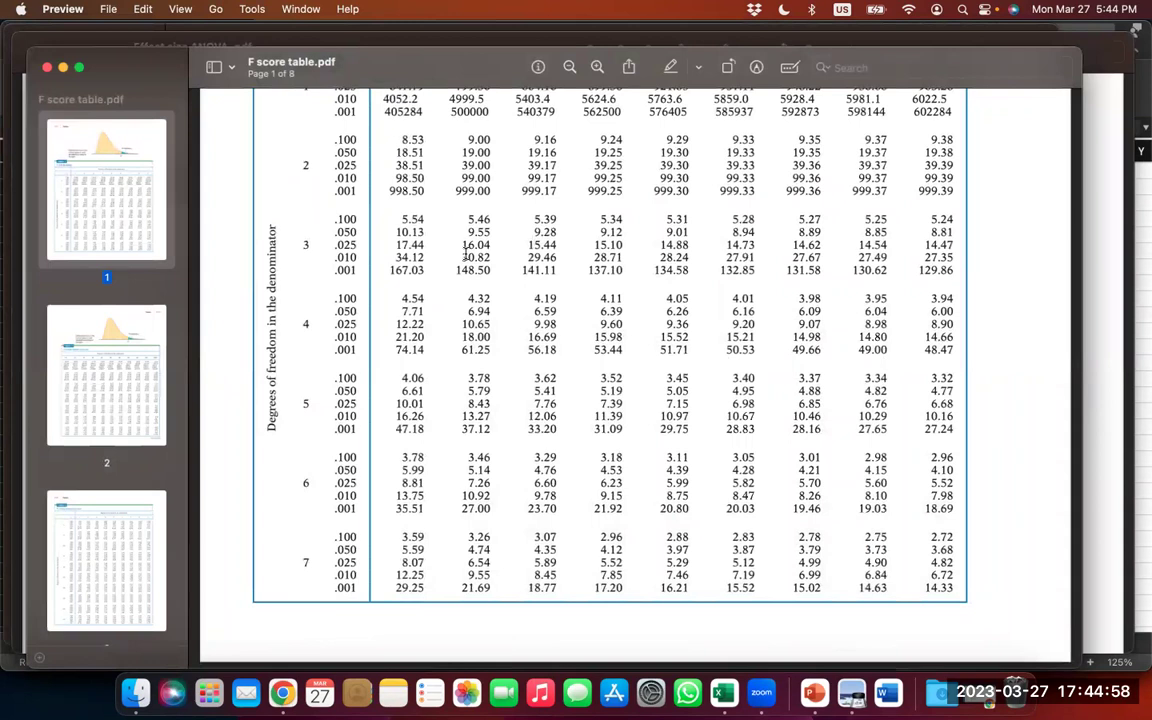
scroll(465, 253, down, 4)
scroll(465, 253, down, 4)
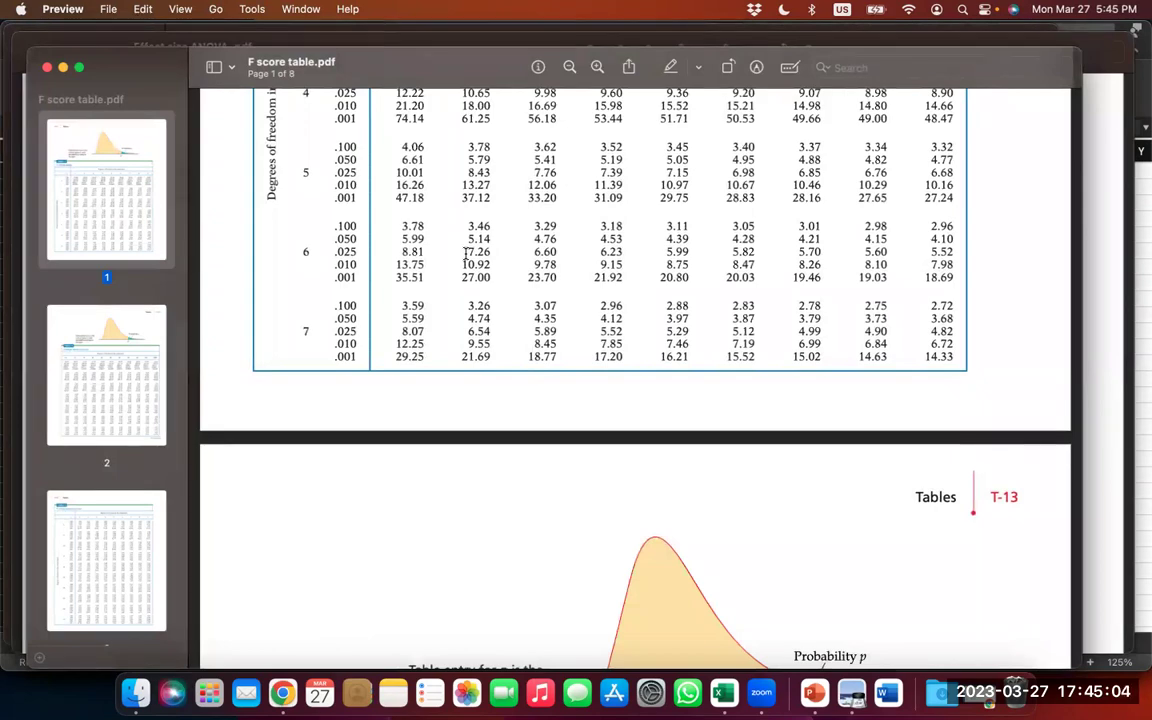
scroll(465, 258, down, 10)
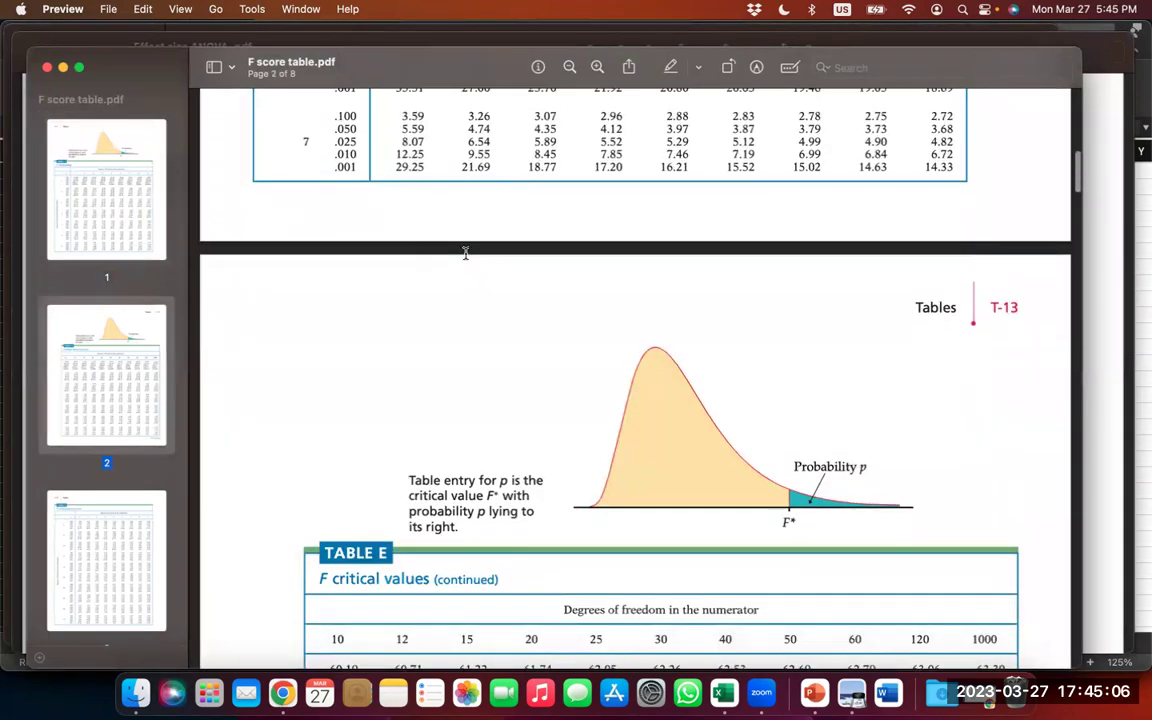
scroll(465, 258, down, 10)
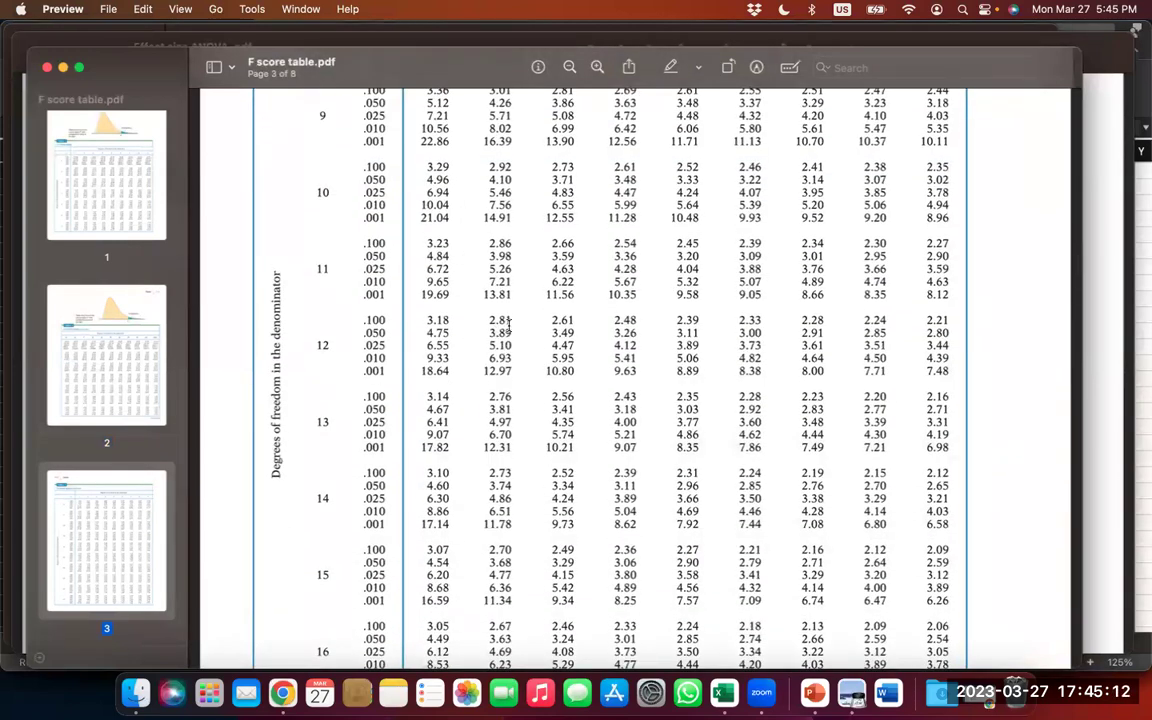
double_click(495, 332)
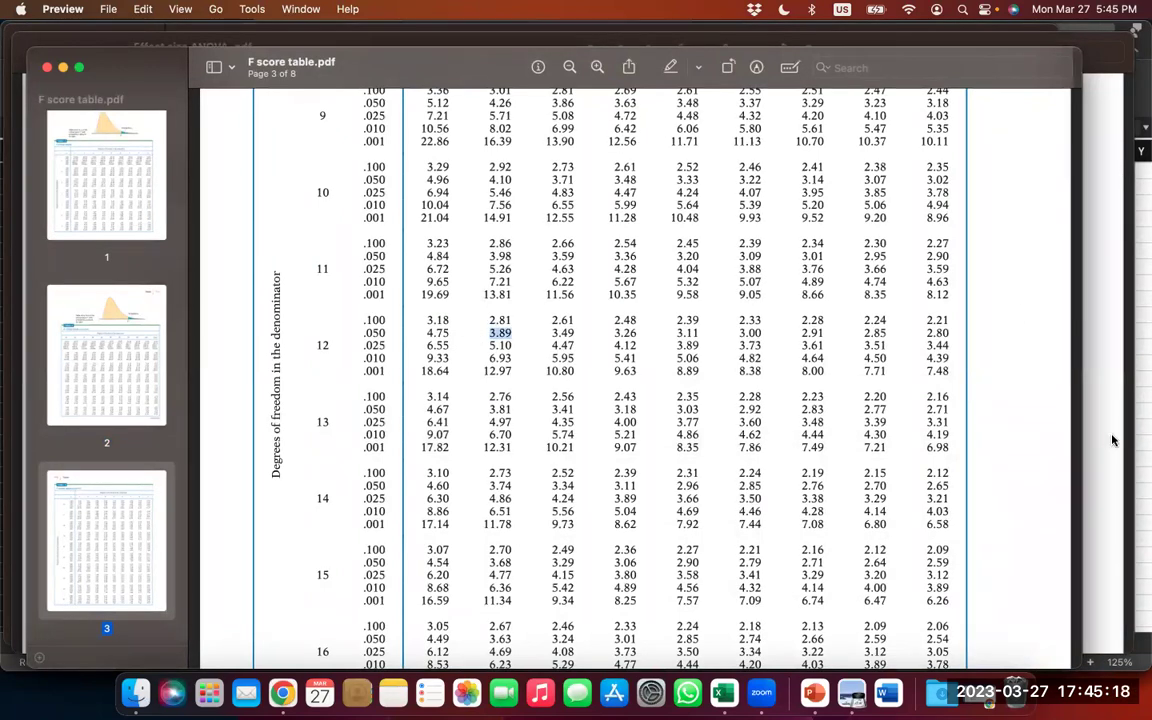
Step: Return to Excel and record the critical F value with the label "crit value" in O30 and 3.89 in P30
click(1140, 452)
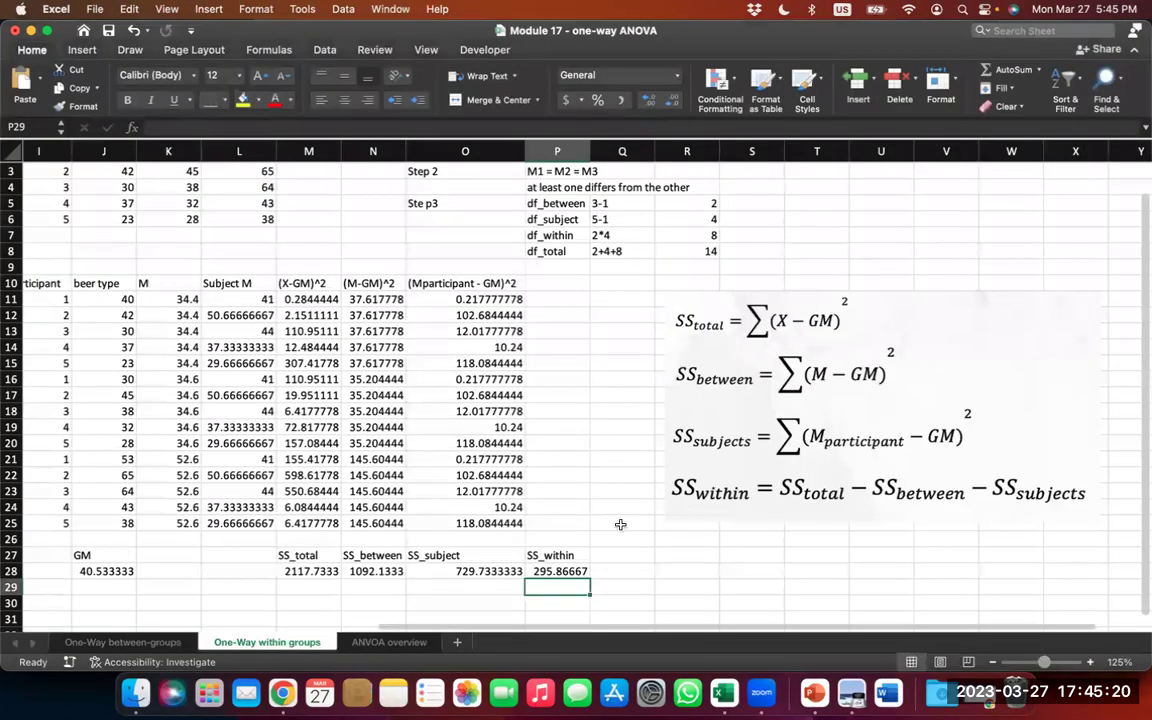
scroll(514, 522, down, 3)
click(460, 510)
text(cr)
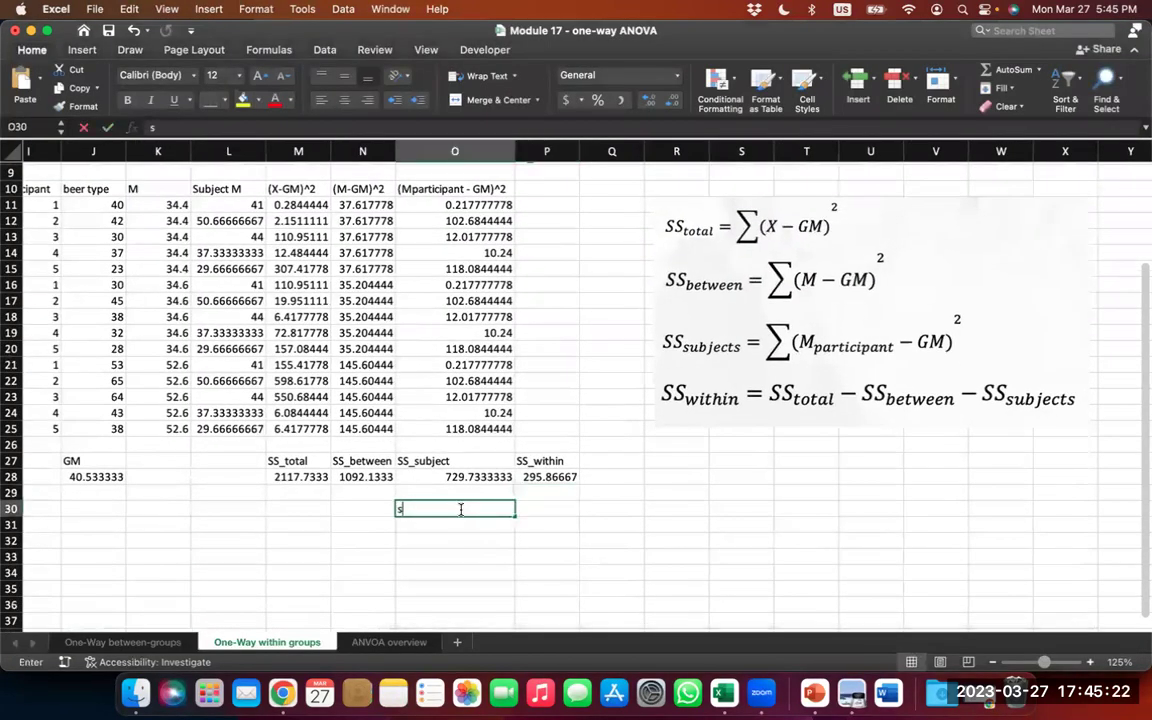
text(it value)
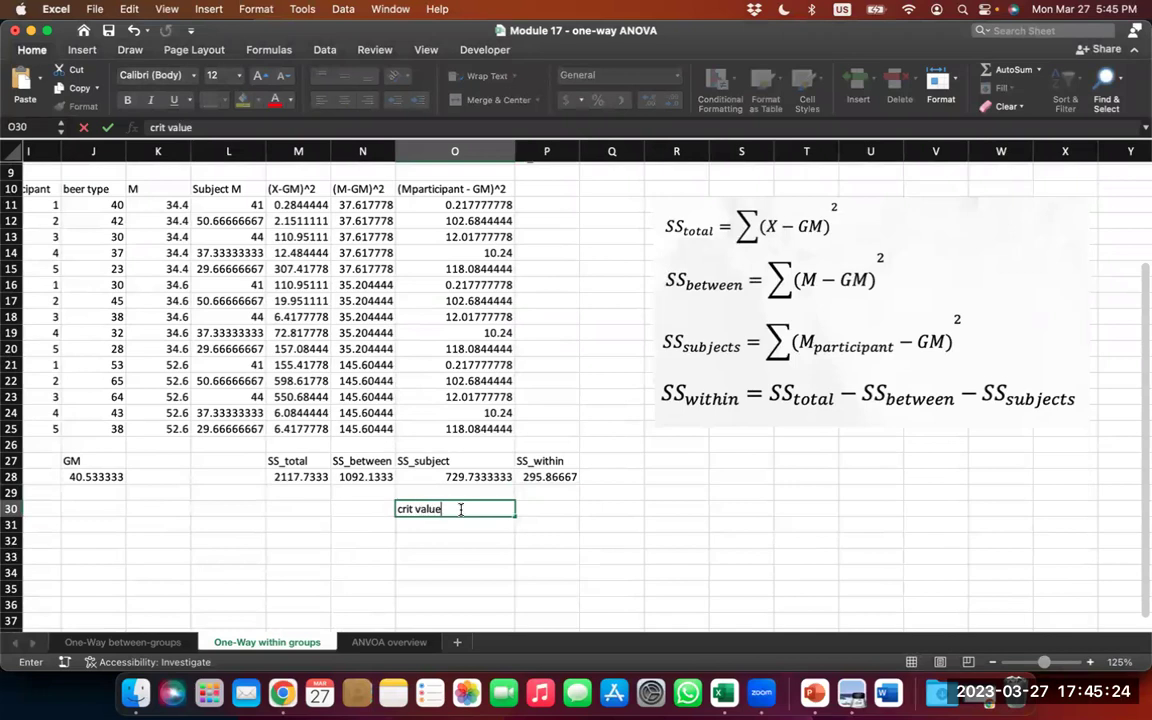
key(Tab)
text(3.89)
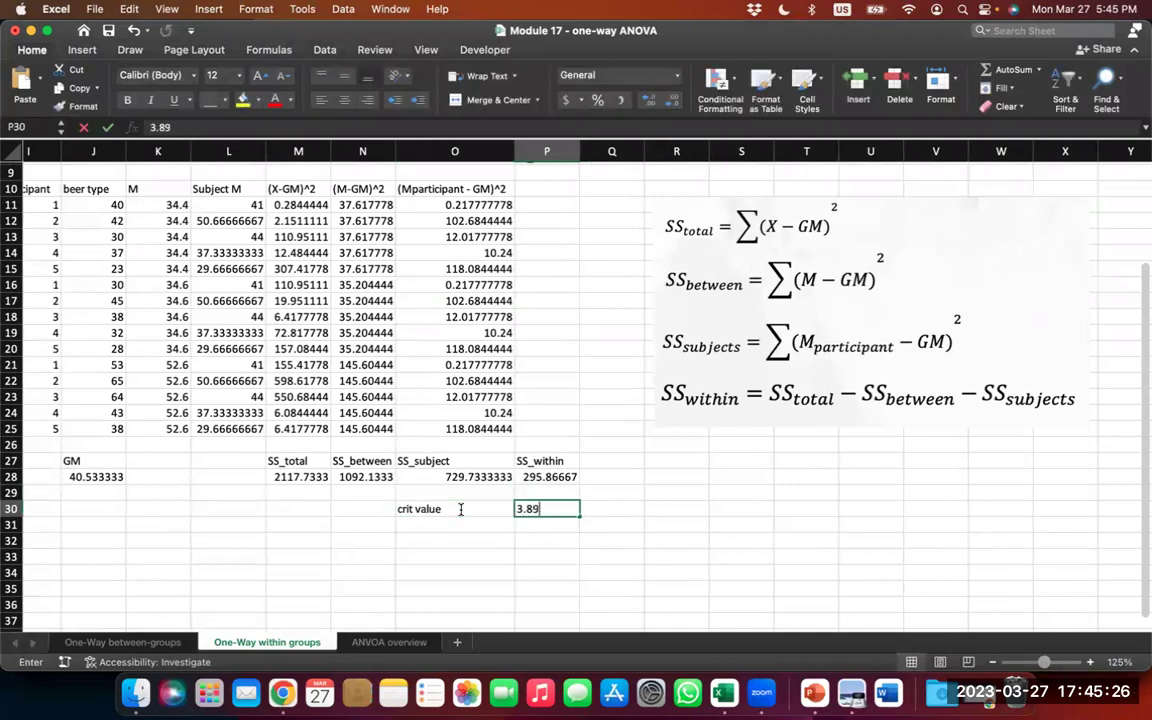
key(Return)
key(Return)
text(F)
key(Tab)
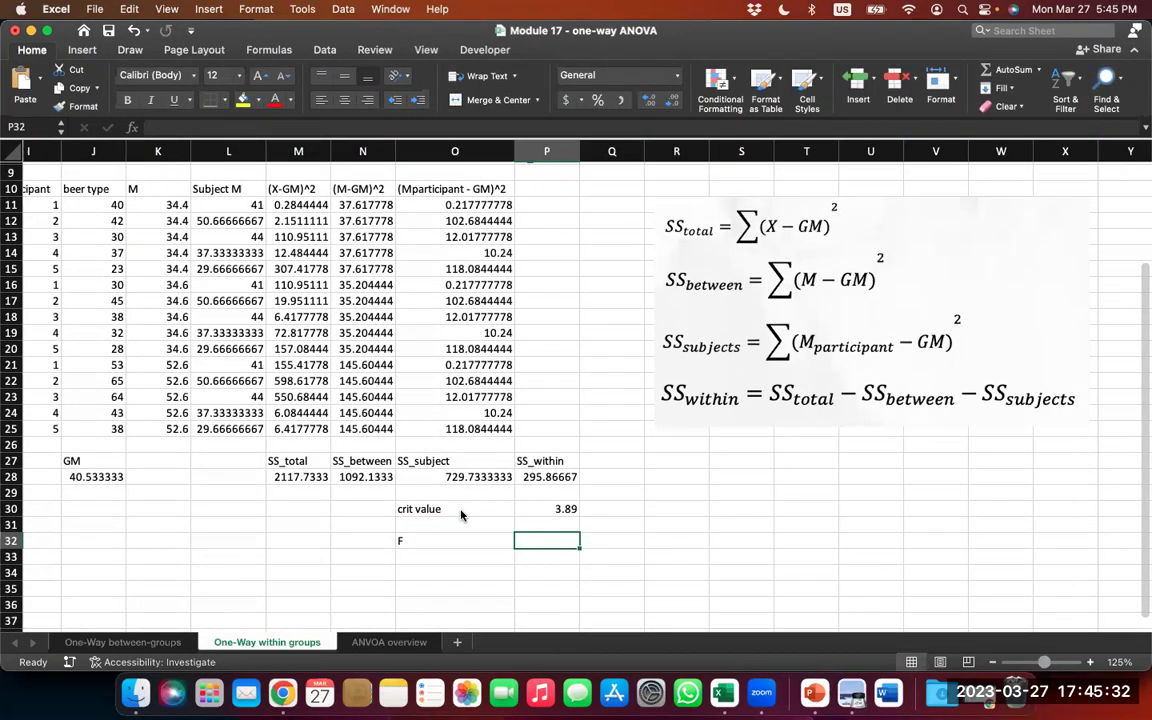
key(super+z)
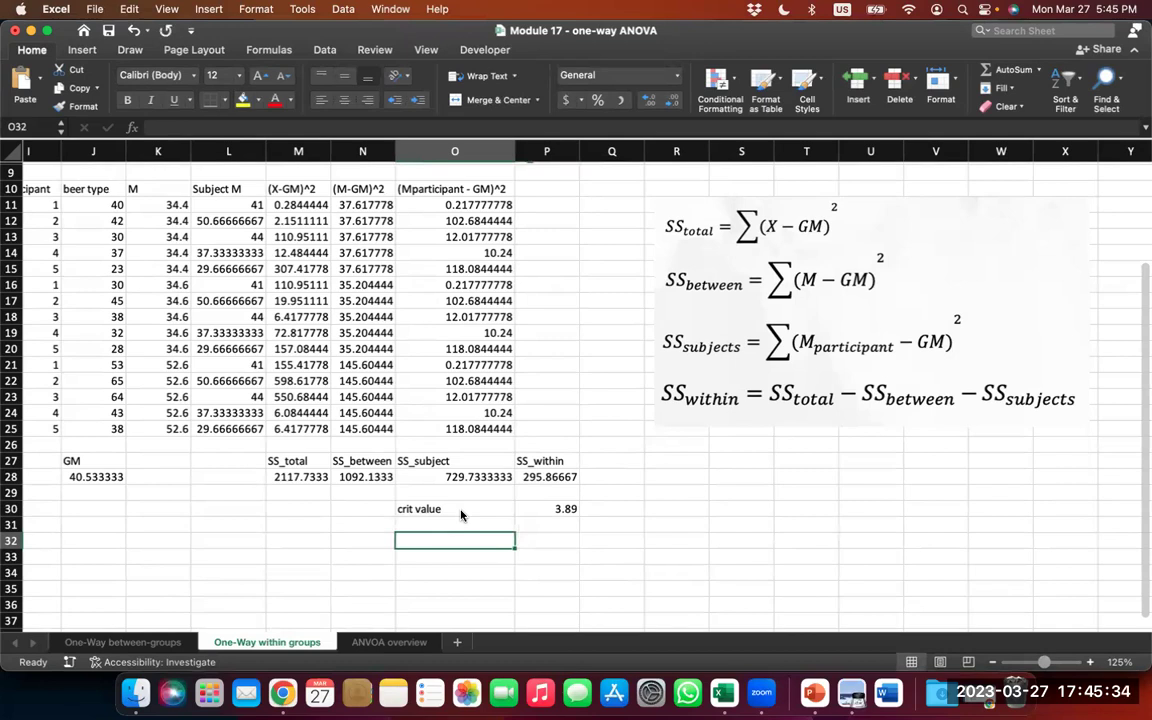
Step: Enter the ANOVA table headers SS, df, MS and F in O32 to R32
text(SS)
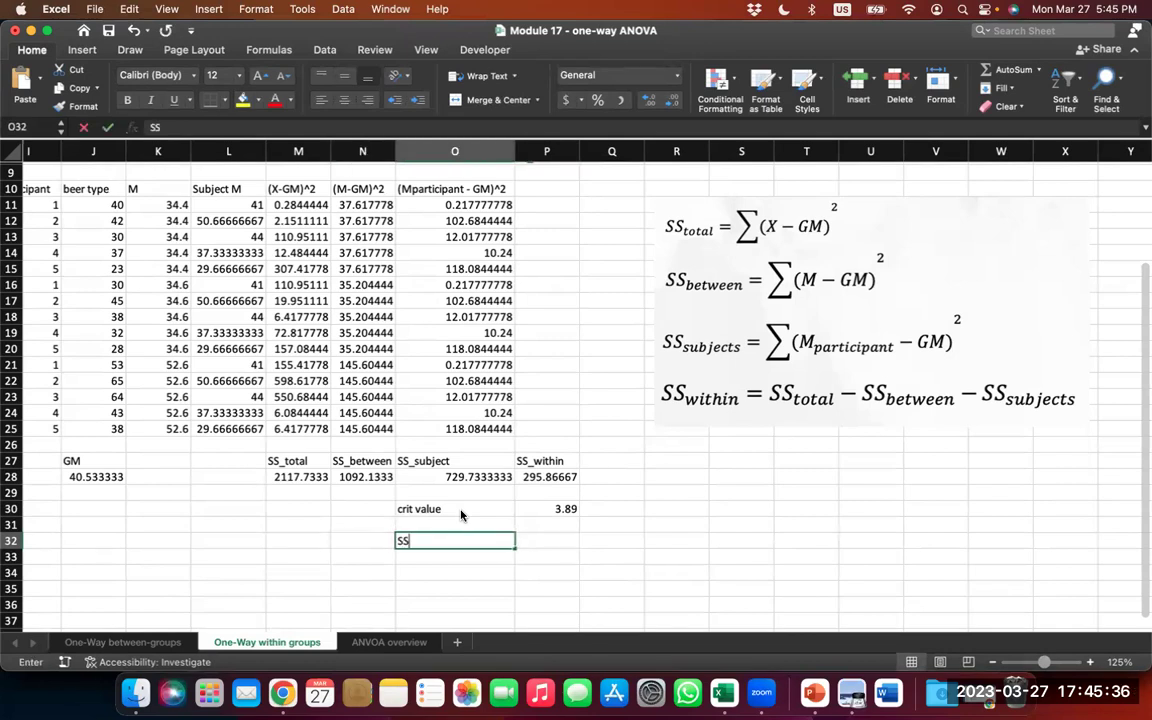
key(Tab)
text(df)
key(Tab)
text(MS)
key(Tab)
text(F)
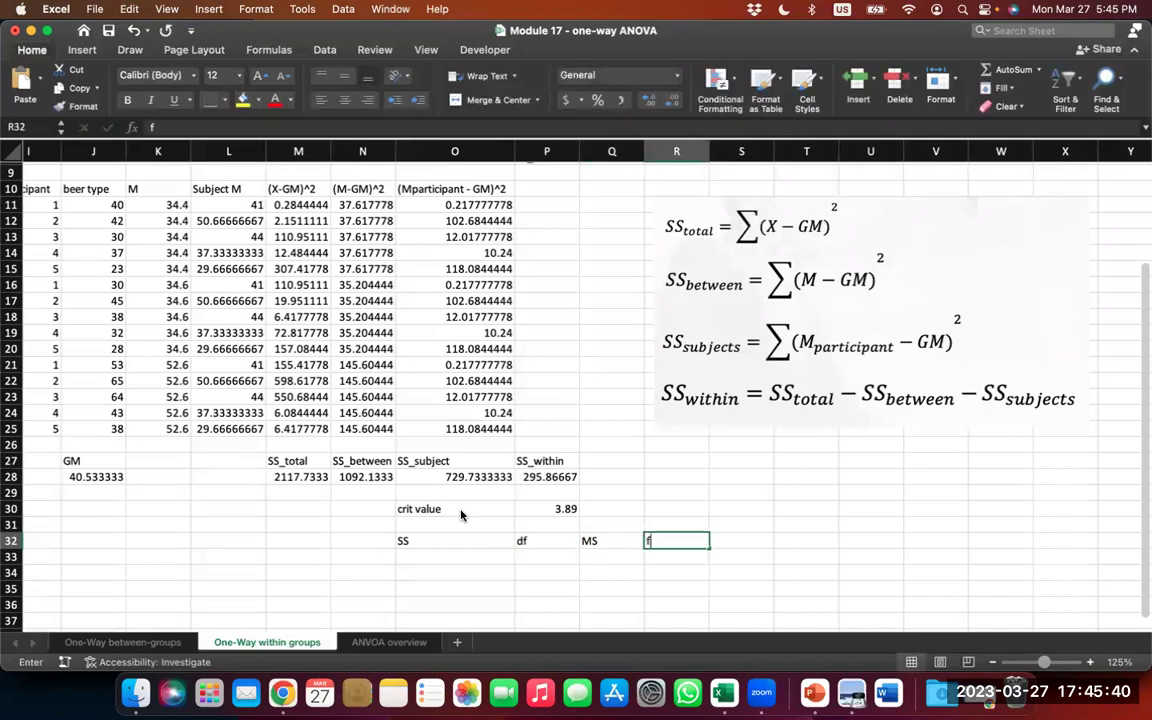
key(Return)
Step: Label the ANOVA table rows "between groups", "within groups", "subject" and "total" in N33 to N36
key(Left)
key(Down)
key(Down)
key(Down)
key(Down)
key(Down)
key(Down)
key(Up)
key(Up)
key(Up)
key(Up)
key(Up)
key(Up)
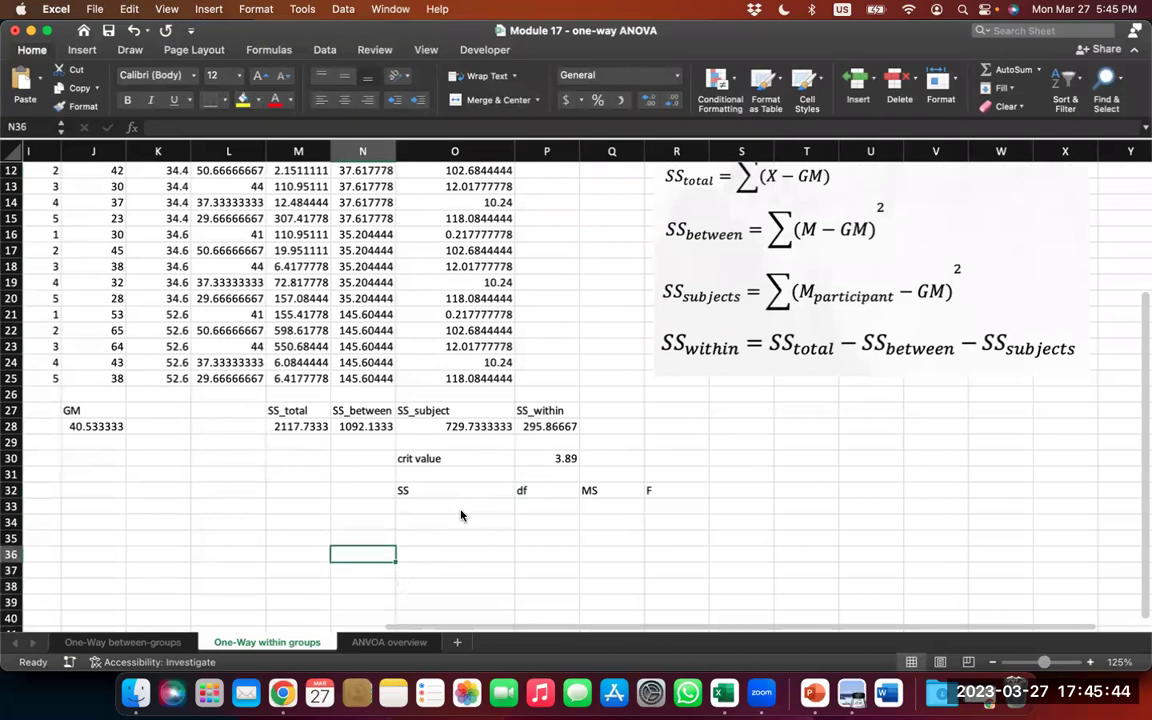
text(d)
key(BackSpace)
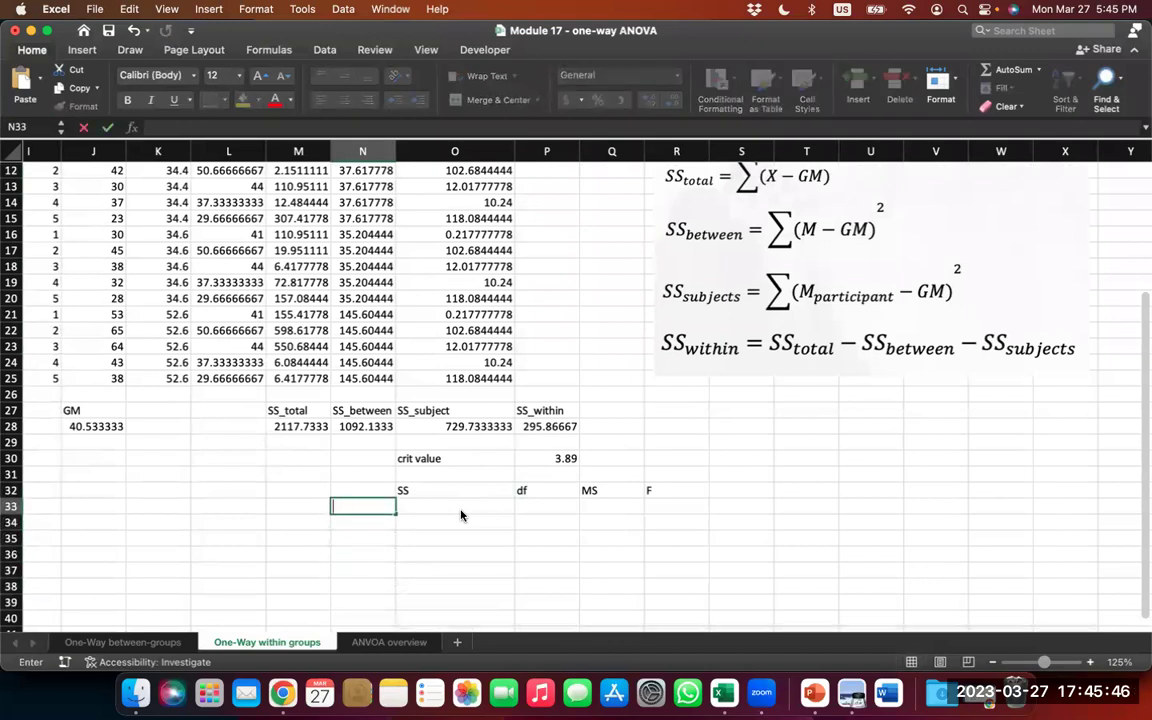
text(between )
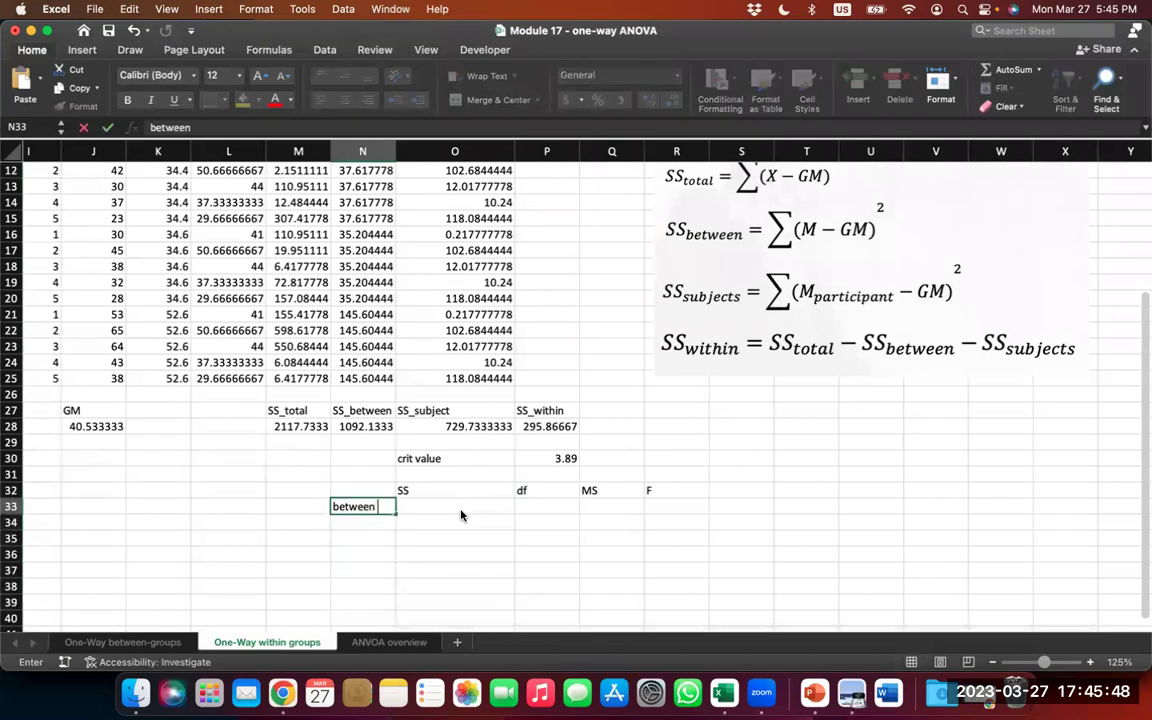
text(groups)
key(Return)
text(wi)
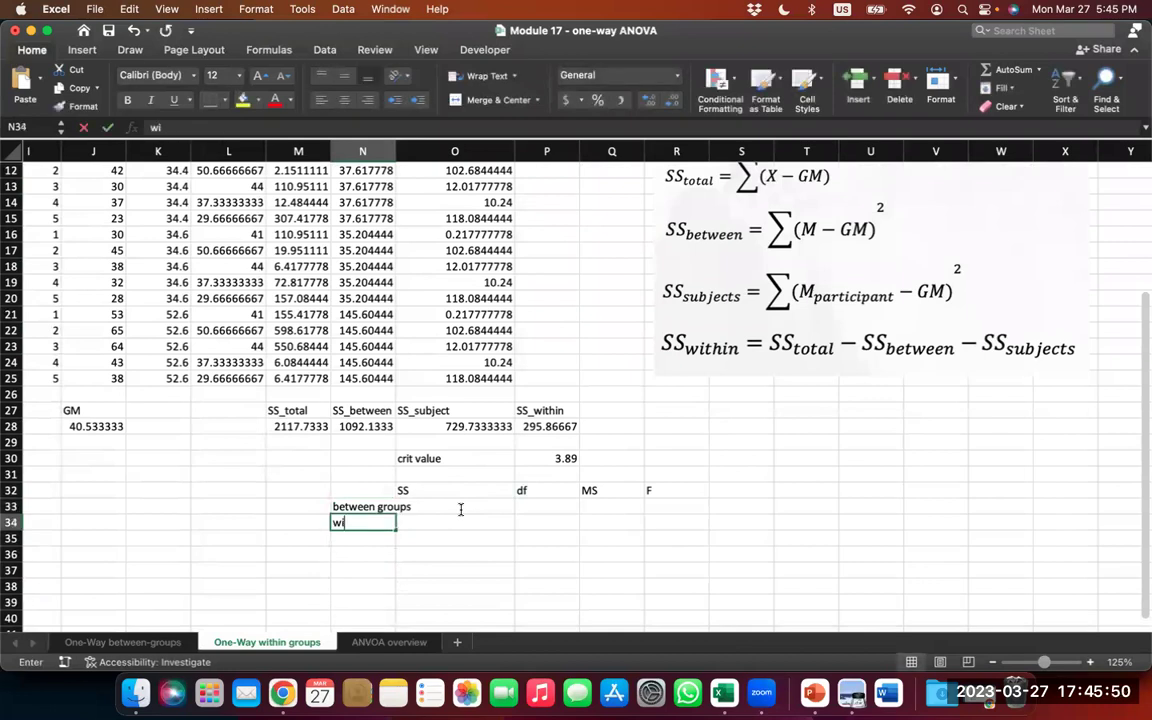
text(thin groups)
key(Return)
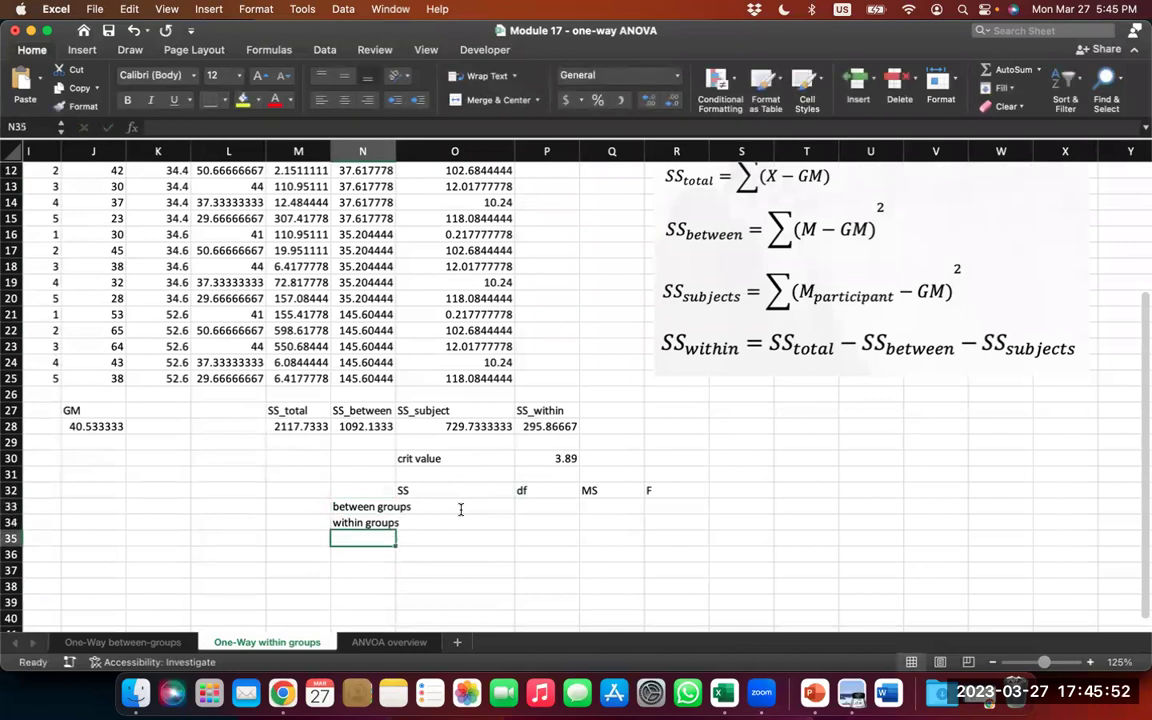
text(subjec)
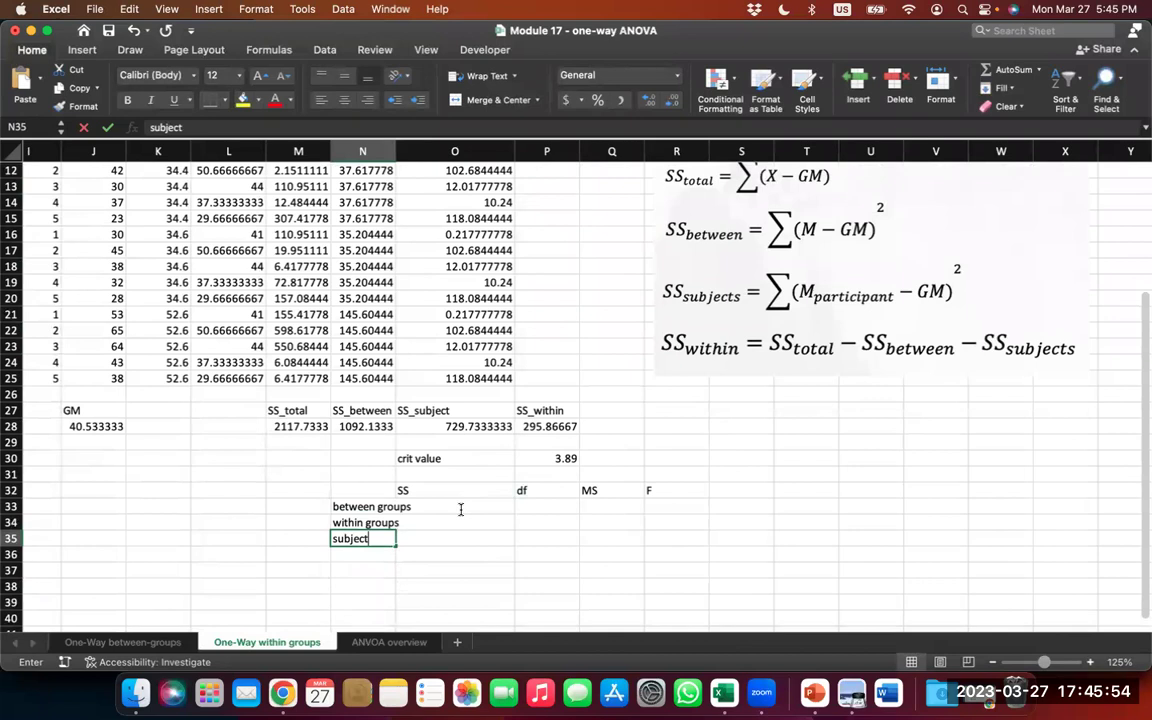
text(t)
key(Return)
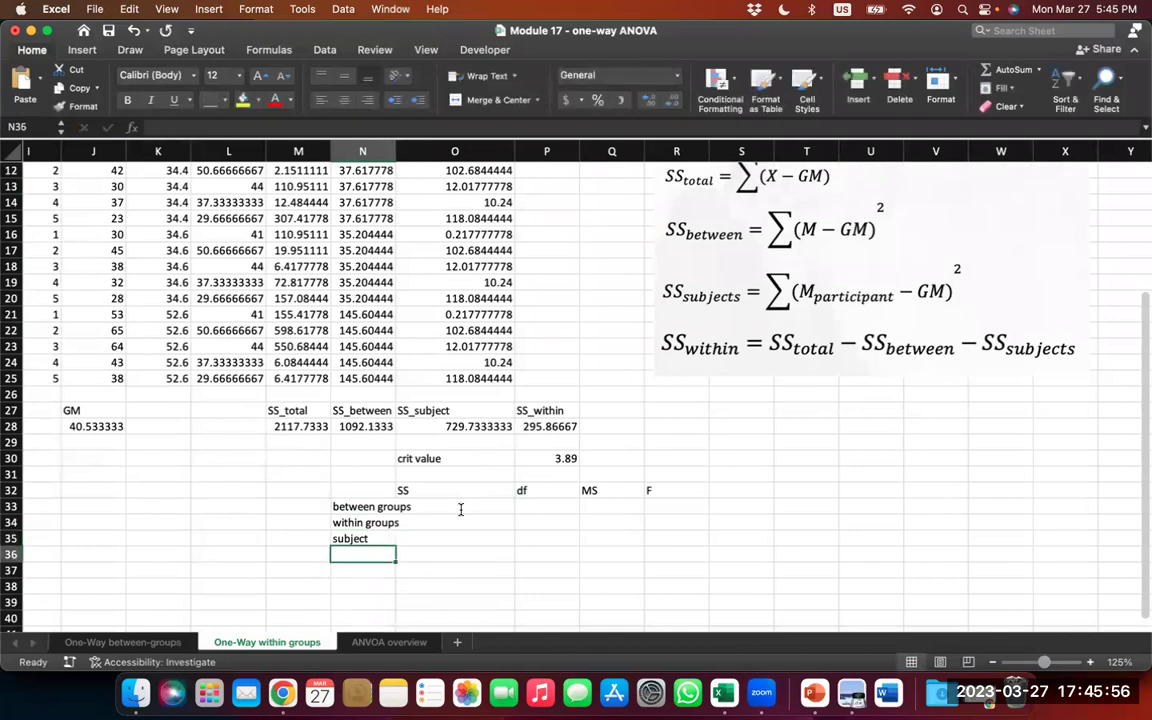
text(total)
key(Tab)
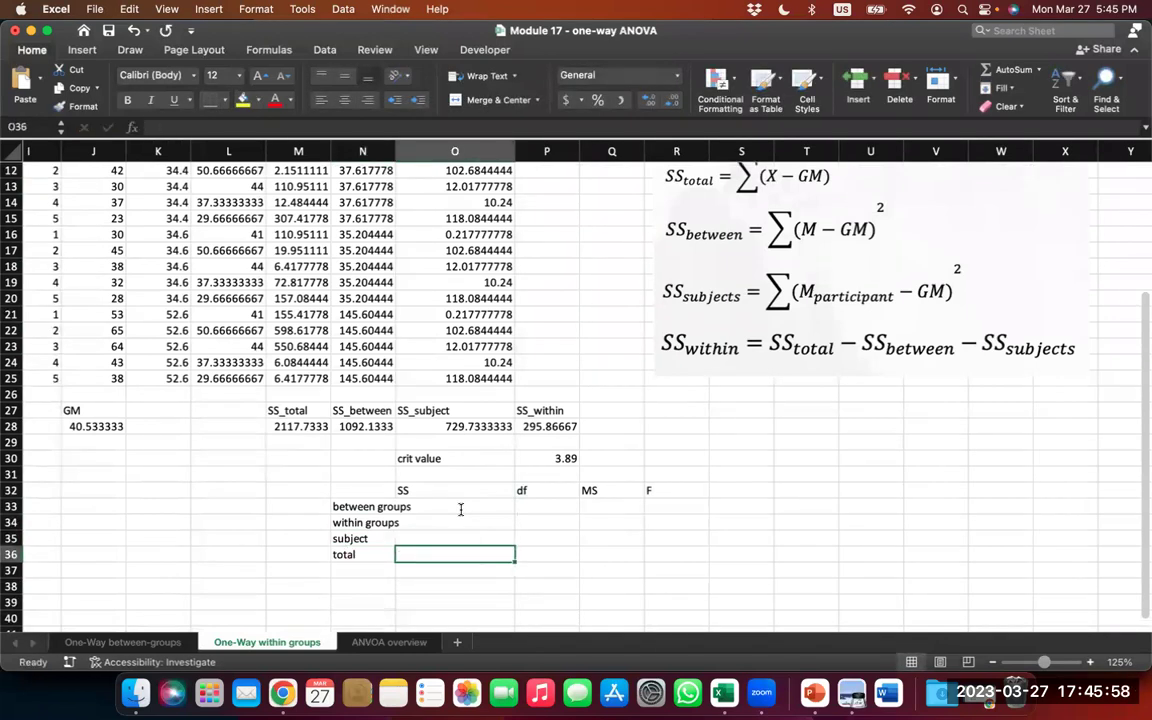
Step: Link the between, within and subject sums of squares into the SS column with =N28 in O33, =P28 in O34 and =O28 in O35
click(461, 508)
text(=)
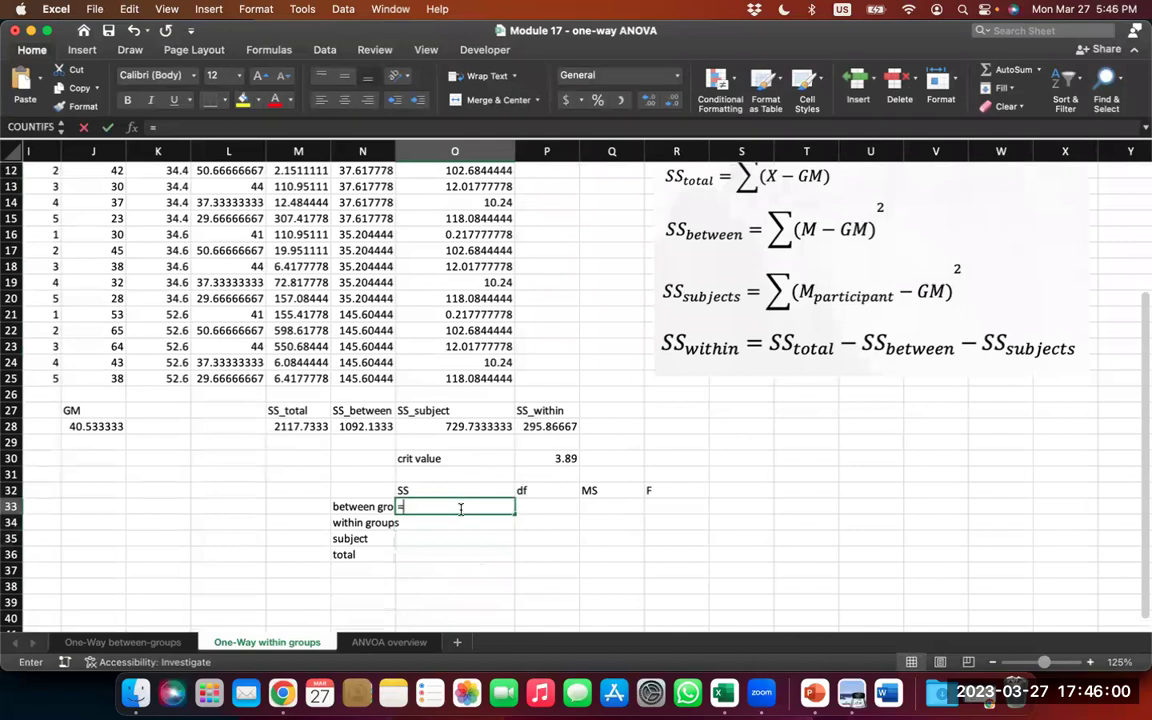
click(380, 428)
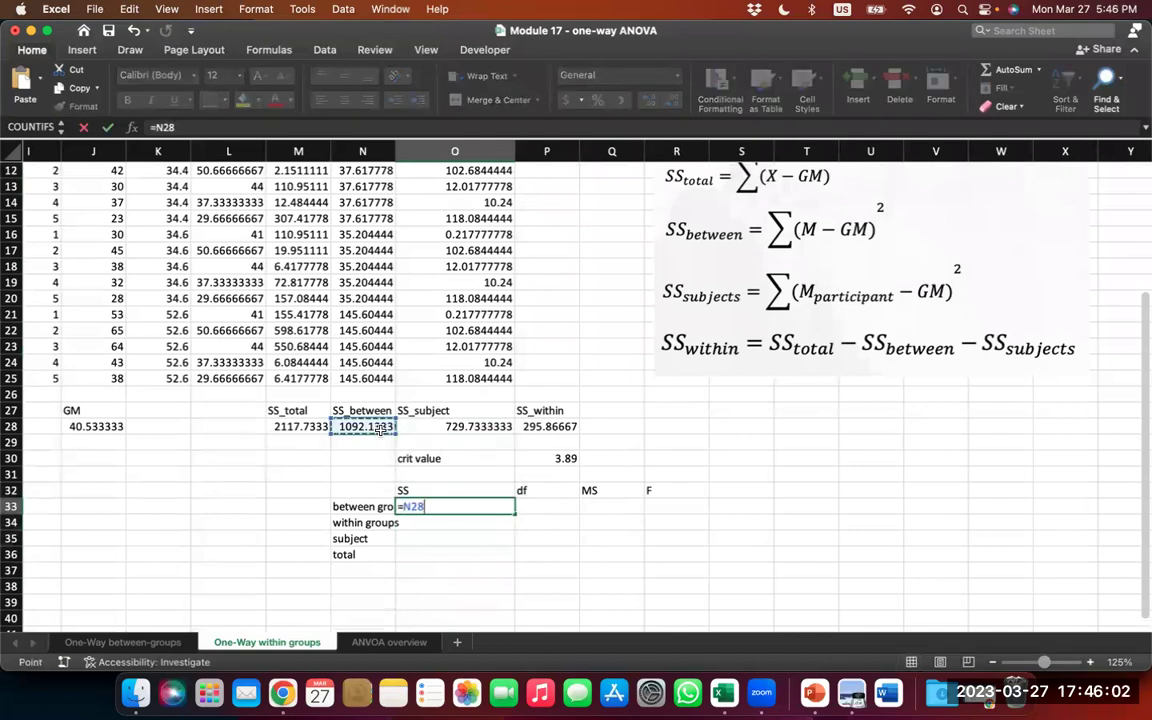
key(Return)
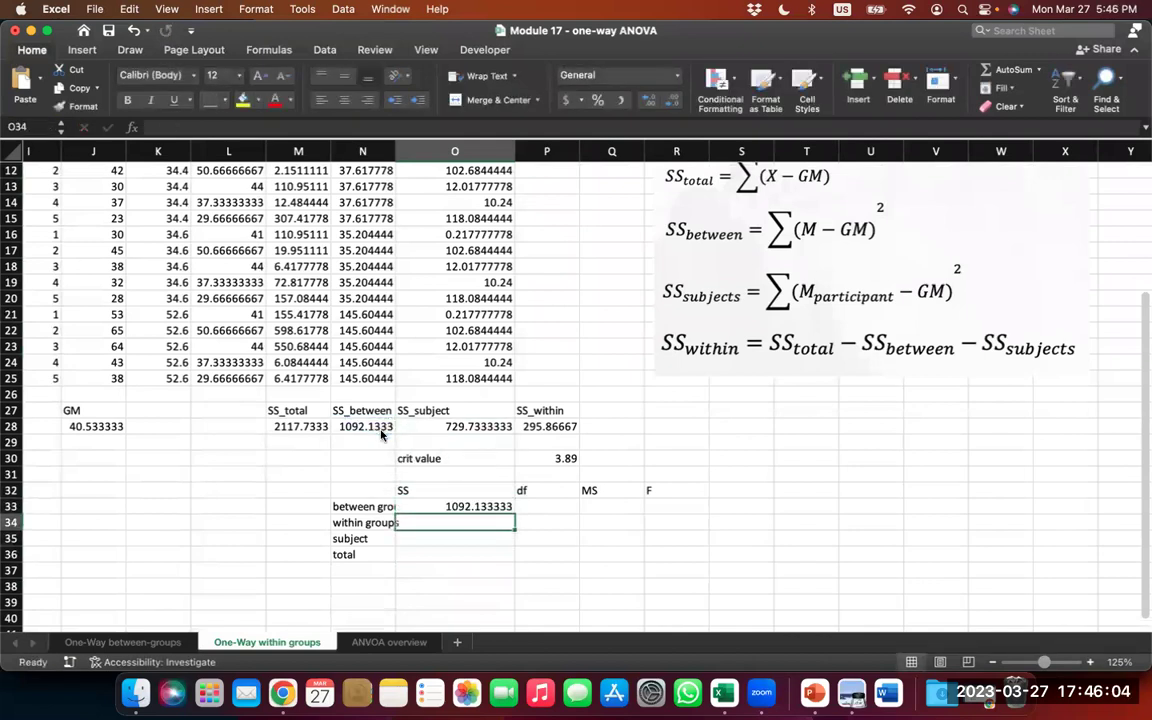
text(=)
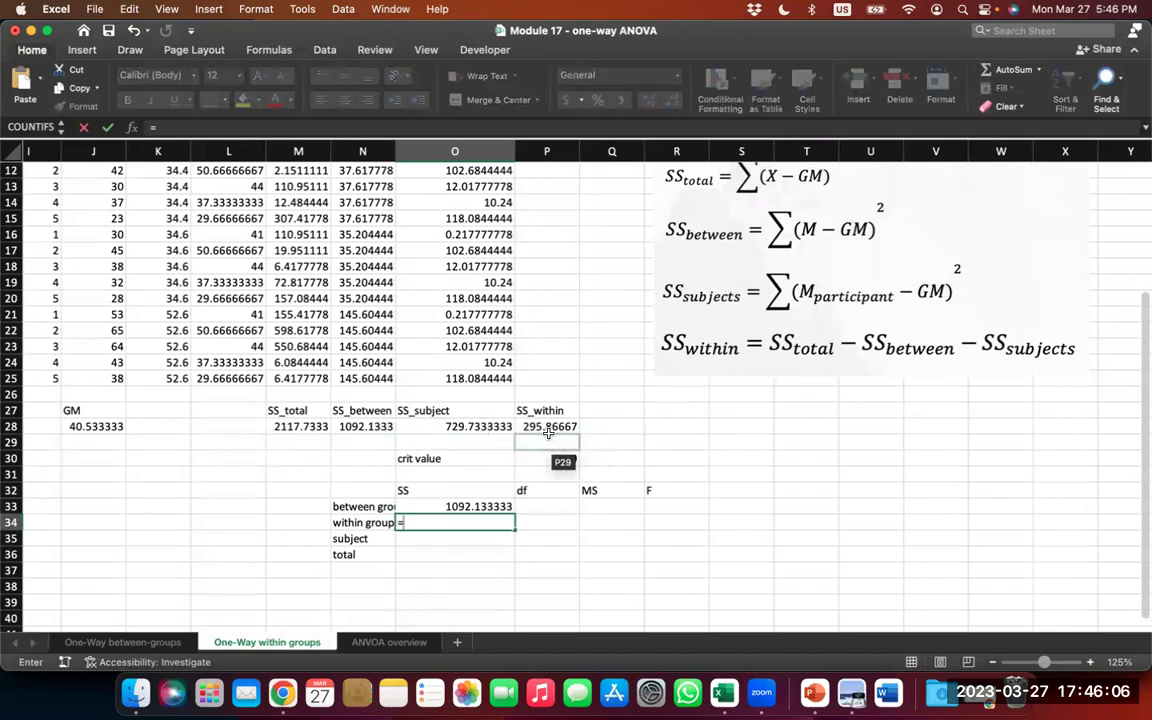
click(556, 427)
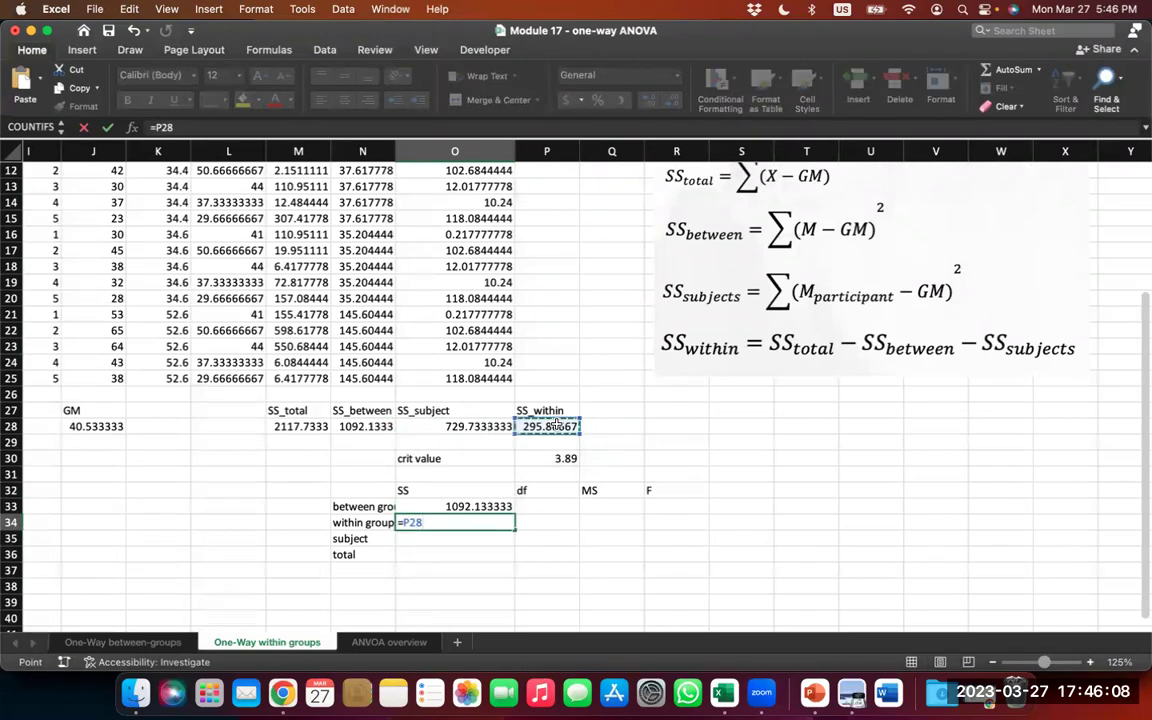
key(Return)
text(=)
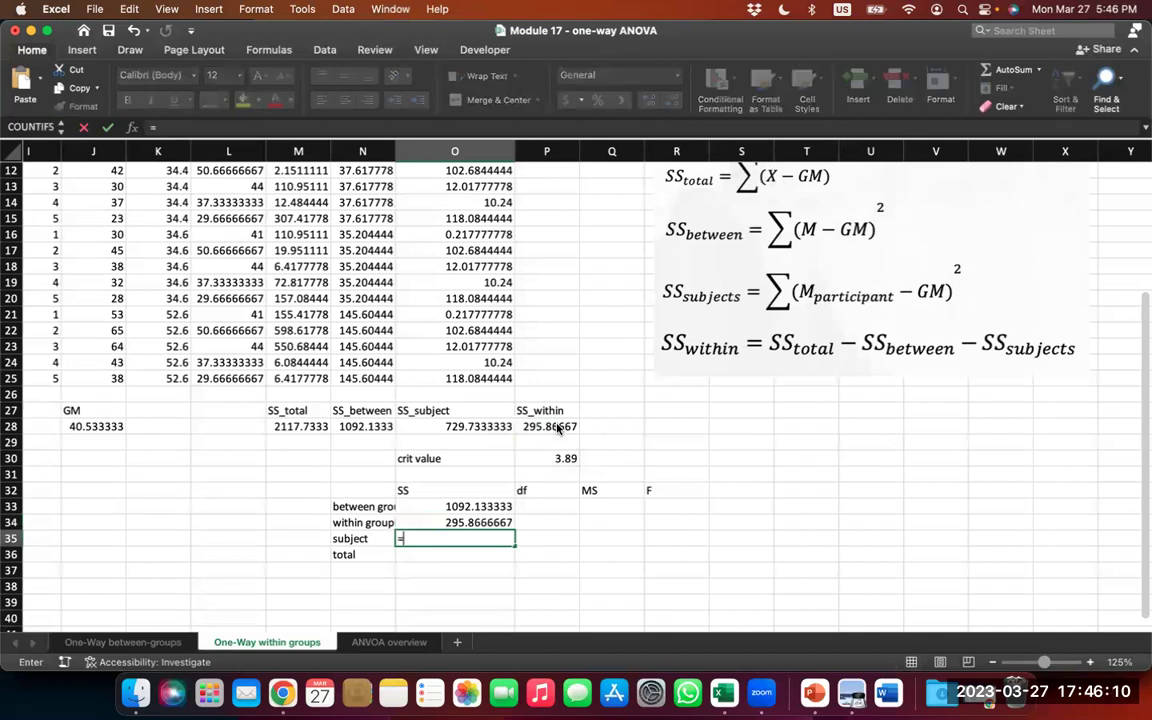
click(467, 427)
key(Return)
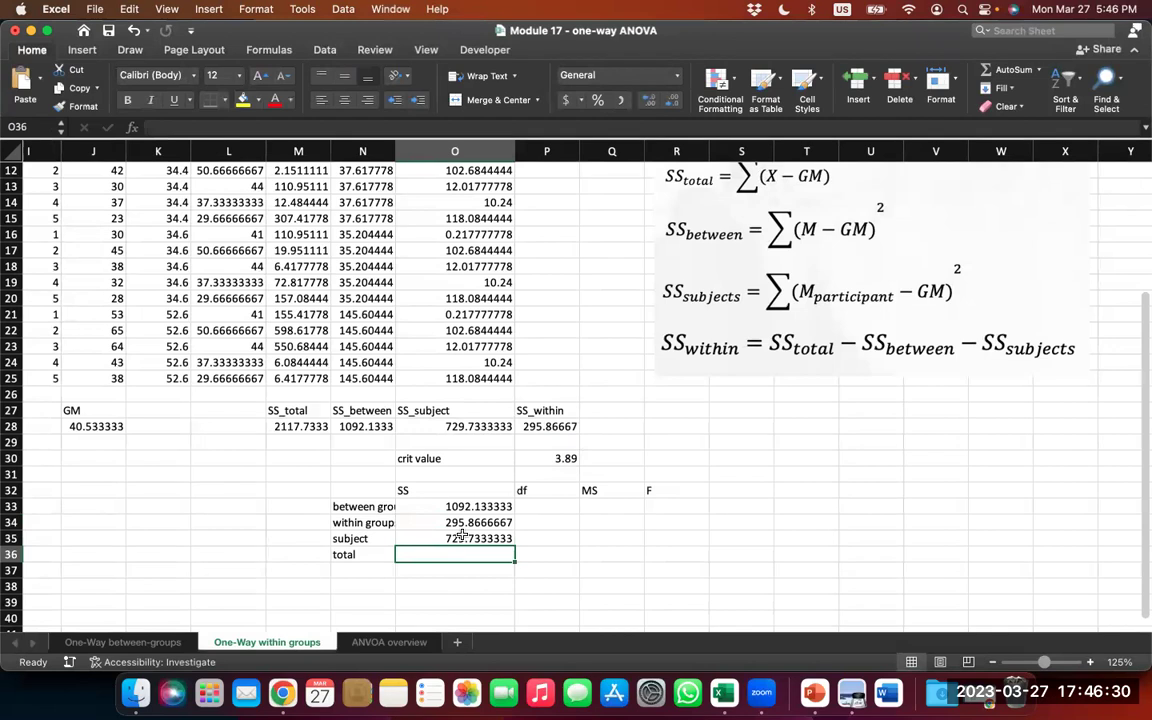
Step: Calculate the total sum of squares in O36 by summing O33:O35
text(=)
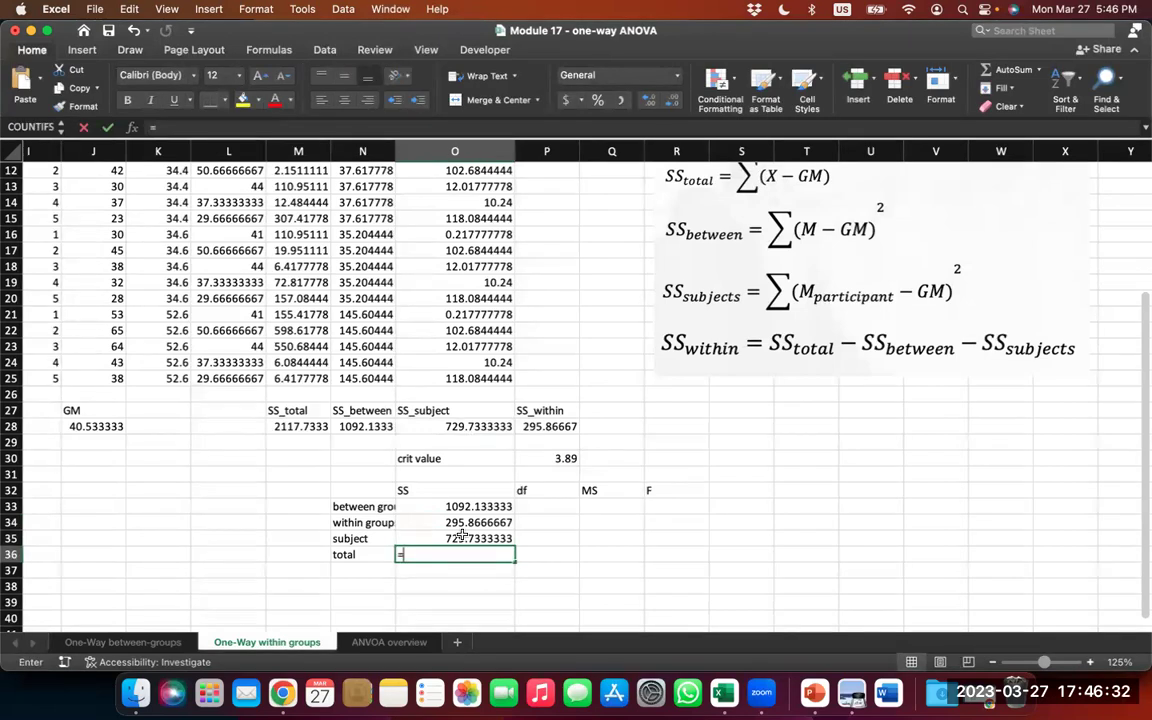
text(sum()
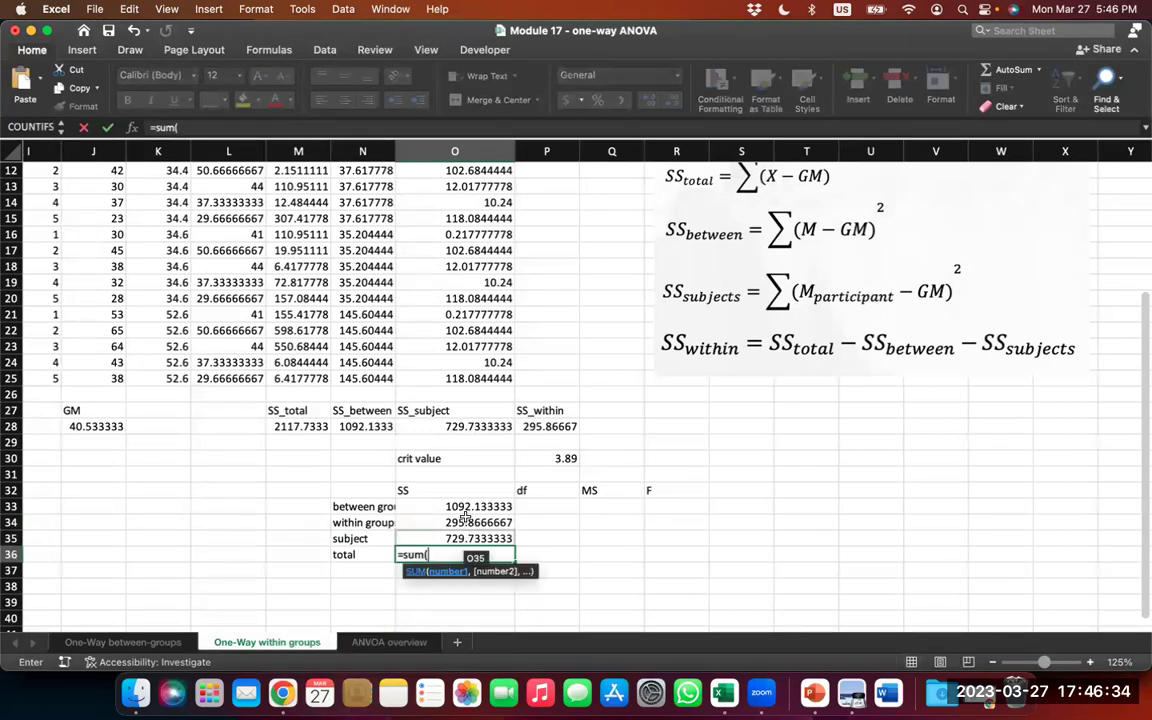
drag(470, 506, 475, 540)
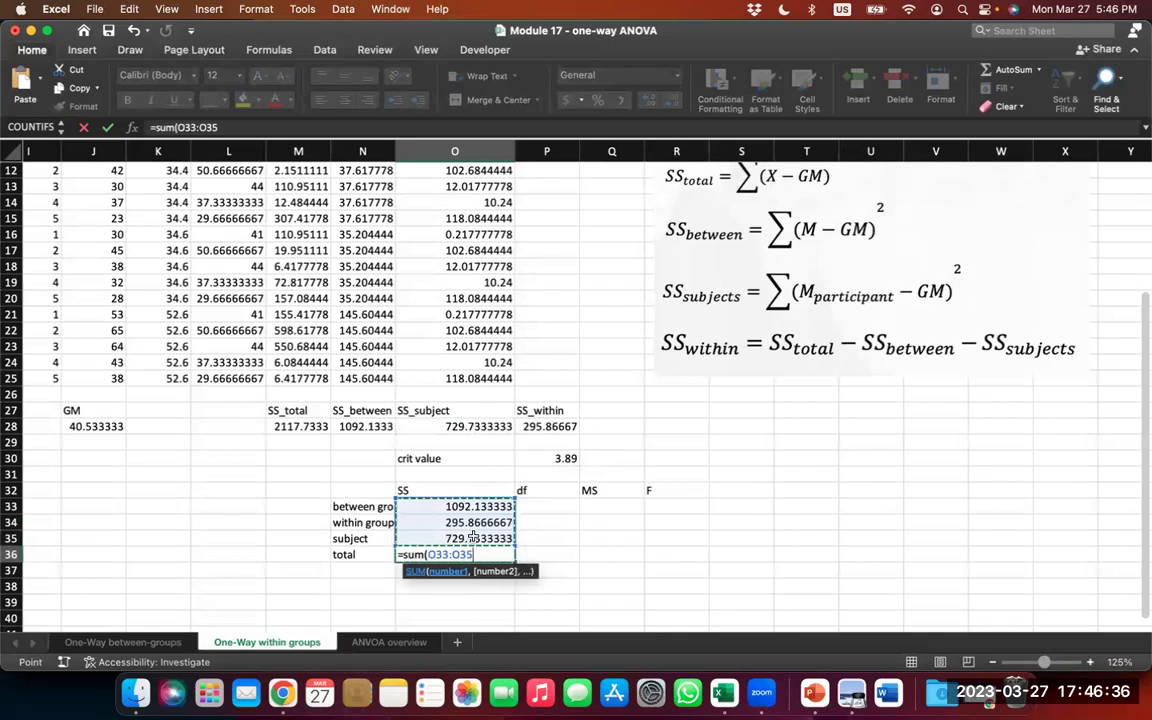
key(Return)
Step: Enter the degrees of freedom 2 for between groups, 12 for within groups and 4 for subject in P33 to P35
key(Right)
key(Up)
key(Up)
key(Up)
key(Up)
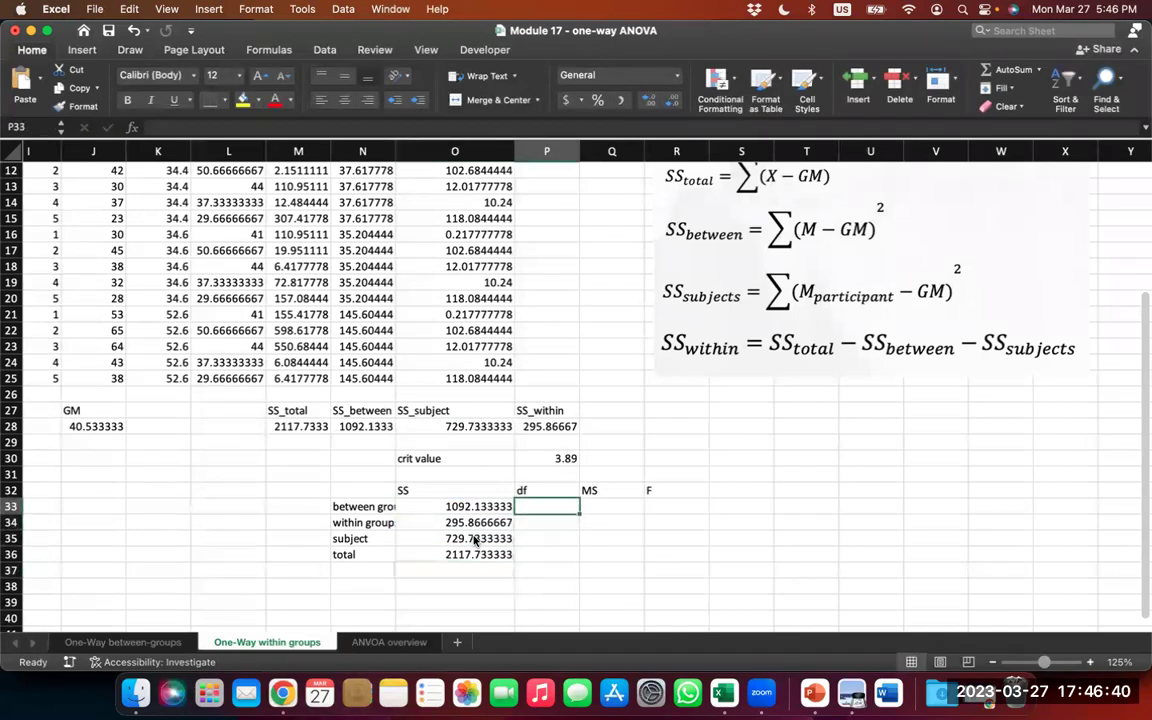
text(2)
key(Return)
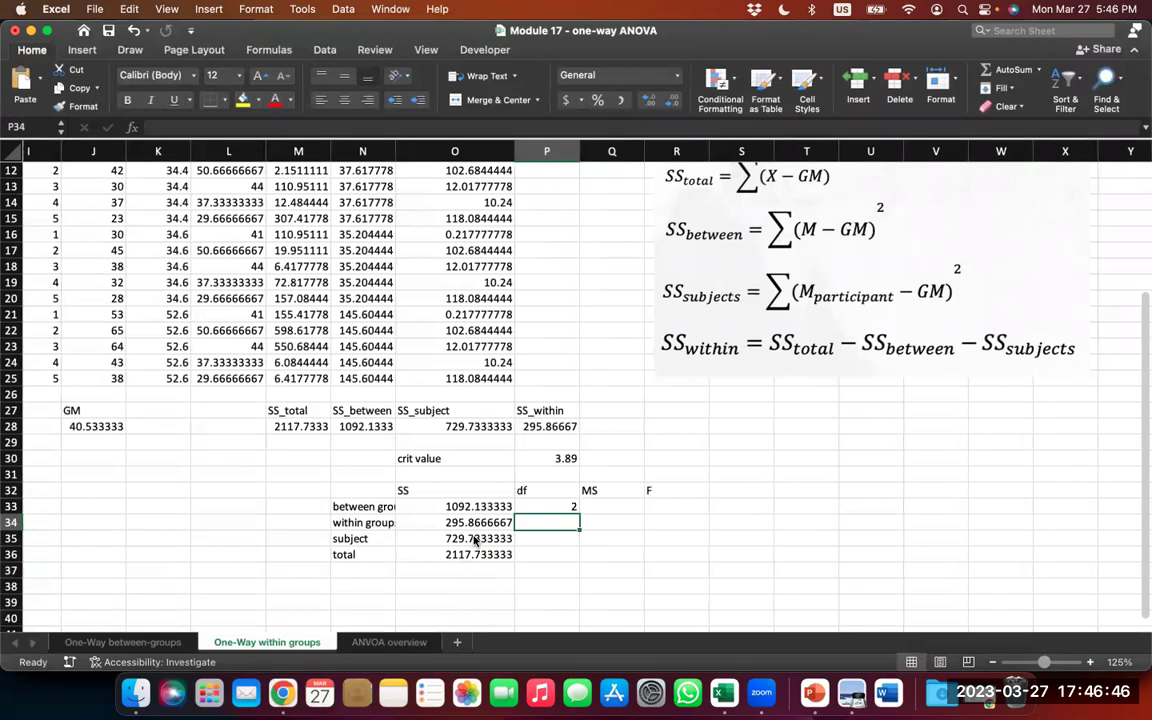
text(12)
key(Return)
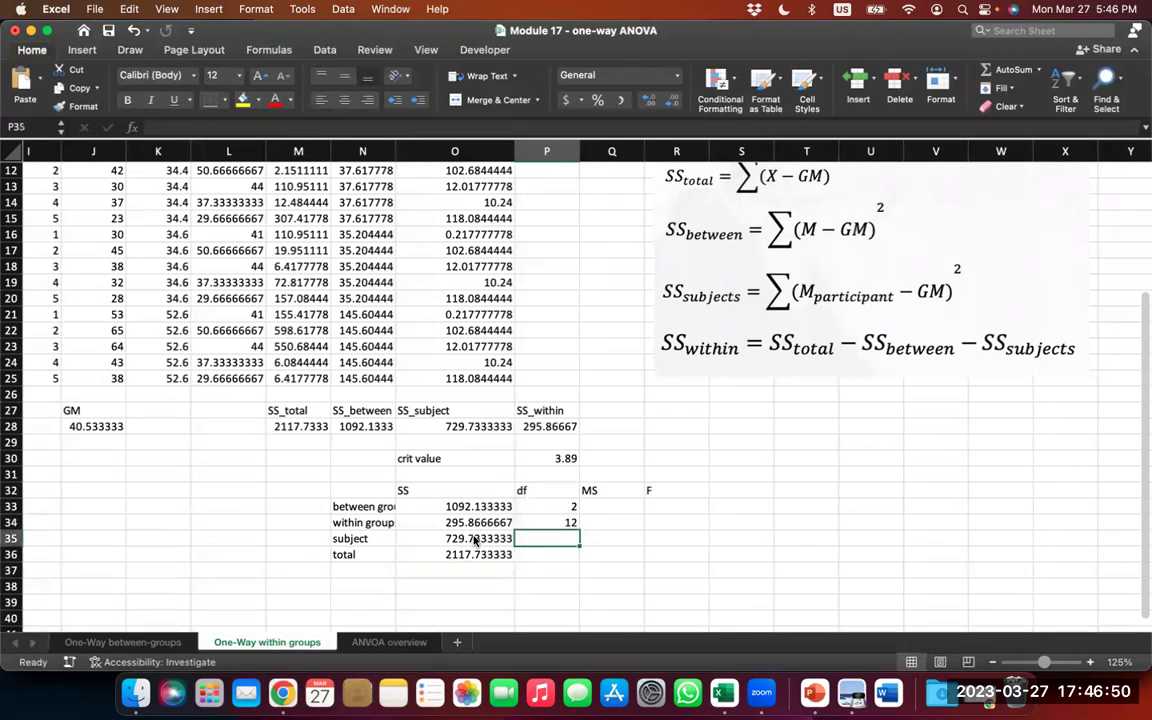
text(4)
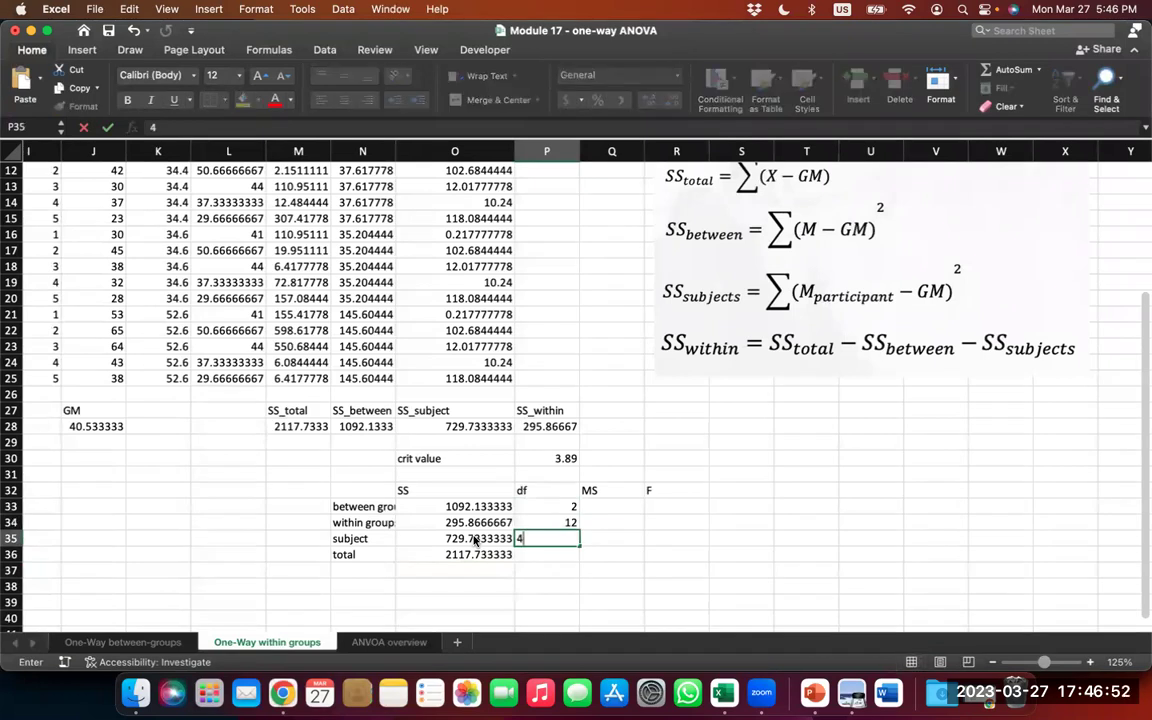
Step: Check the degrees of freedom listed in Step 3 and correct the within groups df in P34 to 8
key(Up)
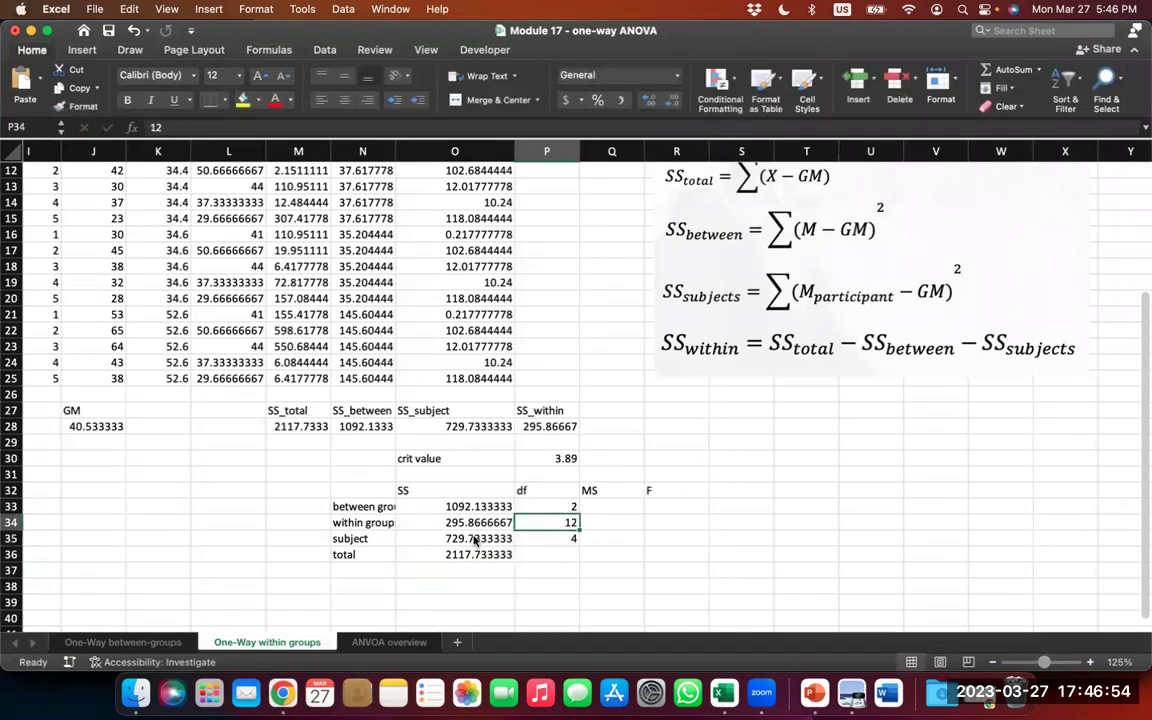
scroll(474, 540, up, 5)
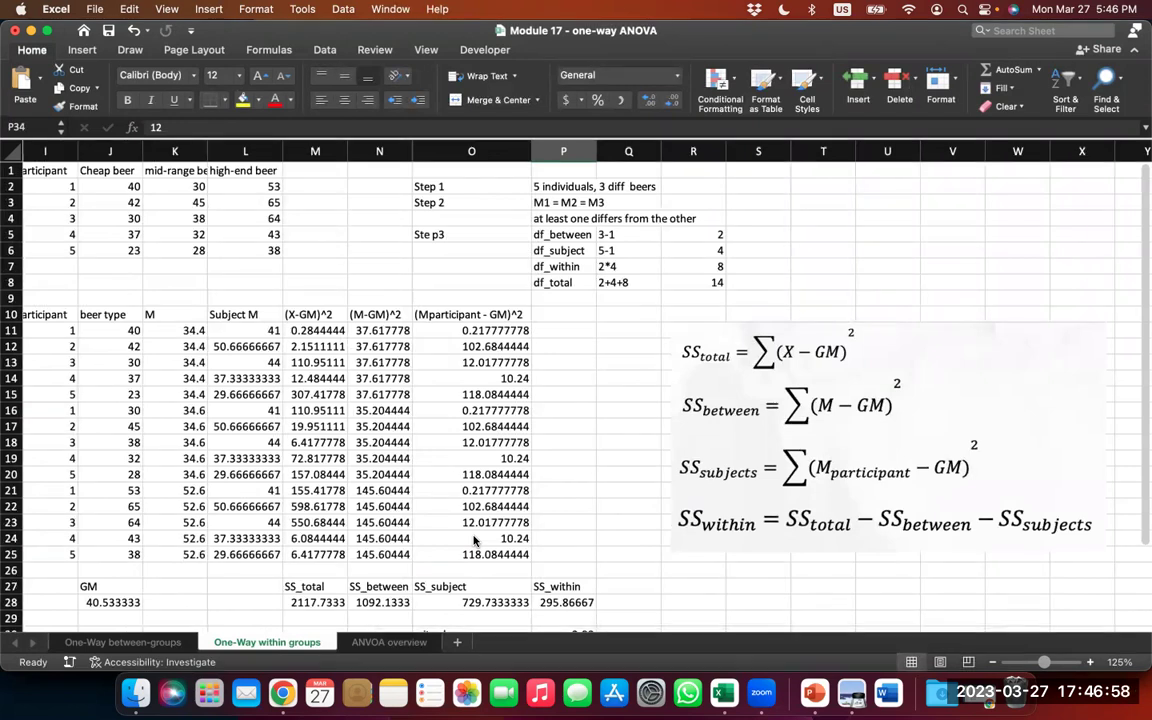
scroll(474, 540, down, 3)
scroll(474, 540, down, 1)
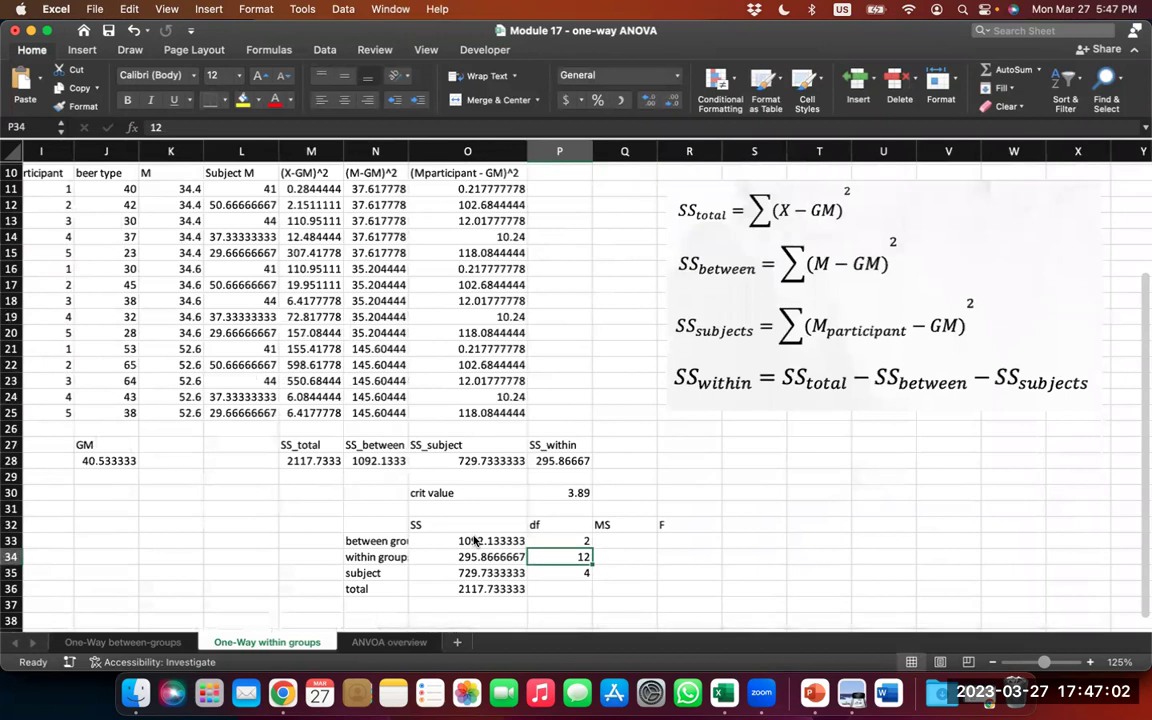
click(587, 573)
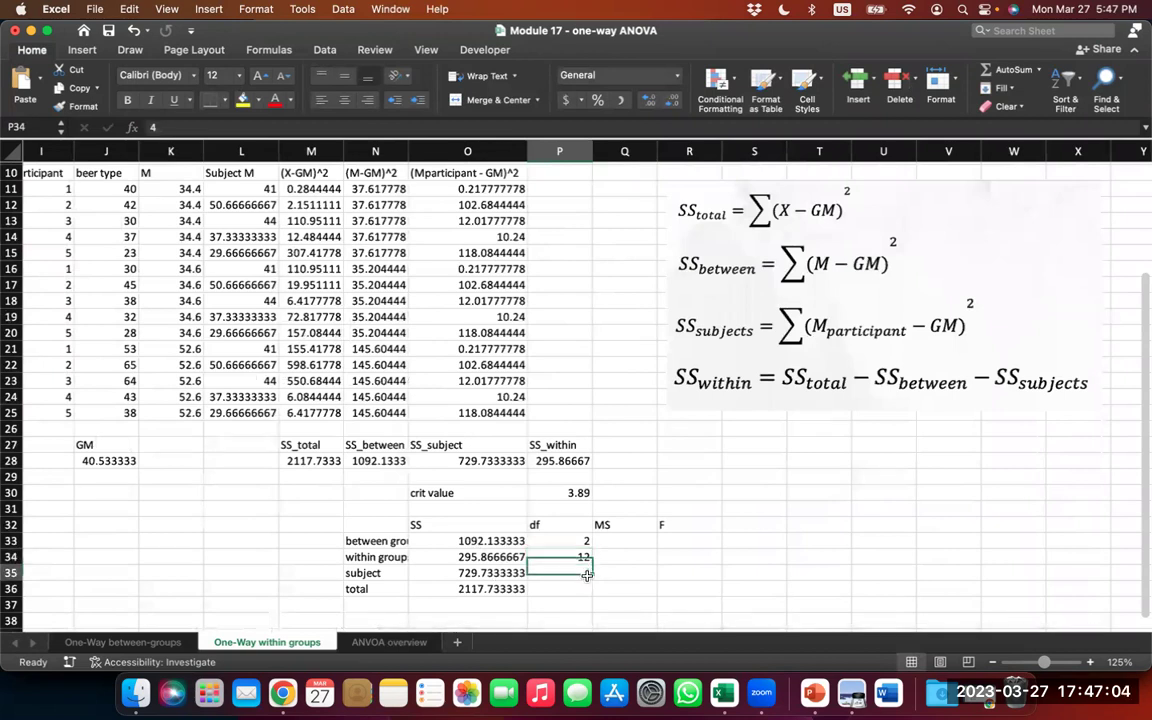
key(Up)
text(8)
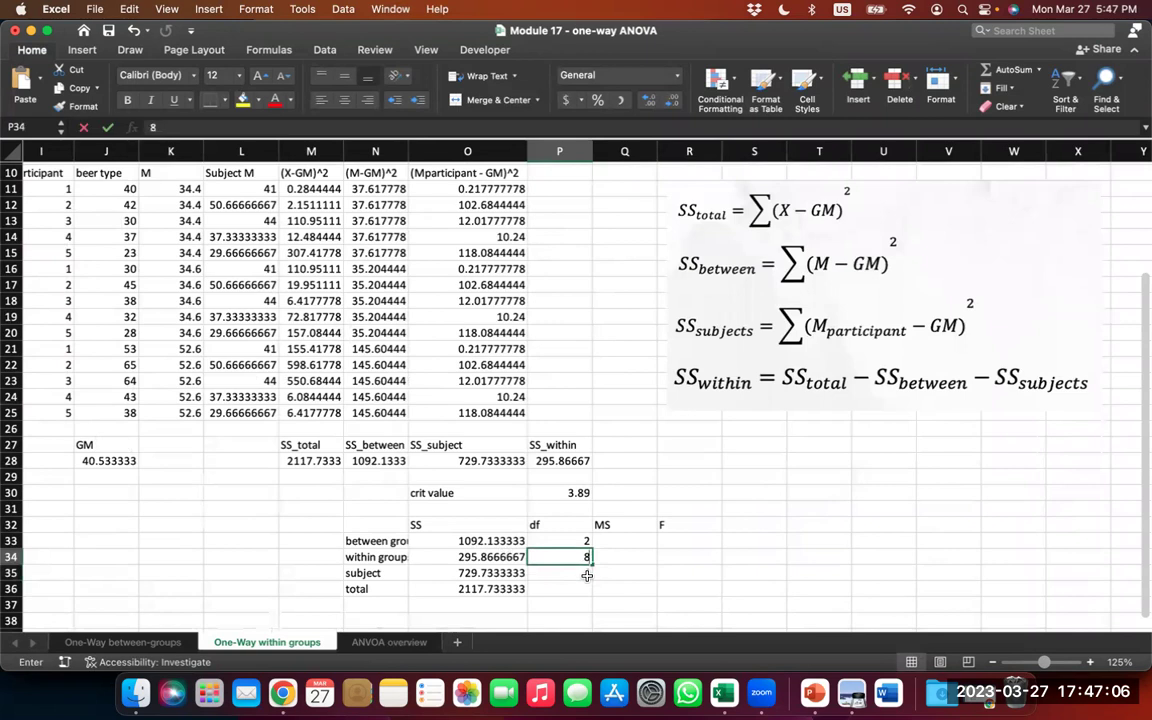
key(Return)
Step: Calculate the total degrees of freedom in P36 by summing P33:P35
key(Return)
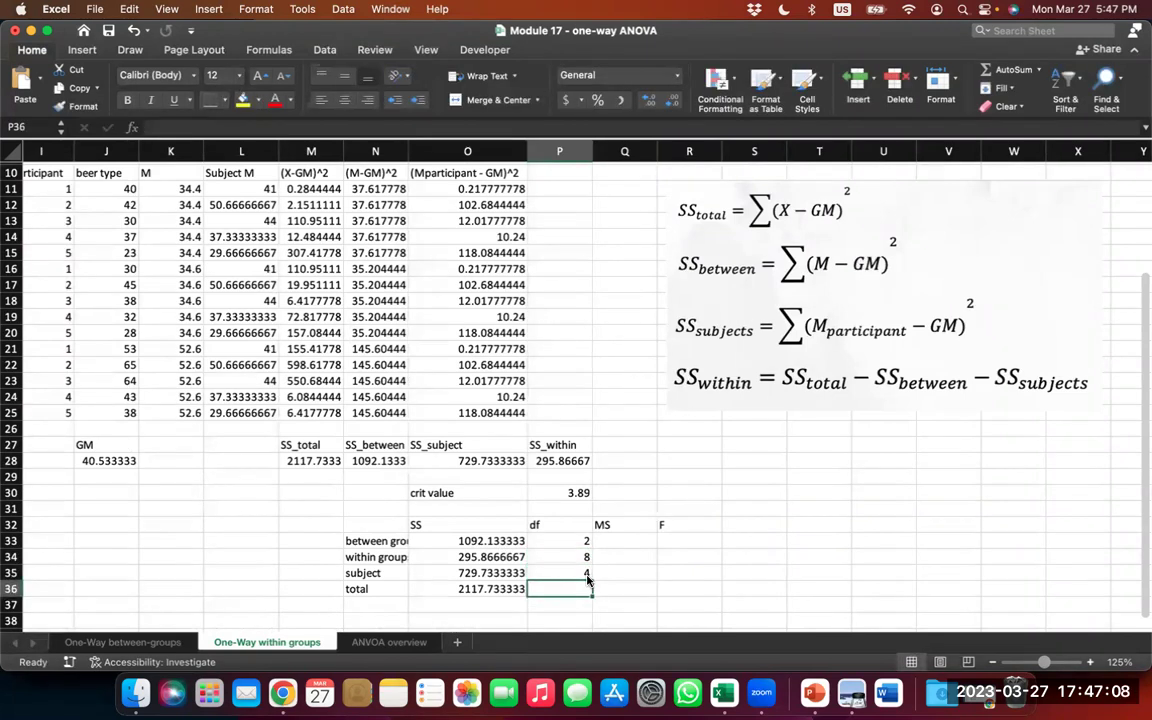
text(=)
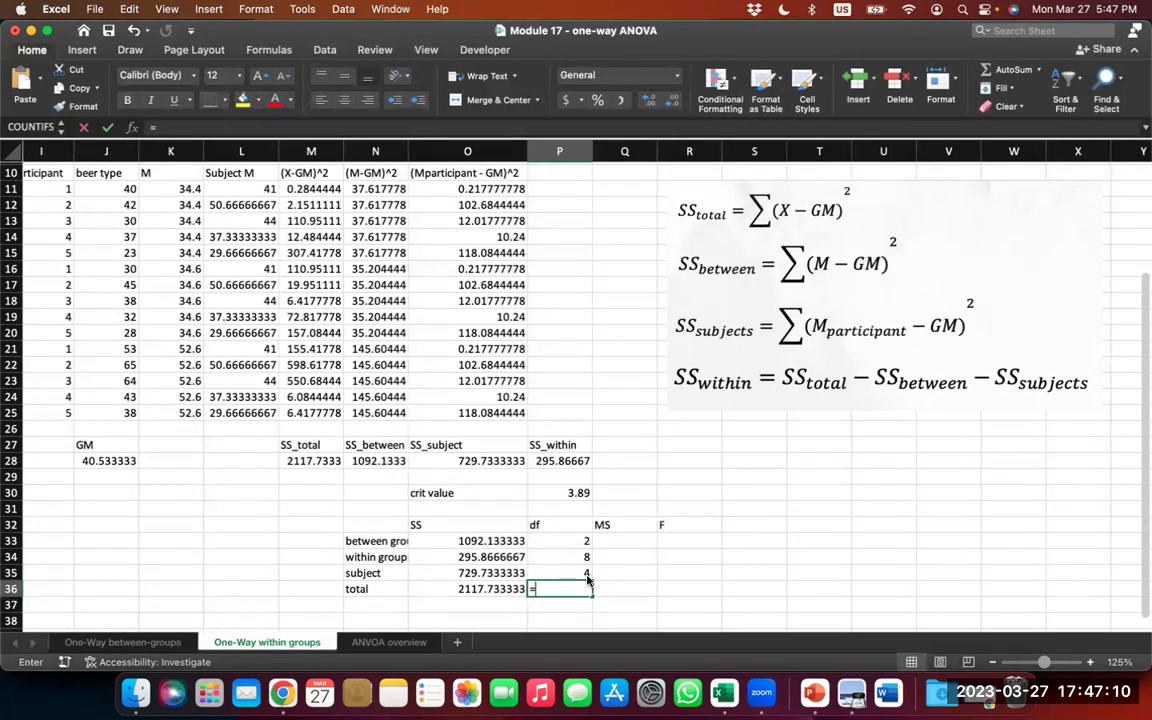
text(sum()
key(Up)
key(shift+Up)
key(shift+Up)
key(Return)
Step: Calculate the between groups mean square in Q33 with =O33/P33 and fill the formula down to the subject row
key(Right)
key(Up)
key(Up)
key(Up)
key(Up)
text(=)
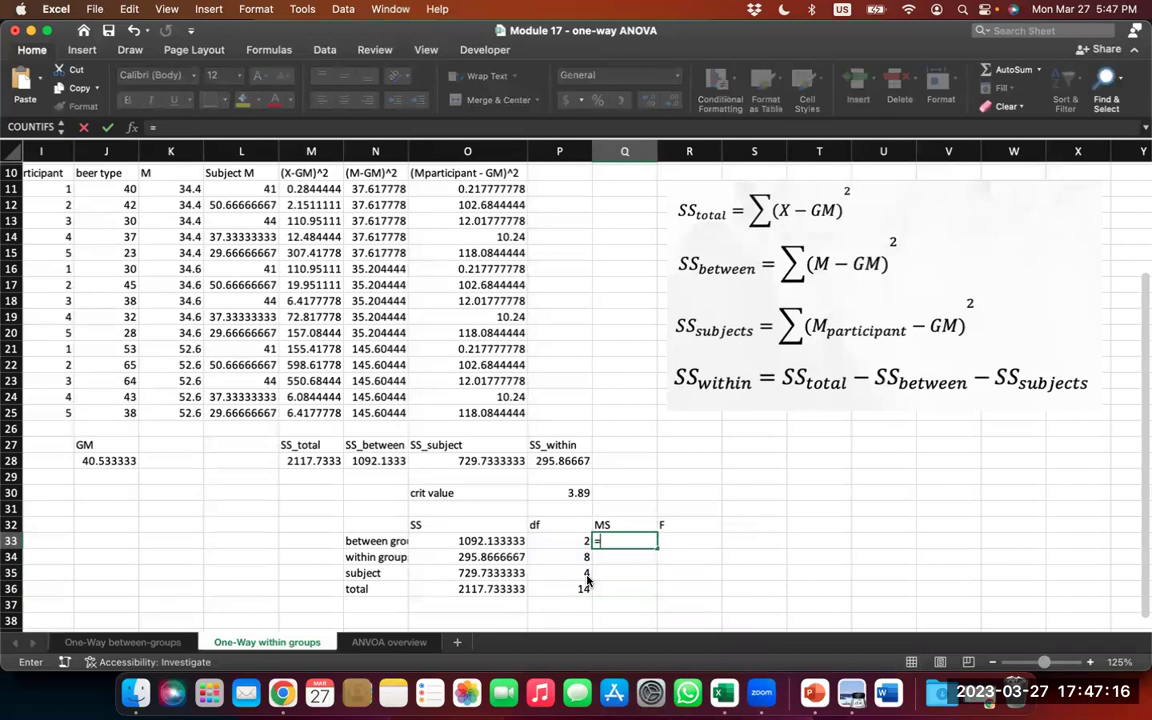
key(Left)
key(Left)
text(/)
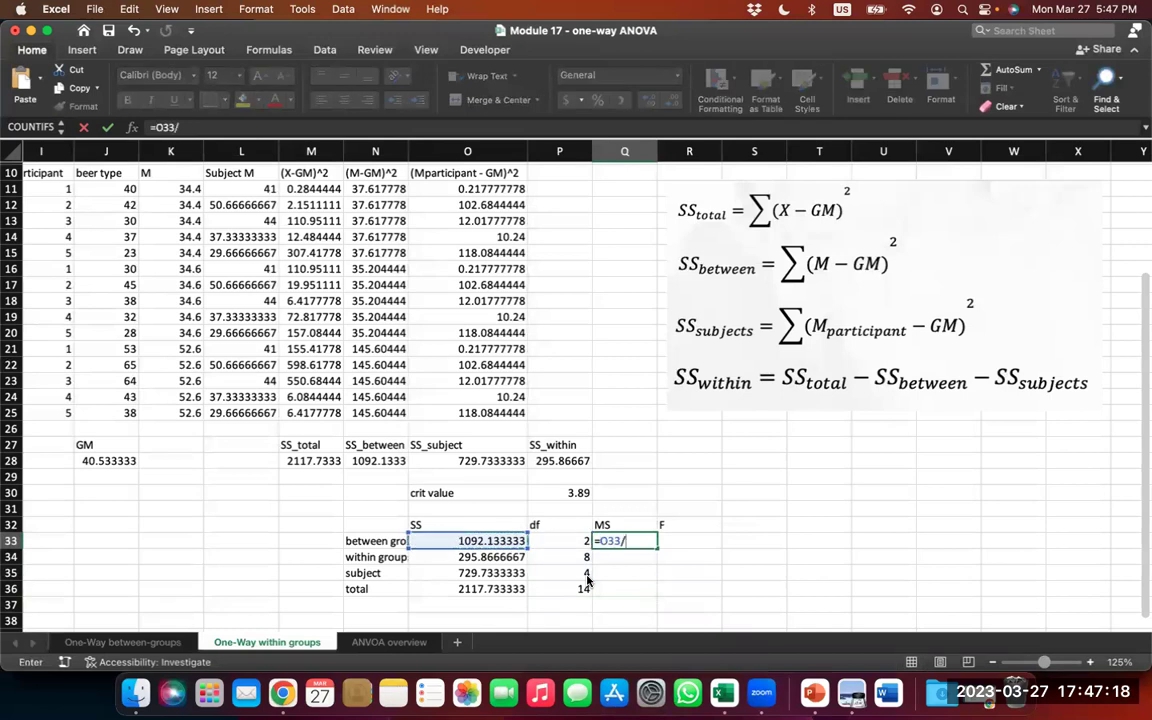
key(Left)
key(Return)
key(Up)
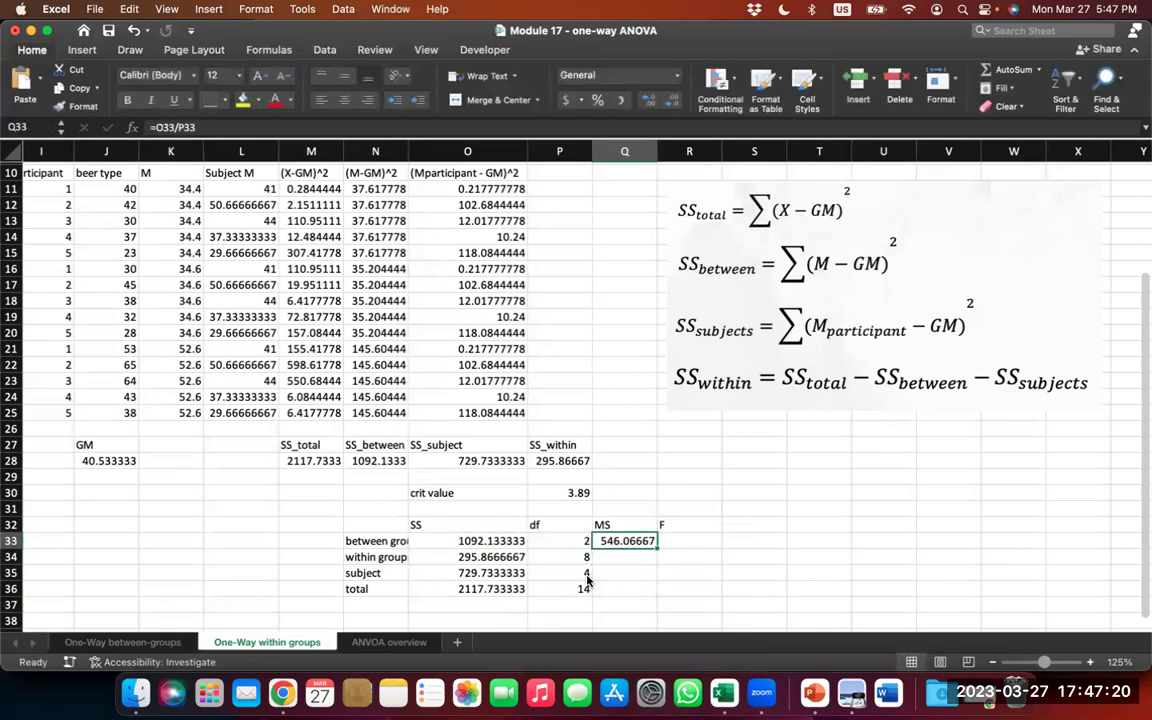
drag(655, 549, 666, 589)
Step: Calculate the between groups F ratio in R33 with the formula =Q33/Q34
click(689, 538)
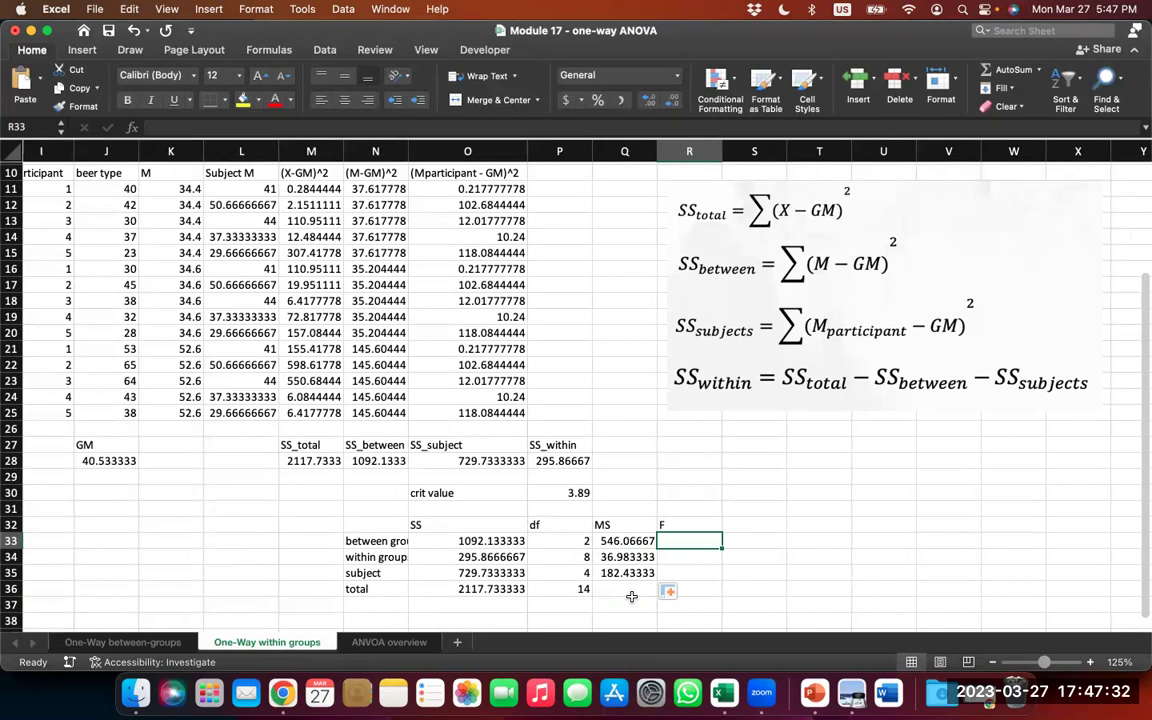
text(=)
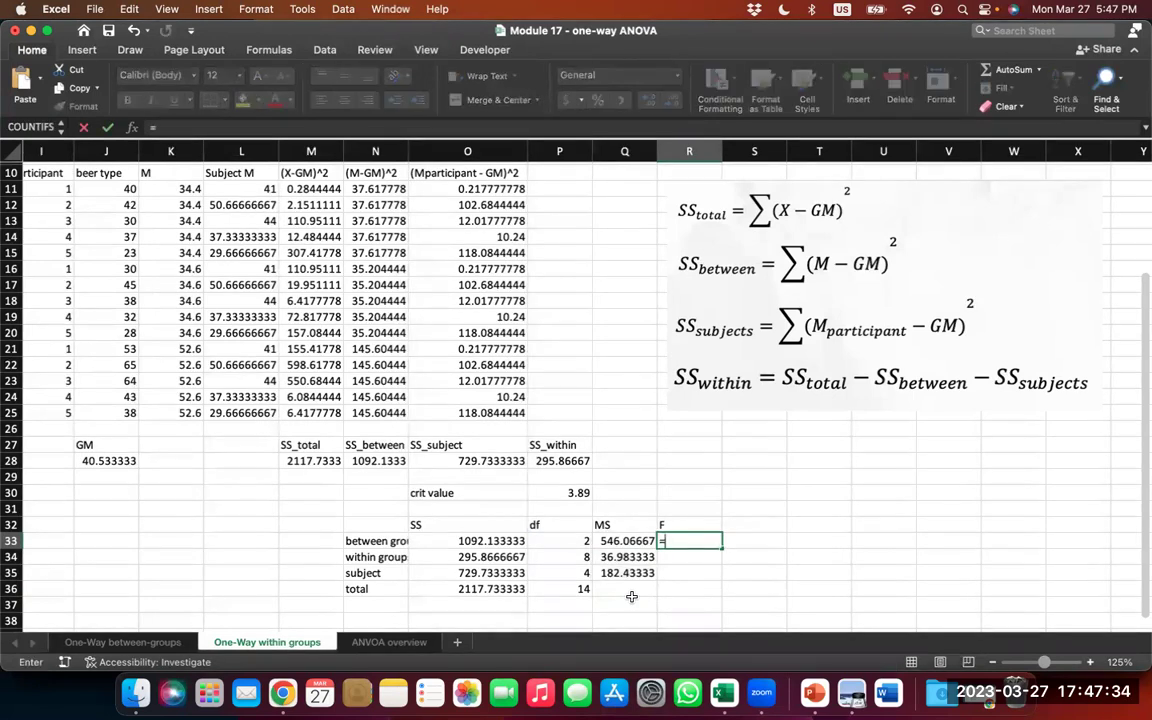
key(Left)
text(/)
key(Down)
key(Left)
key(Return)
Step: Calculate the subject F ratio in R35 with the formula =Q35/Q34
key(Return)
text(=)
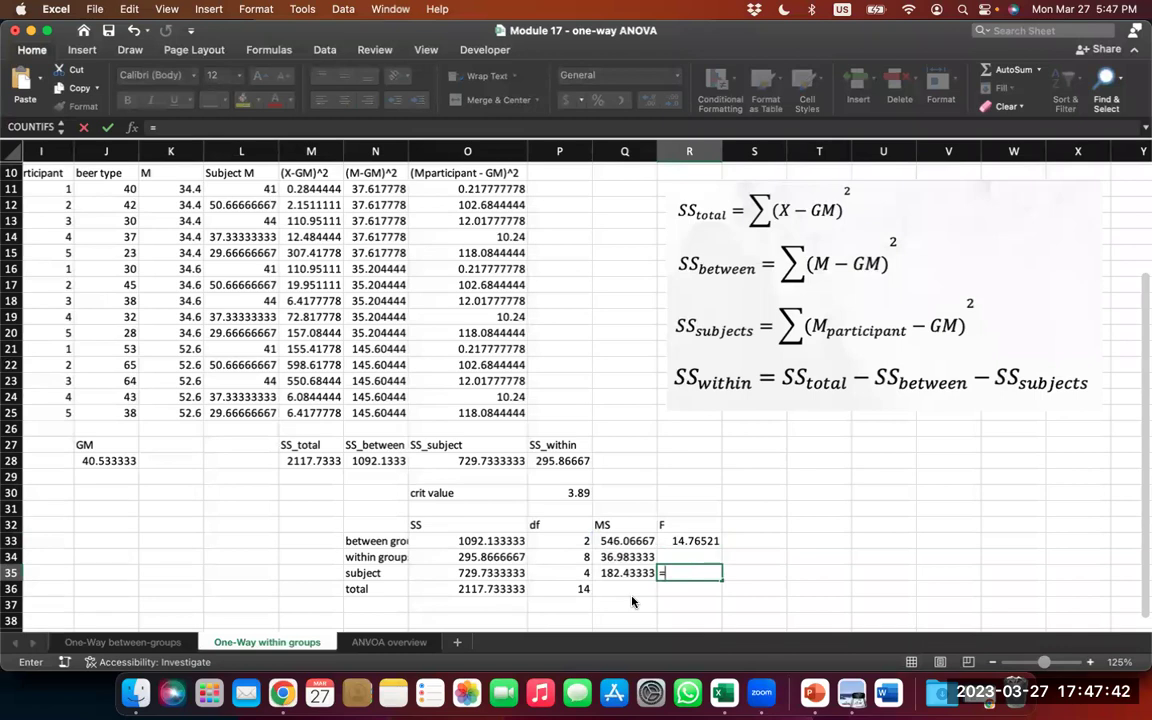
key(Left)
text(/)
key(Left)
key(Up)
key(Return)
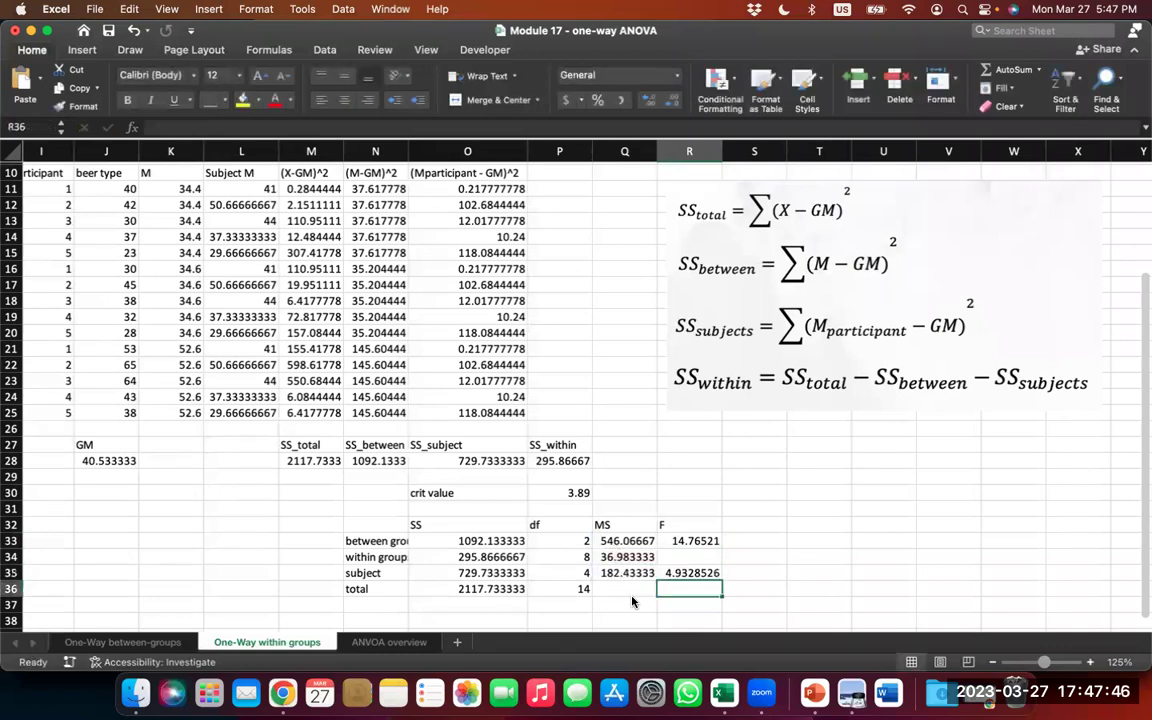
key(Up)
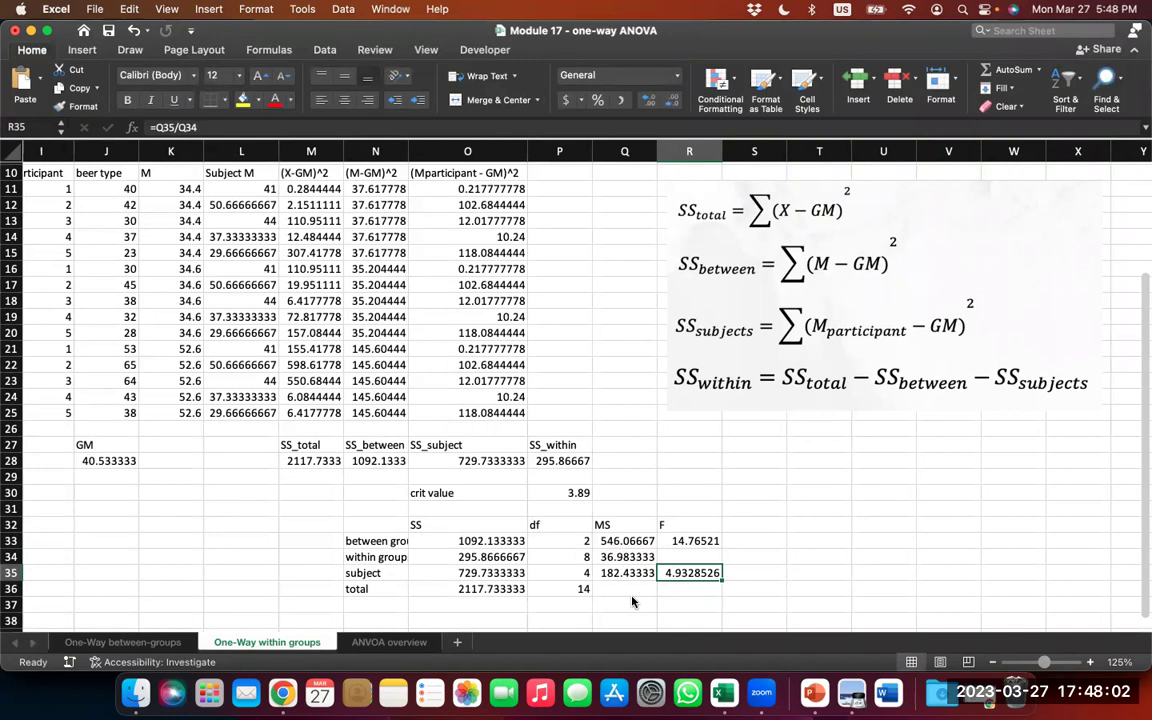
Step: Enter the decision "reject" in T33 beside the between groups row
click(812, 540)
text(reject)
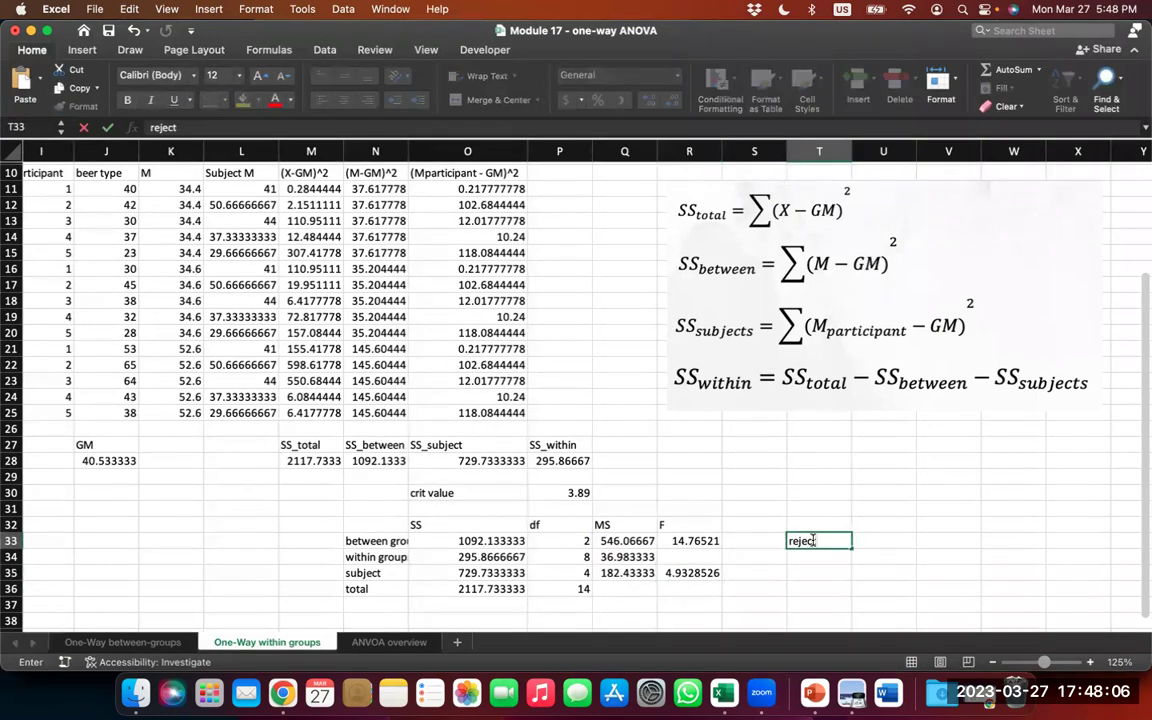
click(815, 692)
scroll(99, 479, down, 2)
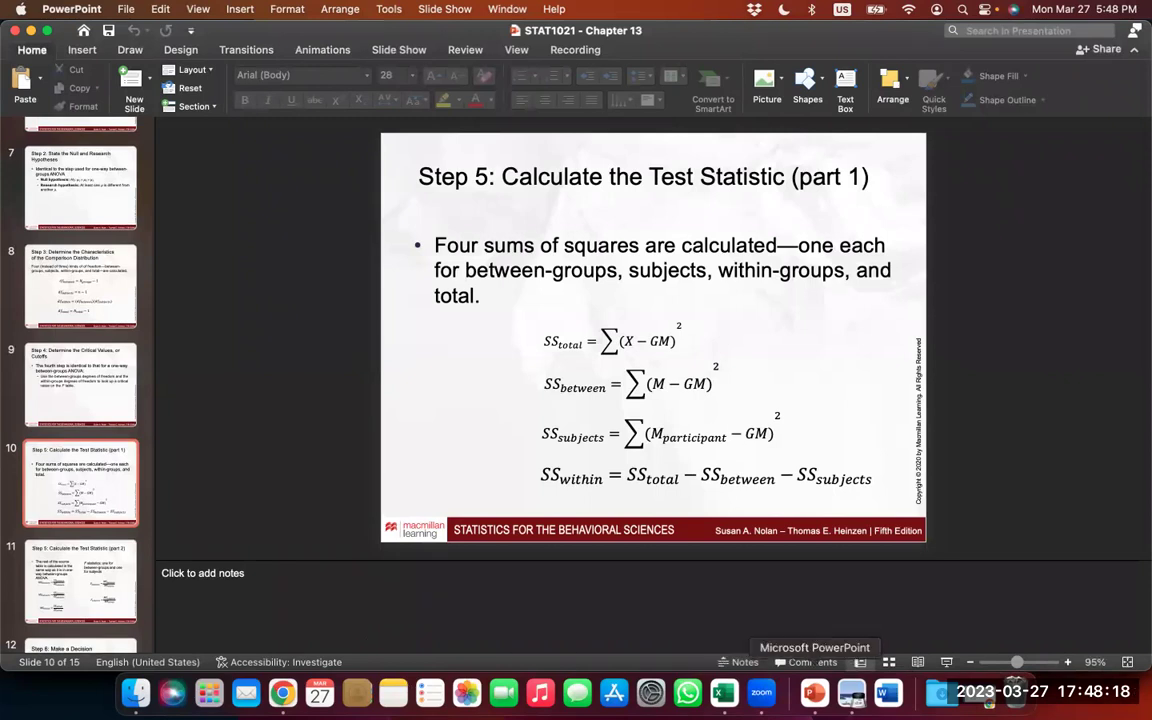
click(726, 698)
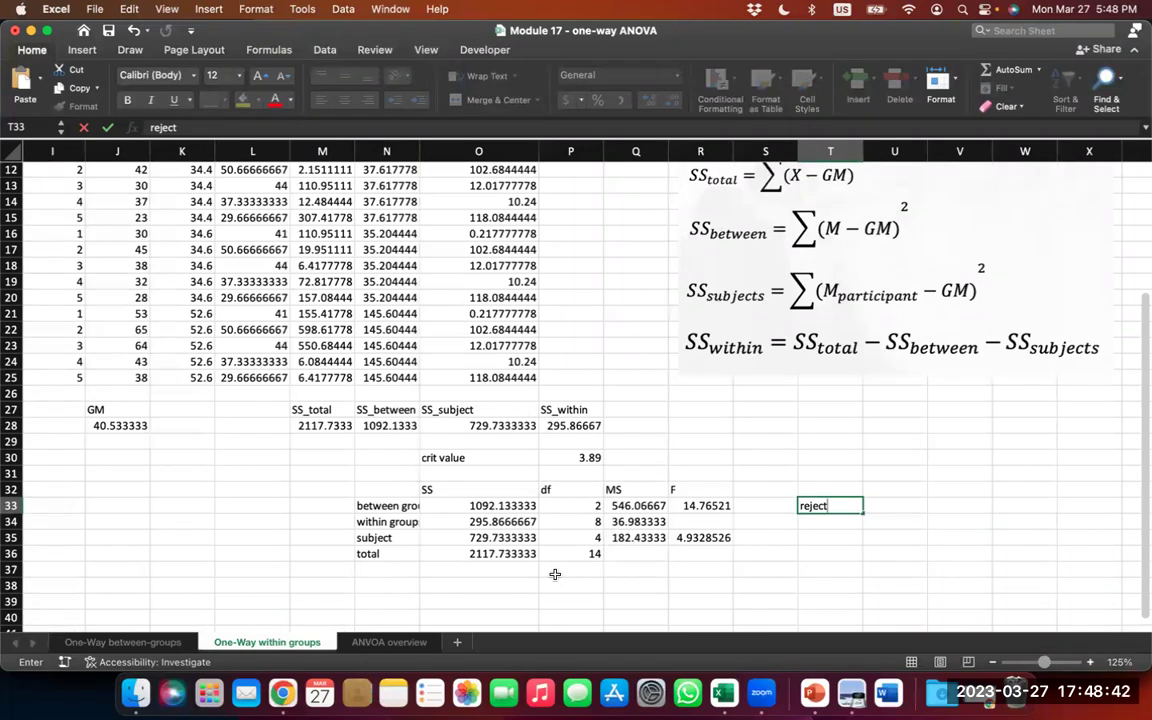
key(Return)
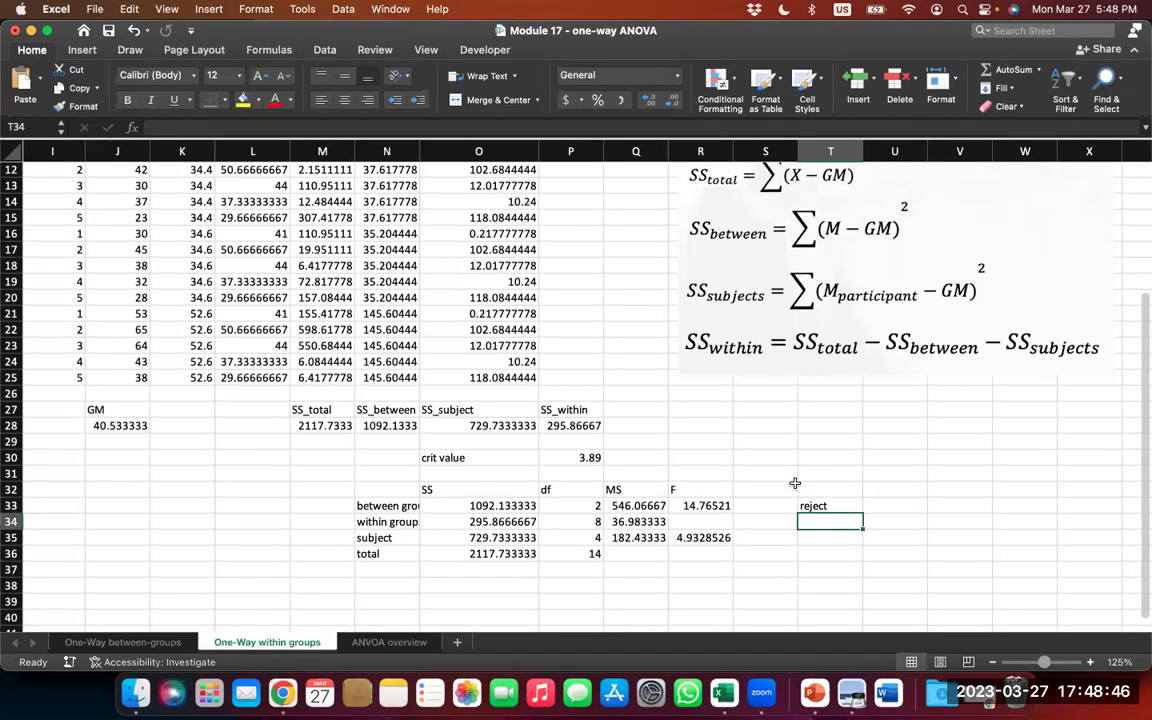
Step: Switch to the Chapter 13 presentation in PowerPoint and review slides 11 to 13, ending with the R² formula on the Effect Size slide
click(818, 693)
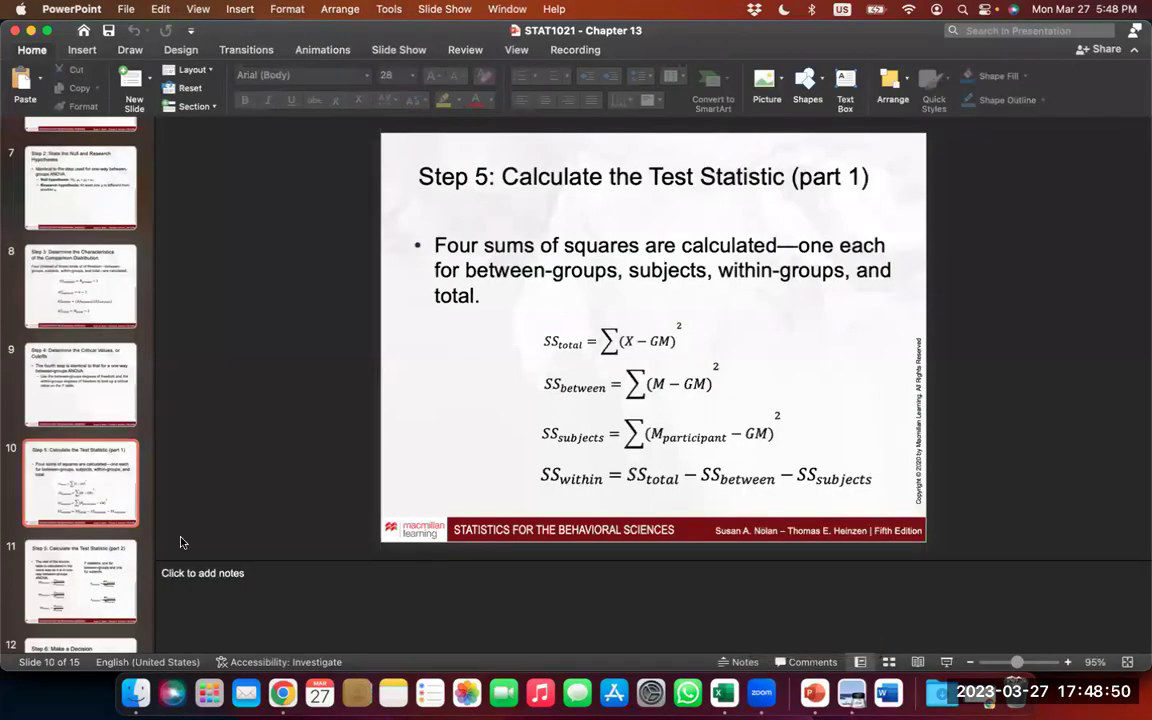
click(103, 565)
scroll(103, 565, down, 3)
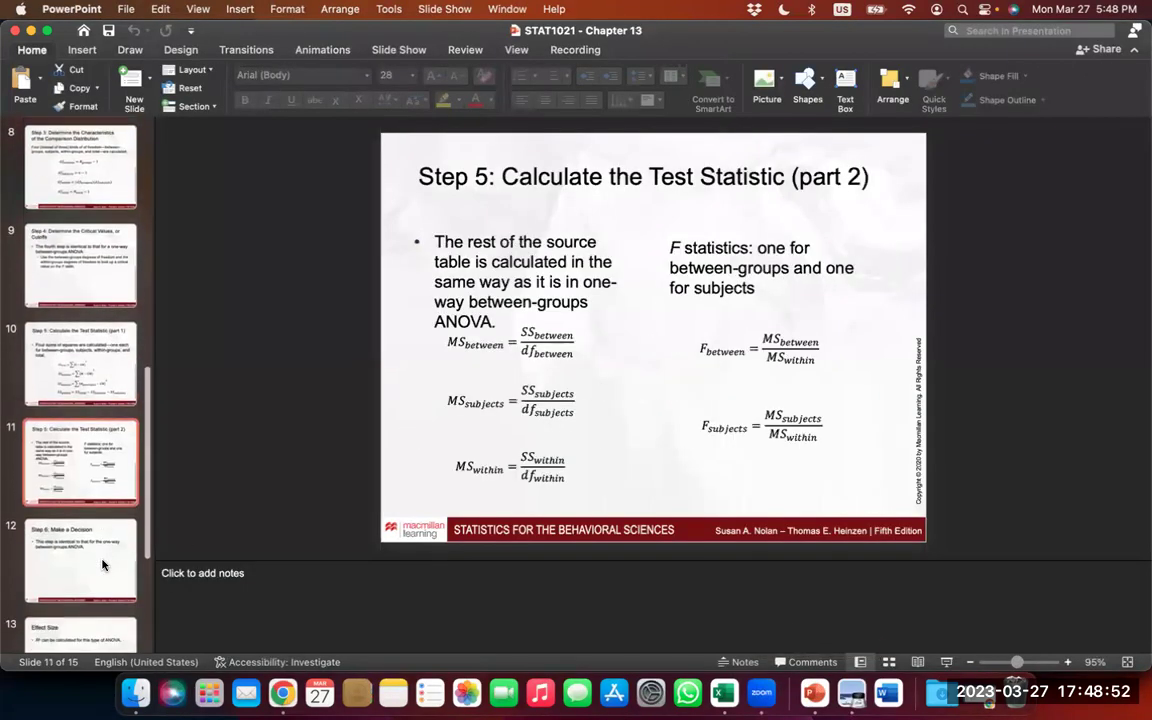
click(103, 565)
scroll(103, 565, down, 3)
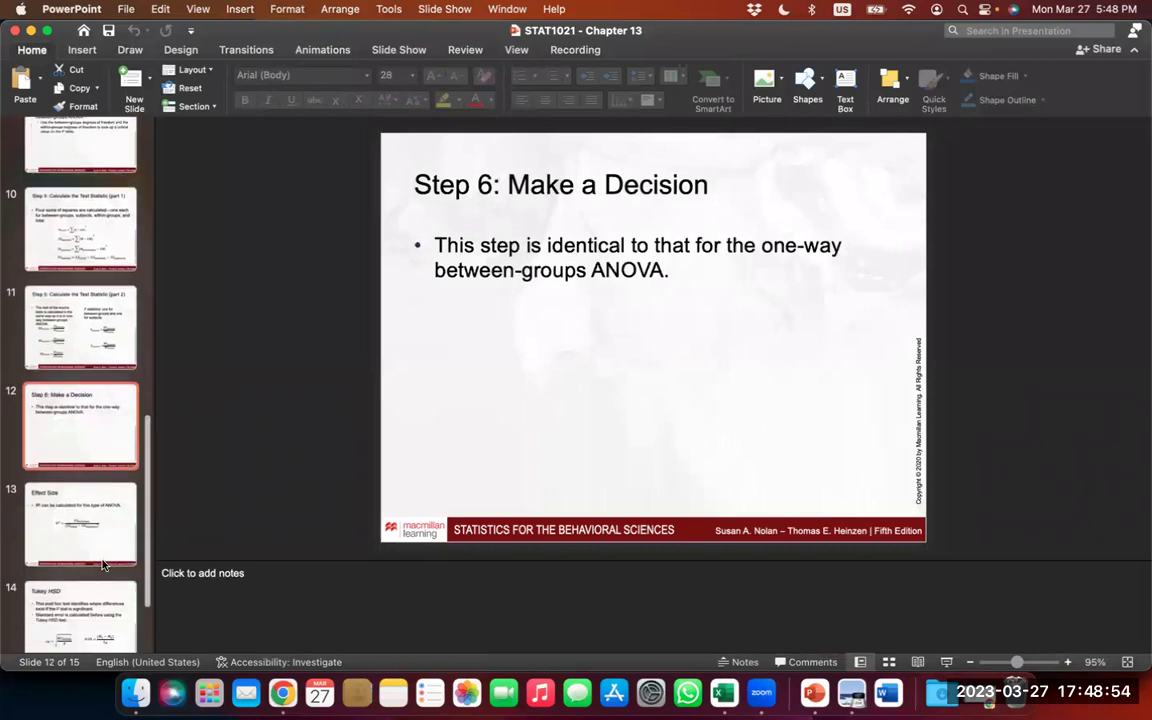
click(90, 516)
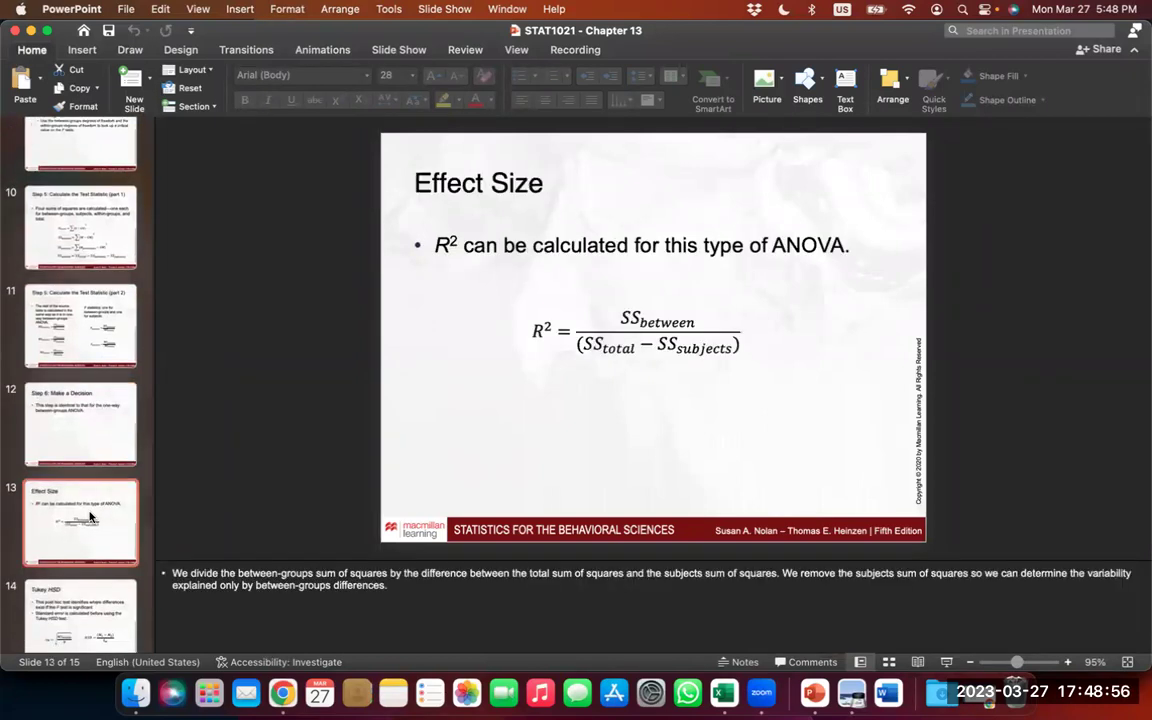
scroll(90, 516, down, 4)
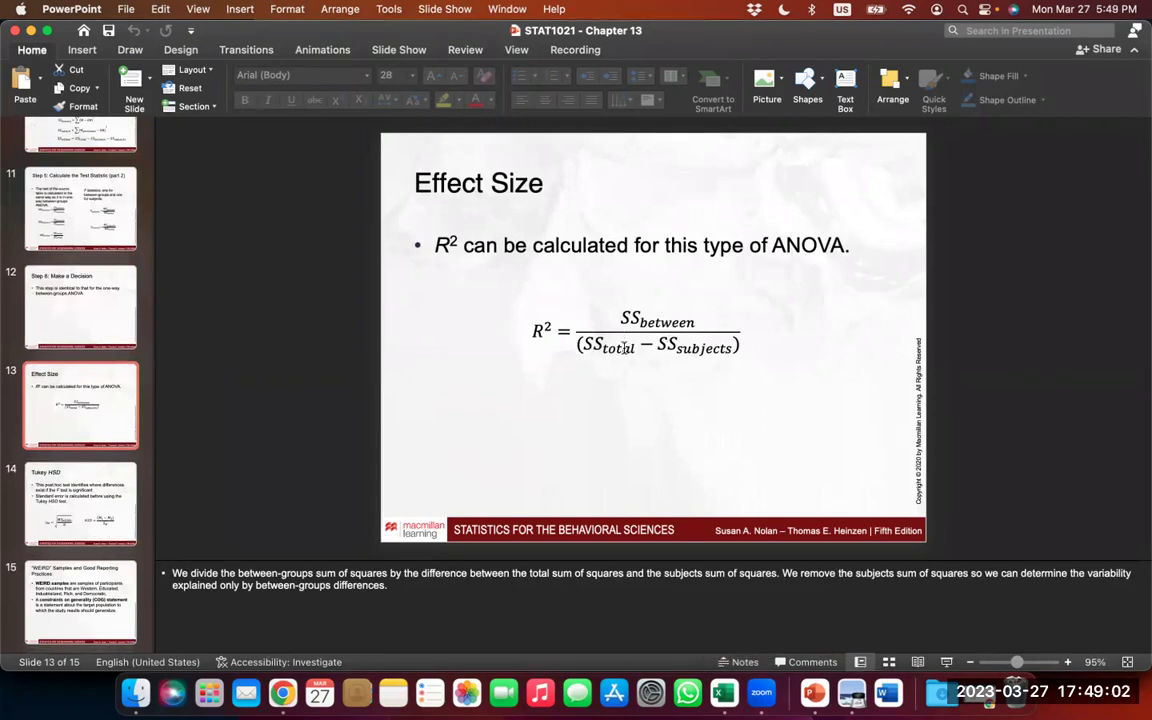
Step: Return to the Excel workbook and enter the label "R2" in U35
click(724, 695)
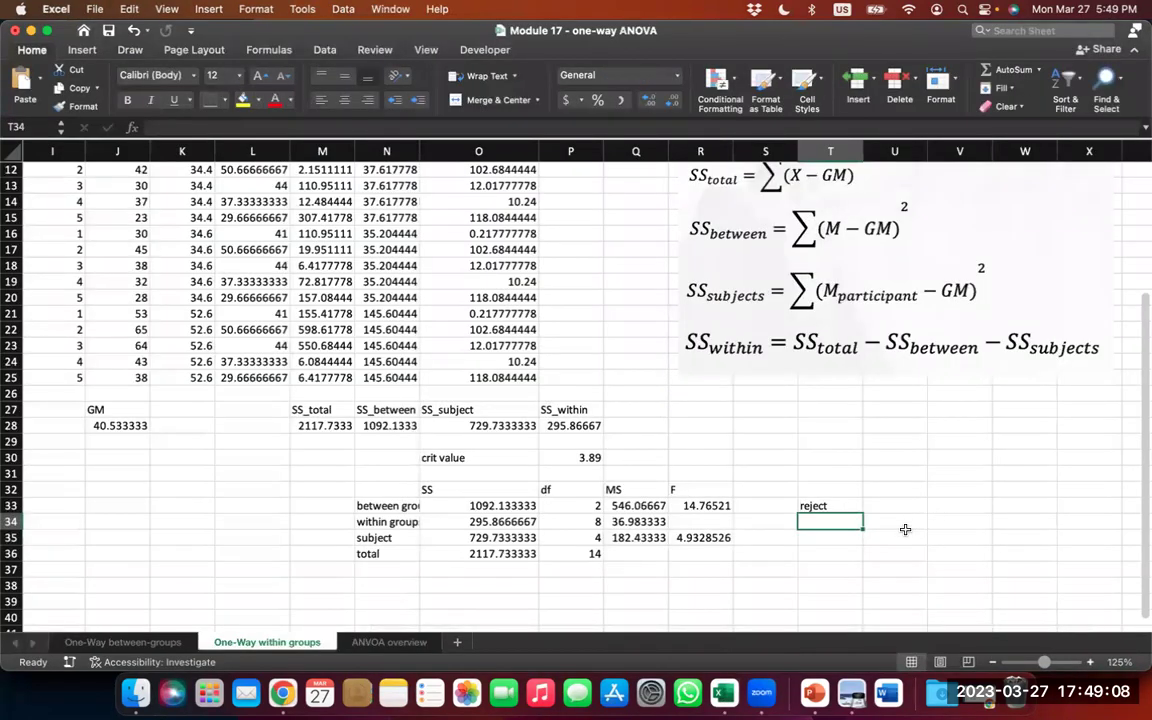
click(905, 530)
text(R2)
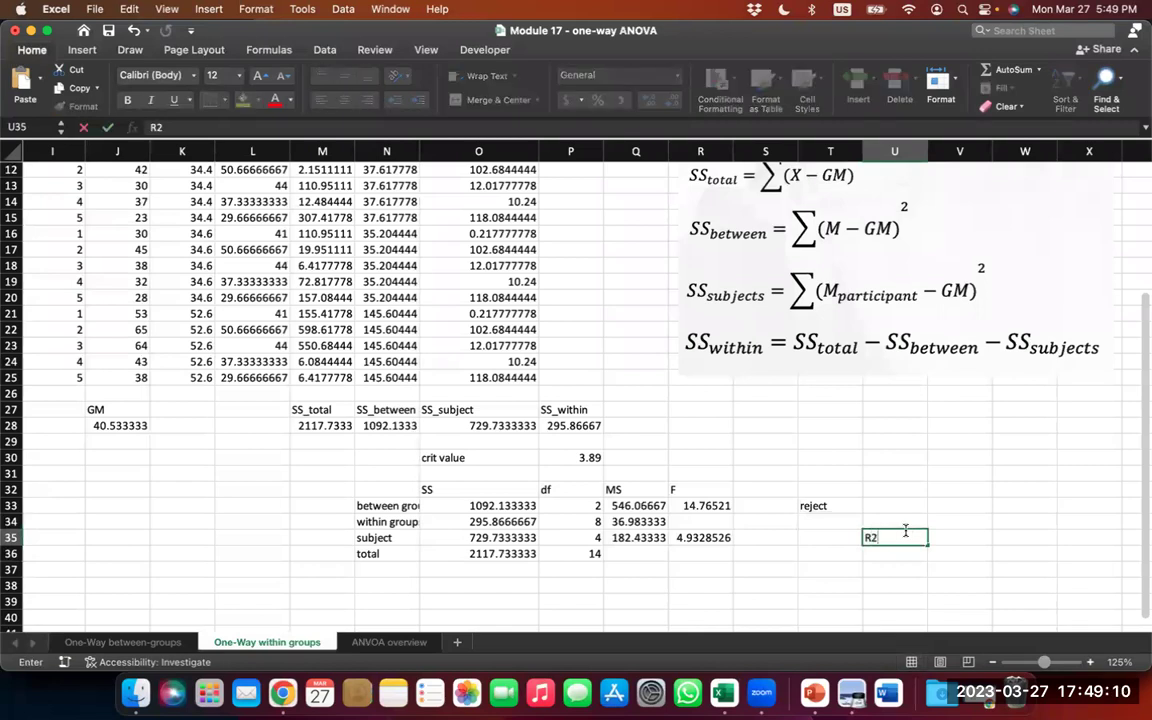
key(Return)
Step: Calculate the effect size in U36 with the formula =O33/(O36-O35)
text(=)
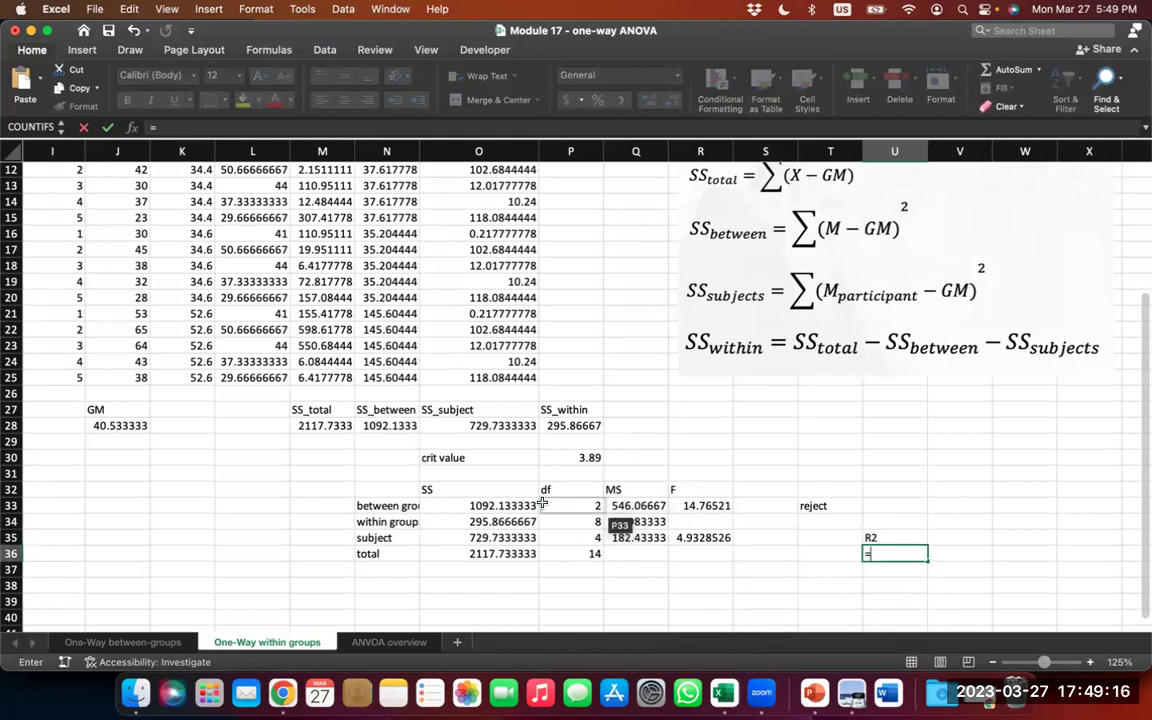
click(519, 504)
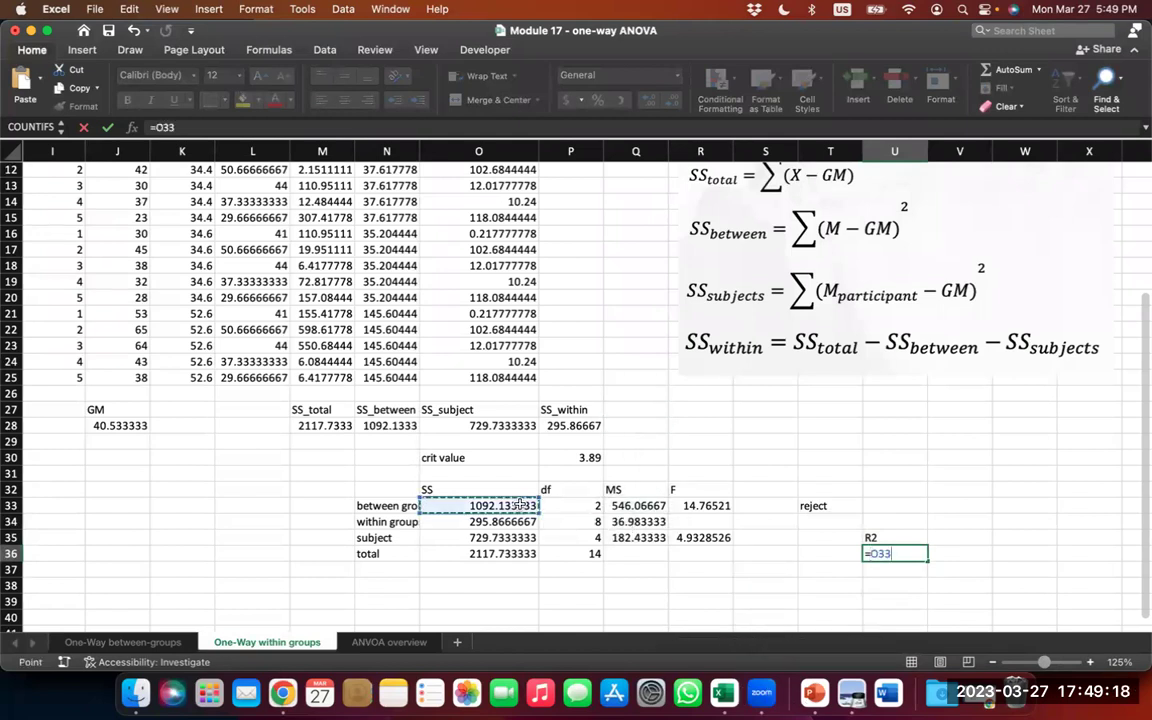
text(/()
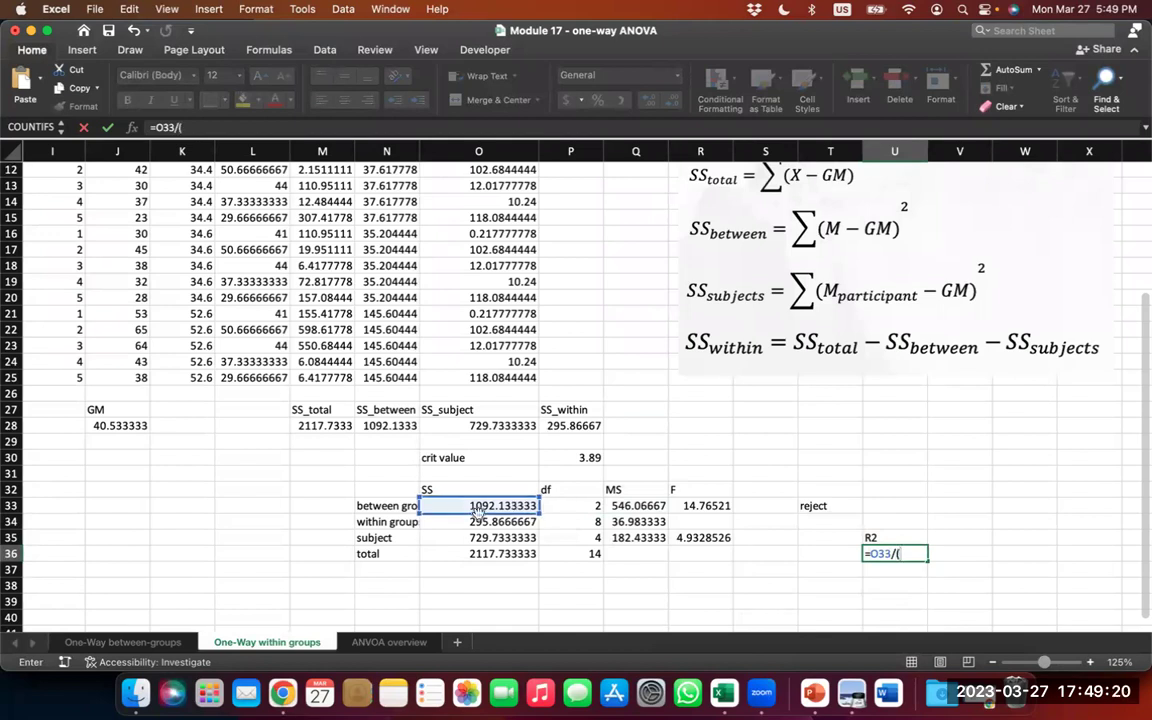
click(488, 553)
text(-)
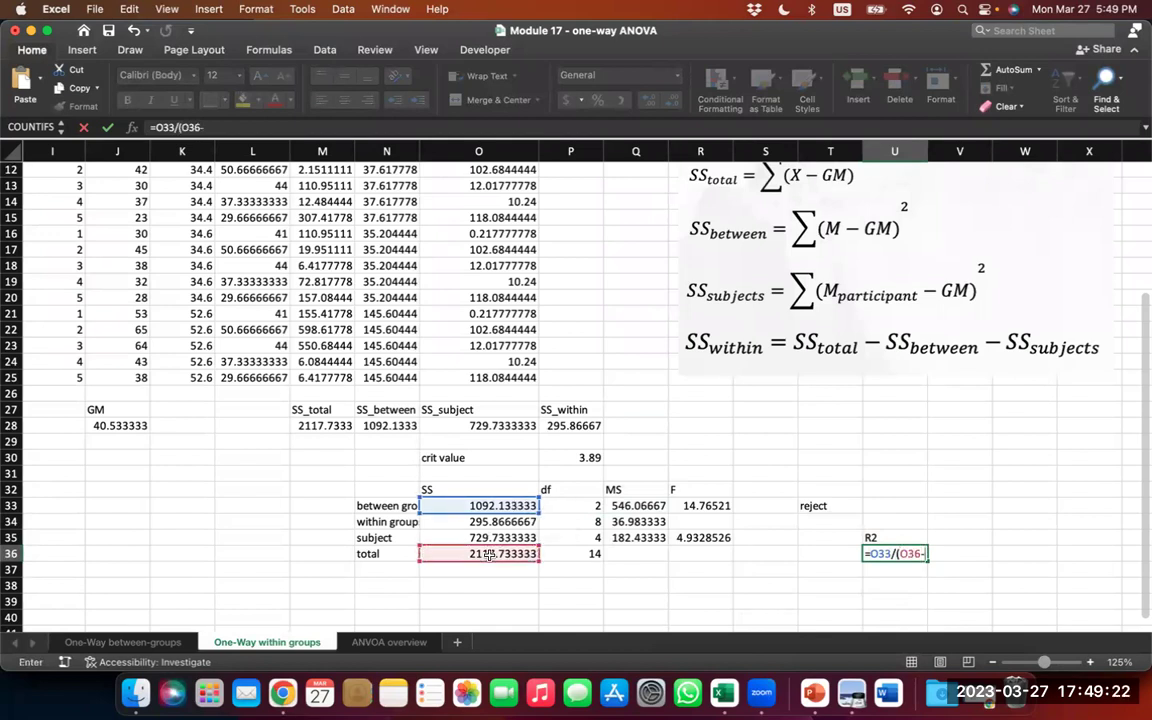
click(479, 538)
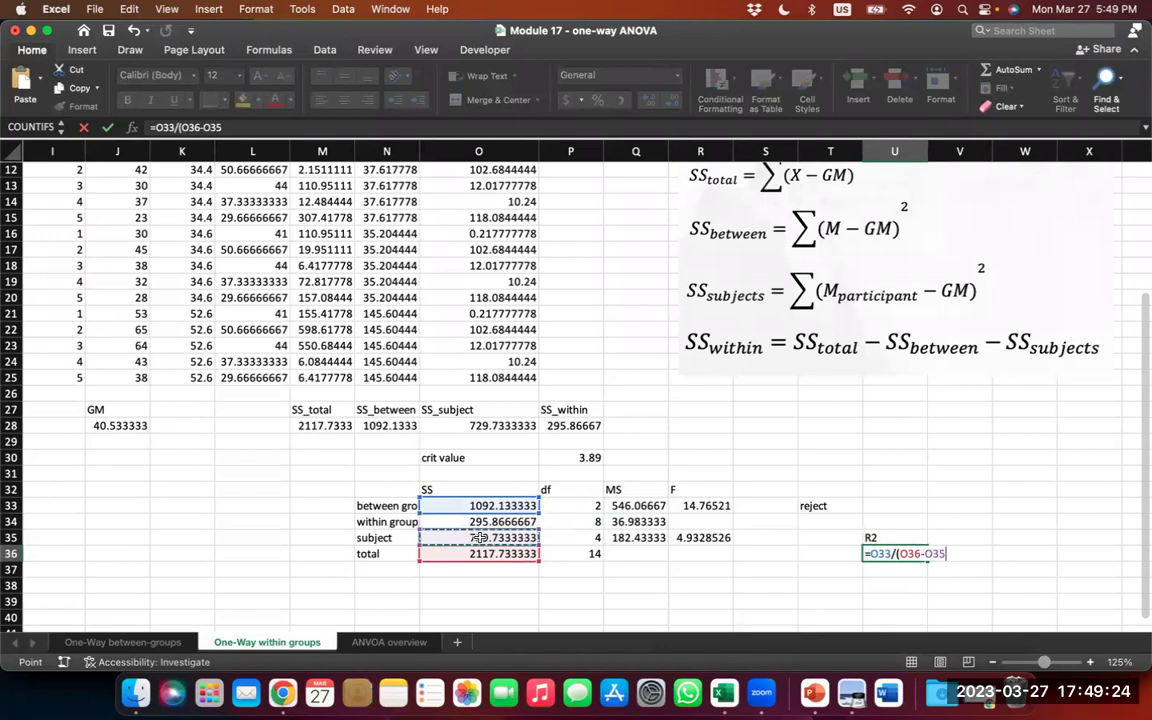
text())
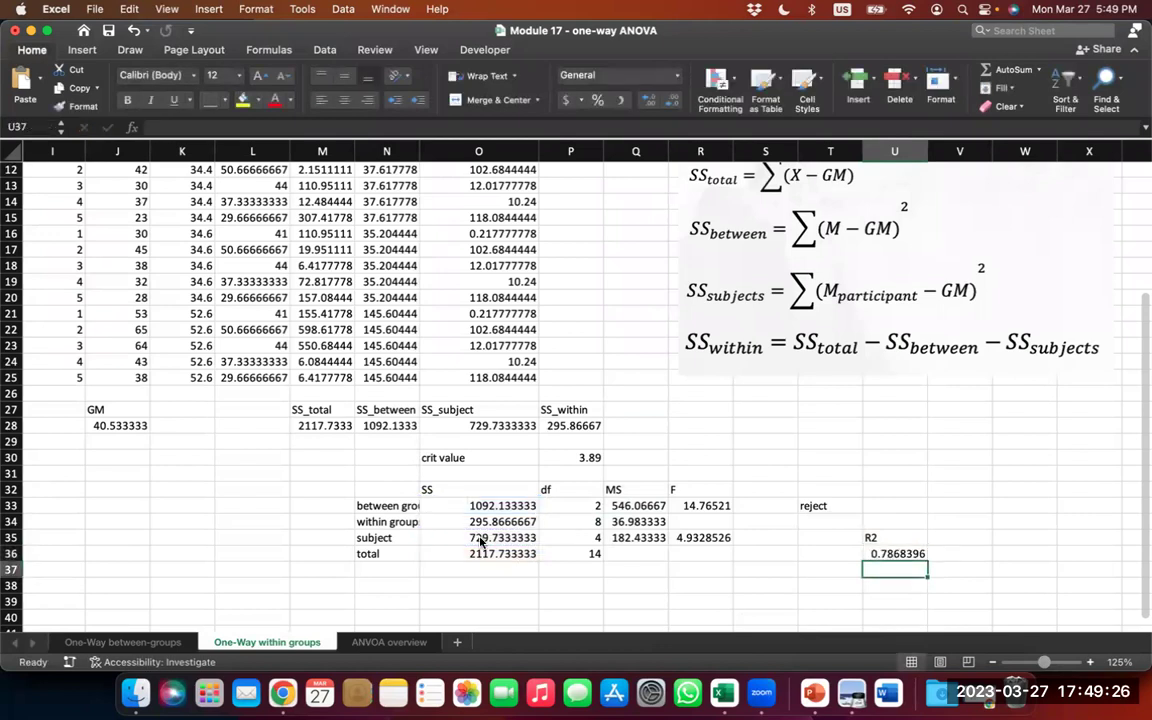
key(Up)
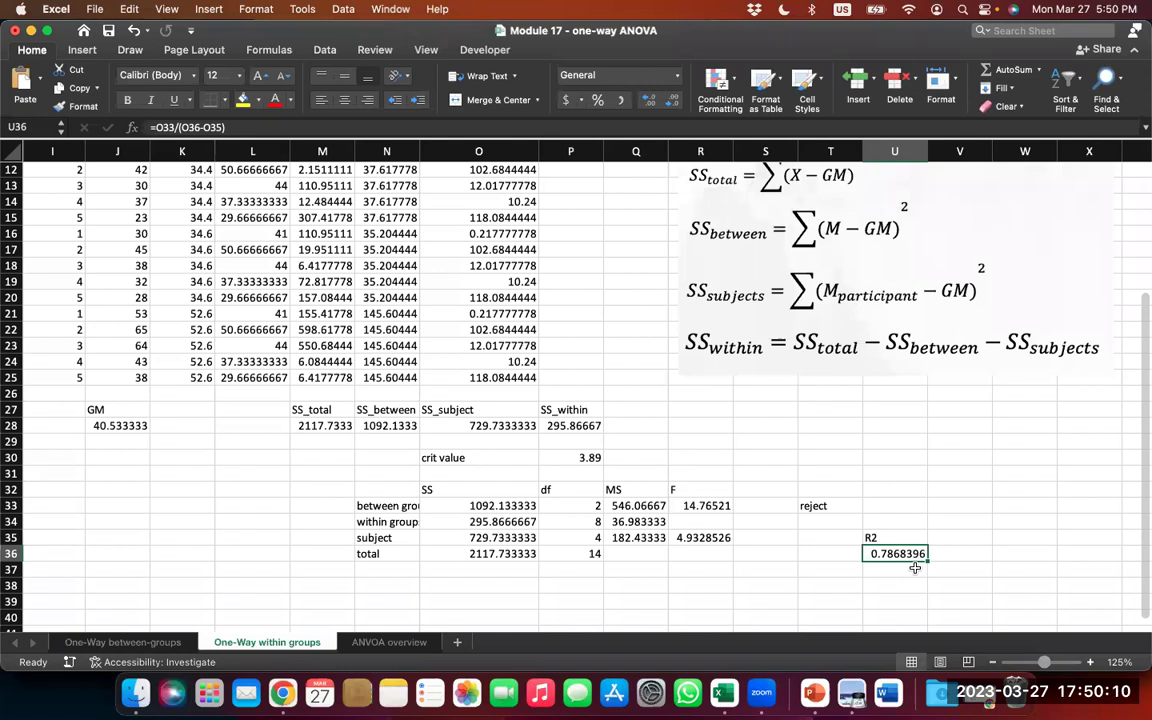
scroll(856, 516, up, 5)
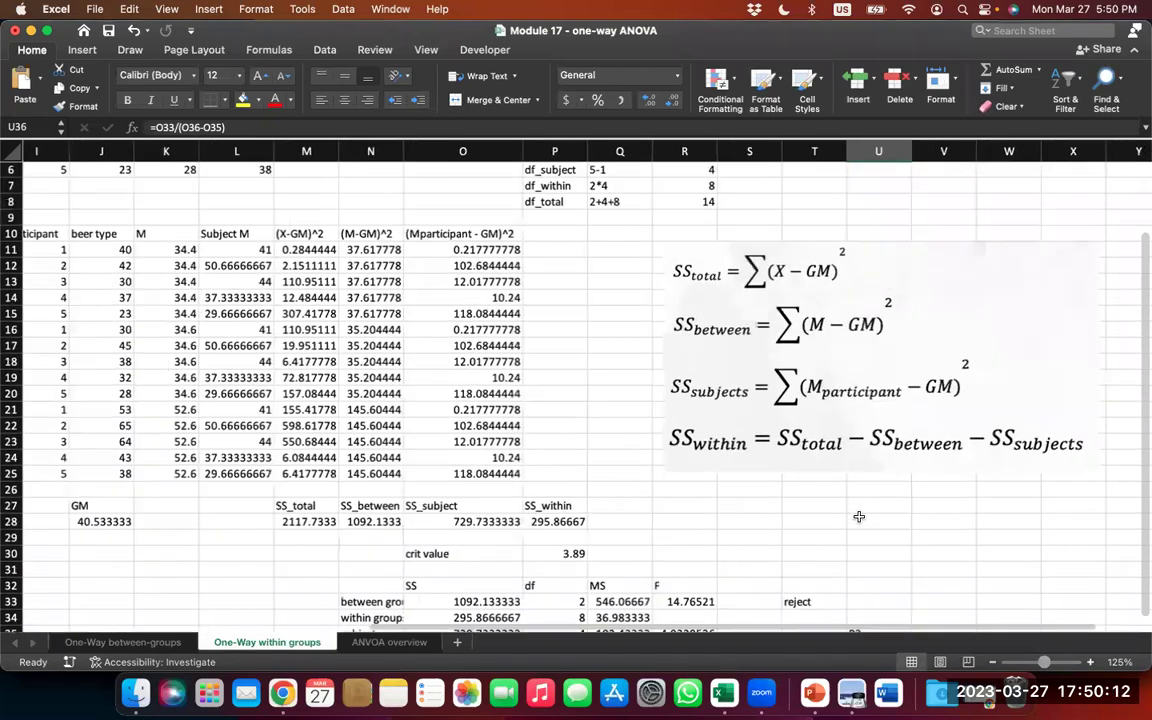